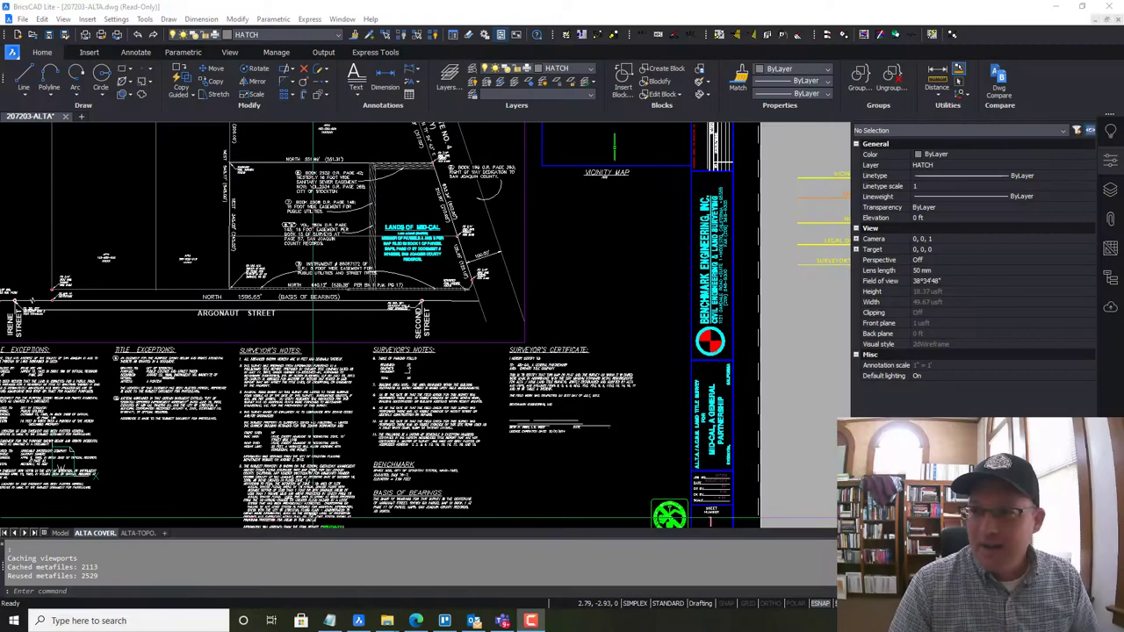
# Examine the whole ALTA COVER layout, including the line and symbol samples placed beside the sheet
pyautogui.click(635, 290)
pyautogui.click(598, 250)
pyautogui.scroll(-3, 597, 250)
pyautogui.moveTo(726, 350); pyautogui.dragTo(657, 386, button='middle')
pyautogui.scroll(-1, 657, 386)
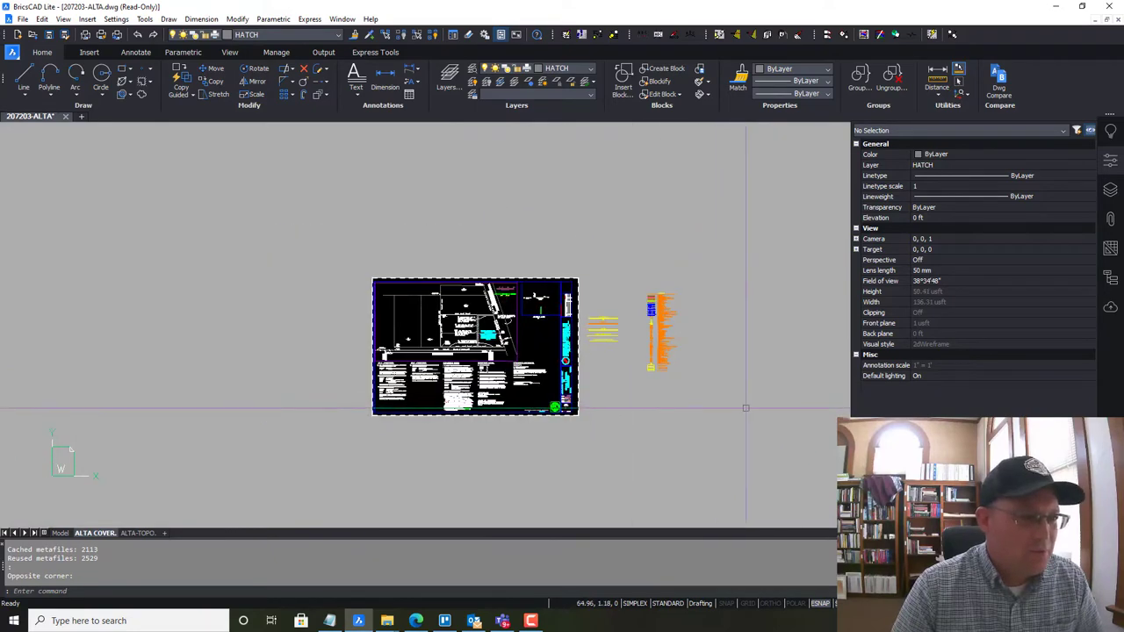
pyautogui.scroll(5, 659, 396)
pyautogui.scroll(-5, 672, 429)
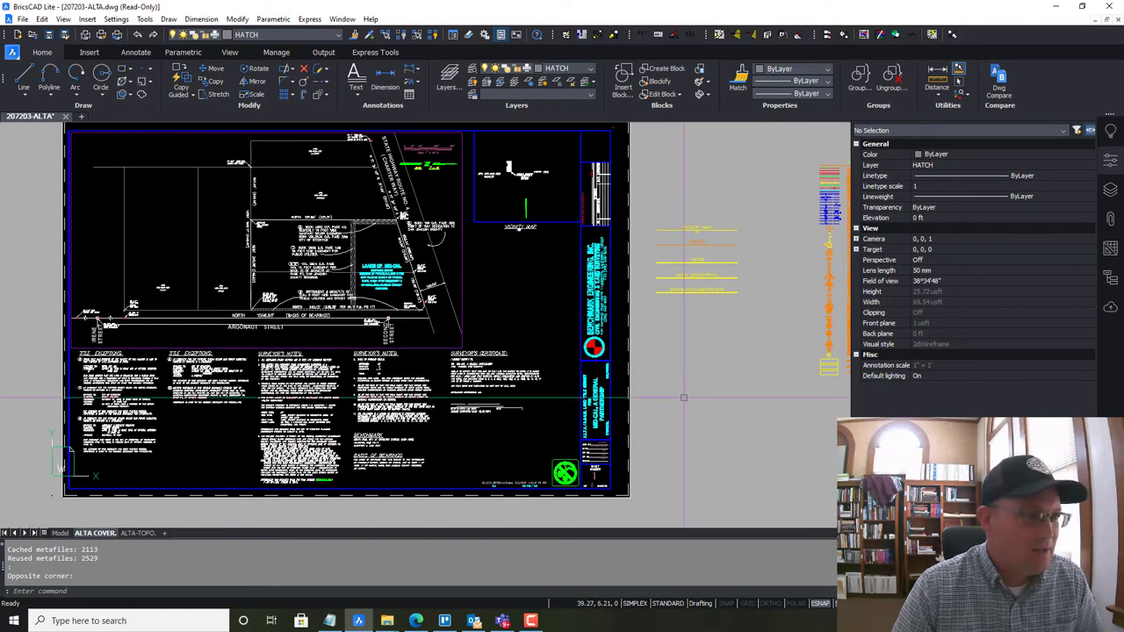
pyautogui.moveTo(748, 416)
pyautogui.mouseDown(button='middle')
pyautogui.moveTo(764, 382)
pyautogui.moveTo(713, 377)
pyautogui.mouseUp(button='middle')
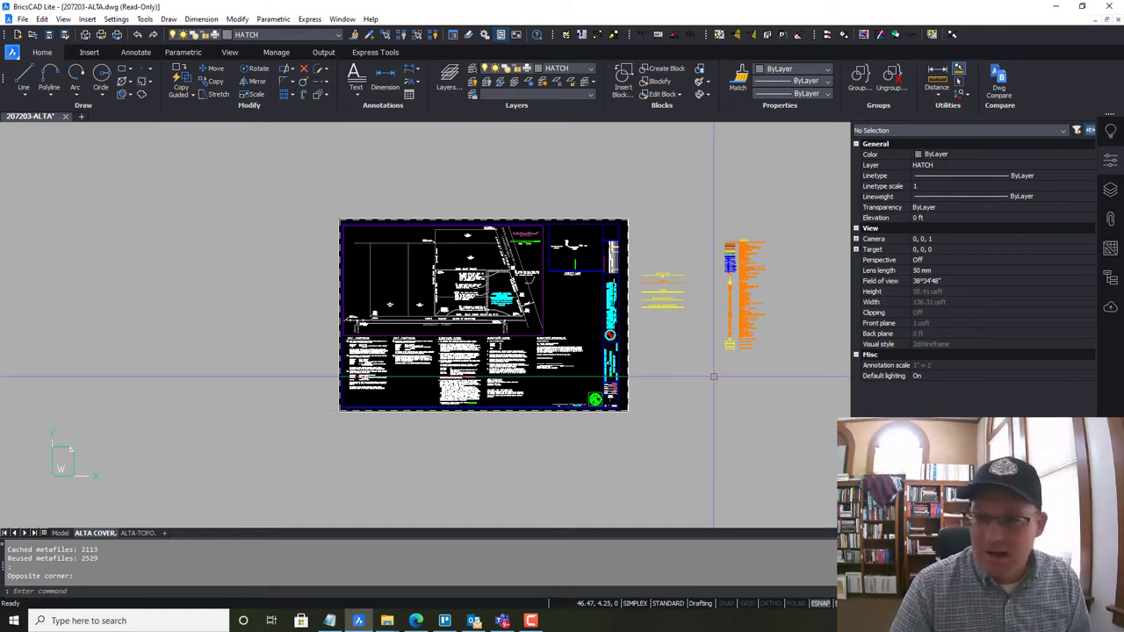
pyautogui.moveTo(511, 410)
pyautogui.mouseDown(button='middle')
pyautogui.moveTo(550, 416)
pyautogui.moveTo(552, 436)
pyautogui.moveTo(524, 435)
pyautogui.moveTo(544, 409)
pyautogui.moveTo(556, 412)
pyautogui.mouseUp(button='middle')
pyautogui.scroll(2, 556, 428)
pyautogui.scroll(-1, 566, 428)
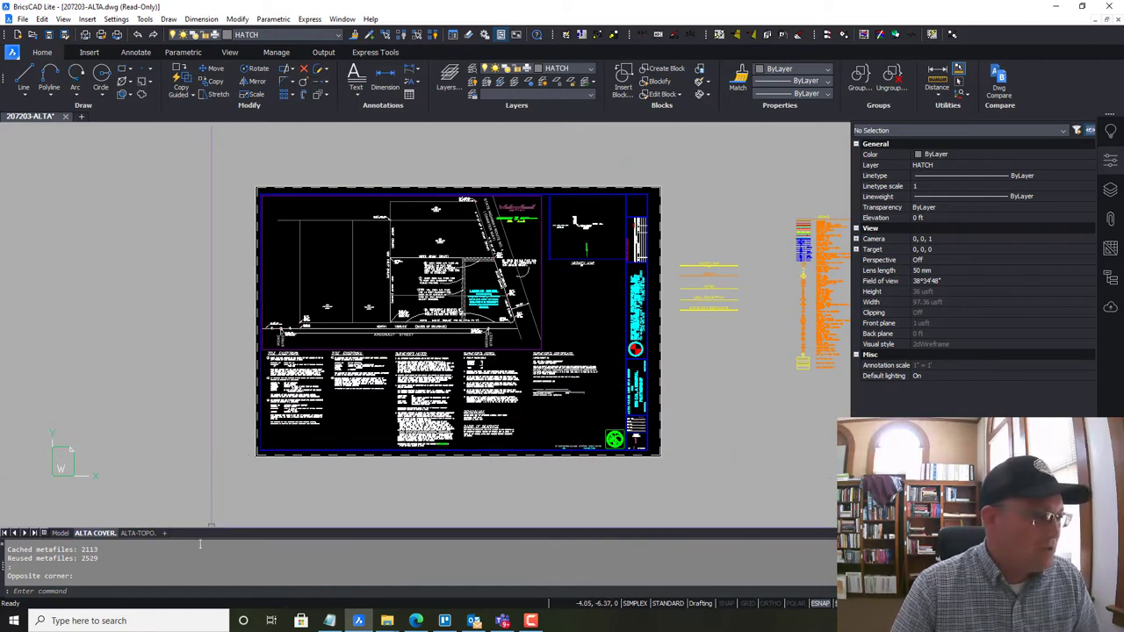
# Compare the two sheet layouts and delete the ALTA-TOPO layout
pyautogui.click(132, 533)
pyautogui.click(103, 534)
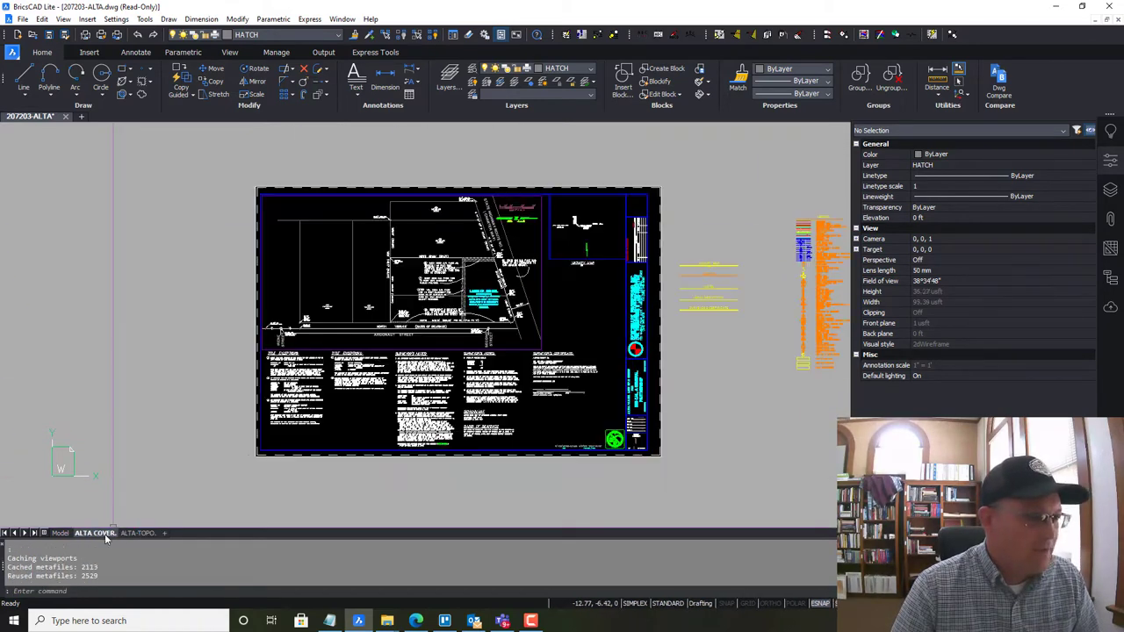
pyautogui.click(125, 535)
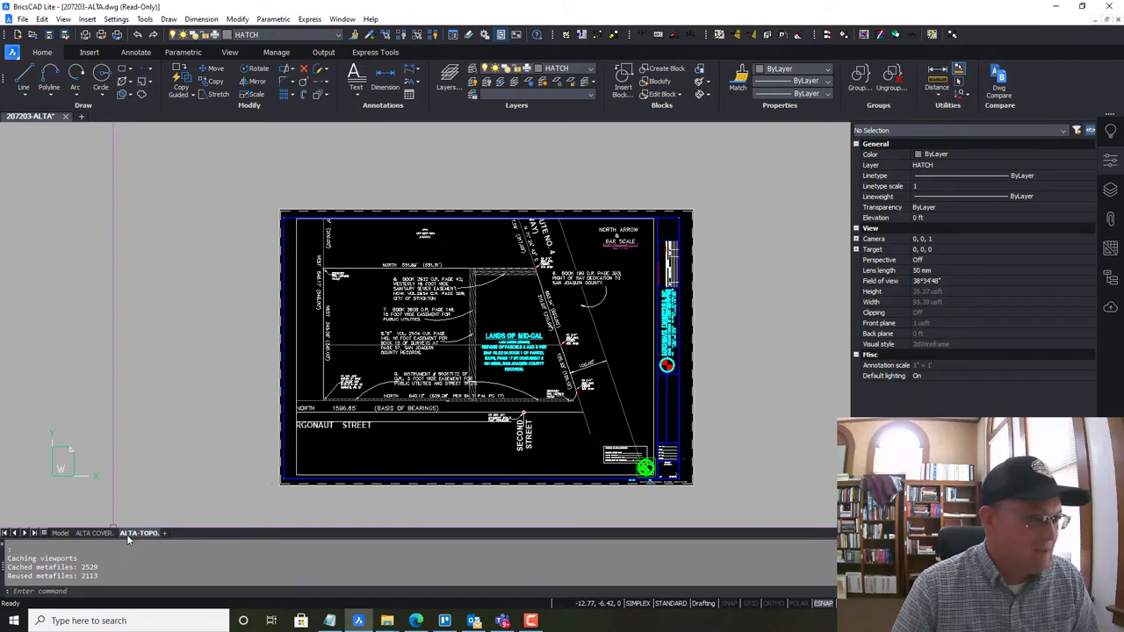
pyautogui.rightClick(130, 534)
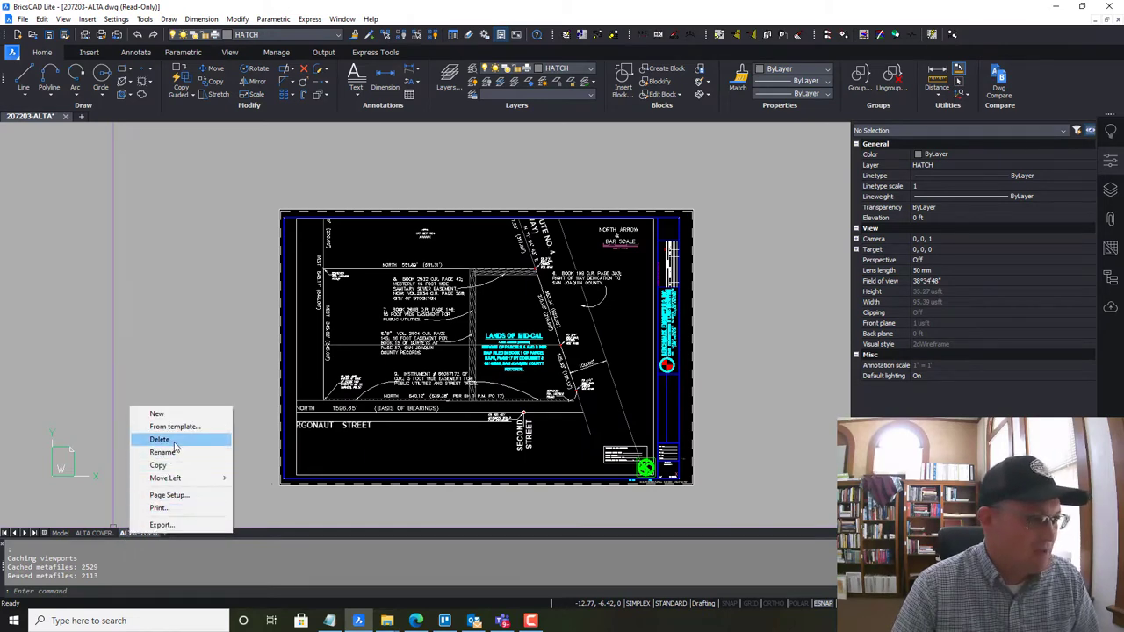
pyautogui.click(162, 439)
pyautogui.click(590, 316)
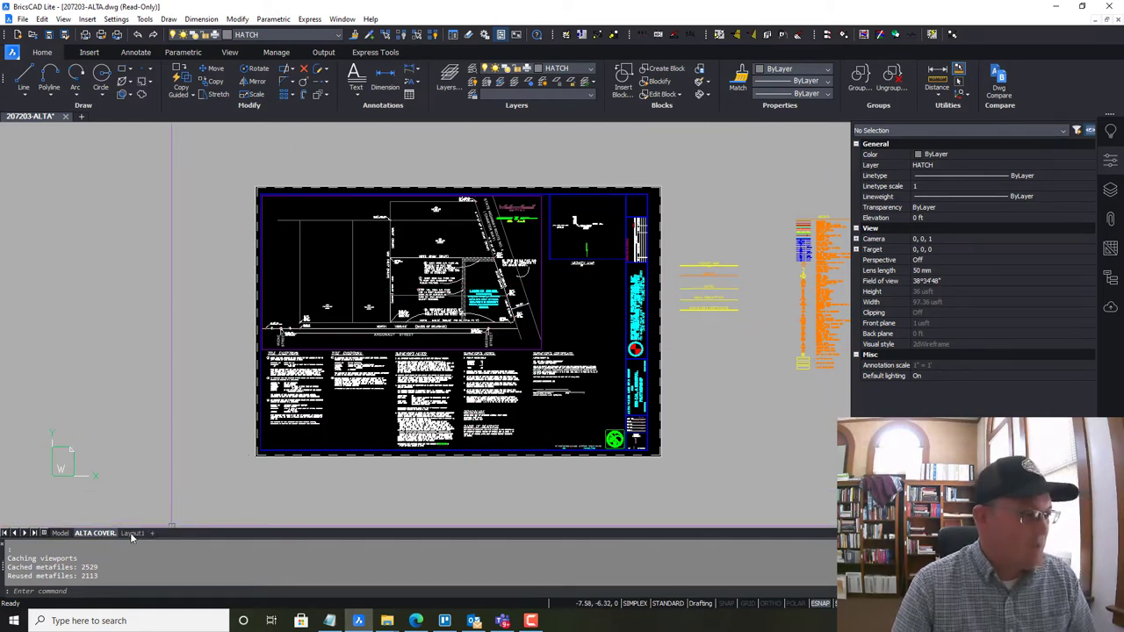
# Rename Layout1 as NEW LAYOUT and open it
pyautogui.rightClick(132, 533)
pyautogui.click(174, 452)
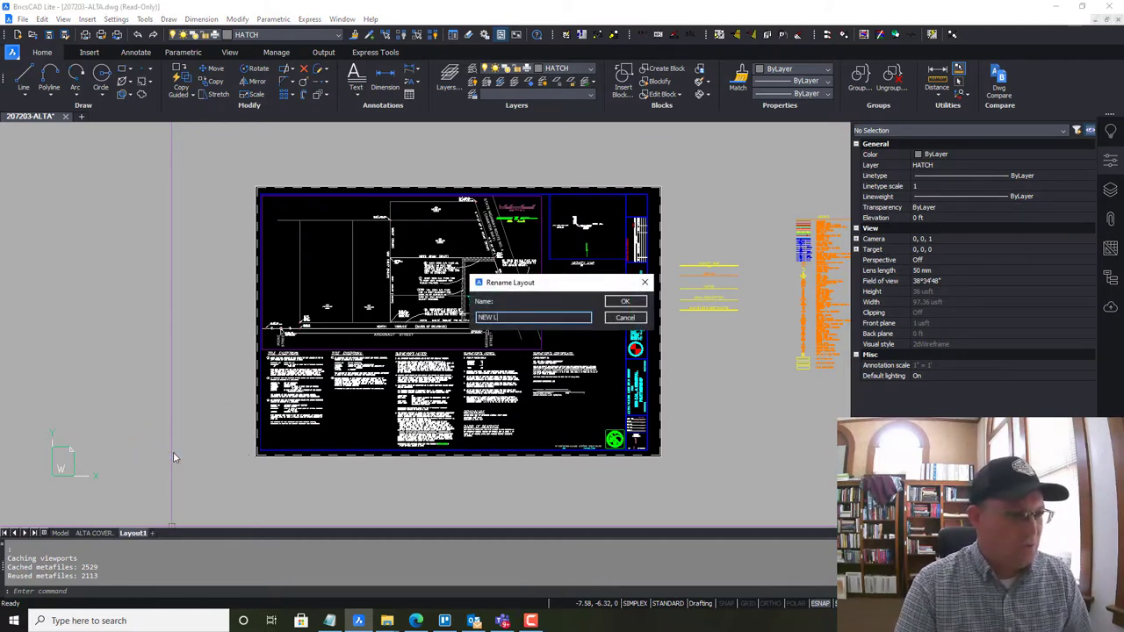
pyautogui.write('NEW LAYOUT')
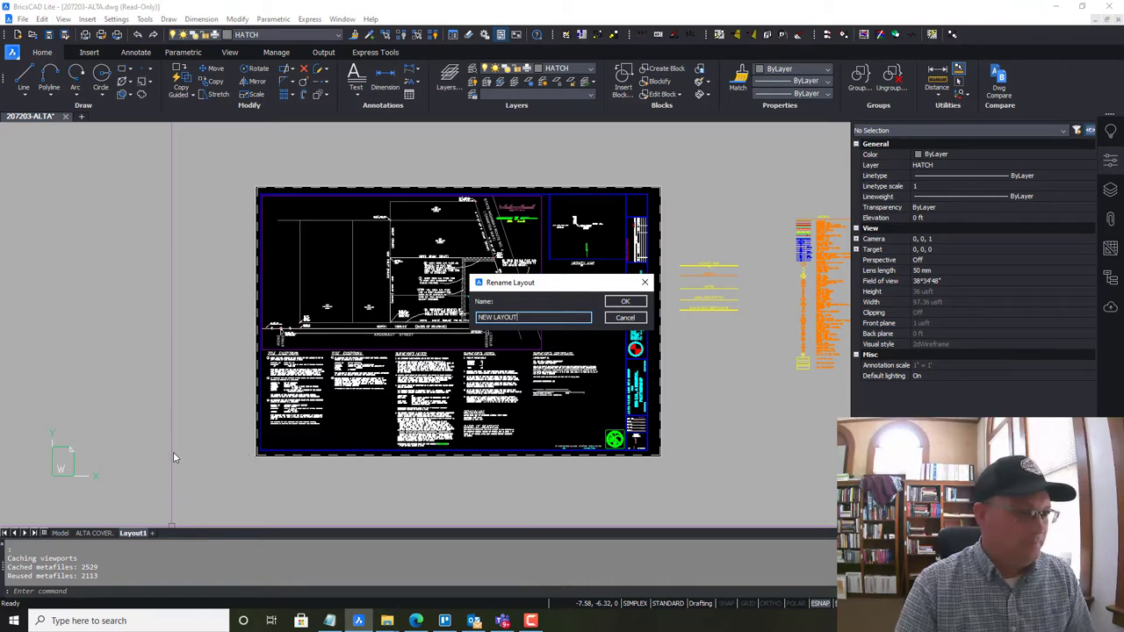
pyautogui.press('Return')
pyautogui.click(146, 534)
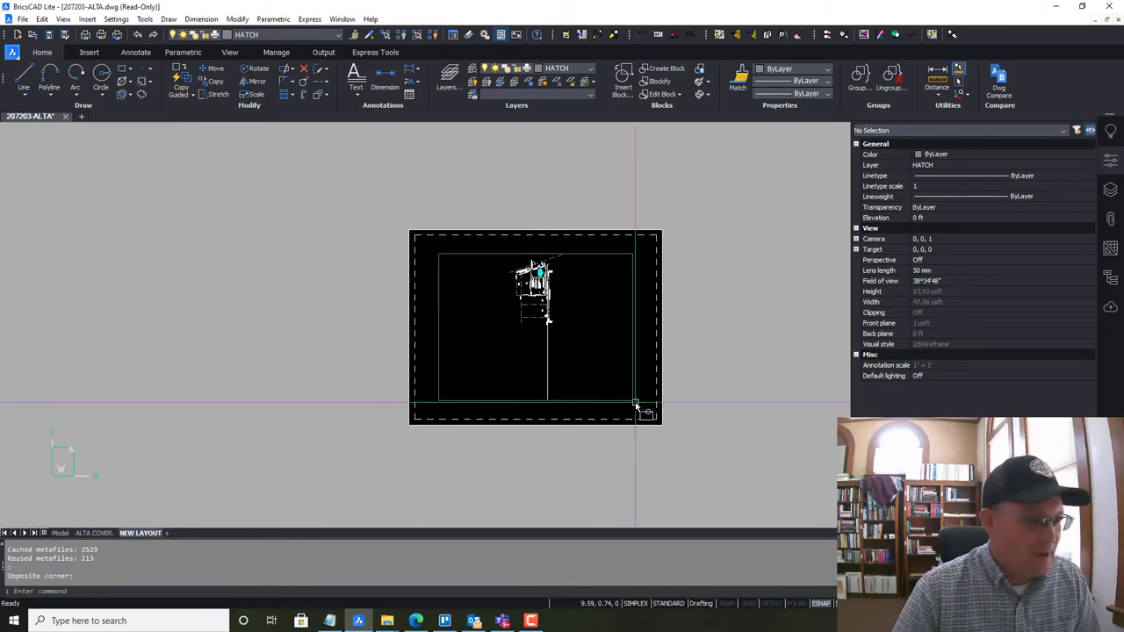
# Delete the default viewport from the NEW LAYOUT sheet
pyautogui.click(669, 437)
pyautogui.click(338, 202)
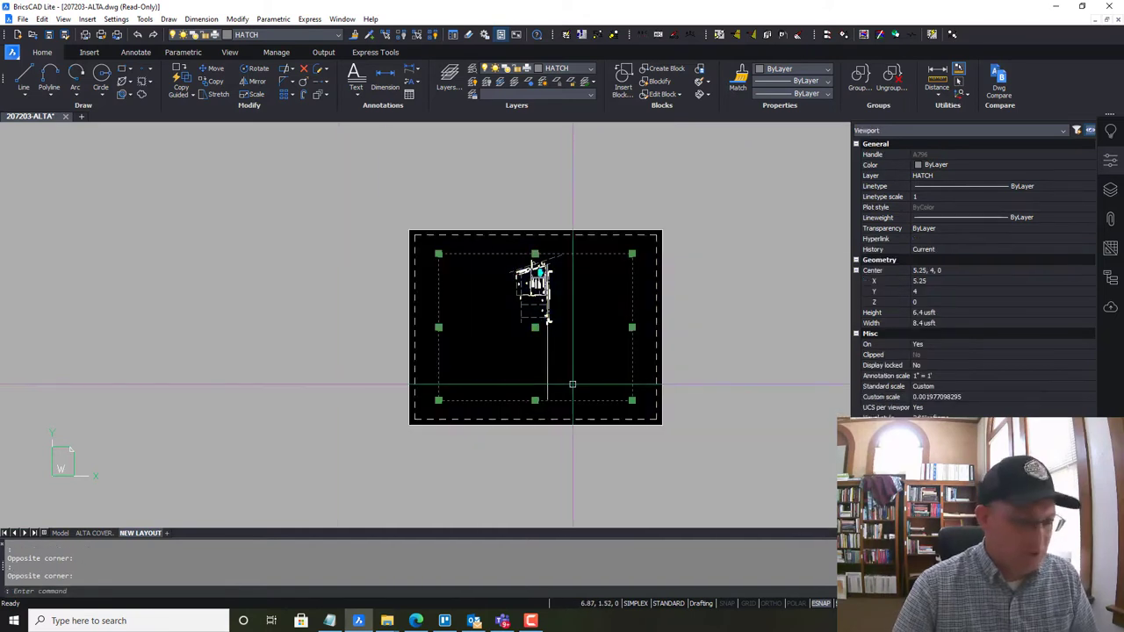
pyautogui.press('Delete')
pyautogui.moveTo(527, 360)
pyautogui.mouseDown(button='middle')
pyautogui.moveTo(452, 396)
pyautogui.moveTo(441, 418)
pyautogui.mouseUp(button='middle')
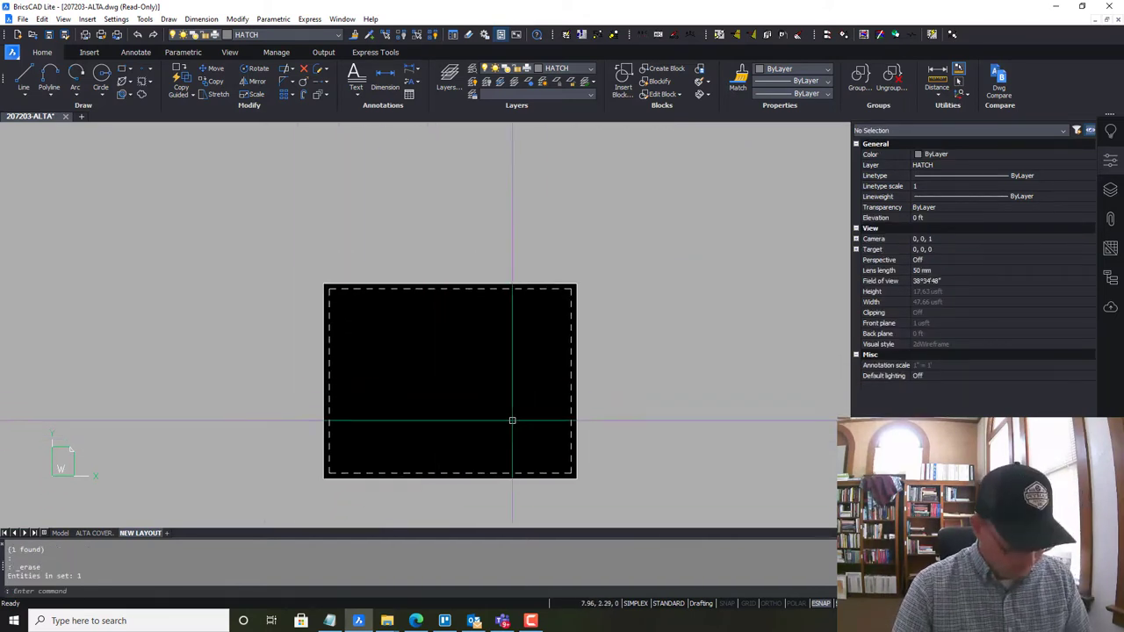
# Set up the NEW LAYOUT page with the NITRO CUSTOM.pc3 plotter and the ARCHD paper size
pyautogui.rightClick(141, 536)
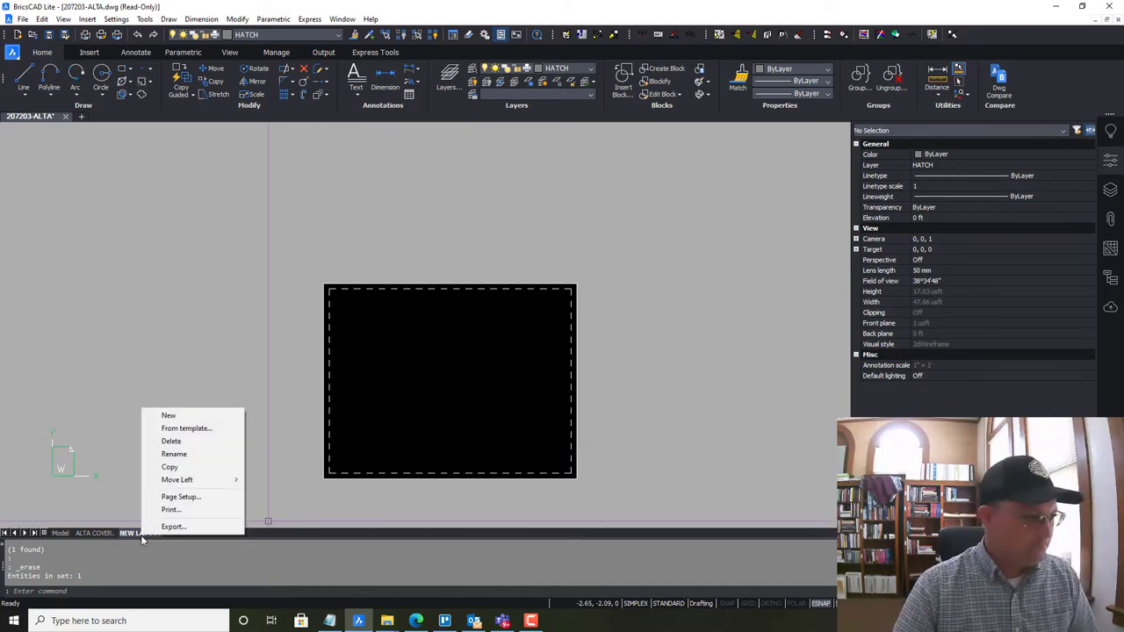
pyautogui.click(180, 496)
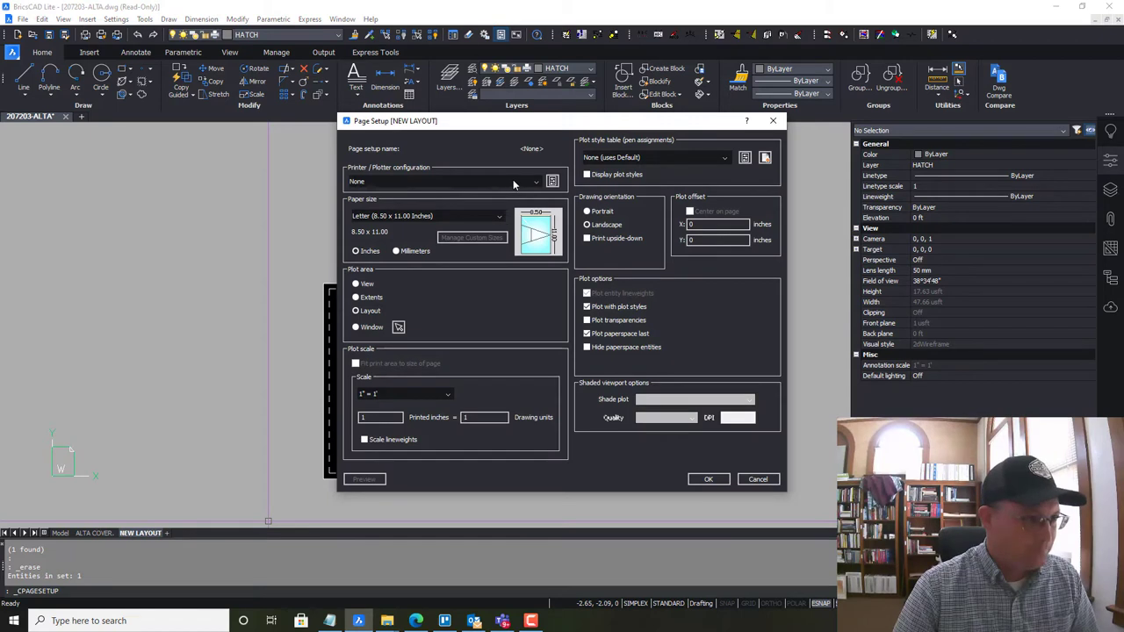
pyautogui.click(514, 182)
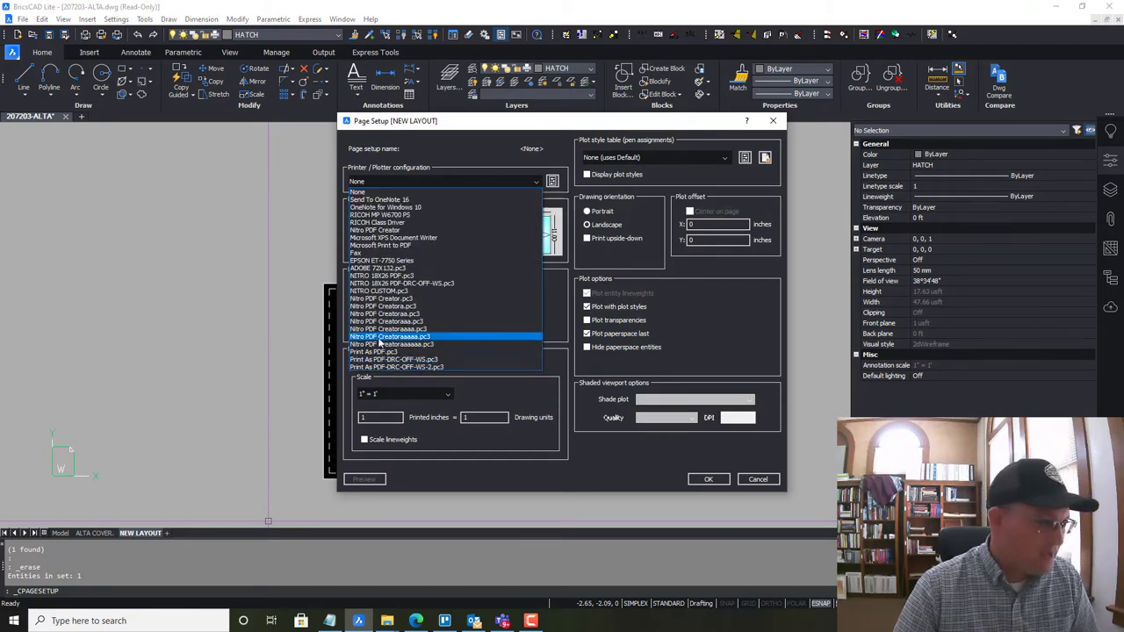
pyautogui.click(402, 292)
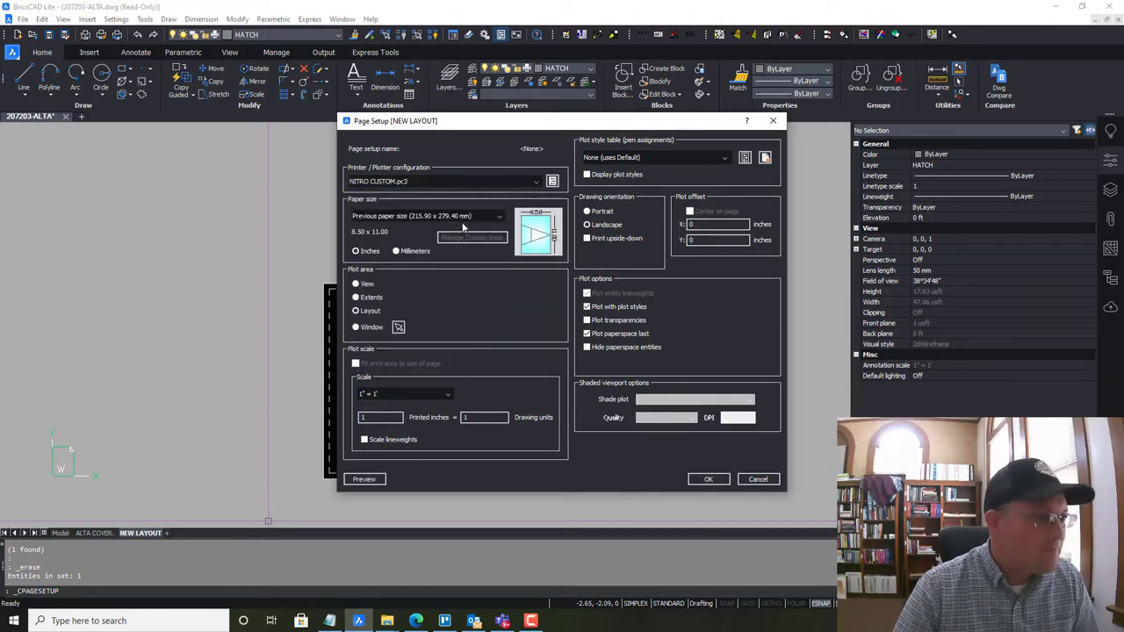
pyautogui.click(464, 216)
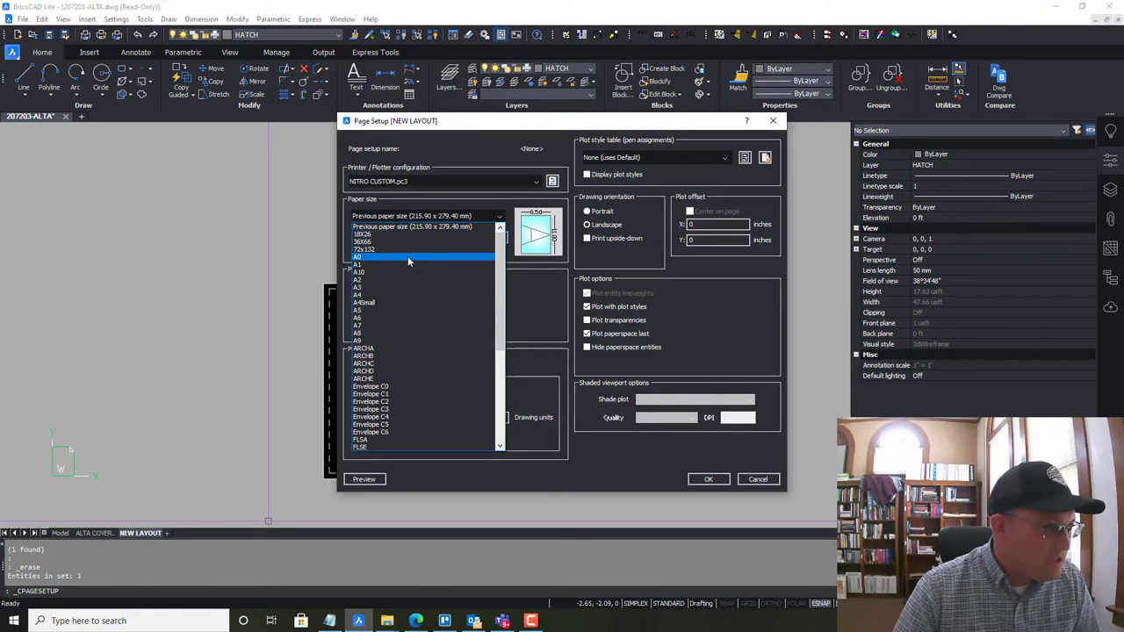
pyautogui.scroll(-5, 406, 398)
pyautogui.scroll(5, 412, 401)
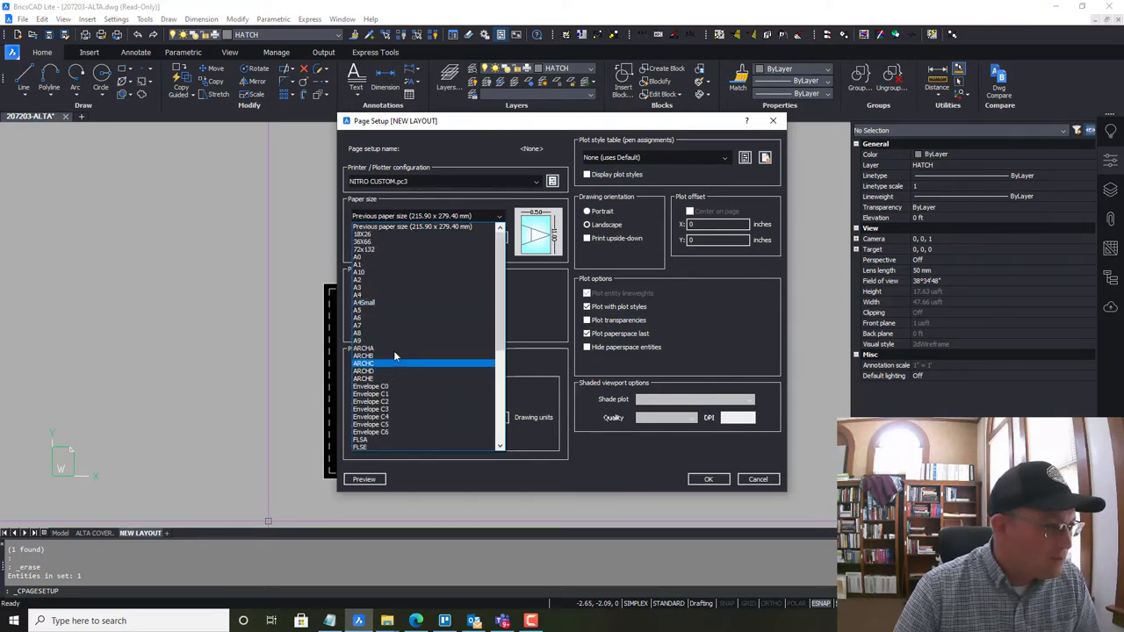
pyautogui.click(393, 369)
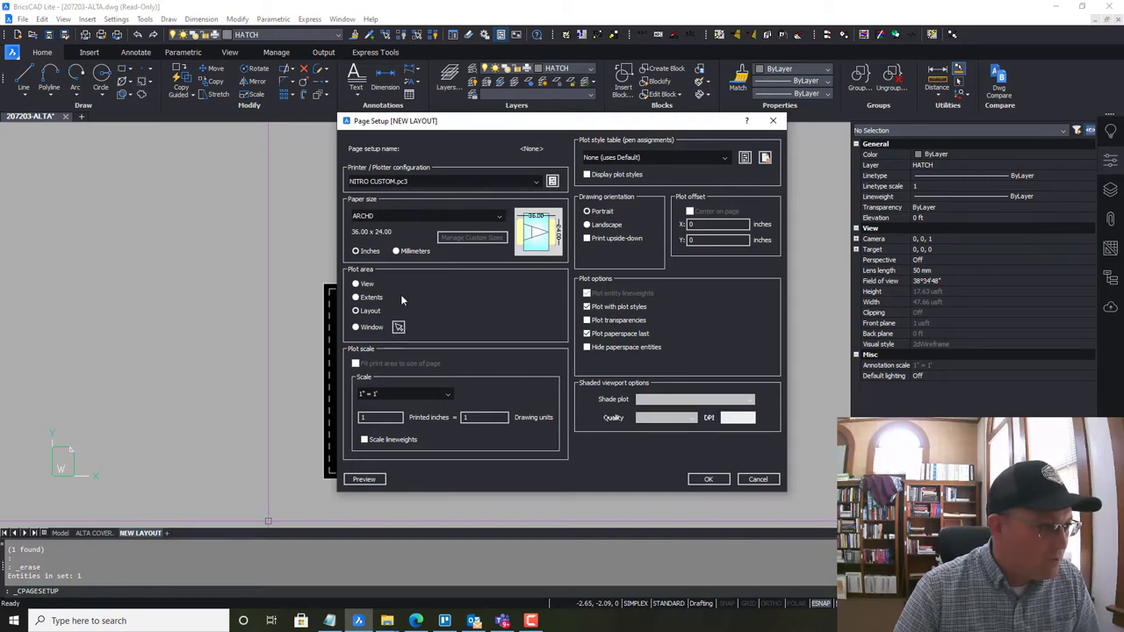
pyautogui.click(709, 479)
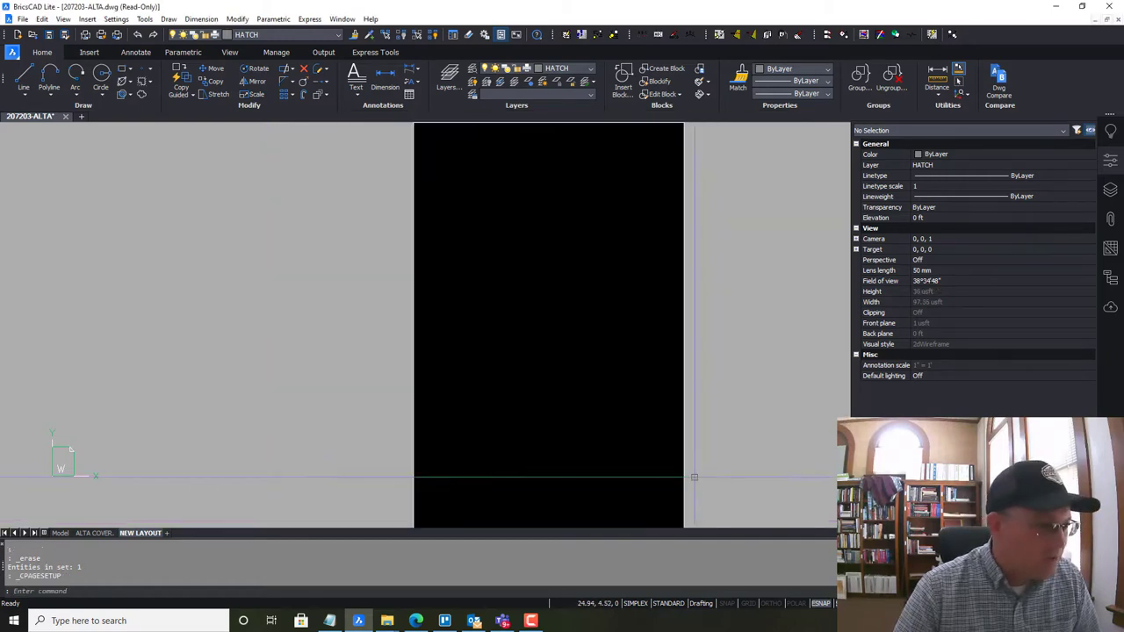
# Reorient the ARCHD sheet in the page setup of NEW LAYOUT so its long side runs horizontally
pyautogui.rightClick(145, 534)
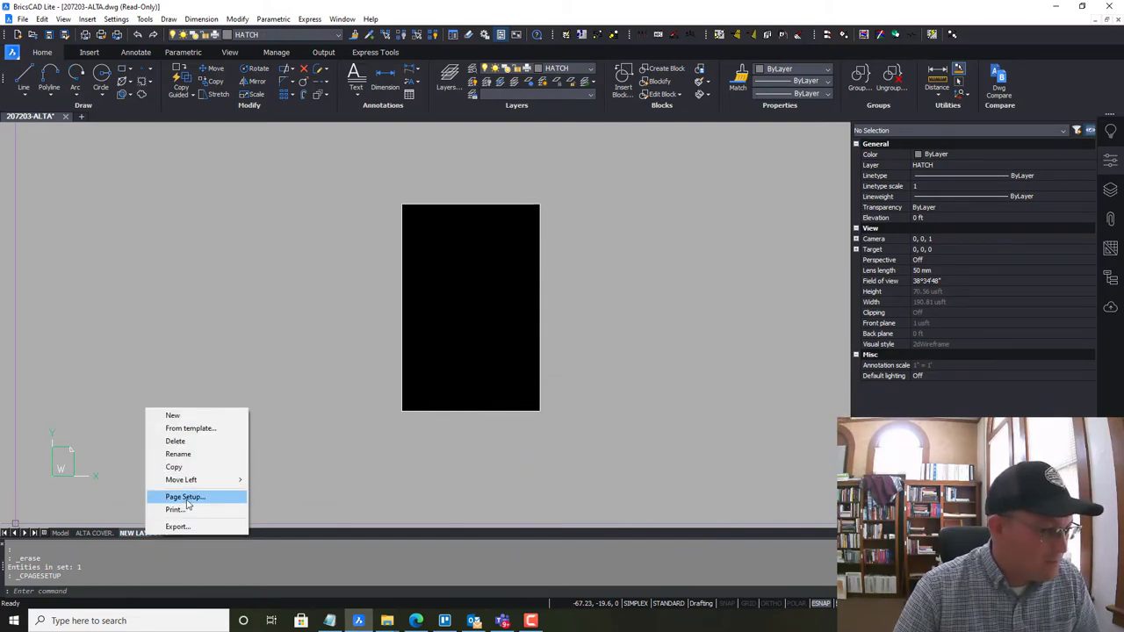
pyautogui.click(185, 497)
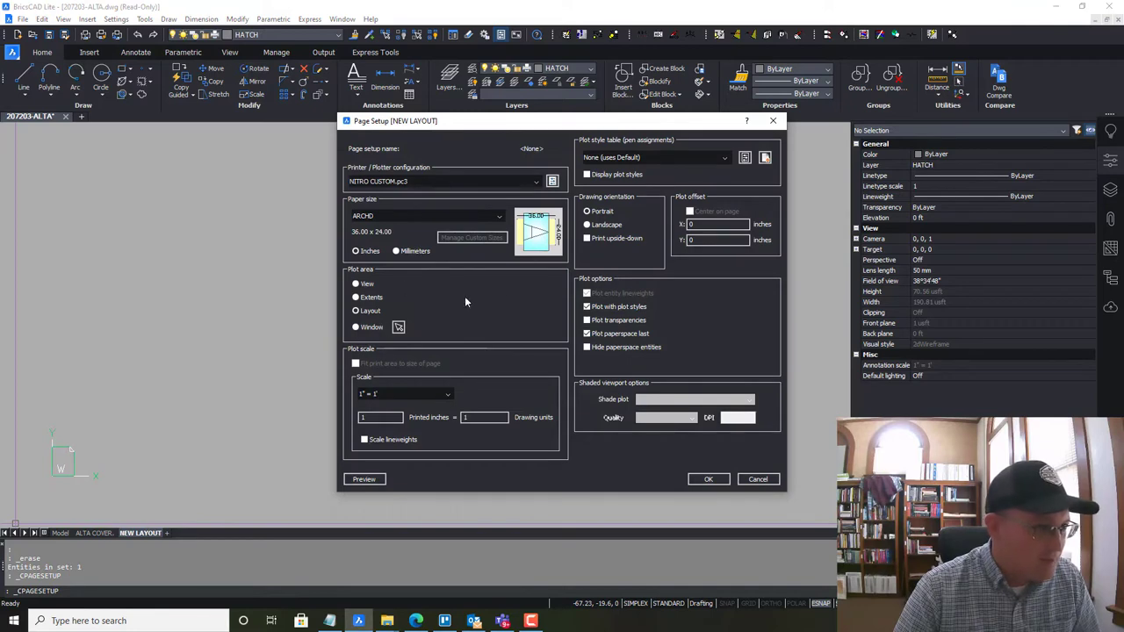
pyautogui.click(707, 480)
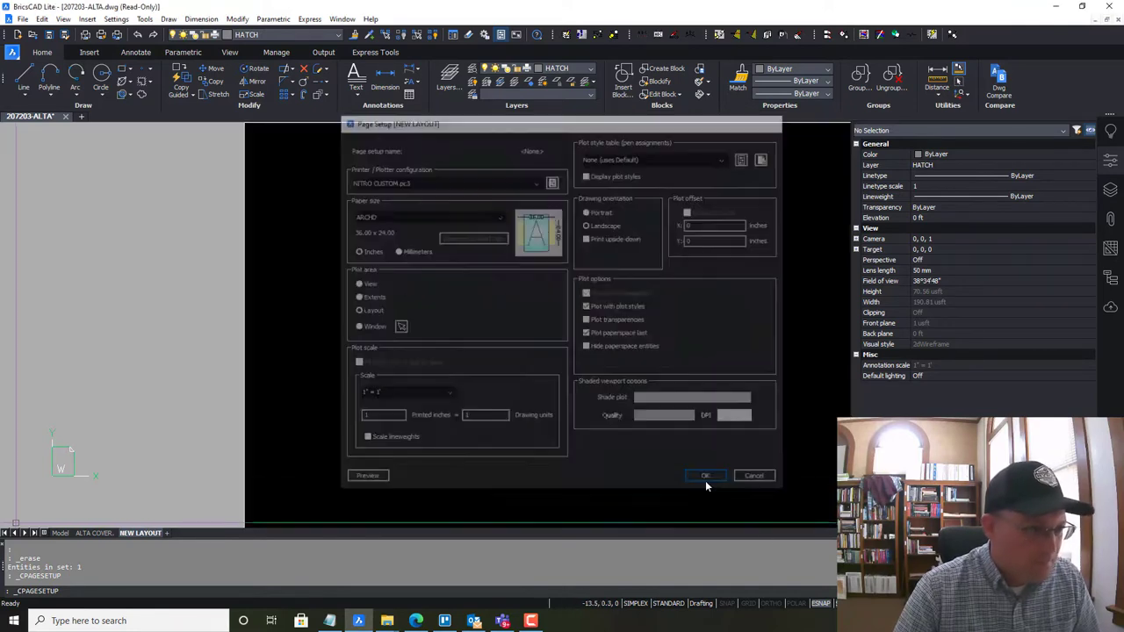
pyautogui.scroll(-3, 527, 373)
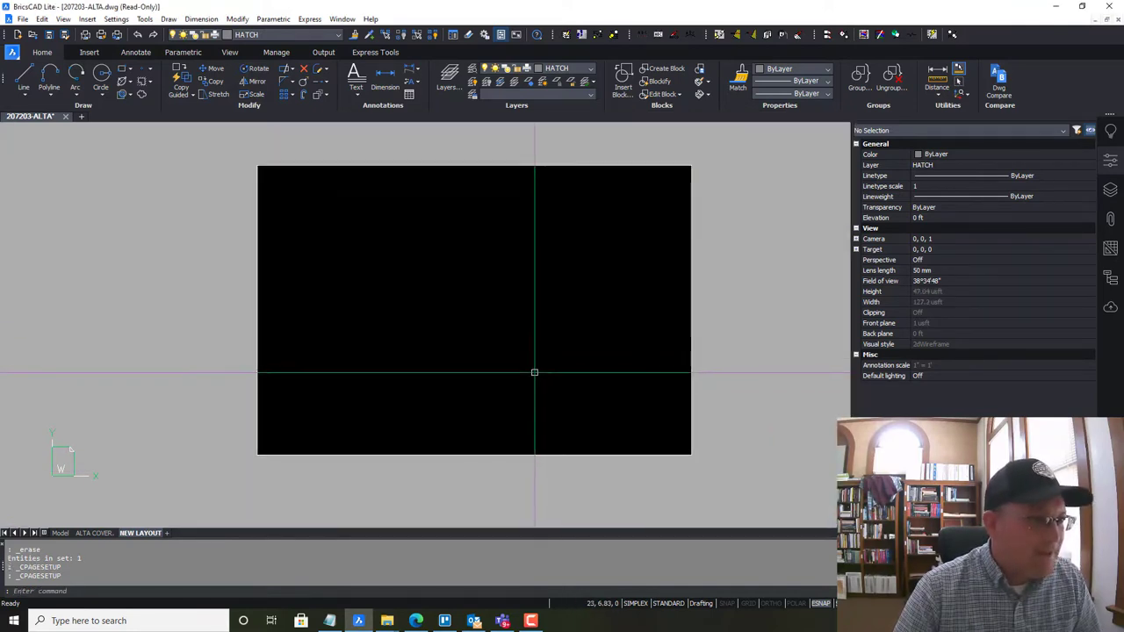
pyautogui.scroll(1, 538, 384)
pyautogui.moveTo(541, 387); pyautogui.dragTo(534, 399, button='middle')
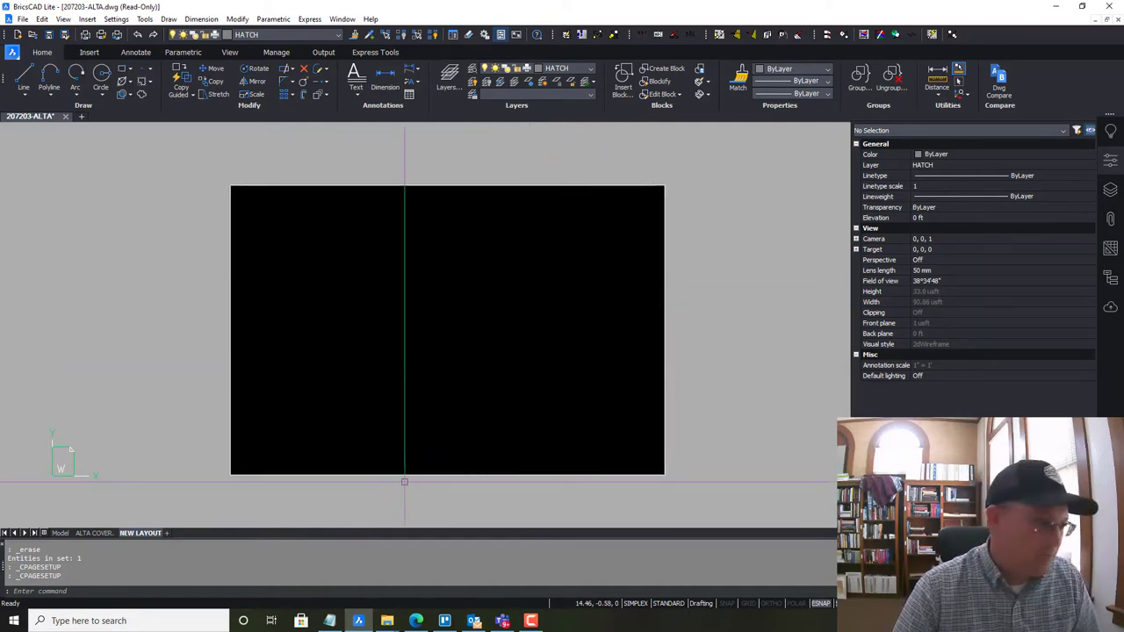
# Start inserting a block from a file and browse through Templates, RH and CAD to the Sheets folder
pyautogui.click(88, 19)
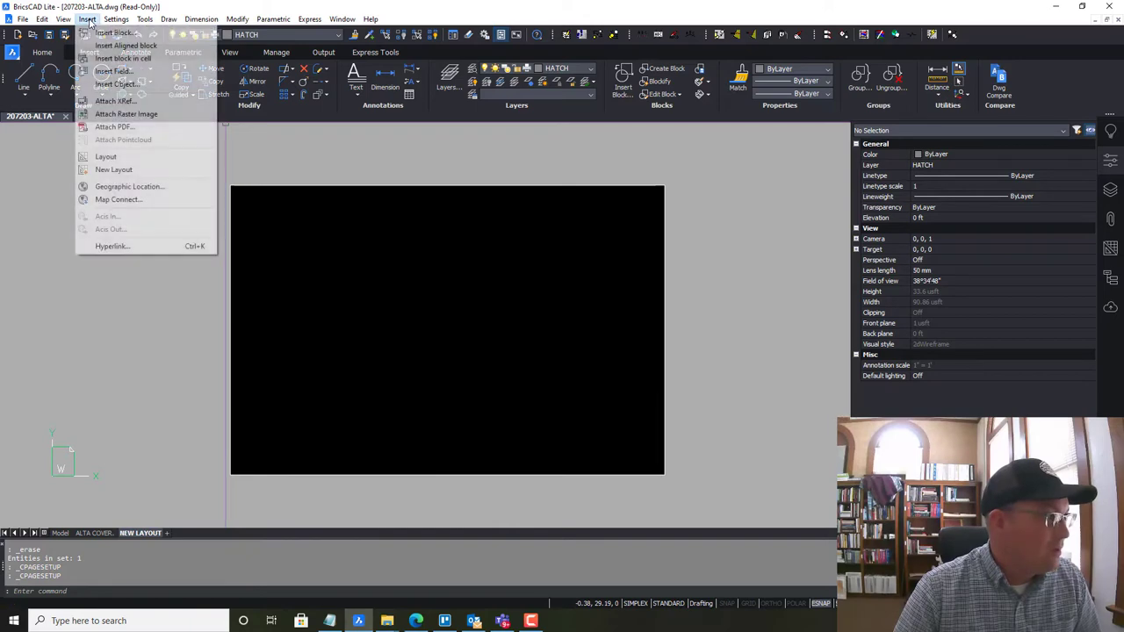
pyautogui.click(112, 30)
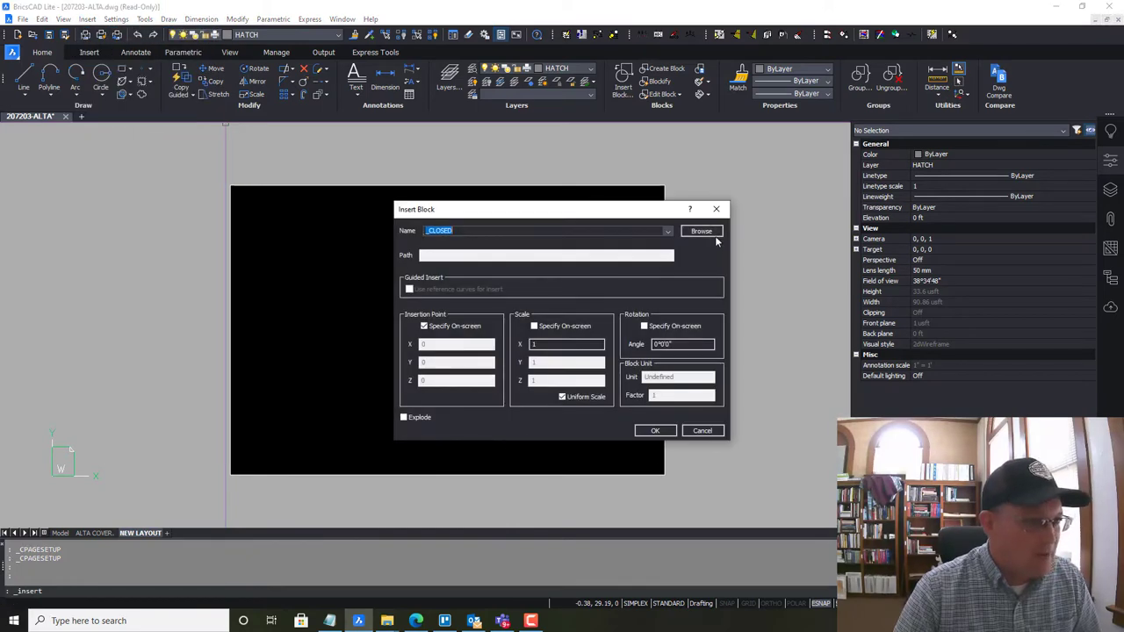
pyautogui.click(715, 231)
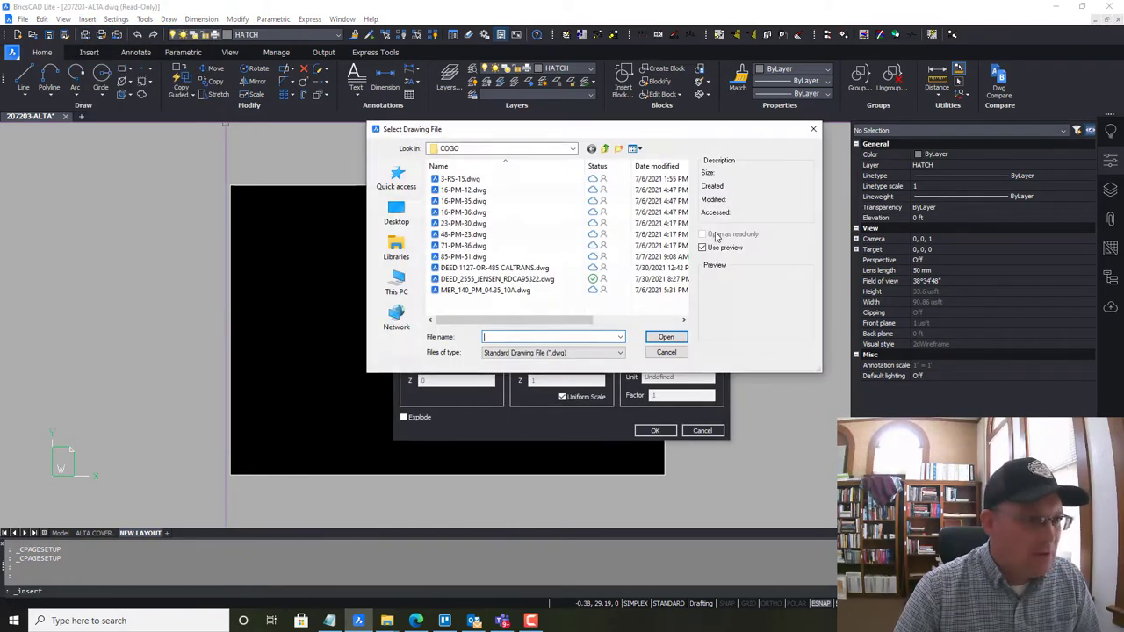
pyautogui.click(519, 149)
pyautogui.click(467, 348)
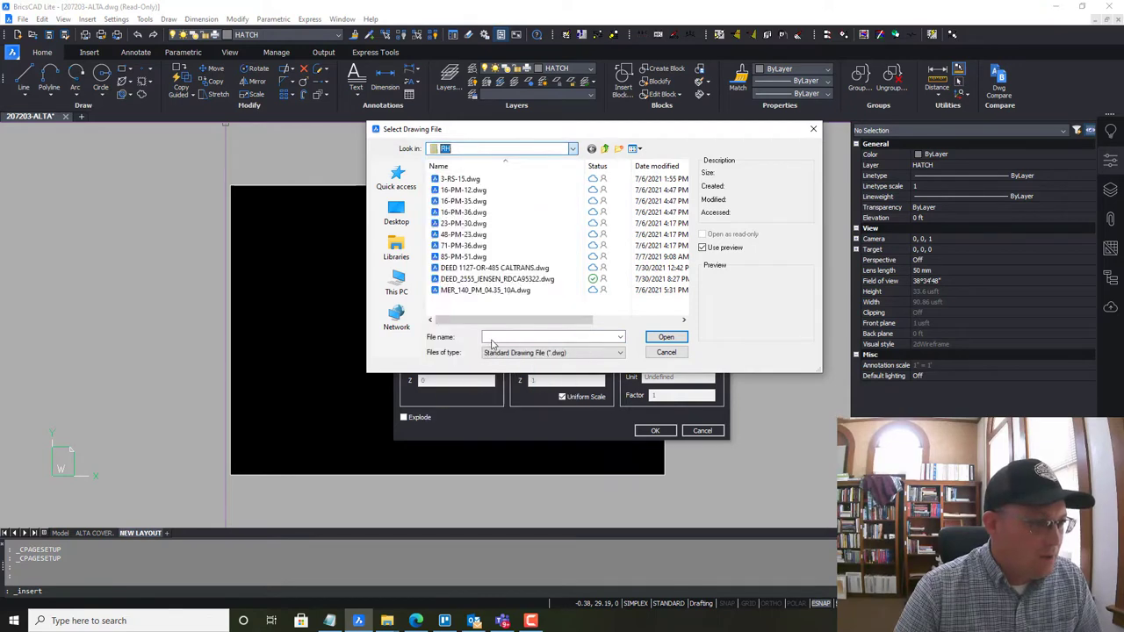
pyautogui.scroll(-3, 497, 258)
pyautogui.doubleClick(456, 304)
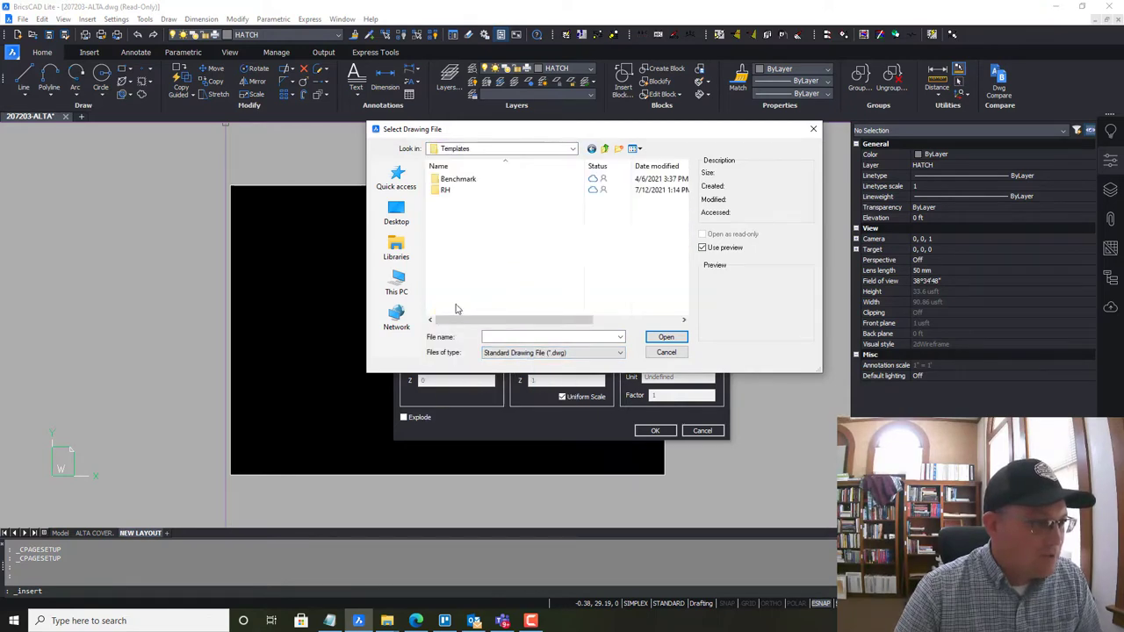
pyautogui.doubleClick(468, 192)
pyautogui.doubleClick(448, 201)
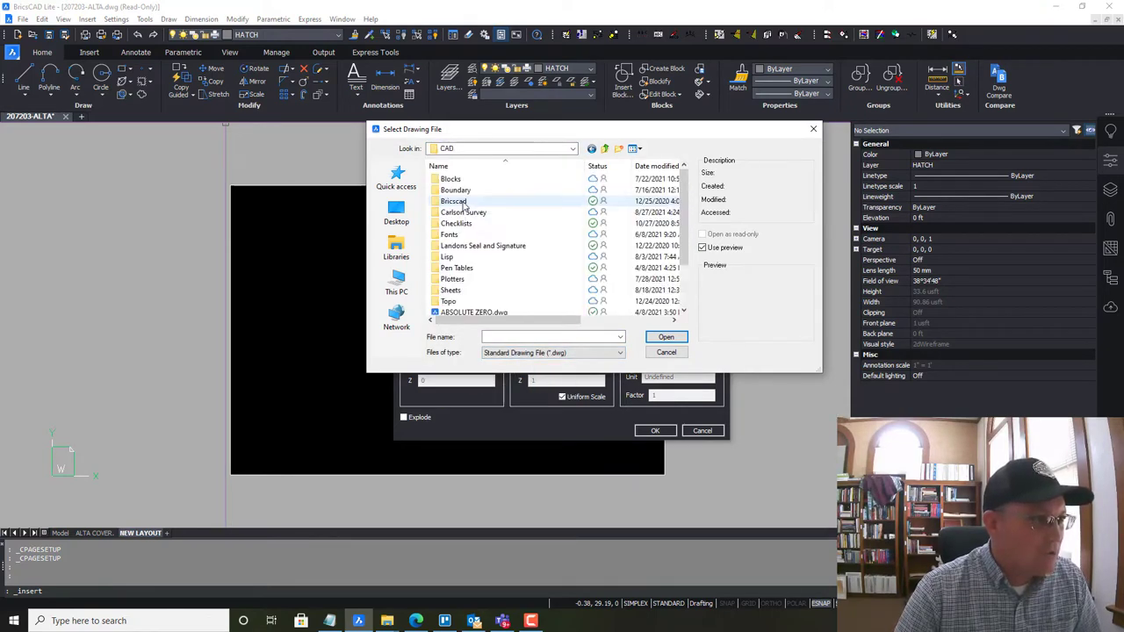
pyautogui.doubleClick(453, 291)
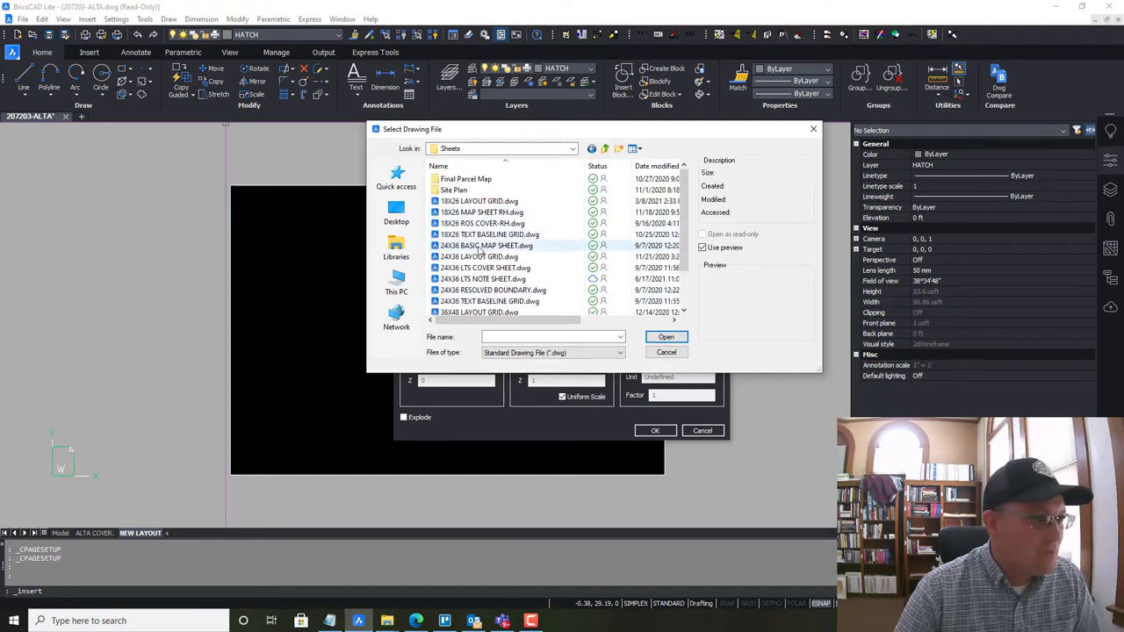
# Insert the 24X36 LAYOUT GRID.dwg block into NEW LAYOUT at insertion point 0,0
pyautogui.click(488, 246)
pyautogui.click(492, 256)
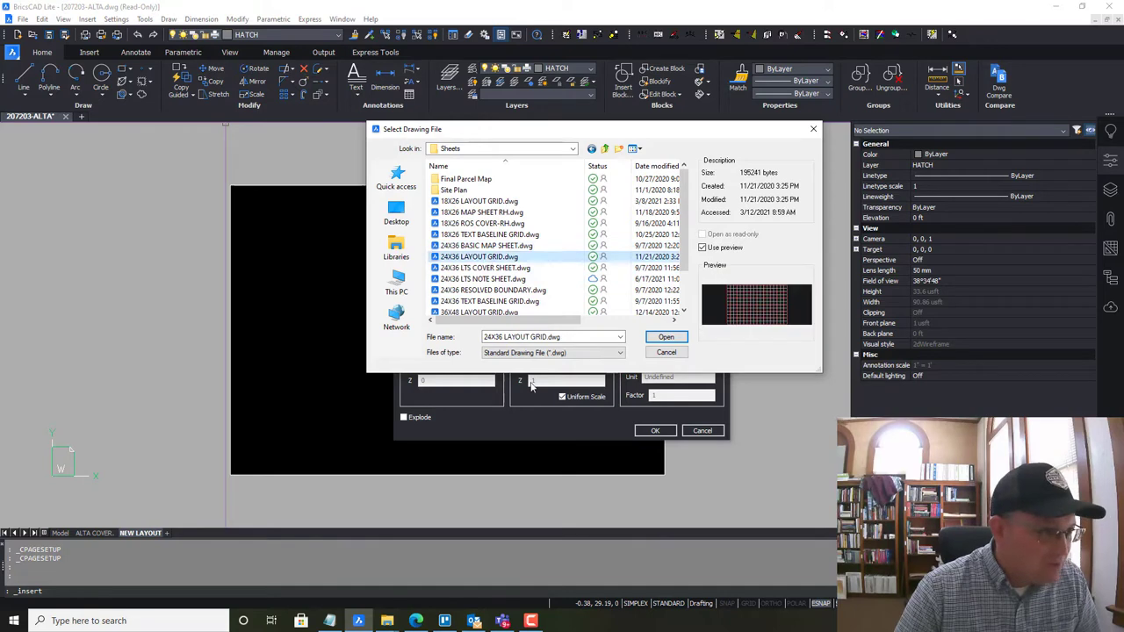
pyautogui.click(665, 339)
pyautogui.click(653, 431)
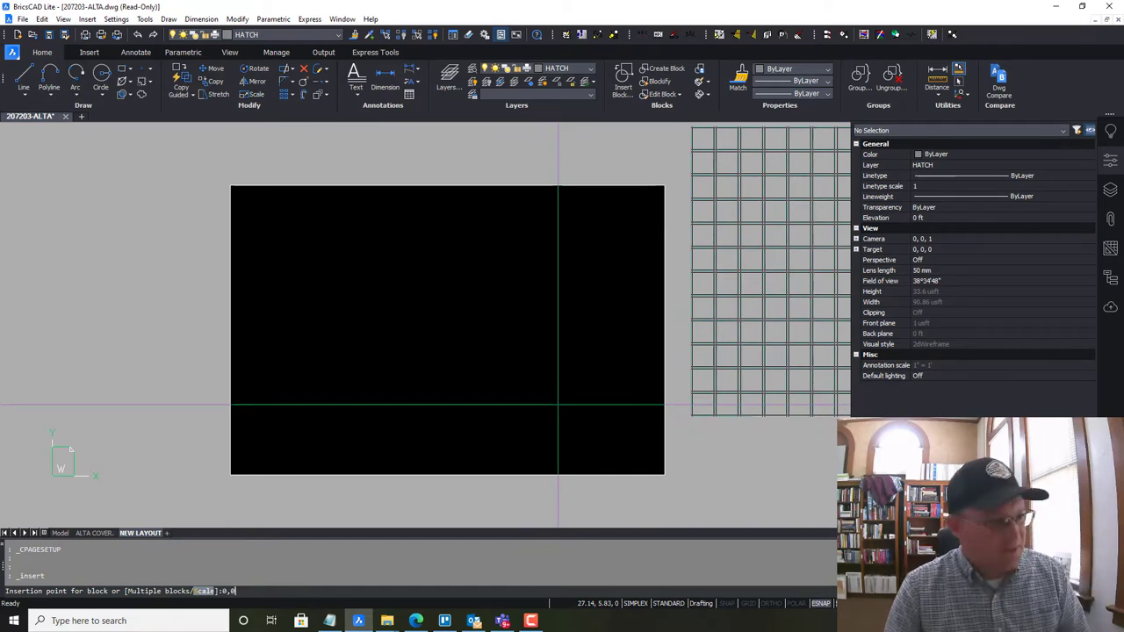
pyautogui.write('0,0')
pyautogui.press('Return')
# Set NEW LAYOUT's plot area to a window from the grid's lower-left outer corner to its upper-right outer corner
pyautogui.moveTo(431, 384); pyautogui.dragTo(369, 376, button='middle')
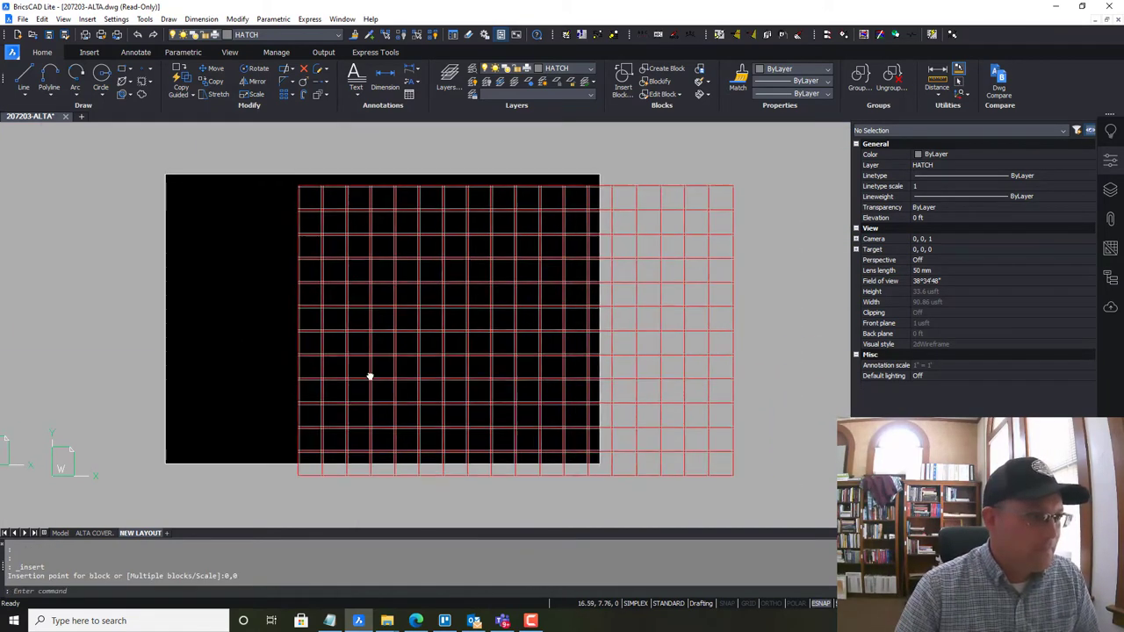
pyautogui.scroll(-2, 369, 376)
pyautogui.moveTo(293, 426); pyautogui.dragTo(263, 374, button='middle')
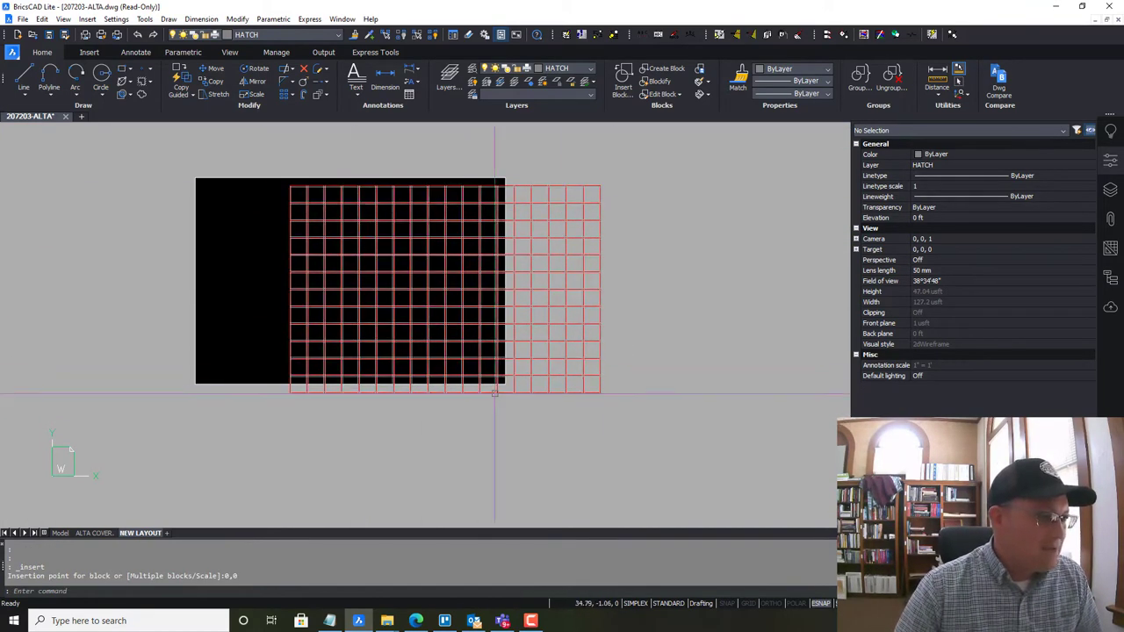
pyautogui.scroll(2, 290, 378)
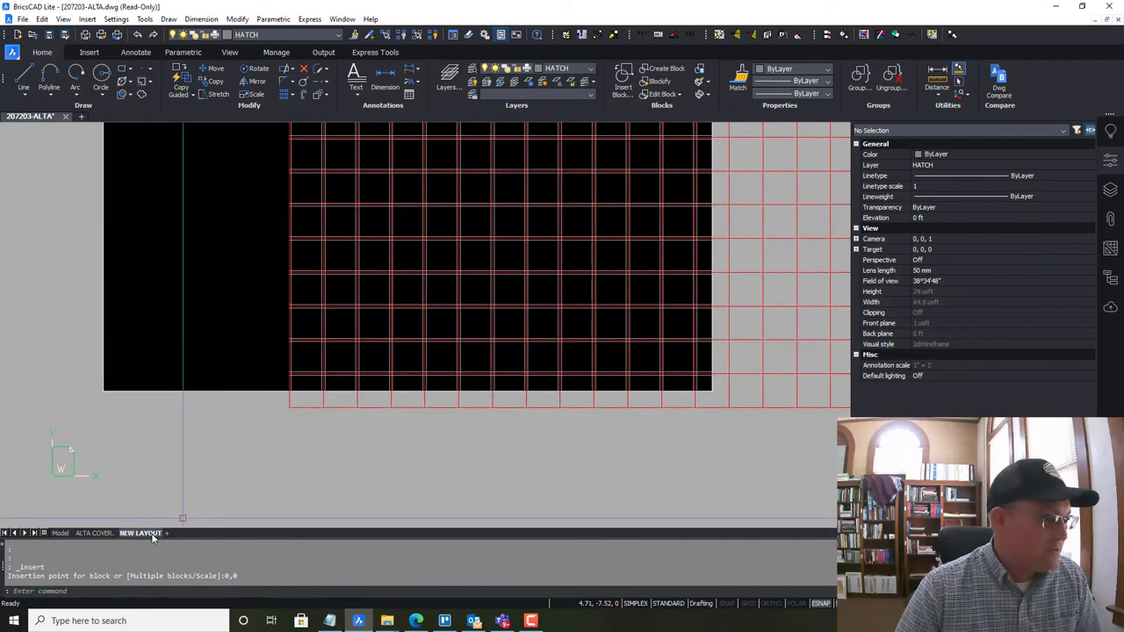
pyautogui.rightClick(152, 538)
pyautogui.click(193, 495)
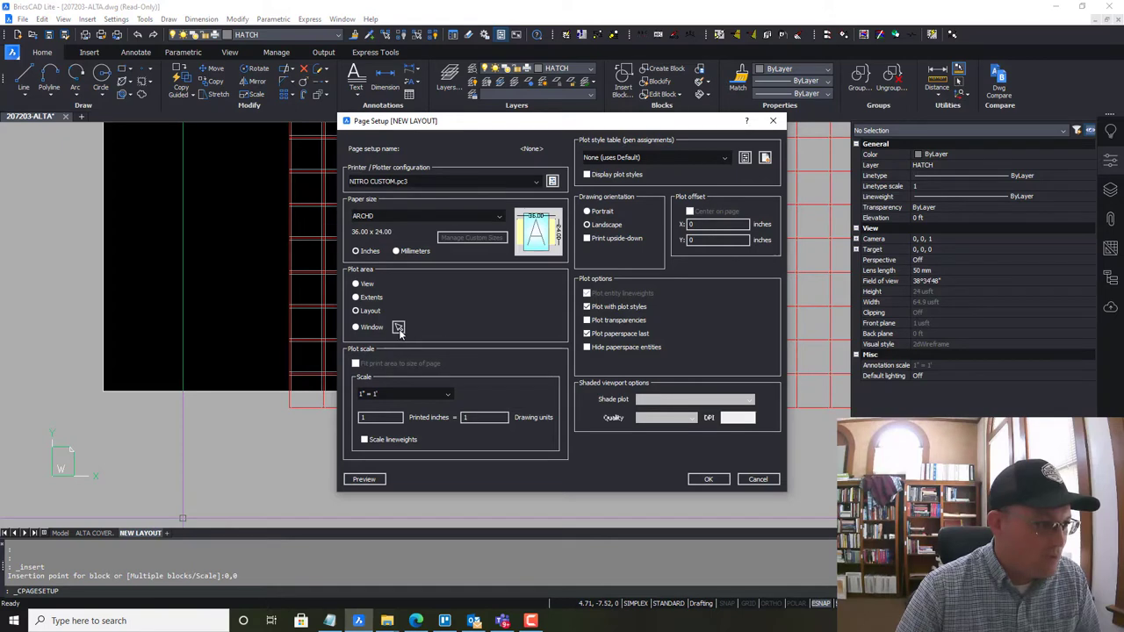
pyautogui.click(367, 330)
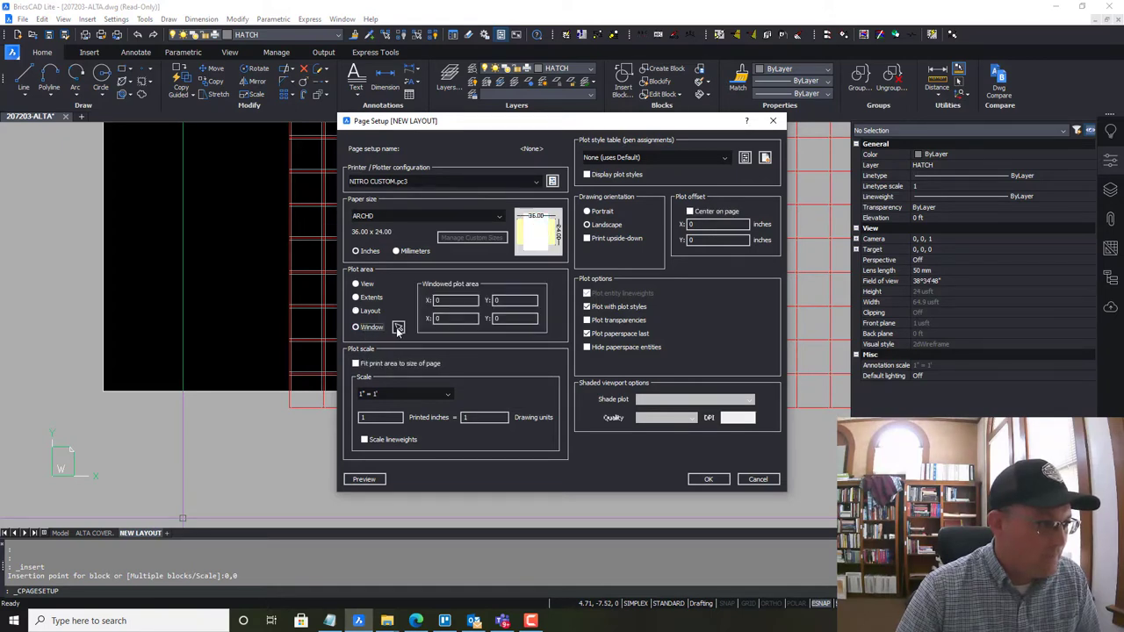
pyautogui.click(398, 327)
pyautogui.scroll(3, 289, 406)
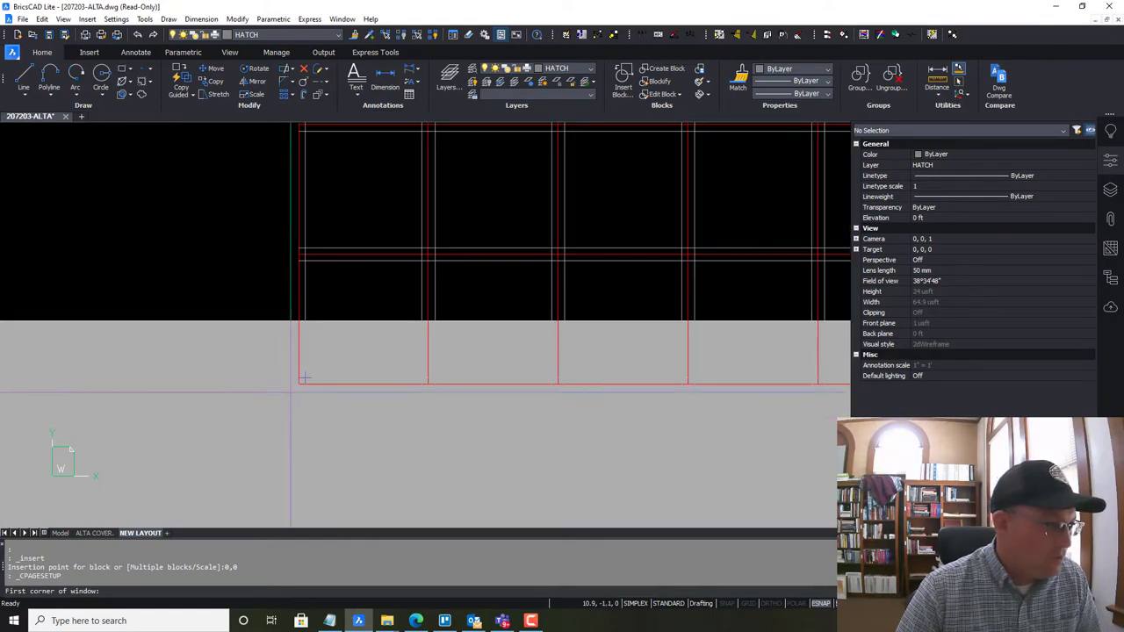
pyautogui.click(296, 381)
pyautogui.scroll(-5, 477, 328)
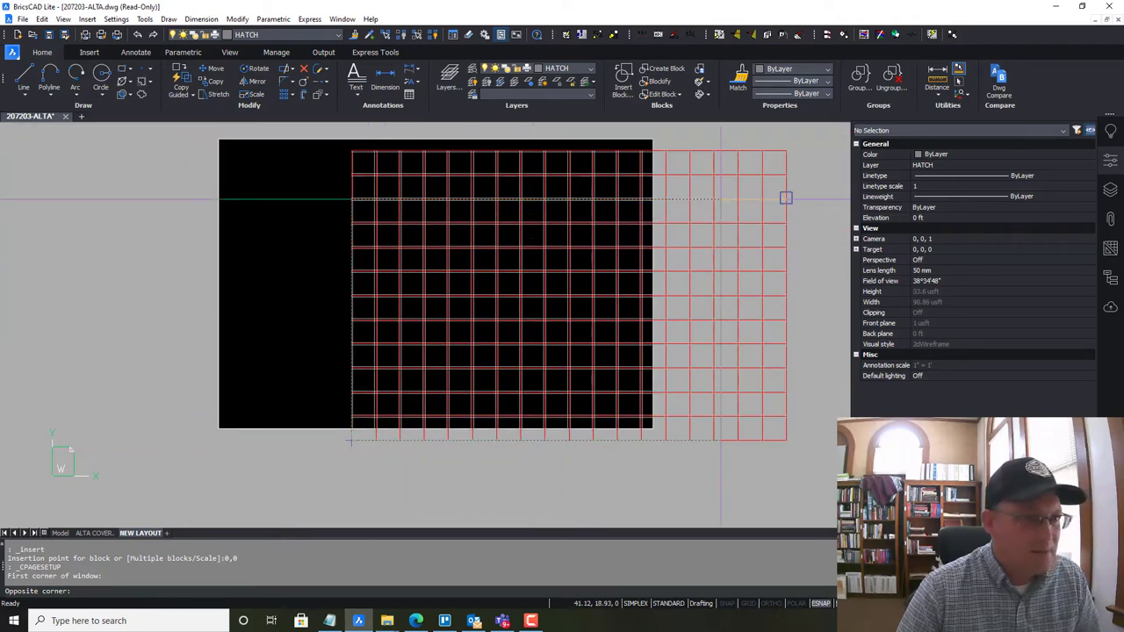
pyautogui.scroll(5, 773, 176)
pyautogui.scroll(5, 660, 226)
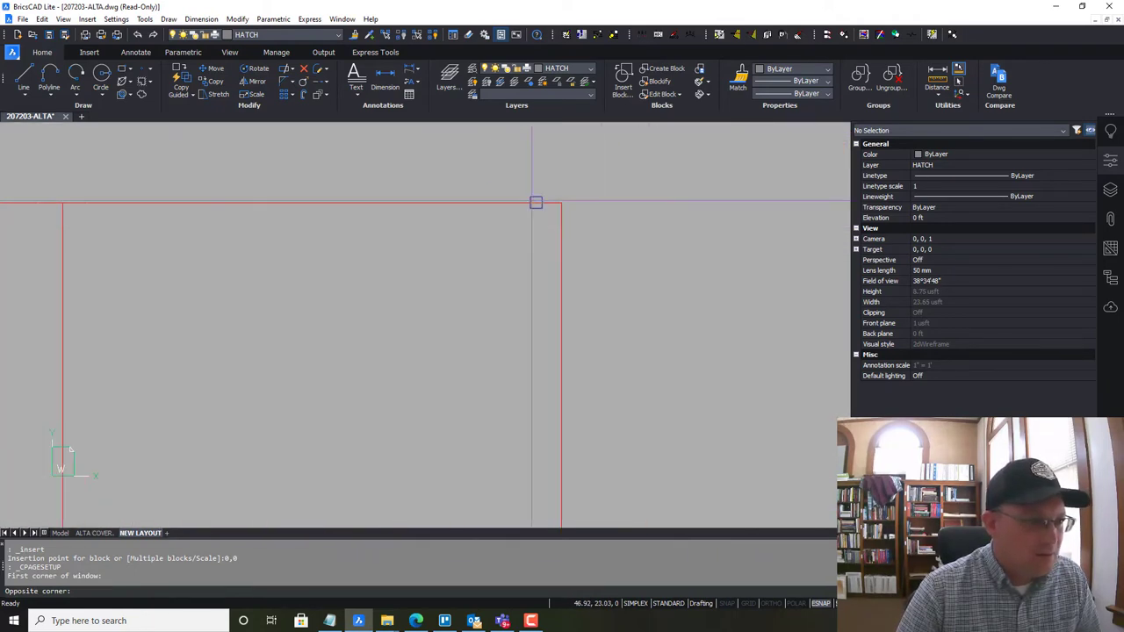
pyautogui.click(558, 201)
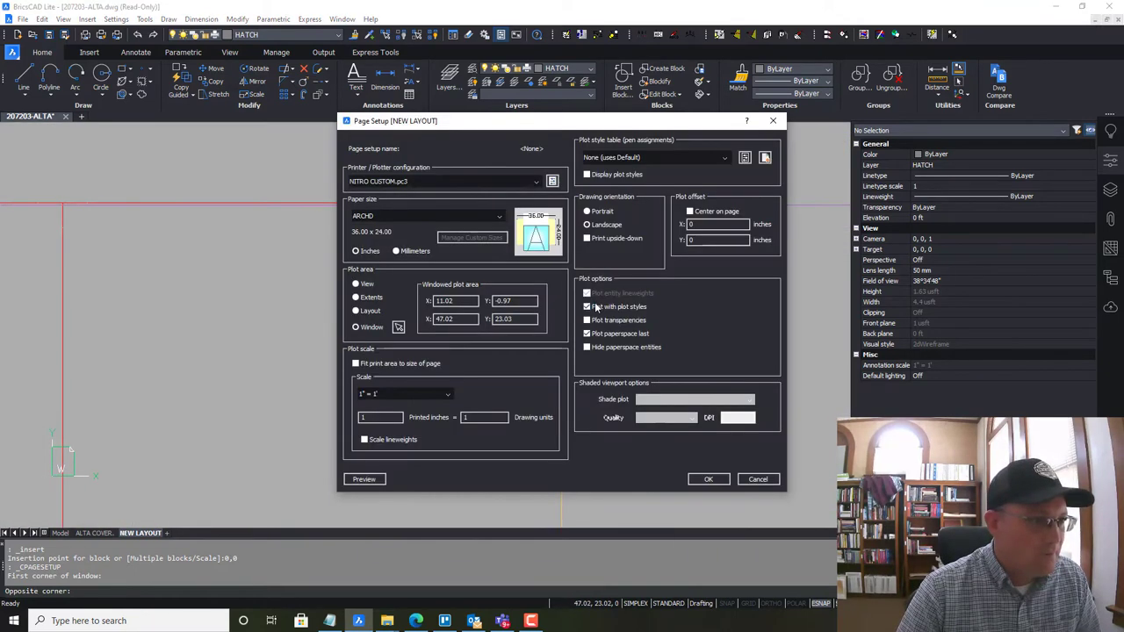
pyautogui.click(707, 480)
# Examine how the layout grid fits the sheet edges and how its cells and margins are arranged
pyautogui.scroll(-5, 565, 451)
pyautogui.scroll(6, 441, 363)
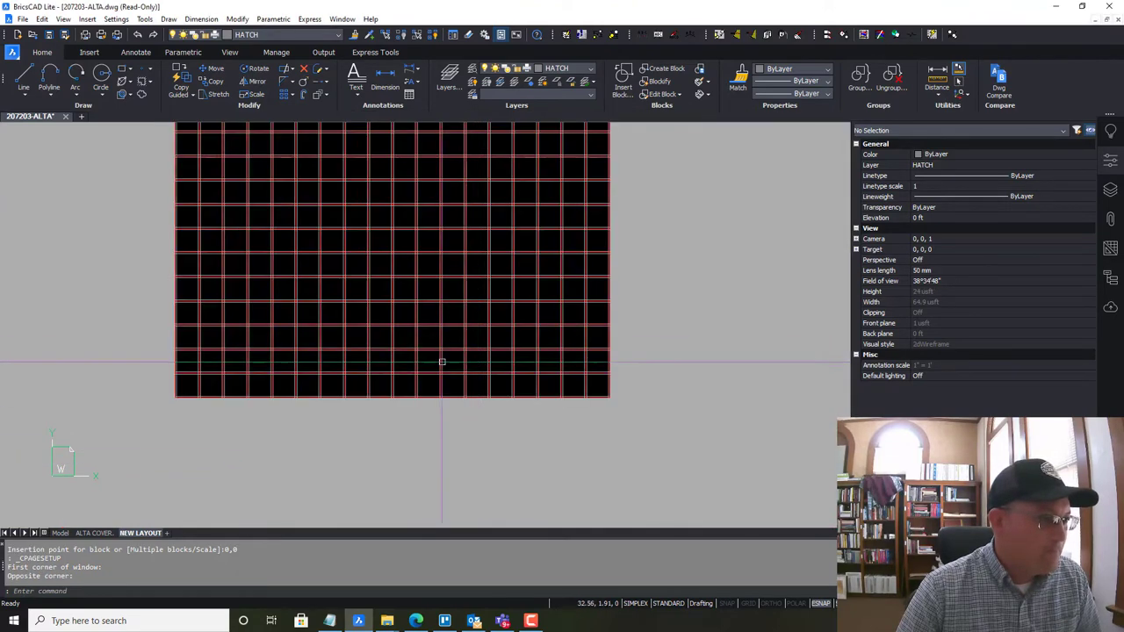
pyautogui.moveTo(353, 387)
pyautogui.mouseDown(button='middle')
pyautogui.moveTo(430, 406)
pyautogui.moveTo(430, 518)
pyautogui.mouseUp(button='middle')
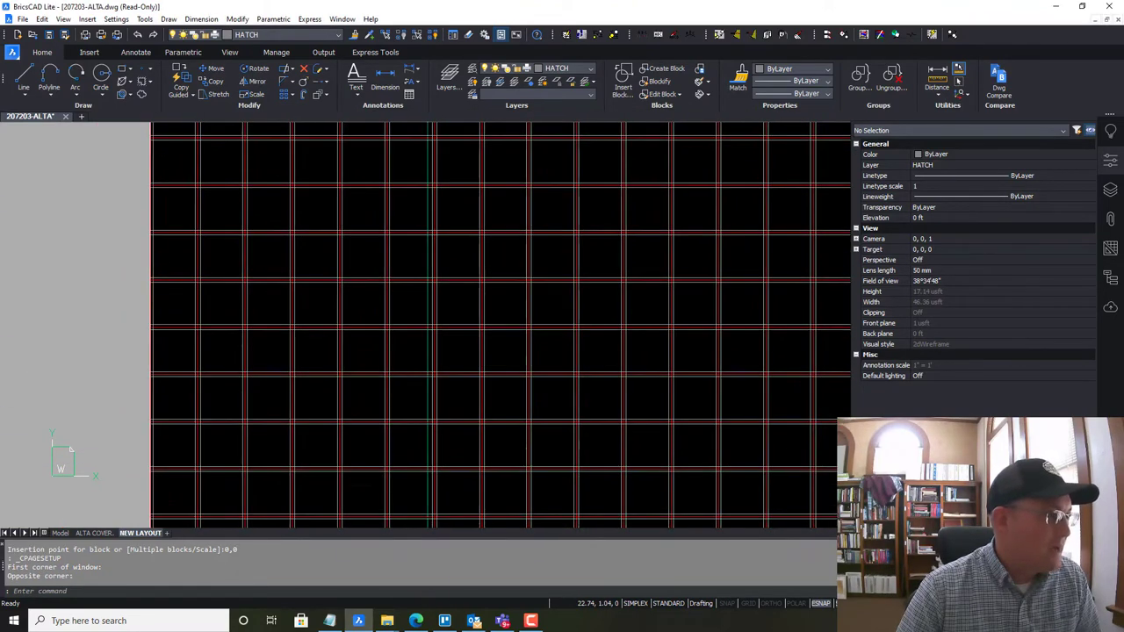
pyautogui.moveTo(439, 257); pyautogui.dragTo(419, 497, button='middle')
pyautogui.moveTo(629, 407); pyautogui.dragTo(313, 332, button='middle')
pyautogui.scroll(-4, 495, 360)
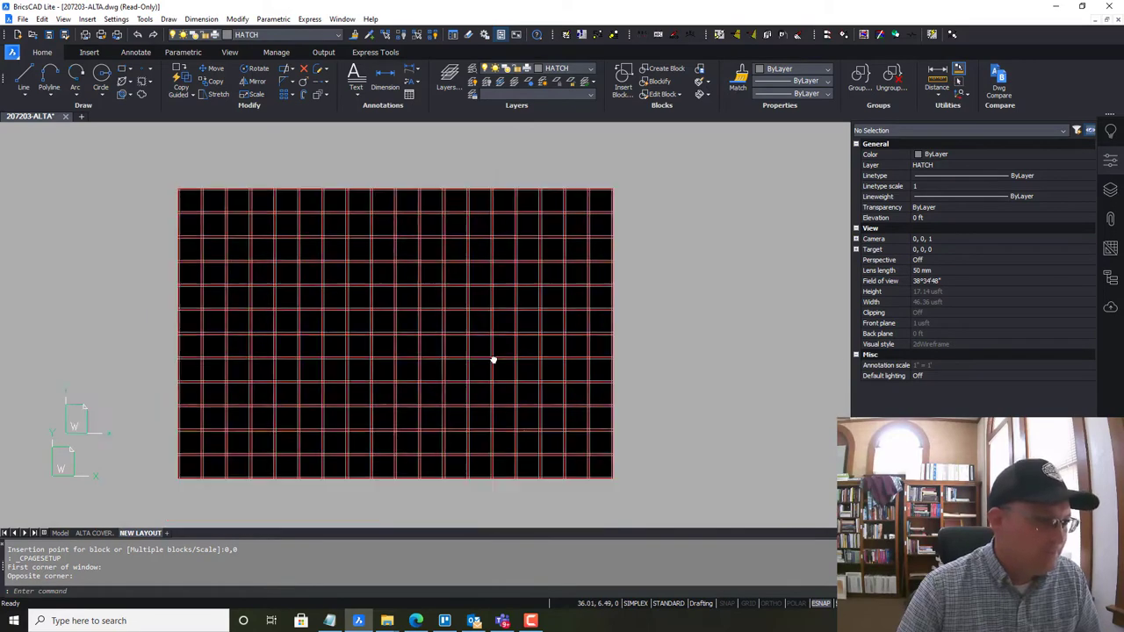
pyautogui.scroll(3, 401, 369)
pyautogui.moveTo(401, 369)
pyautogui.mouseDown(button='middle')
pyautogui.moveTo(374, 386)
pyautogui.moveTo(370, 371)
pyautogui.mouseUp(button='middle')
pyautogui.scroll(-2, 486, 343)
pyautogui.scroll(2, 485, 343)
pyautogui.scroll(-2, 485, 343)
pyautogui.scroll(2, 486, 342)
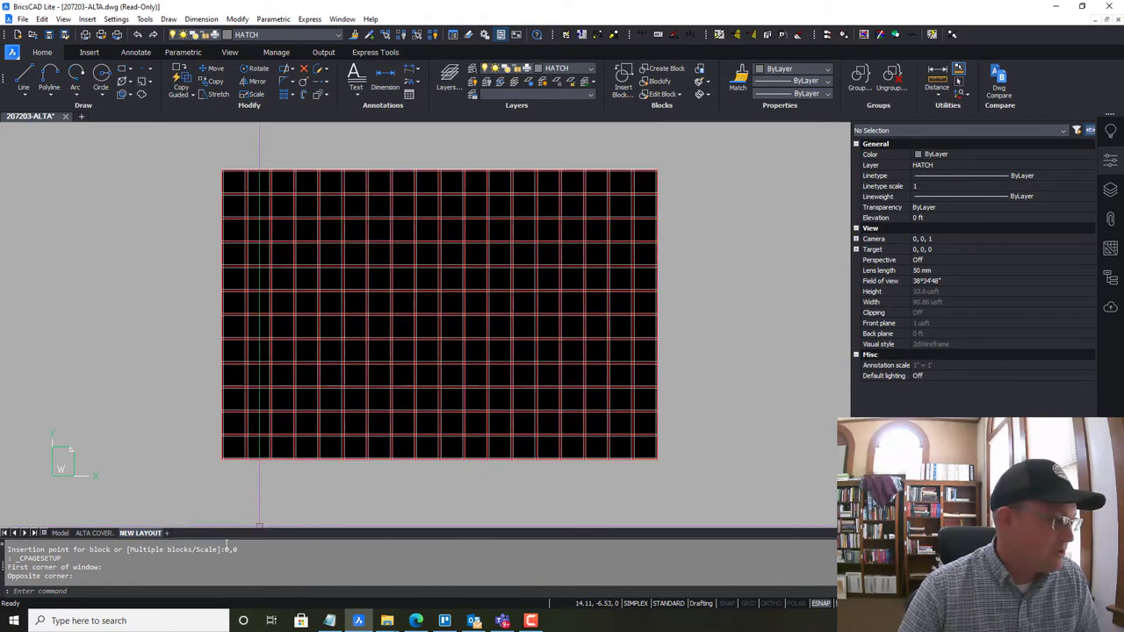
# On the ALTA COVER layout, select the lower title block with the sheet number, round seal, job information and project title
pyautogui.click(94, 533)
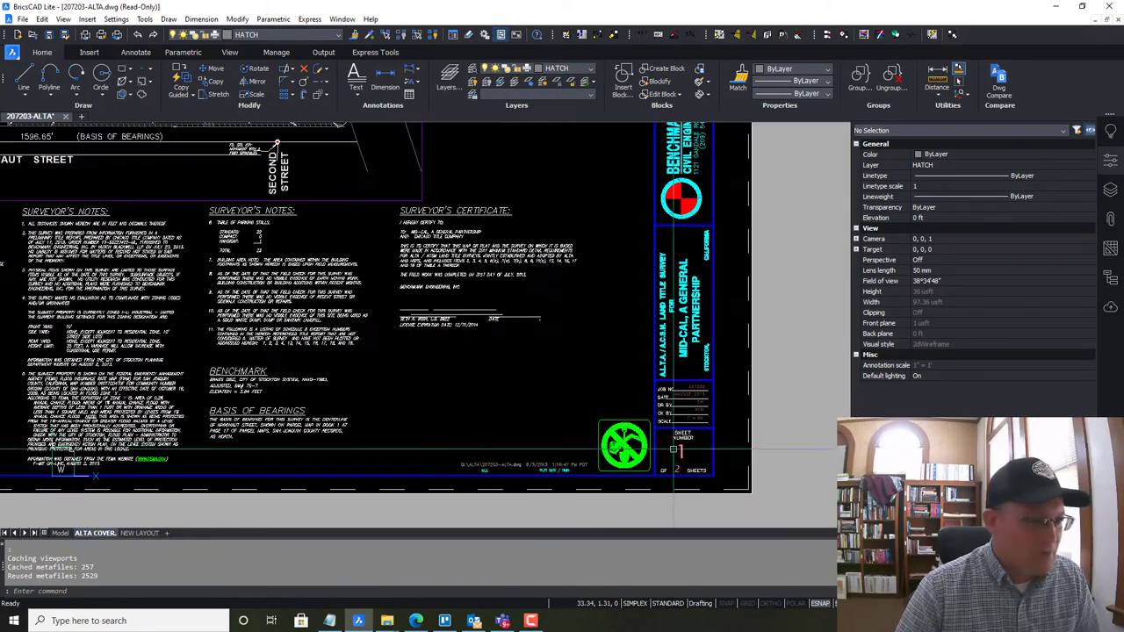
pyautogui.moveTo(612, 407); pyautogui.dragTo(614, 400, button='middle')
pyautogui.click(668, 440)
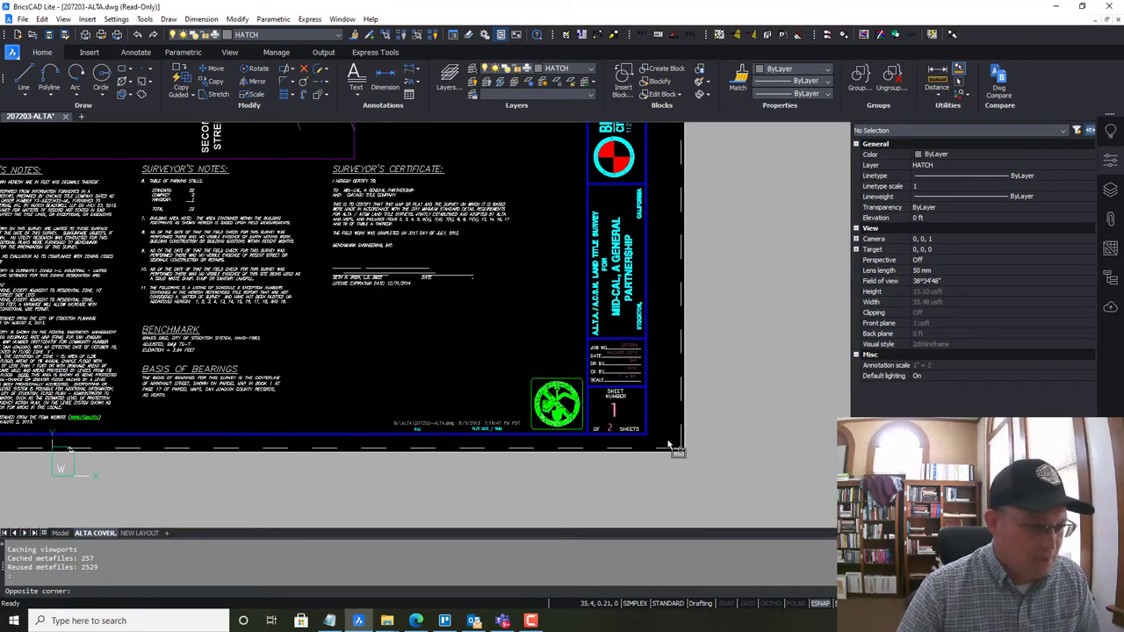
pyautogui.click(524, 369)
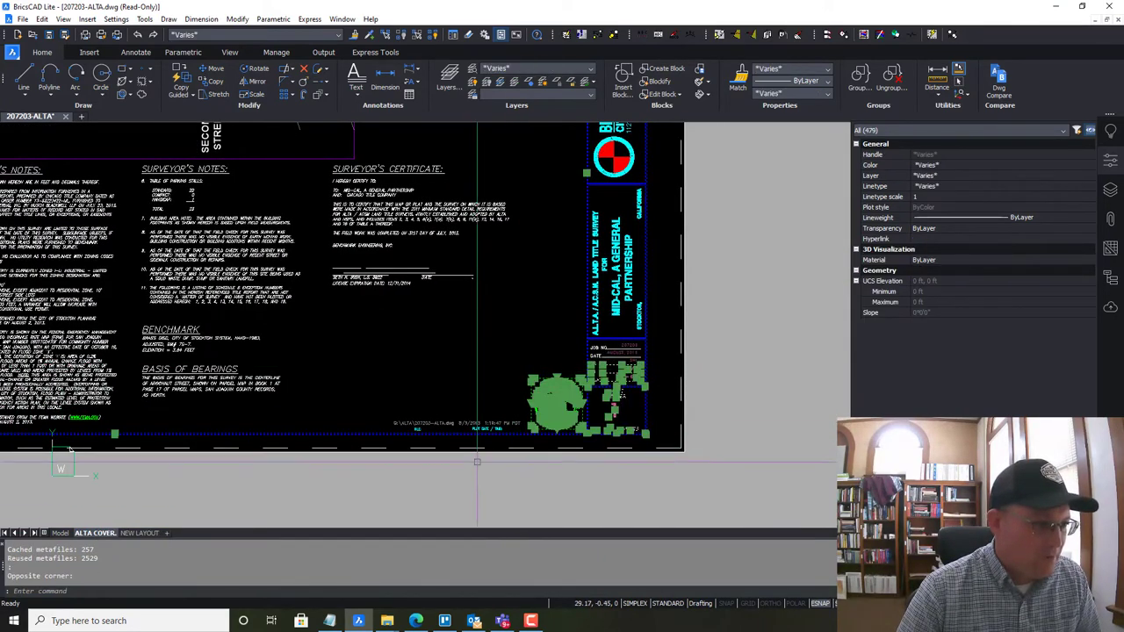
pyautogui.scroll(4, 477, 453)
pyautogui.scroll(-2, 521, 419)
pyautogui.scroll(-5, 363, 327)
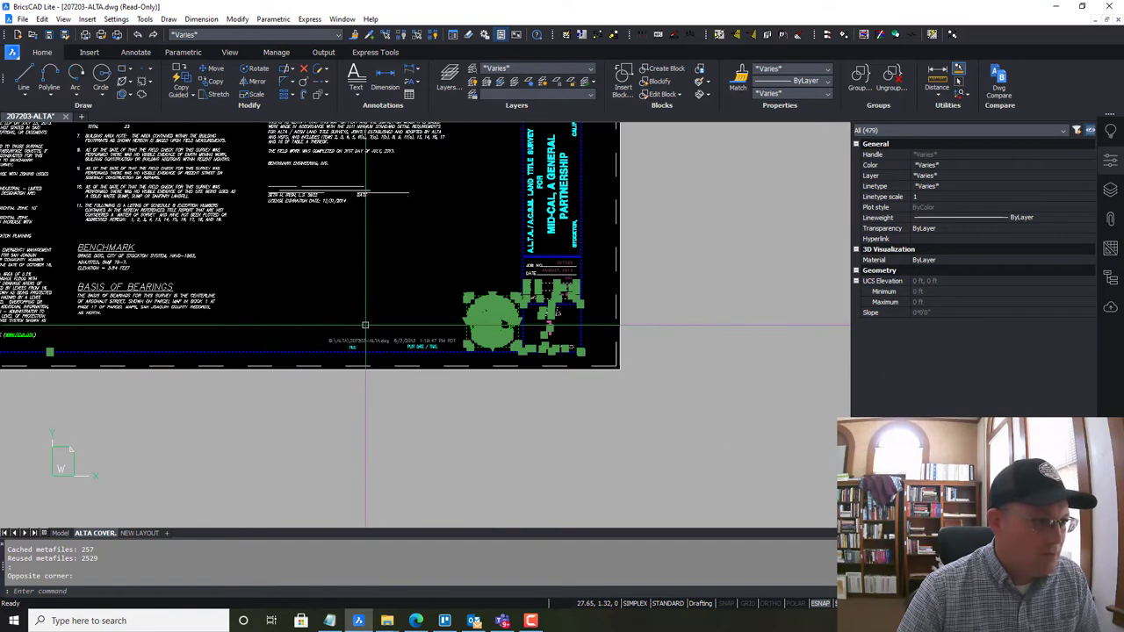
pyautogui.click(488, 190)
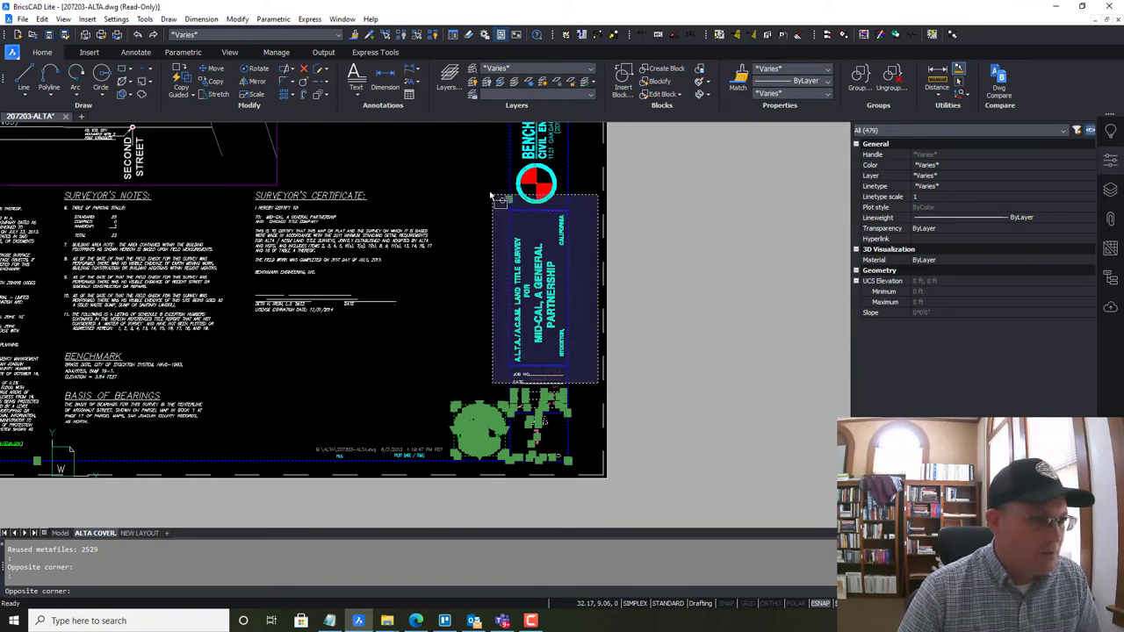
pyautogui.click(597, 385)
pyautogui.click(592, 404)
pyautogui.click(497, 339)
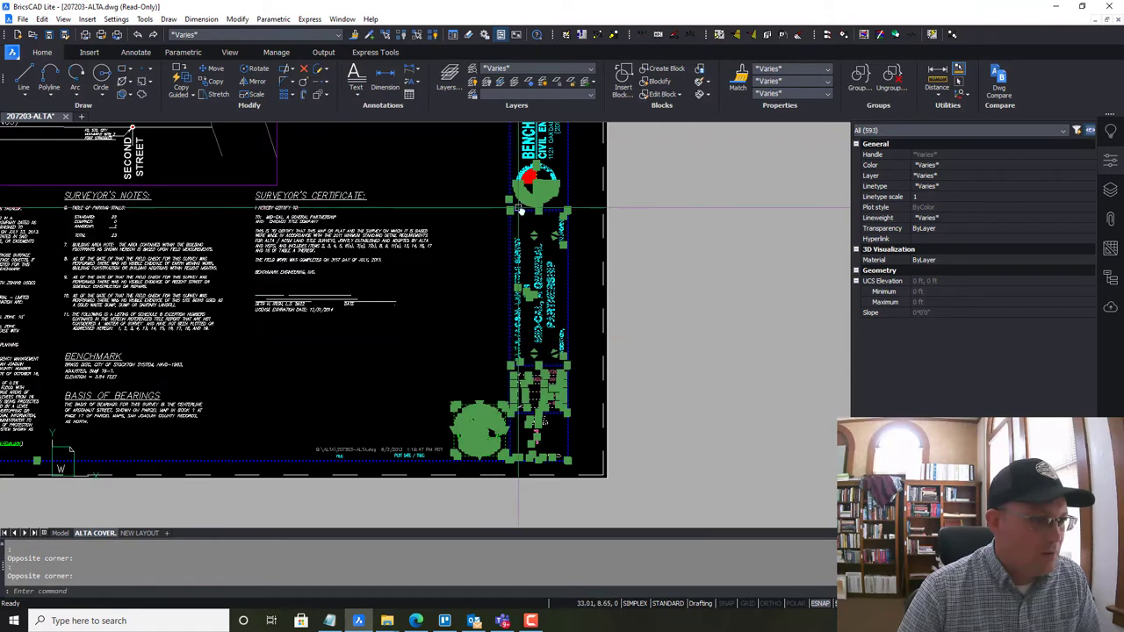
# Add the company name, revision block and upper border lines to the title block selection and copy everything to the clipboard
pyautogui.moveTo(519, 204); pyautogui.dragTo(518, 374, button='middle')
pyautogui.click(601, 369)
pyautogui.click(480, 229)
pyautogui.moveTo(486, 201); pyautogui.dragTo(488, 387, button='middle')
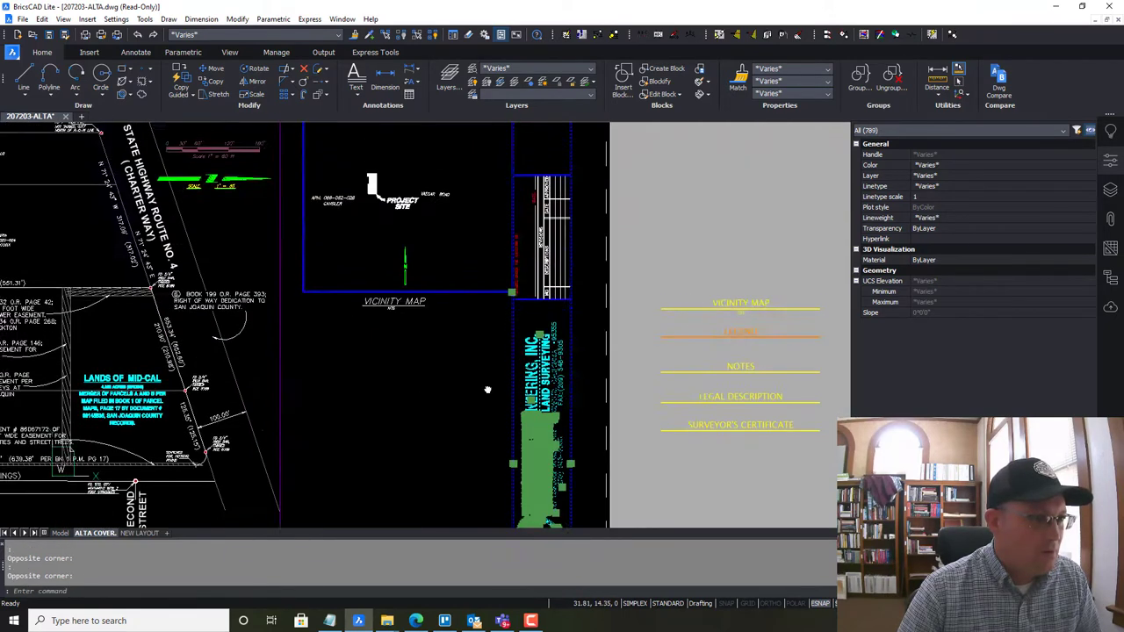
pyautogui.scroll(-2, 489, 387)
pyautogui.click(562, 391)
pyautogui.click(562, 391)
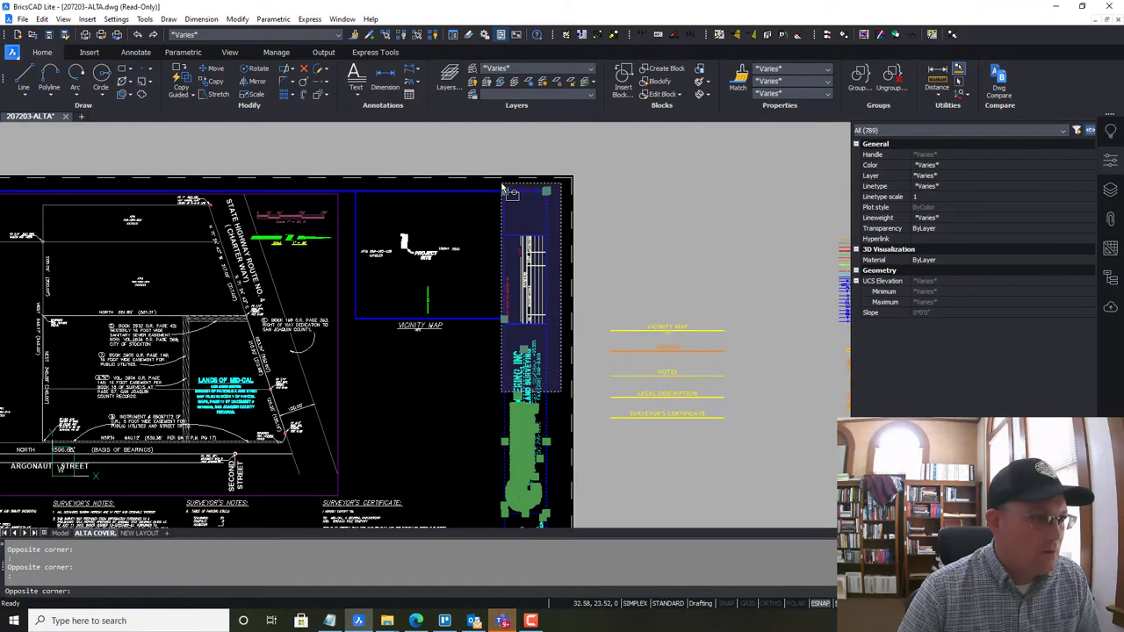
pyautogui.click(503, 187)
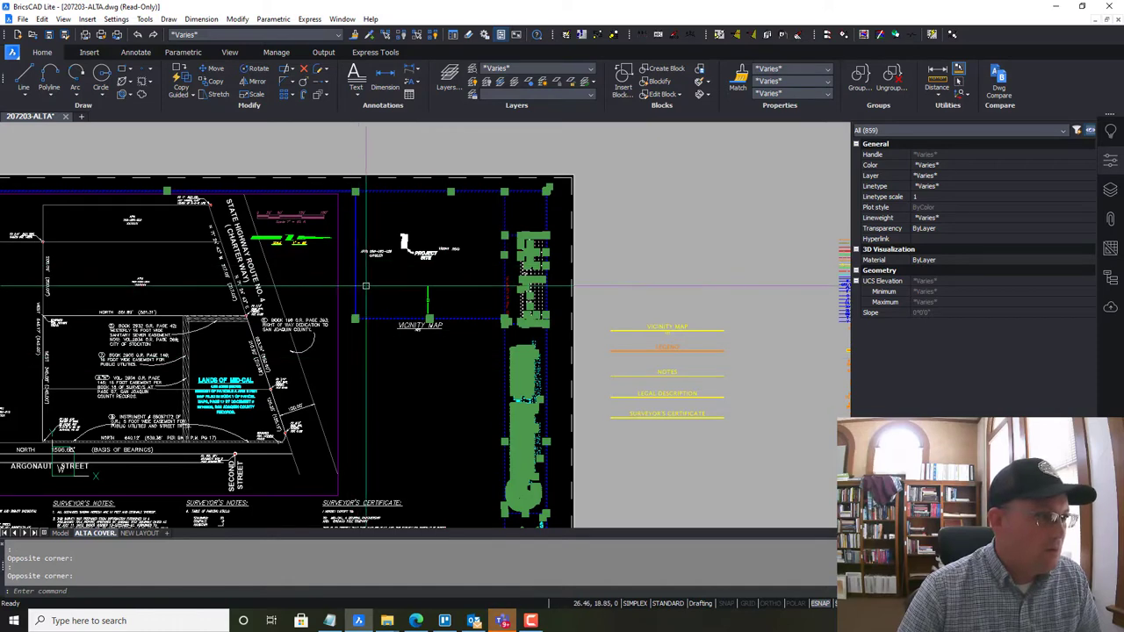
pyautogui.hotkey('ctrl', 'c')
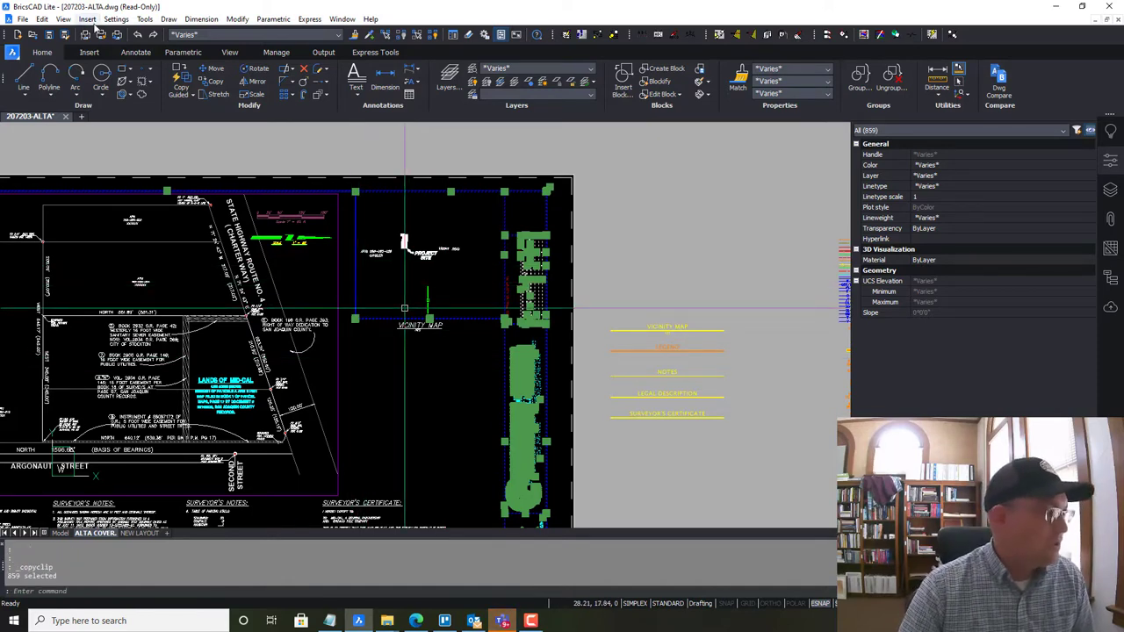
pyautogui.click(41, 18)
pyautogui.click(60, 75)
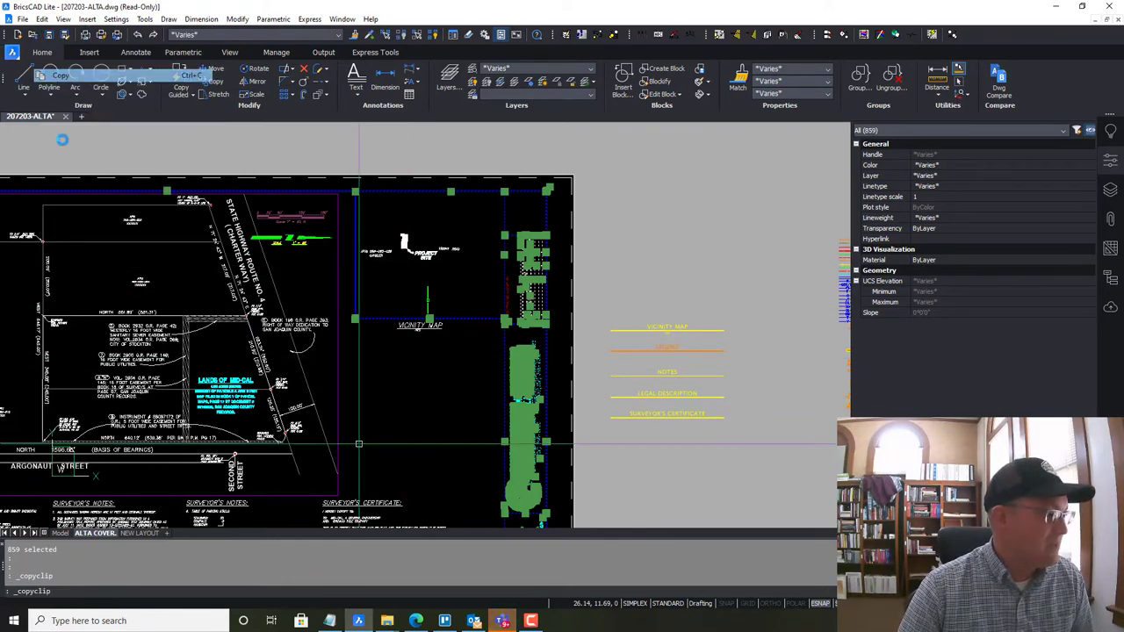
# Paste the copied title block into NEW LAYOUT in the empty space to the right of the grid sheet
pyautogui.click(136, 534)
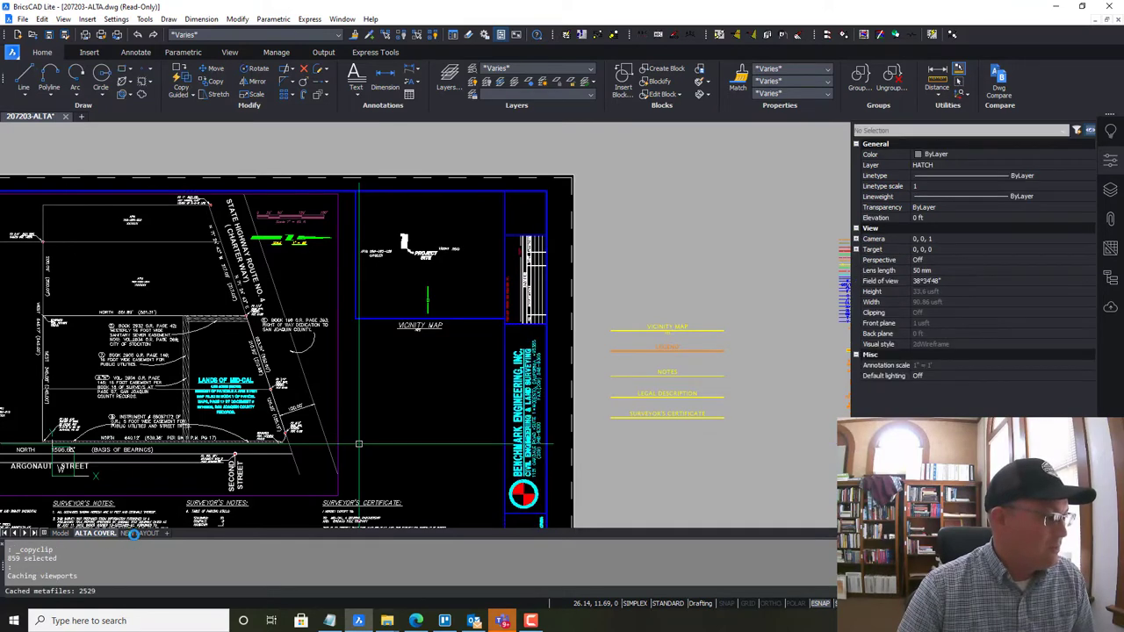
pyautogui.hotkey('ctrl', 'v')
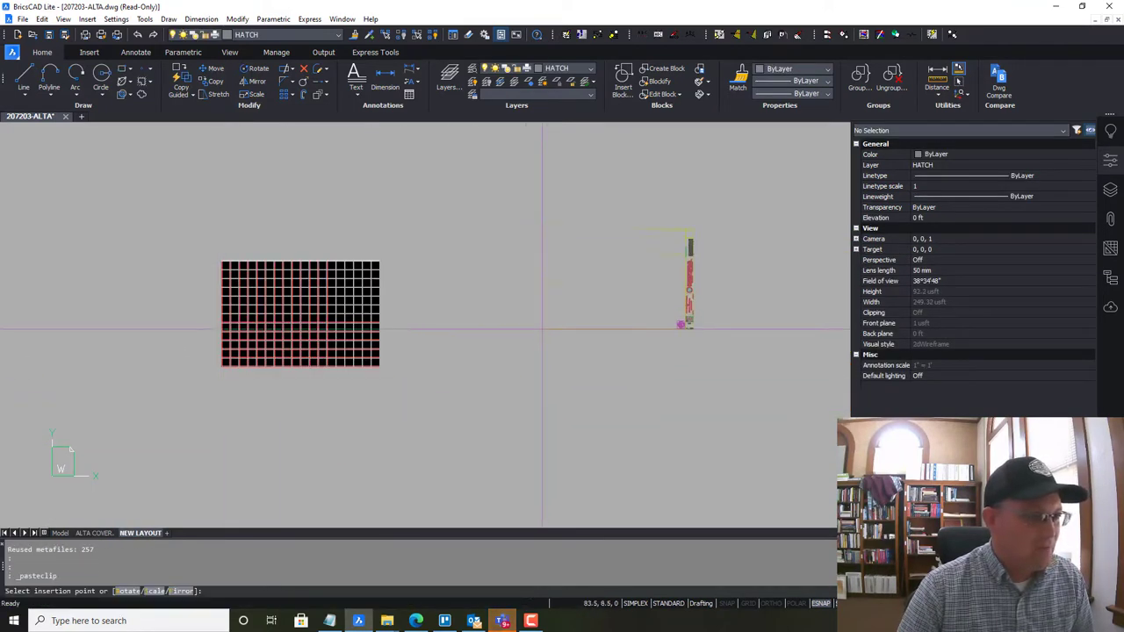
pyautogui.scroll(10, 581, 375)
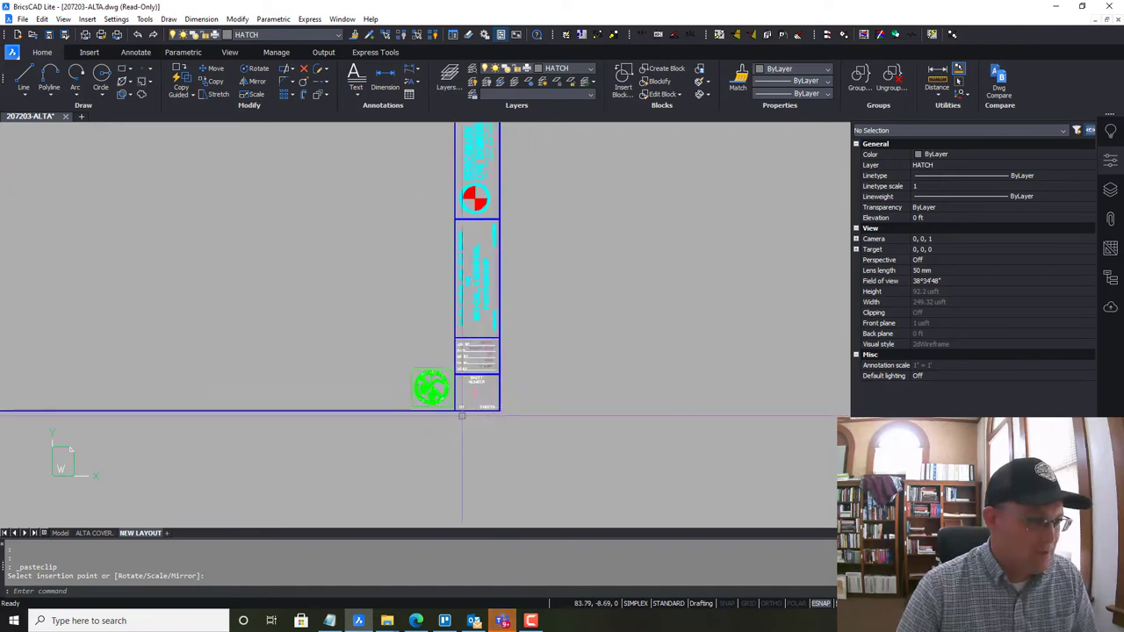
pyautogui.scroll(-8, 486, 238)
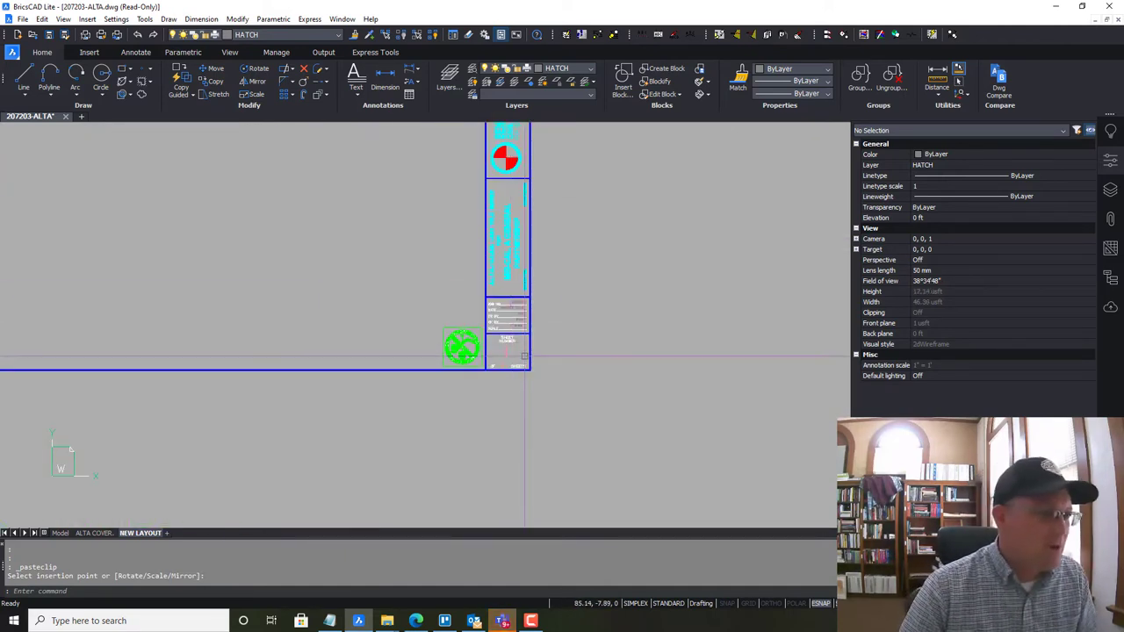
# Examine the pasted title block and border lines in relation to the gridded sheet
pyautogui.moveTo(492, 211); pyautogui.dragTo(468, 318, button='middle')
pyautogui.scroll(-3, 435, 413)
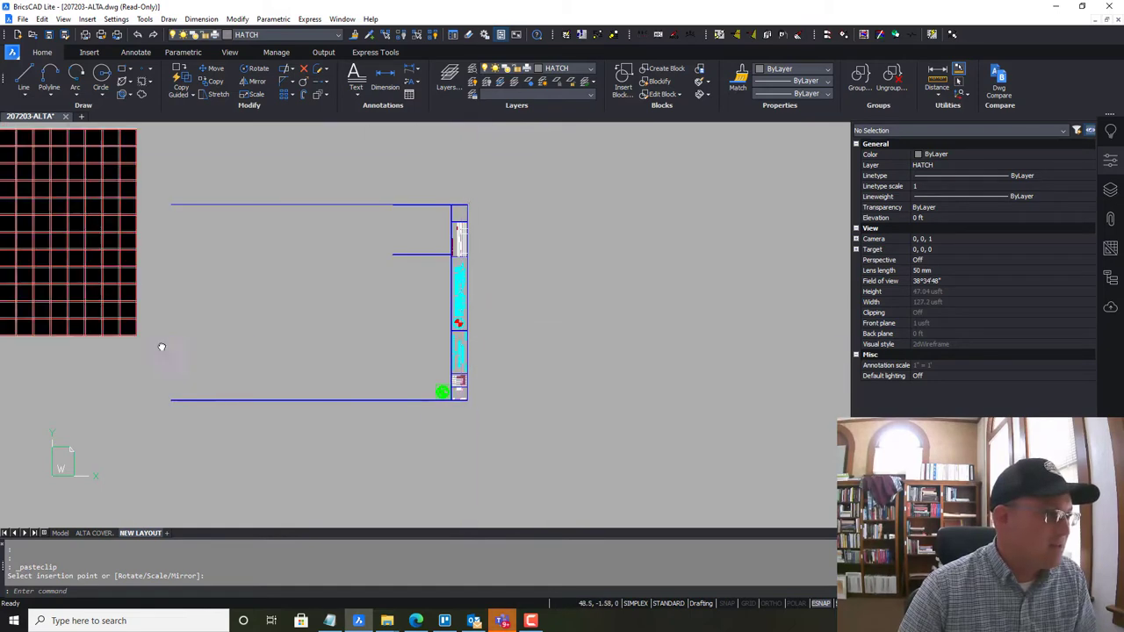
pyautogui.moveTo(163, 346); pyautogui.dragTo(322, 357, button='middle')
pyautogui.scroll(5, 281, 348)
pyautogui.scroll(-5, 281, 347)
pyautogui.scroll(6, 356, 317)
pyautogui.scroll(-3, 369, 330)
pyautogui.moveTo(465, 354); pyautogui.dragTo(153, 346, button='middle')
pyautogui.scroll(-3, 230, 339)
pyautogui.scroll(3, 427, 380)
# Move the pasted title block and border lines onto the gridded sheet, snapping their lower-right corner to the matching grid intersection
pyautogui.moveTo(360, 380); pyautogui.dragTo(438, 446, button='middle')
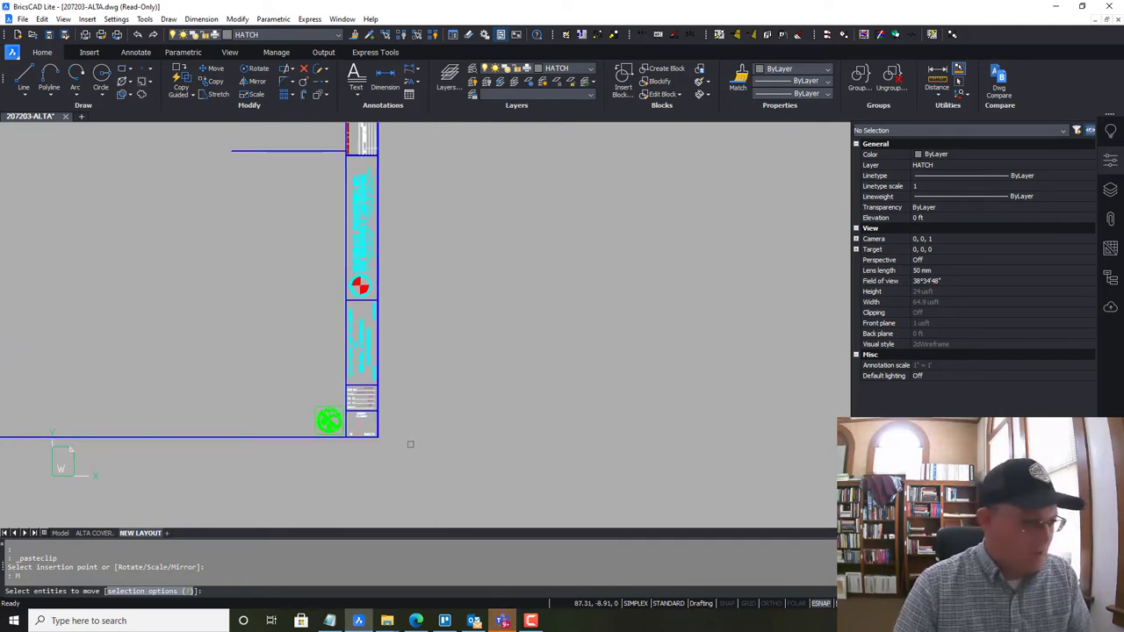
pyautogui.scroll(-1, 423, 477)
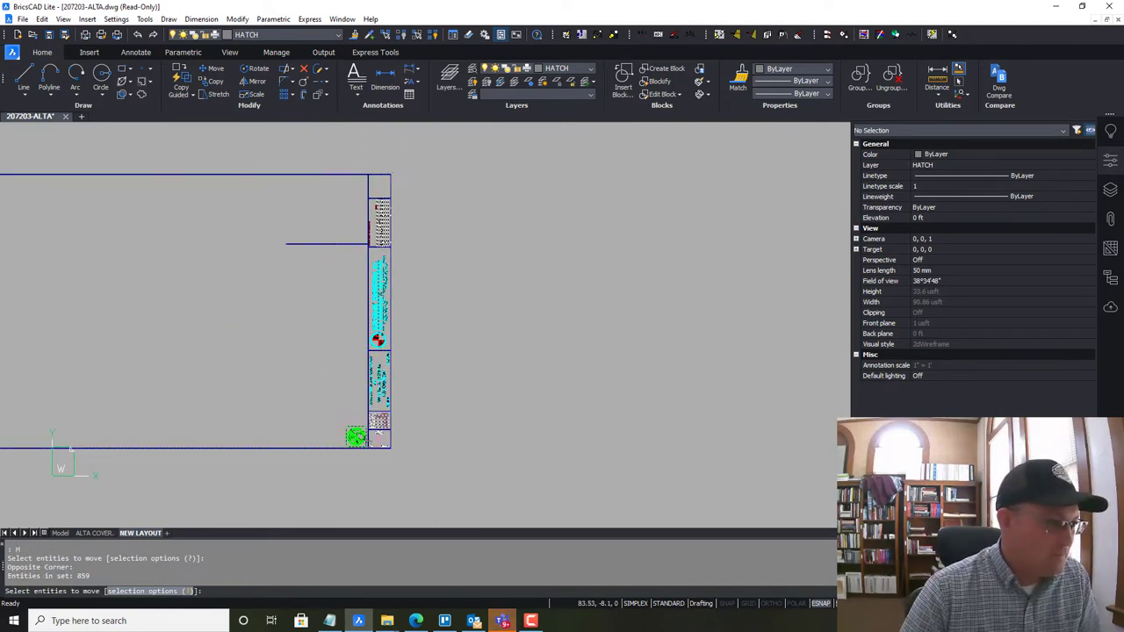
pyautogui.press('Return')
pyautogui.scroll(8, 446, 413)
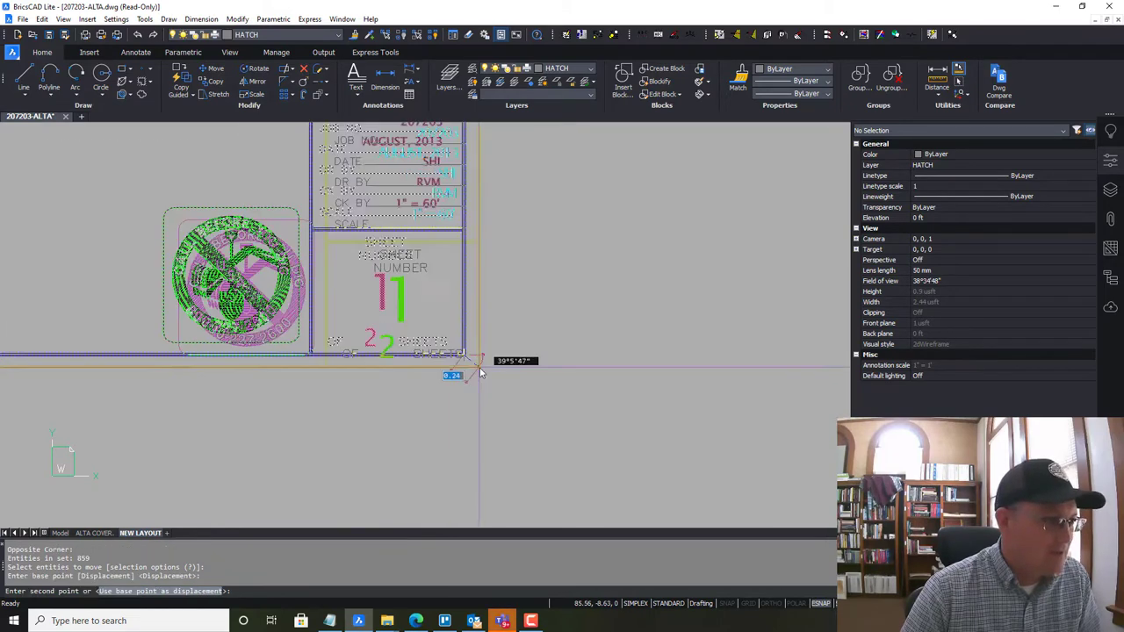
pyautogui.scroll(-4, 480, 373)
pyautogui.scroll(8, 99, 250)
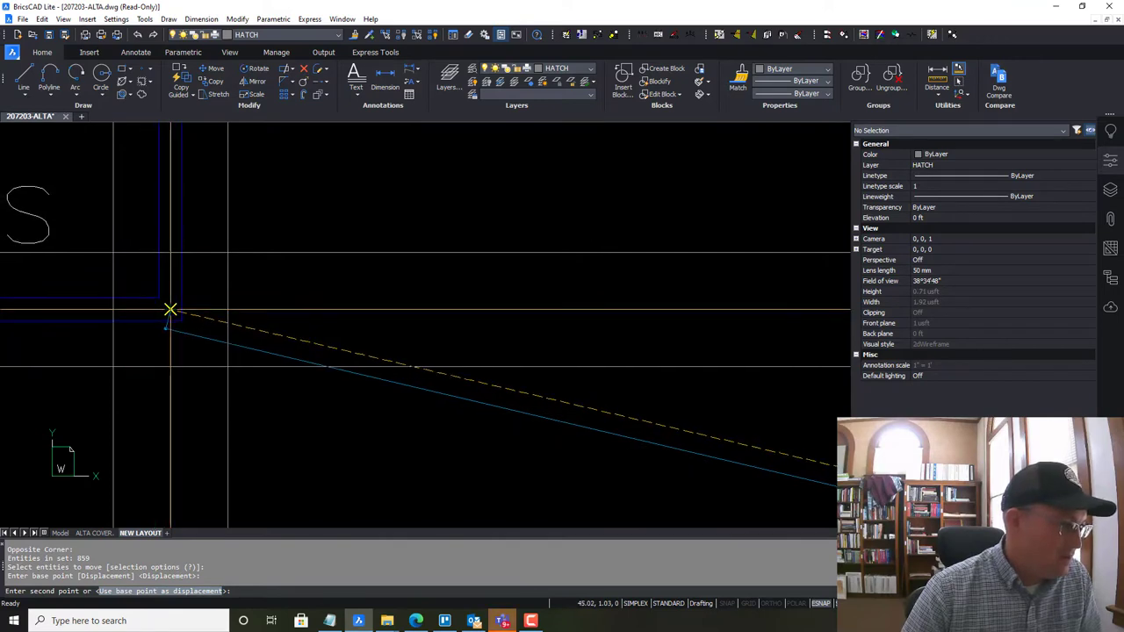
pyautogui.click(167, 308)
pyautogui.scroll(-4, 389, 362)
pyautogui.press('Escape')
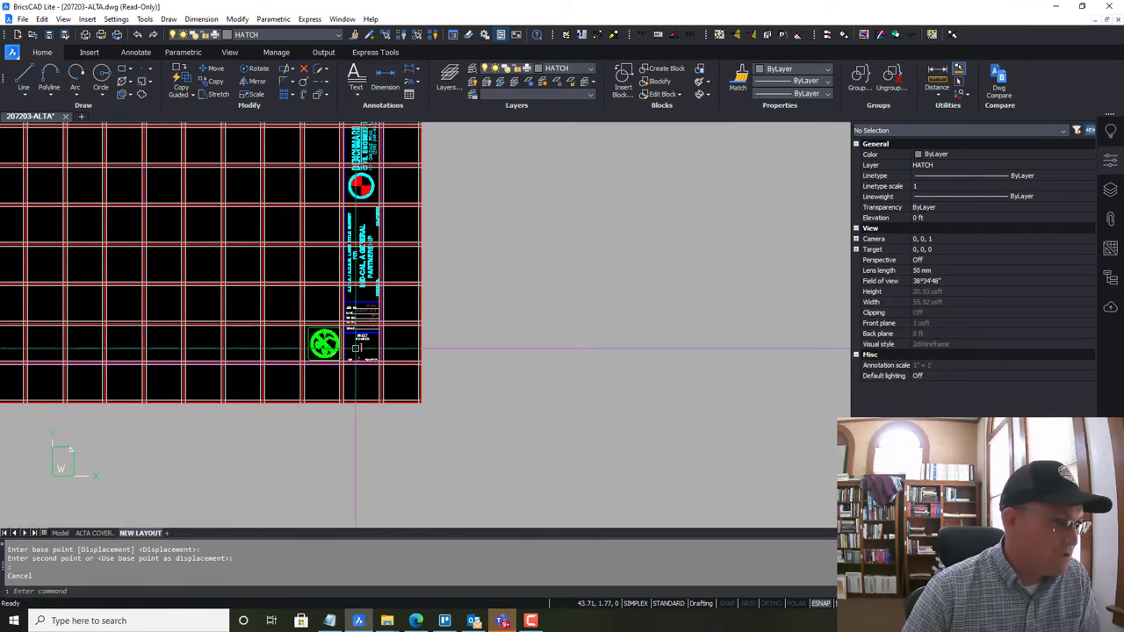
# Examine how the title block's text, logo and border lines sit against the layout grid along its full height
pyautogui.scroll(6, 356, 349)
pyautogui.scroll(-4, 507, 198)
pyautogui.scroll(4, 442, 331)
pyautogui.scroll(-2, 442, 331)
pyautogui.moveTo(459, 246); pyautogui.dragTo(463, 426, button='middle')
pyautogui.moveTo(474, 268); pyautogui.dragTo(455, 615, button='middle')
pyautogui.moveTo(449, 309)
pyautogui.mouseDown(button='middle')
pyautogui.moveTo(447, 353)
pyautogui.moveTo(490, 144)
pyautogui.mouseUp(button='middle')
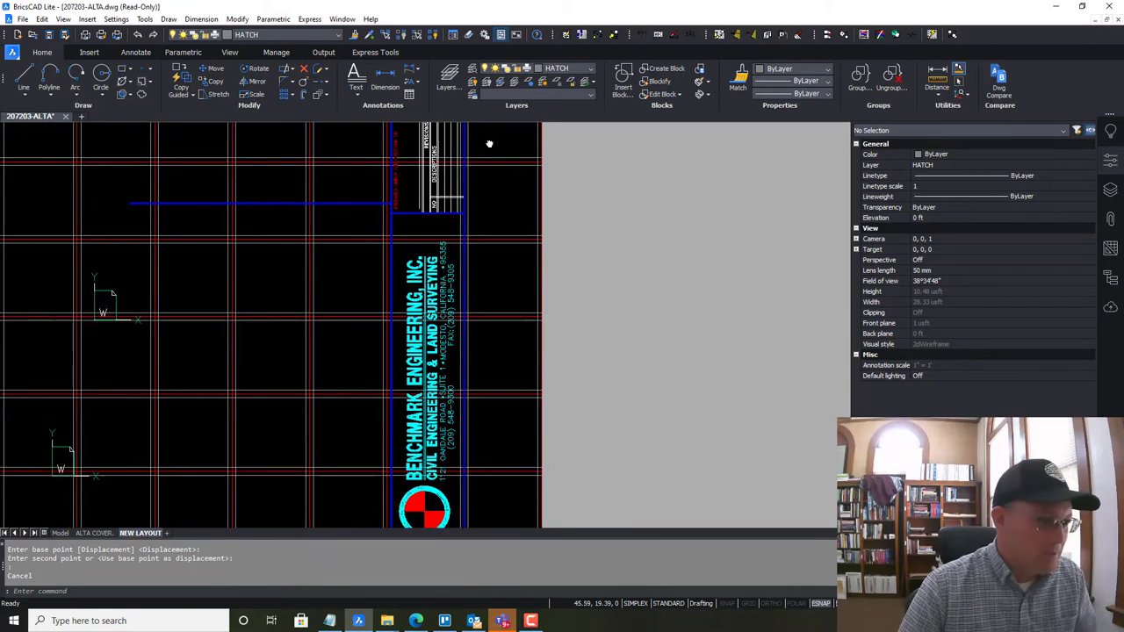
pyautogui.scroll(-2, 489, 143)
pyautogui.scroll(5, 463, 389)
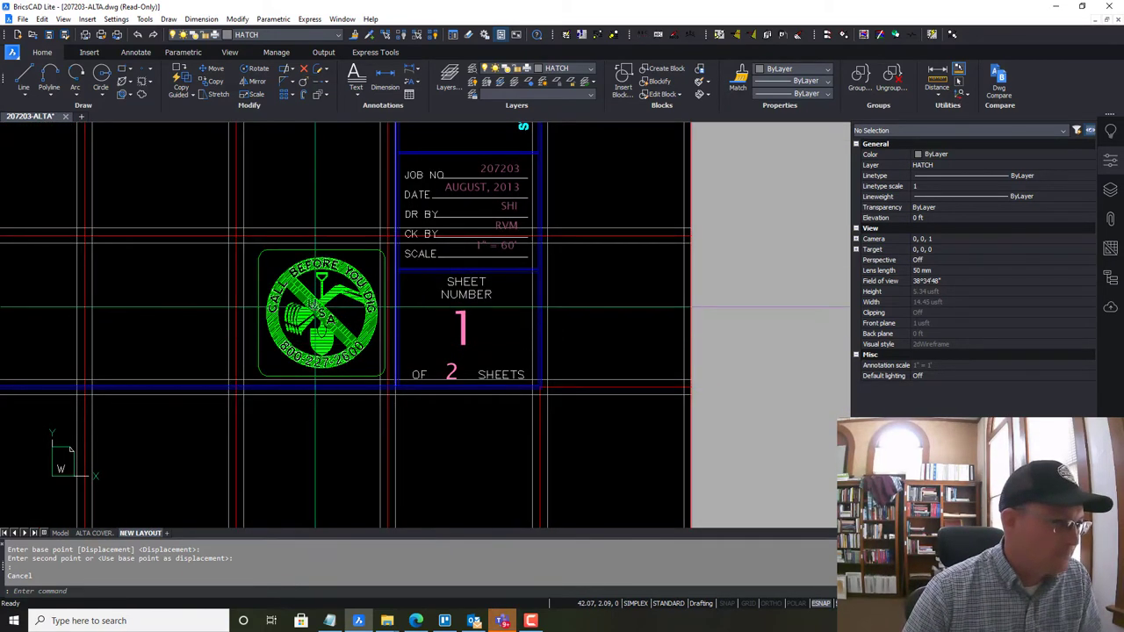
# Erase the green Call Before You Dig seal and its surrounding frame beside the sheet number box
pyautogui.click(310, 304)
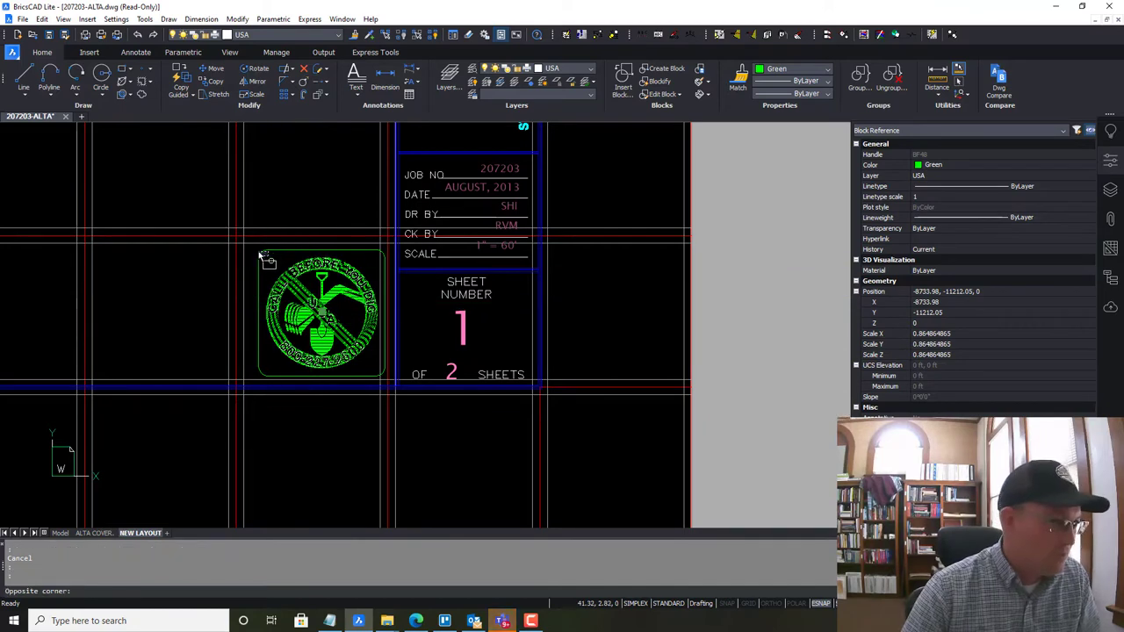
pyautogui.click(262, 255)
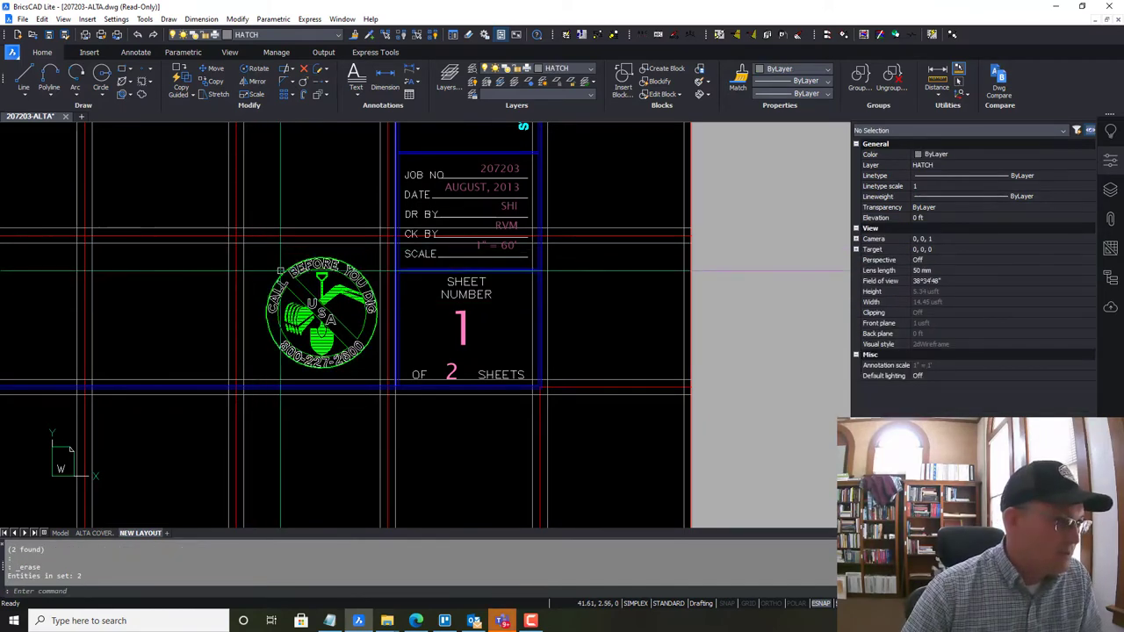
pyautogui.click(199, 216)
pyautogui.click(382, 424)
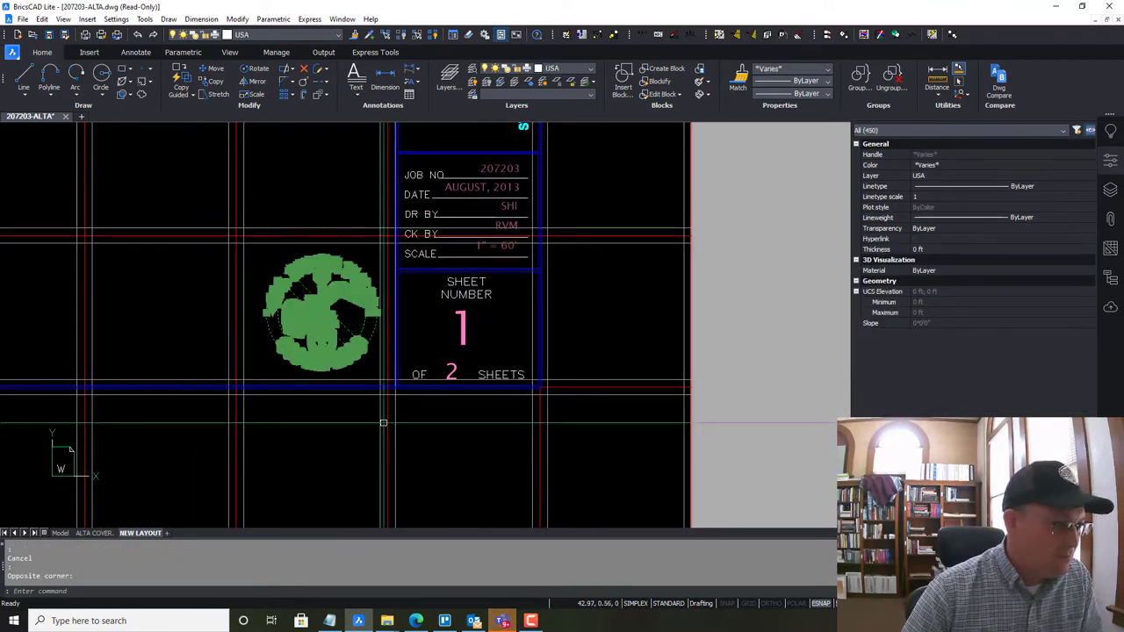
pyautogui.press('Delete')
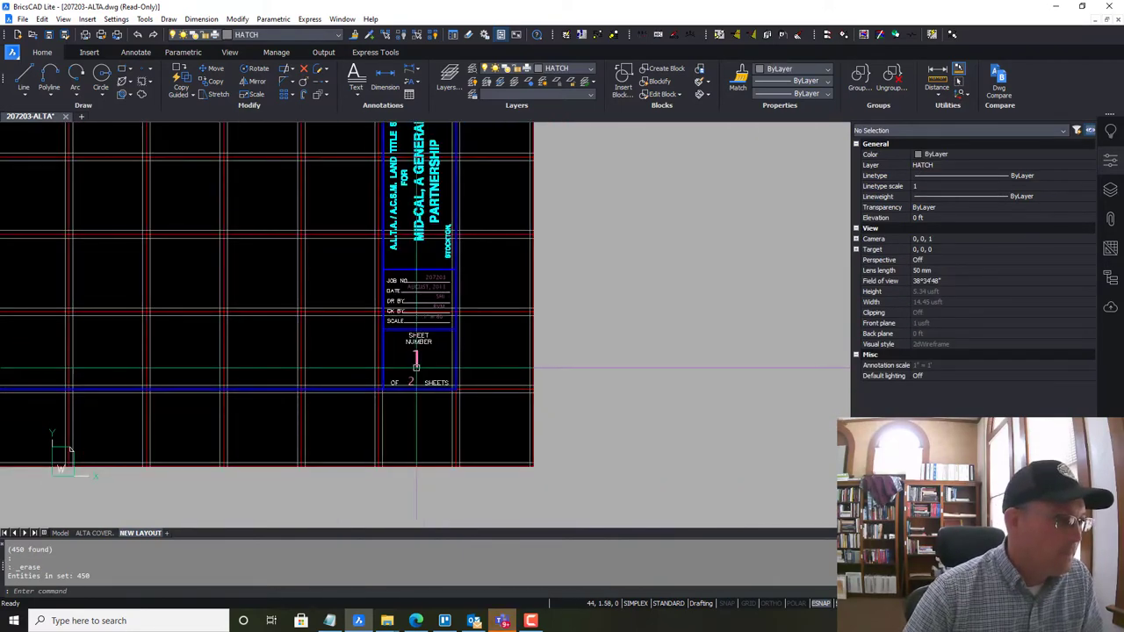
# Examine the revision block and its border lines in the upper title block against the layout grid
pyautogui.moveTo(477, 240); pyautogui.dragTo(511, 619, button='middle')
pyautogui.moveTo(599, 228)
pyautogui.mouseDown(button='middle')
pyautogui.moveTo(592, 480)
pyautogui.moveTo(578, 518)
pyautogui.mouseUp(button='middle')
pyautogui.scroll(1, 585, 229)
pyautogui.moveTo(577, 183); pyautogui.dragTo(571, 361, button='middle')
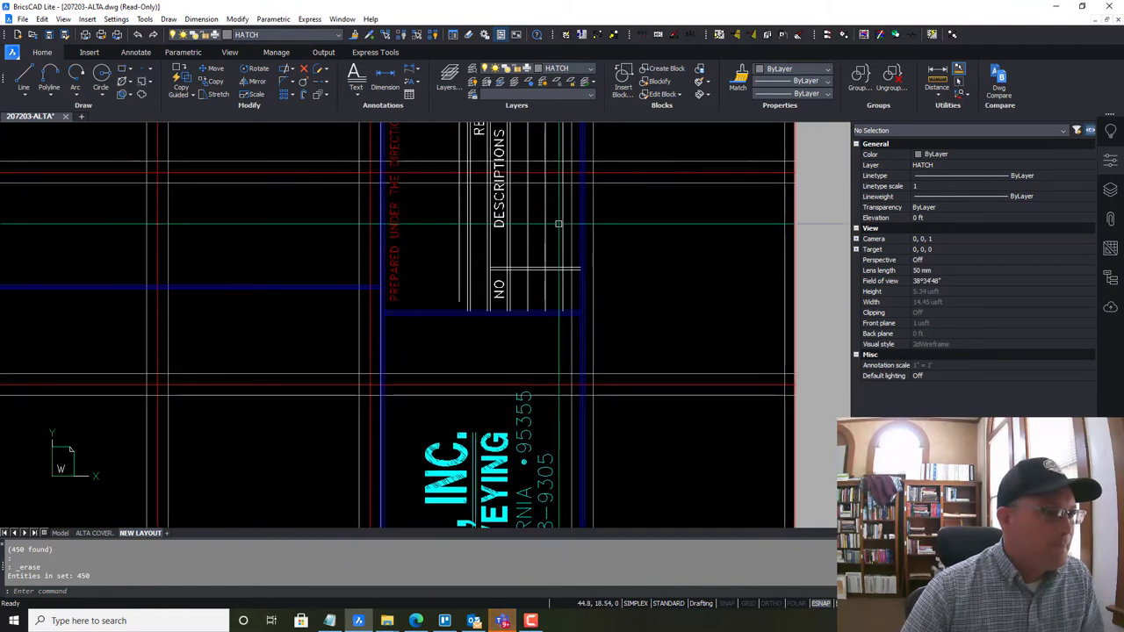
pyautogui.scroll(-1, 558, 223)
pyautogui.moveTo(559, 216); pyautogui.dragTo(562, 387, button='middle')
pyautogui.moveTo(491, 289)
pyautogui.mouseDown(button='middle')
pyautogui.moveTo(494, 311)
pyautogui.moveTo(493, 284)
pyautogui.mouseUp(button='middle')
pyautogui.scroll(3, 494, 285)
pyautogui.scroll(-3, 493, 284)
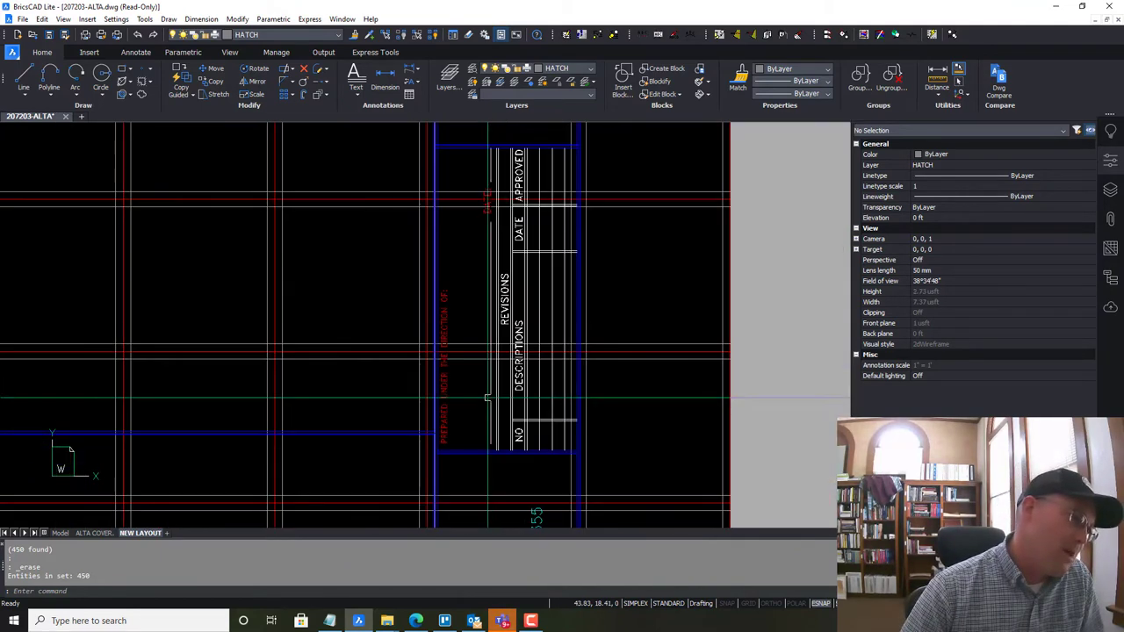
pyautogui.moveTo(445, 148); pyautogui.dragTo(445, 200, button='middle')
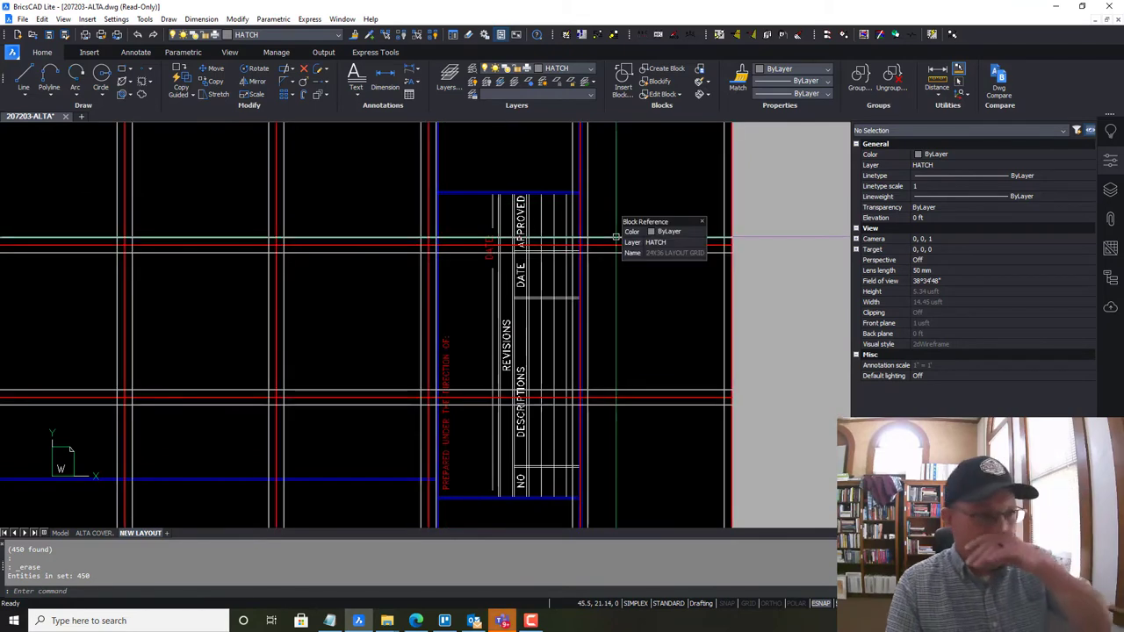
pyautogui.scroll(-1, 615, 242)
pyautogui.moveTo(604, 317); pyautogui.dragTo(581, 316, button='middle')
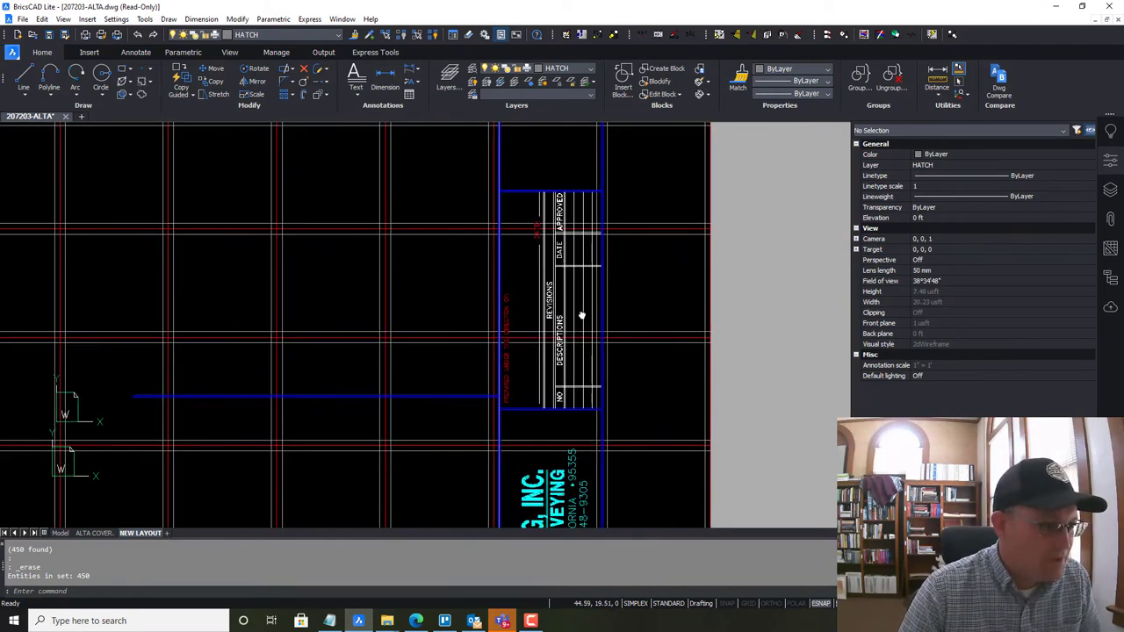
pyautogui.click(460, 174)
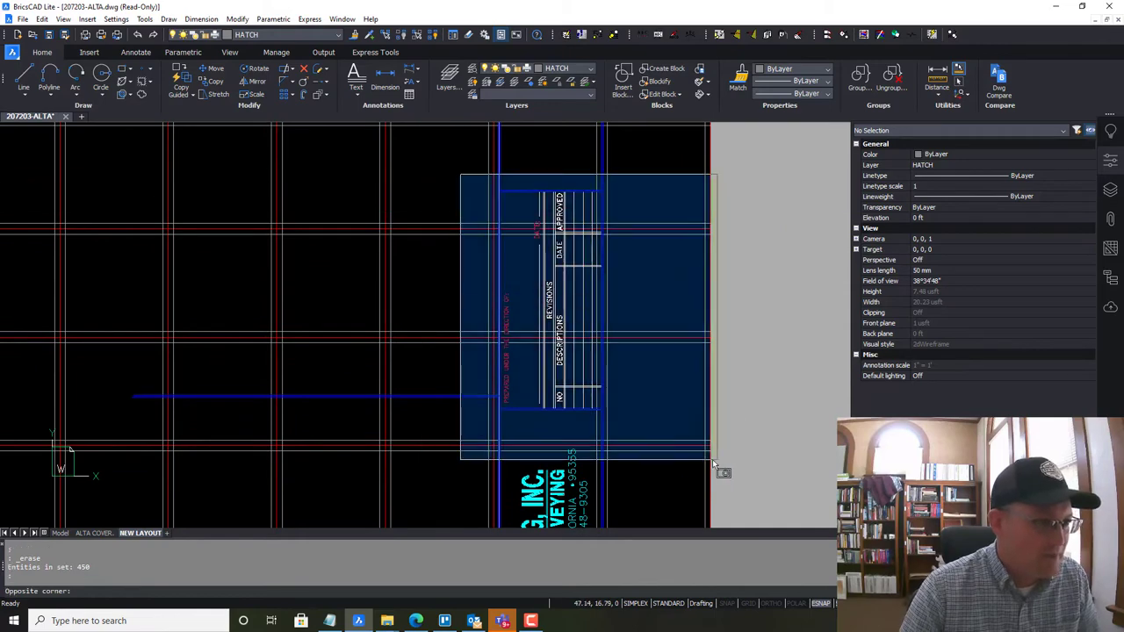
pyautogui.click(438, 330)
pyautogui.scroll(-3, 433, 331)
pyautogui.moveTo(448, 342); pyautogui.dragTo(488, 118, button='middle')
pyautogui.press('Escape')
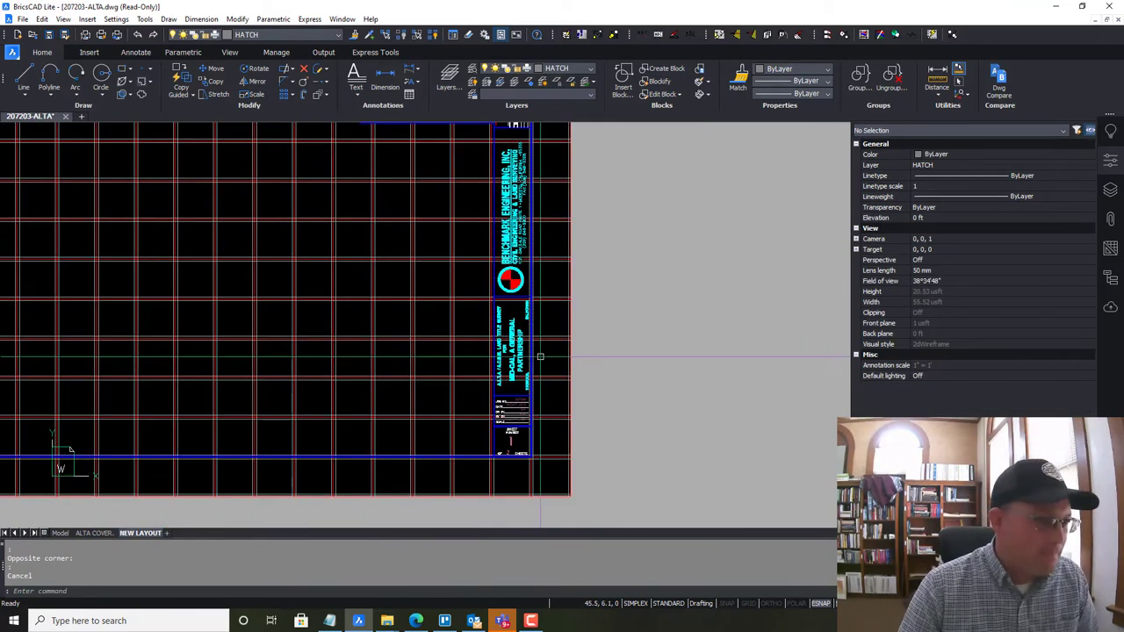
# Examine the project title, job information and company sections of the title block against the grid spacing
pyautogui.scroll(2, 536, 353)
pyautogui.moveTo(536, 429); pyautogui.dragTo(531, 344, button='middle')
pyautogui.scroll(2, 530, 342)
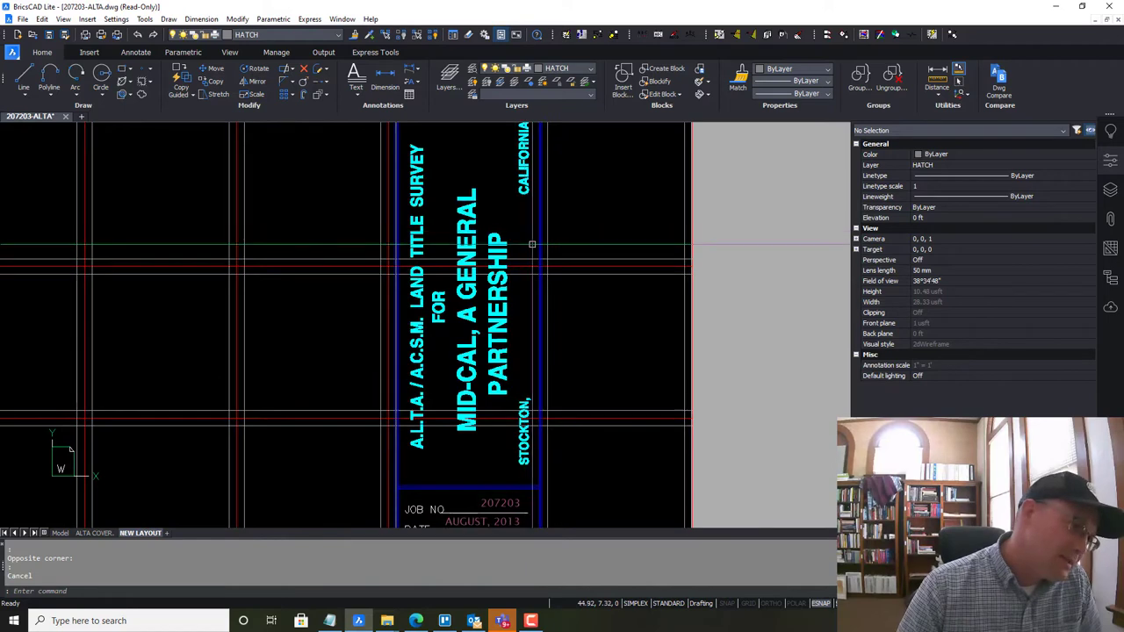
pyautogui.scroll(-2, 549, 281)
pyautogui.scroll(3, 564, 392)
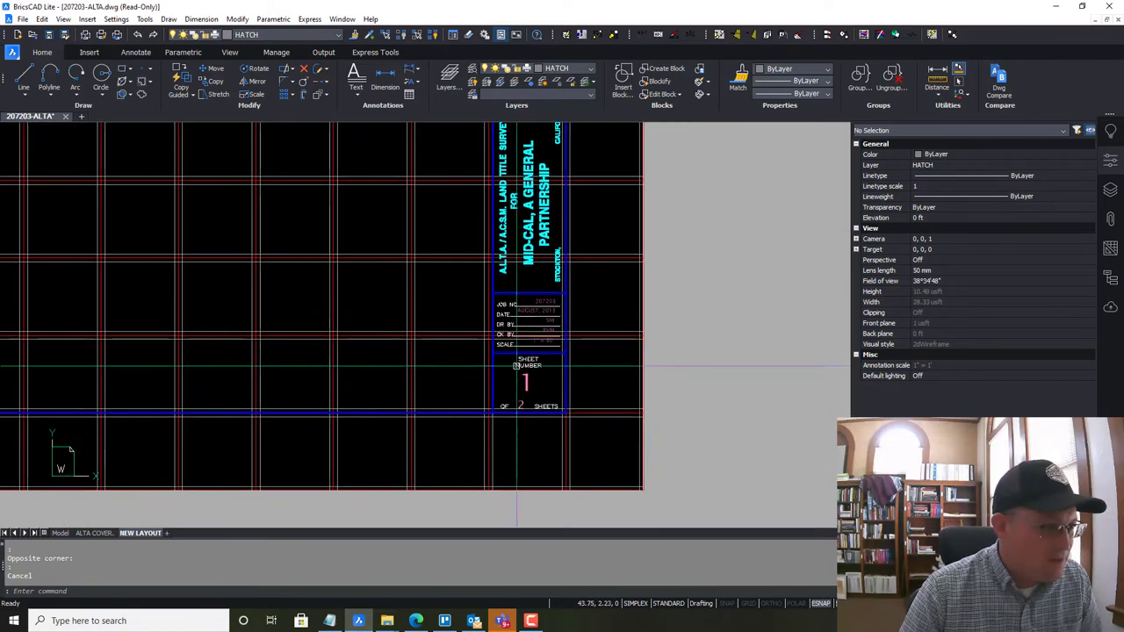
pyautogui.moveTo(598, 230); pyautogui.dragTo(605, 416, button='middle')
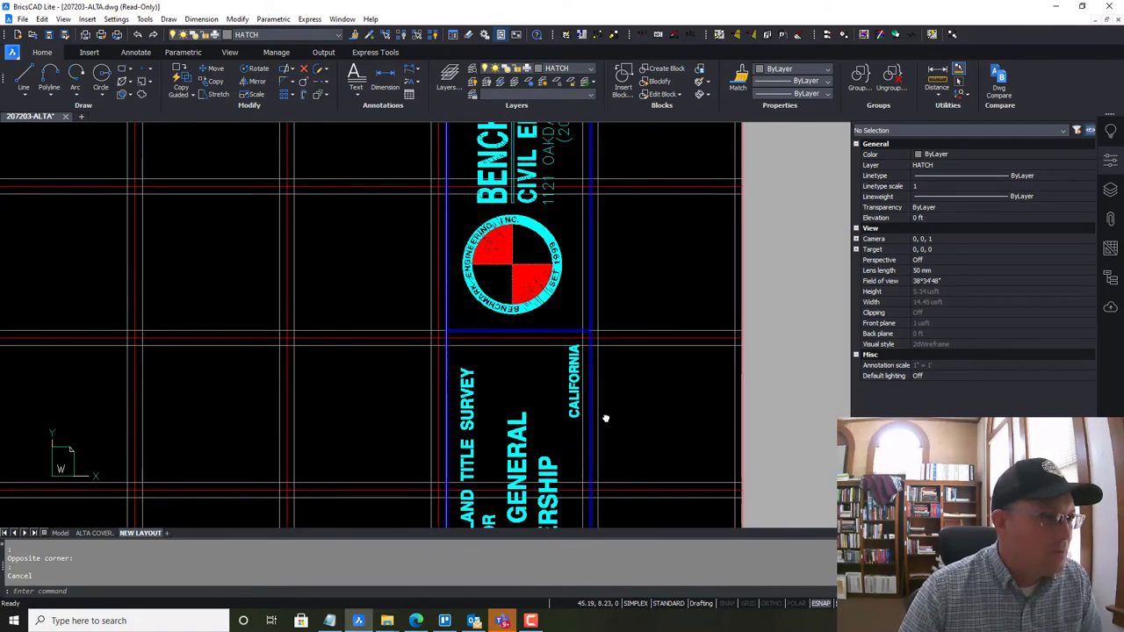
pyautogui.scroll(-4, 626, 307)
pyautogui.moveTo(627, 306)
pyautogui.mouseDown(button='middle')
pyautogui.moveTo(613, 491)
pyautogui.moveTo(590, 211)
pyautogui.mouseUp(button='middle')
pyautogui.moveTo(565, 451)
pyautogui.mouseDown(button='middle')
pyautogui.moveTo(565, 349)
pyautogui.moveTo(537, 388)
pyautogui.moveTo(549, 384)
pyautogui.moveTo(572, 462)
pyautogui.mouseUp(button='middle')
pyautogui.scroll(4, 547, 357)
pyautogui.scroll(-5, 612, 309)
pyautogui.moveTo(605, 292); pyautogui.dragTo(574, 528, button='middle')
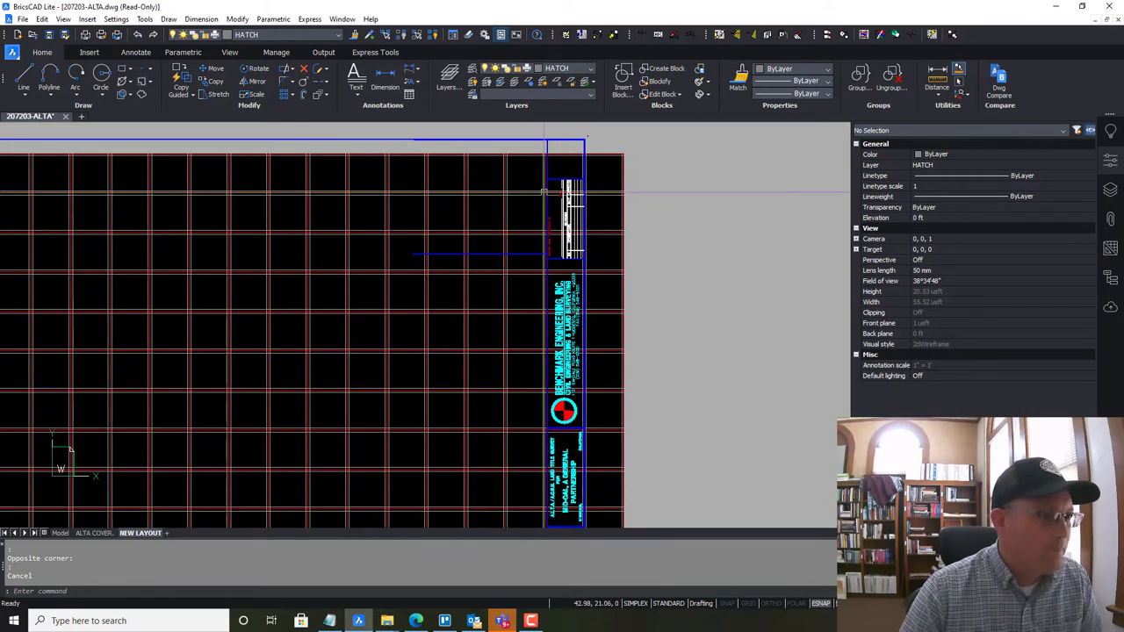
# Erase the revision block with its red direction note and dividing lines from the upper title block
pyautogui.scroll(1, 554, 176)
pyautogui.moveTo(554, 176); pyautogui.dragTo(527, 243, button='middle')
pyautogui.scroll(3, 471, 202)
pyautogui.scroll(-4, 512, 148)
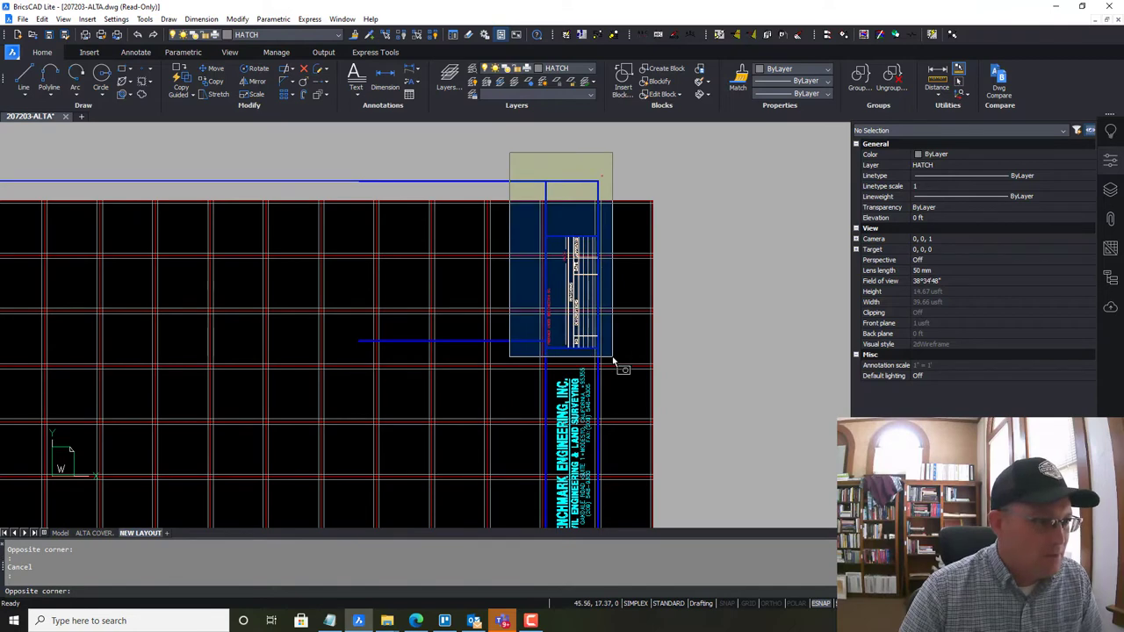
pyautogui.click(613, 356)
pyautogui.press('Delete')
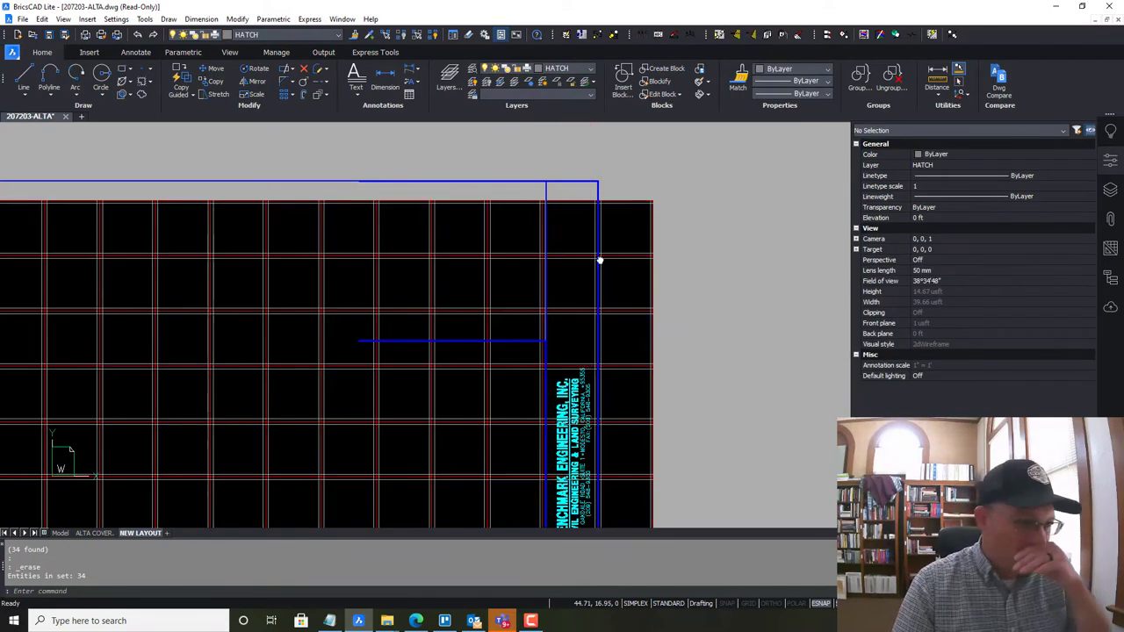
# Move the job information block and its upper dividing line off the sheet into the empty space to the right
pyautogui.scroll(2, 597, 255)
pyautogui.moveTo(562, 395); pyautogui.dragTo(595, 287, button='middle')
pyautogui.scroll(2, 596, 288)
pyautogui.moveTo(625, 414); pyautogui.dragTo(580, 228, button='middle')
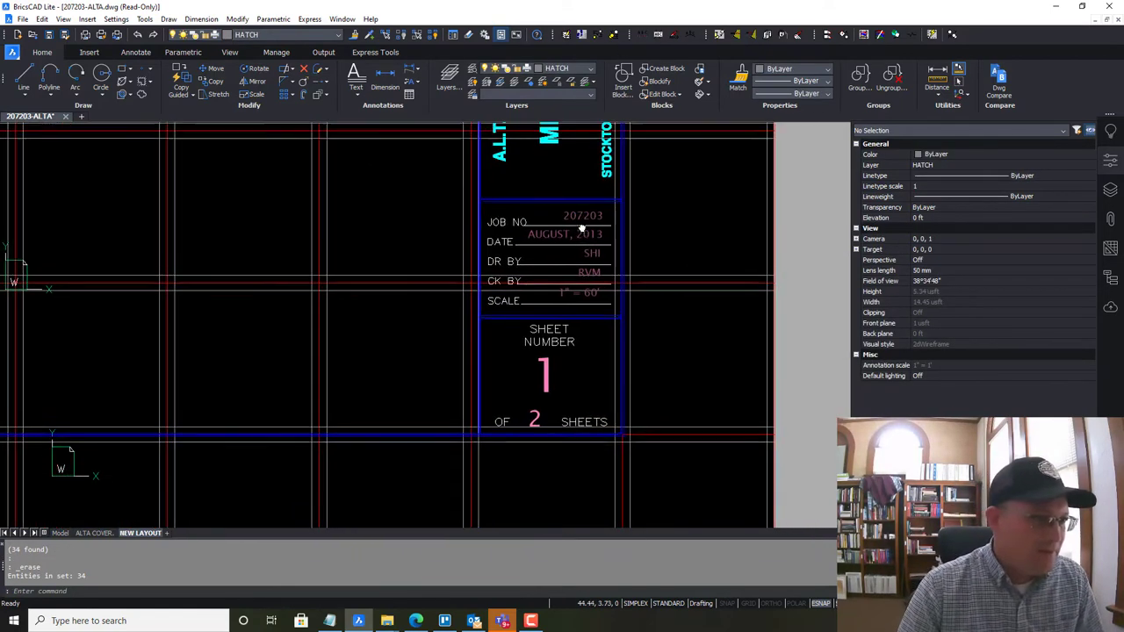
pyautogui.moveTo(414, 208); pyautogui.dragTo(321, 227, button='middle')
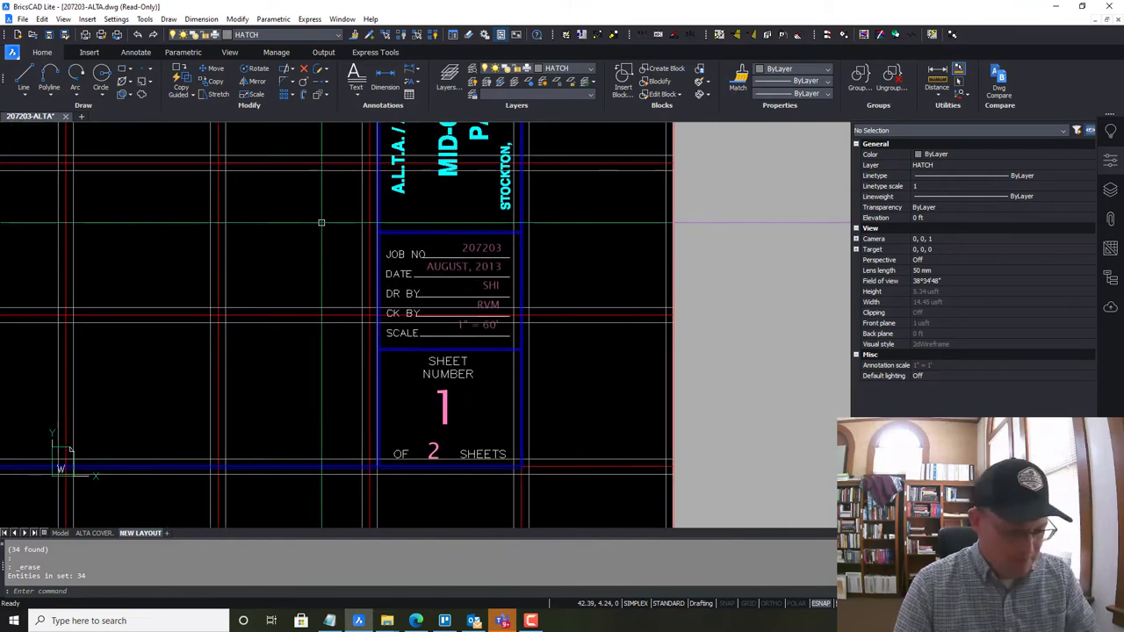
pyautogui.click(571, 354)
pyautogui.press('Return')
pyautogui.click(518, 235)
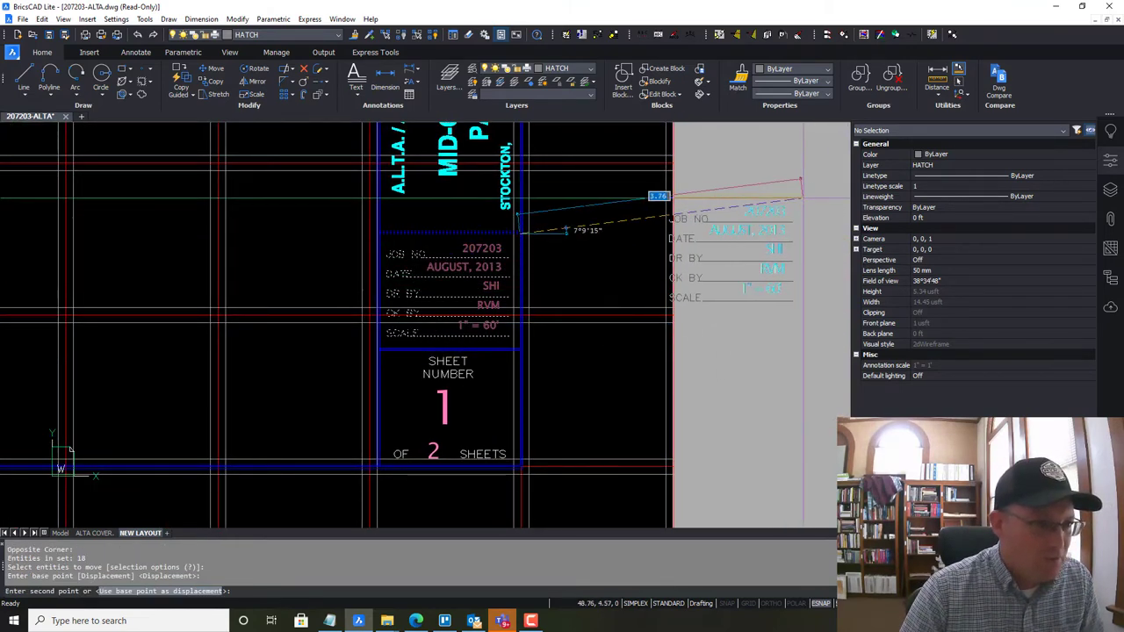
pyautogui.press('Escape')
# Move the triple dividing line above the sheet number up onto the red grid line at the title block's right border
pyautogui.scroll(2, 378, 351)
pyautogui.scroll(3, 409, 381)
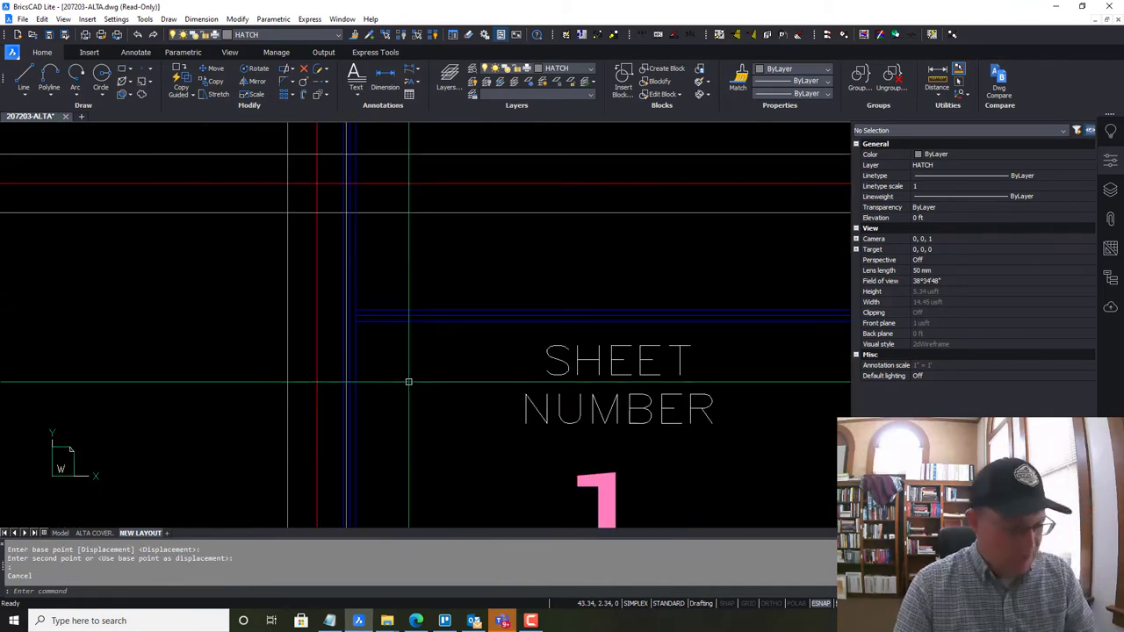
pyautogui.press('Return')
pyautogui.moveTo(411, 402)
pyautogui.mouseDown(button='middle')
pyautogui.moveTo(502, 234)
pyautogui.moveTo(489, 369)
pyautogui.moveTo(435, 460)
pyautogui.mouseUp(button='middle')
pyautogui.click(460, 443)
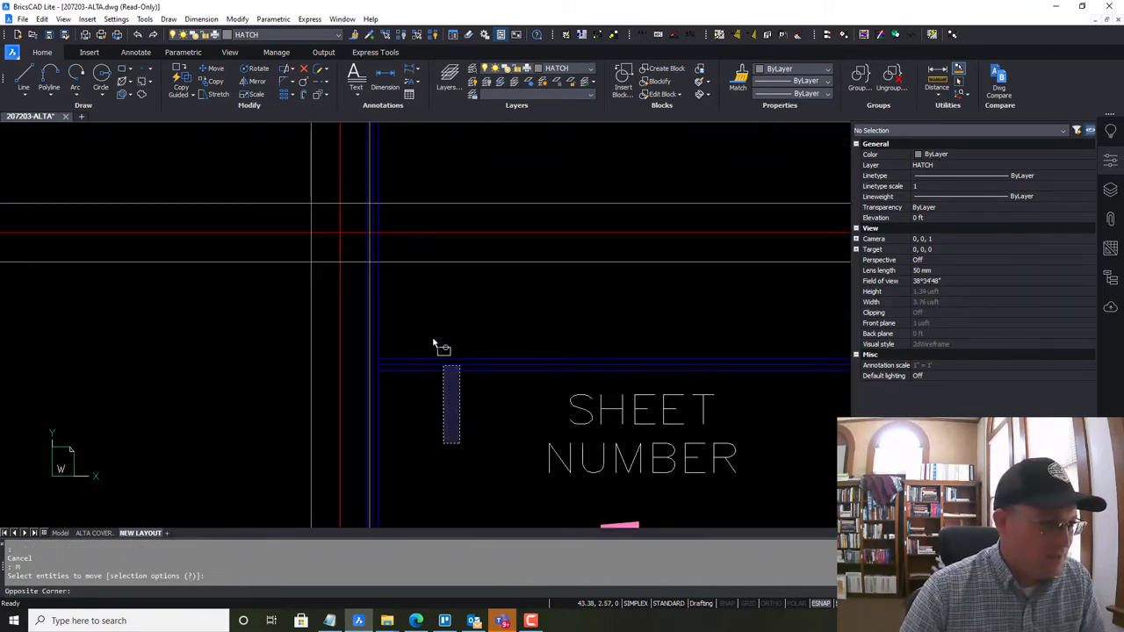
pyautogui.scroll(1, 712, 337)
pyautogui.moveTo(713, 338); pyautogui.dragTo(221, 350, button='middle')
pyautogui.press('Return')
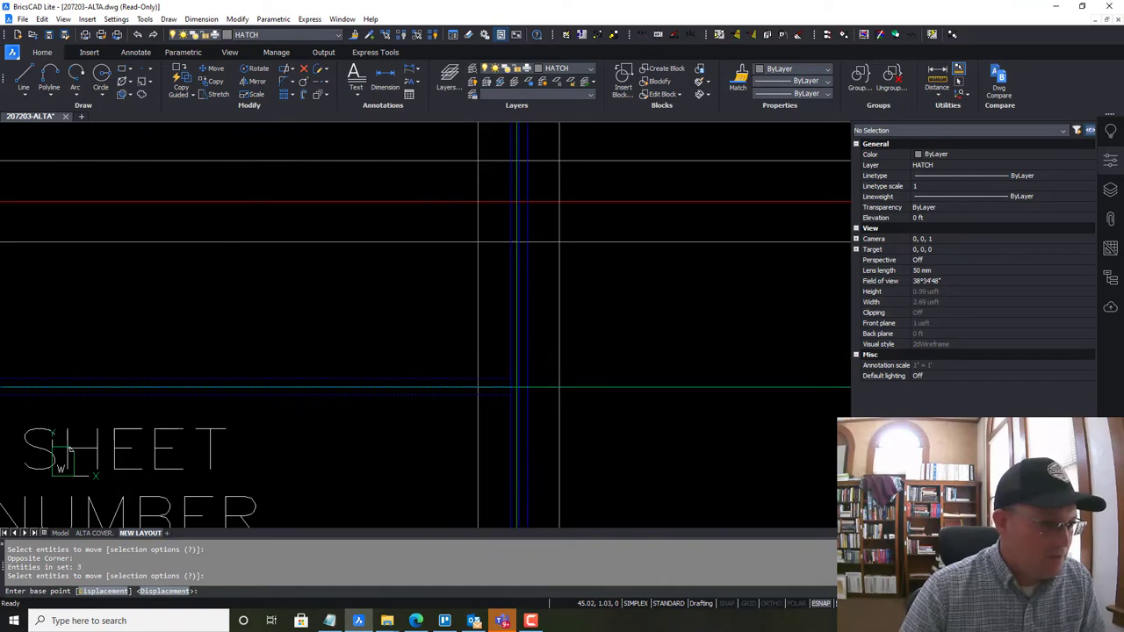
pyautogui.click(511, 386)
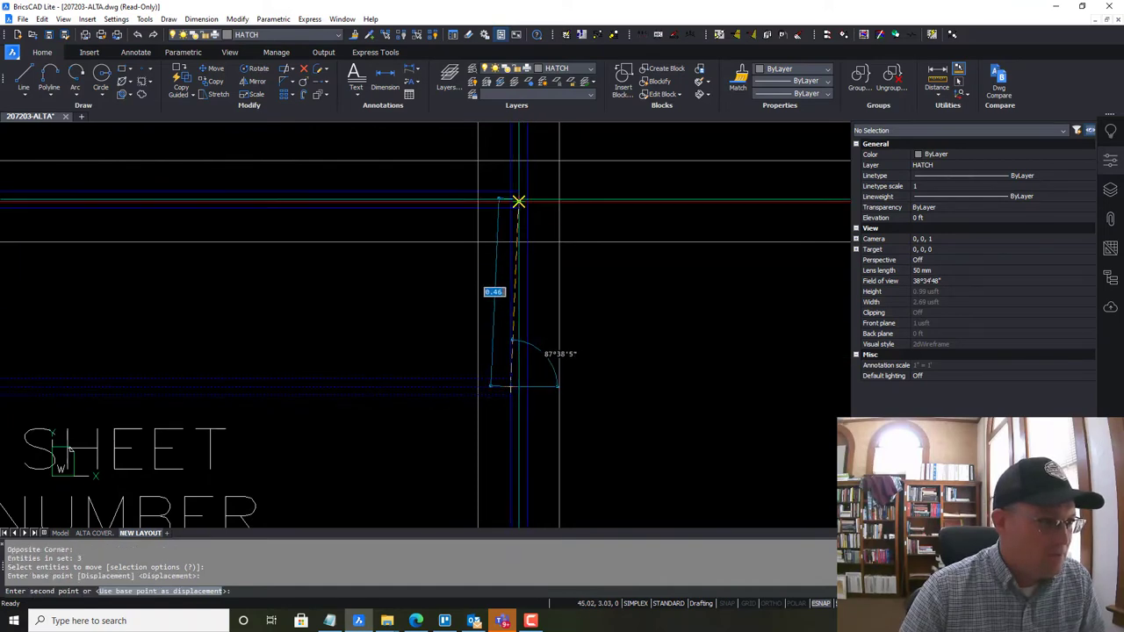
pyautogui.click(510, 202)
pyautogui.scroll(-3, 520, 216)
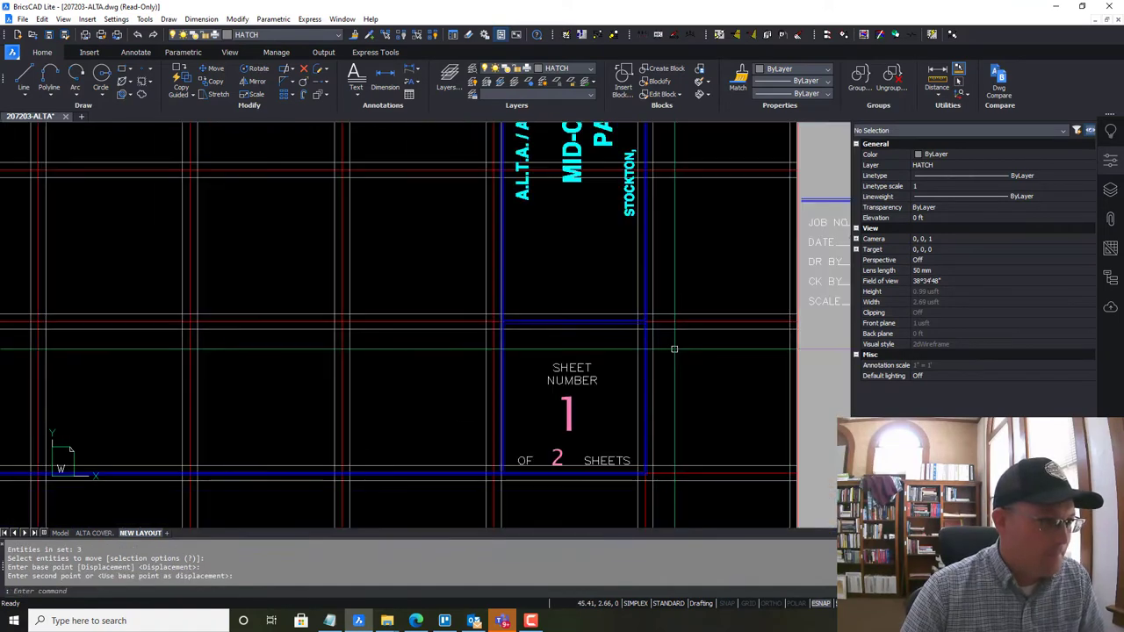
pyautogui.scroll(3, 395, 349)
pyautogui.press('Escape')
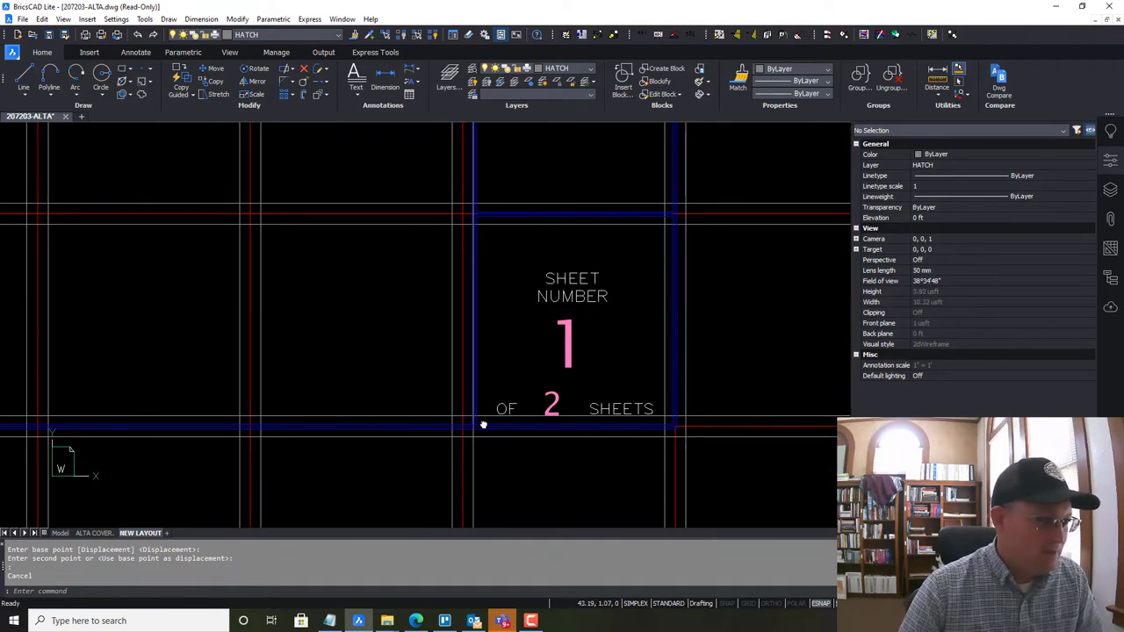
# Move the three vertical border lines on the title block's left side onto the adjacent red grid line
pyautogui.scroll(3, 484, 424)
pyautogui.scroll(2, 546, 264)
pyautogui.write('m')
pyautogui.press('Return')
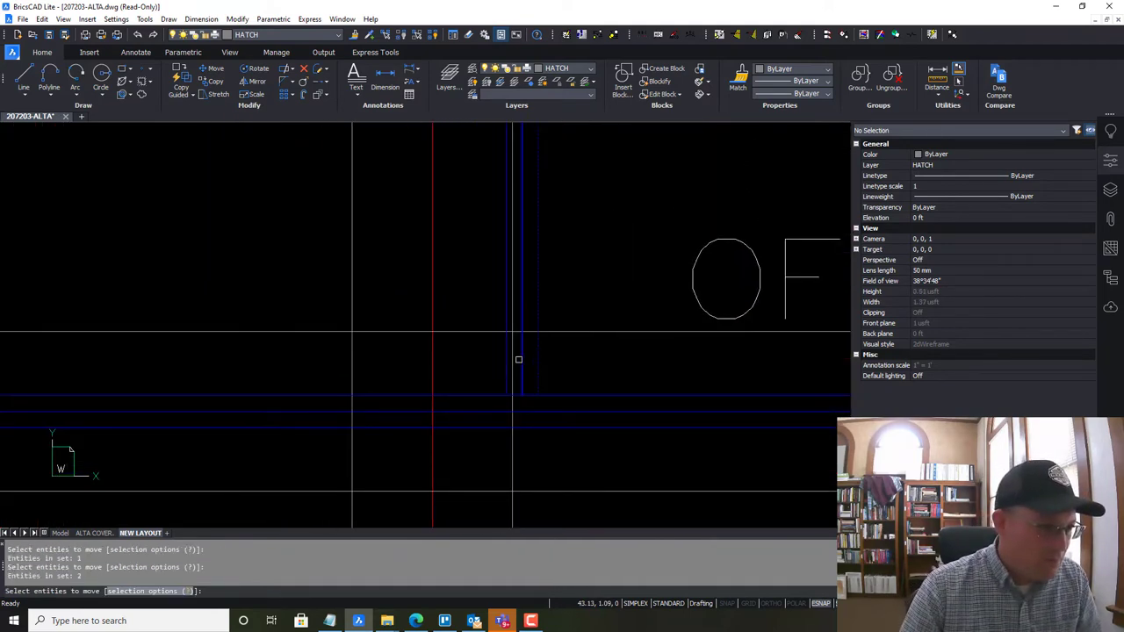
pyautogui.press('Return')
pyautogui.click(521, 393)
pyautogui.click(430, 393)
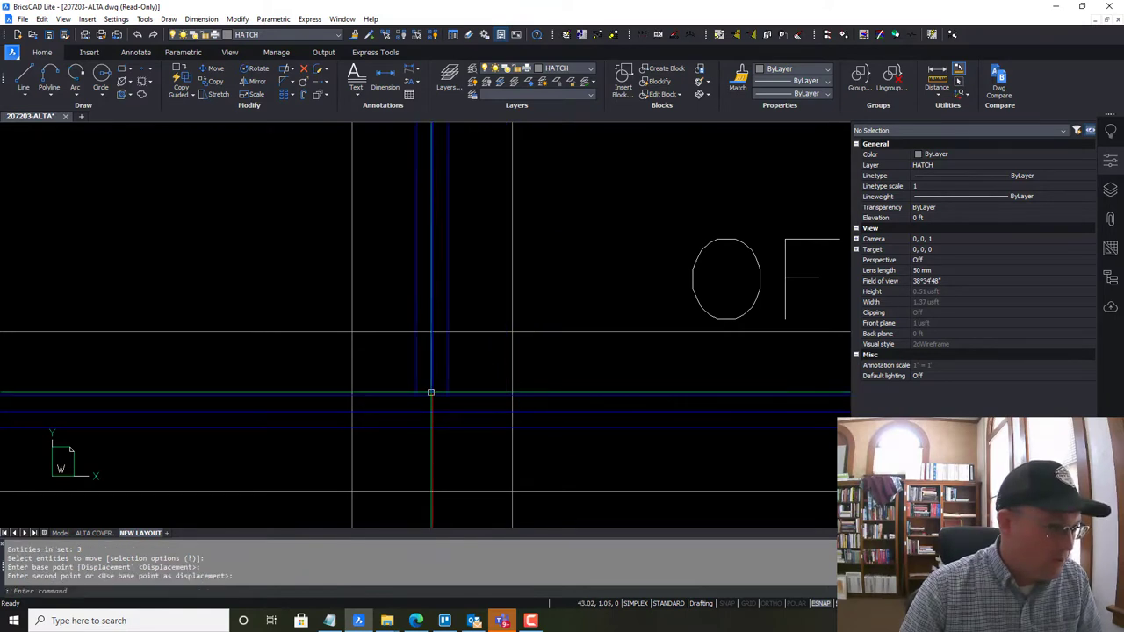
pyautogui.scroll(-5, 444, 330)
pyautogui.moveTo(535, 236); pyautogui.dragTo(479, 489, button='middle')
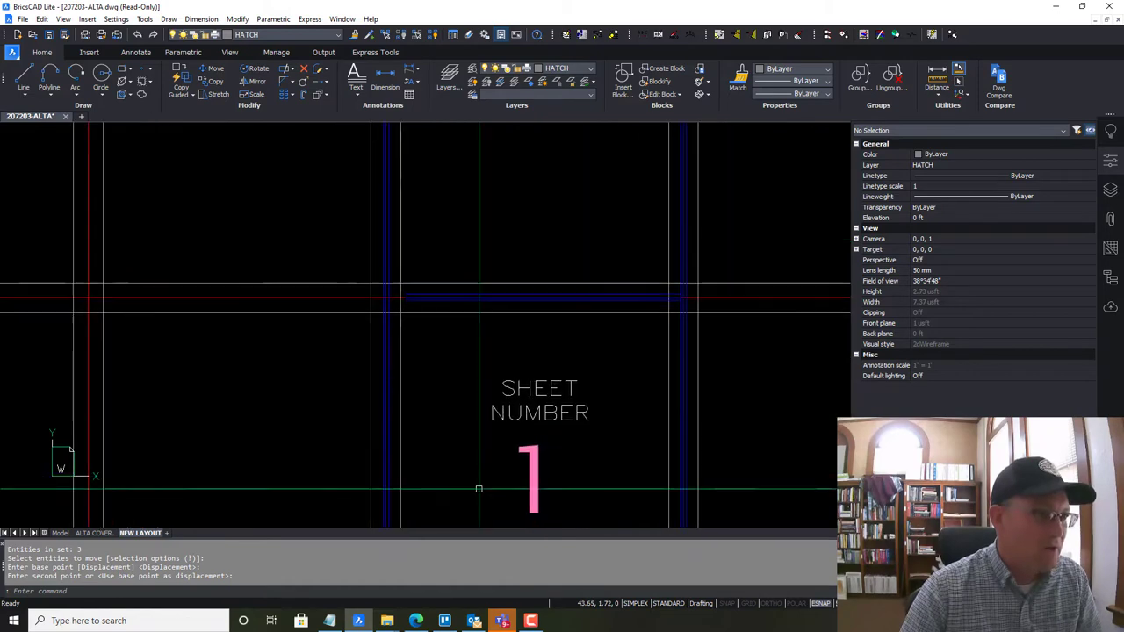
# Extend the three dividing lines above the sheet number to the innermost line of the title block's left border
pyautogui.scroll(6, 326, 293)
pyautogui.write('EX')
pyautogui.press('Return')
pyautogui.click(493, 320)
pyautogui.click(484, 310)
pyautogui.press('Return')
pyautogui.click(642, 328)
pyautogui.click(611, 297)
pyautogui.click(610, 281)
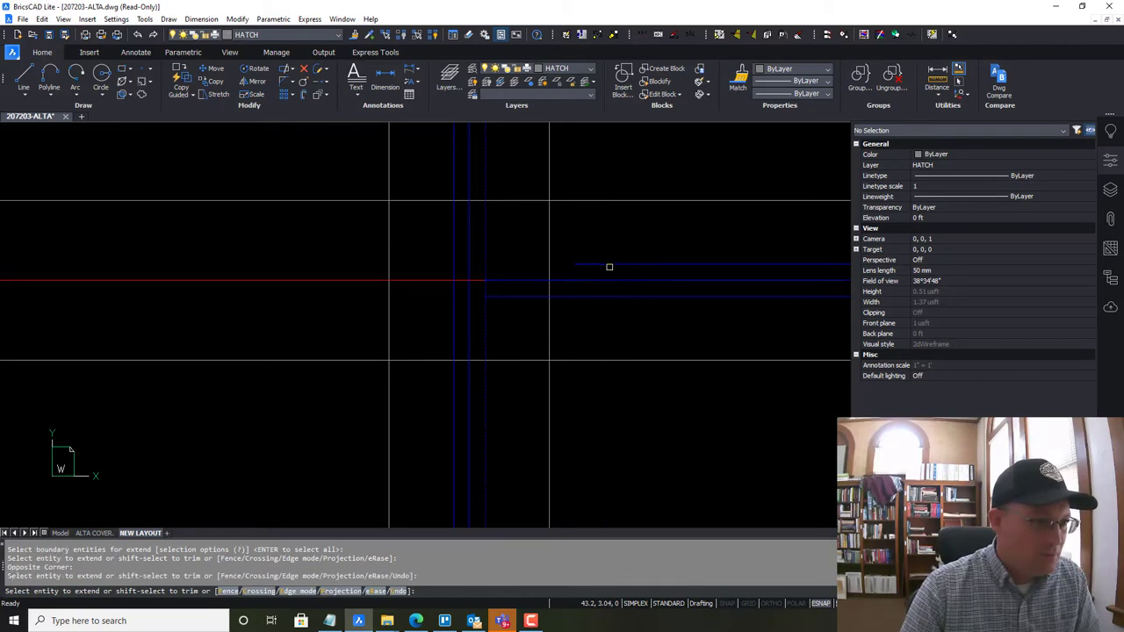
pyautogui.press('Escape')
pyautogui.scroll(-3, 609, 266)
pyautogui.scroll(3, 528, 432)
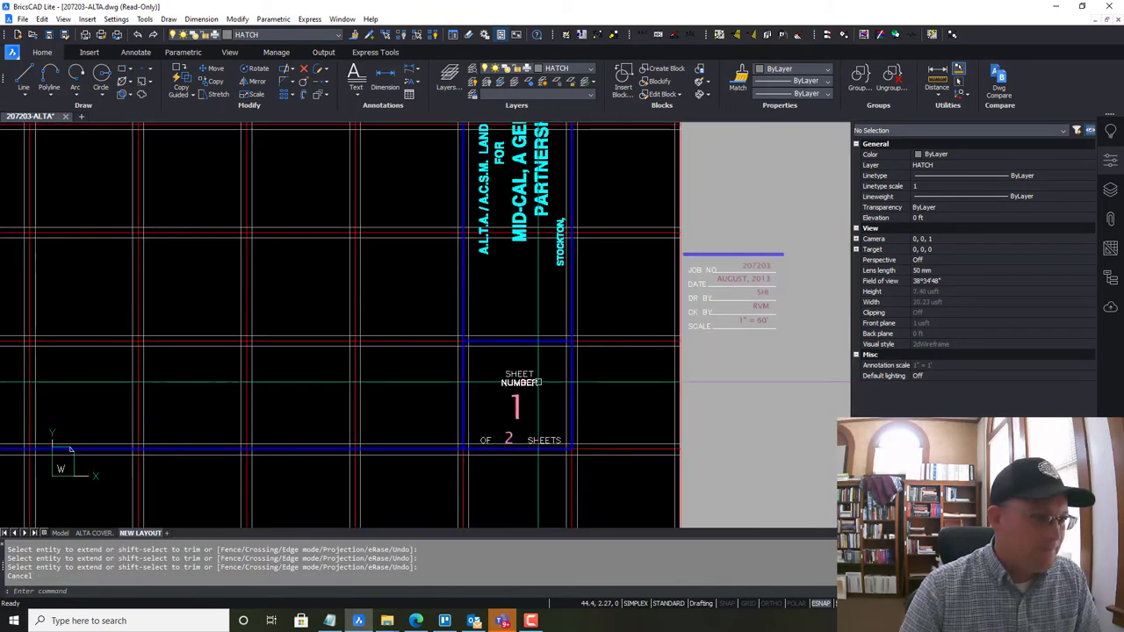
# Draw a vertical center guide line through the sheet number box from the dividing line's midpoint down to the bottom border
pyautogui.scroll(2, 509, 369)
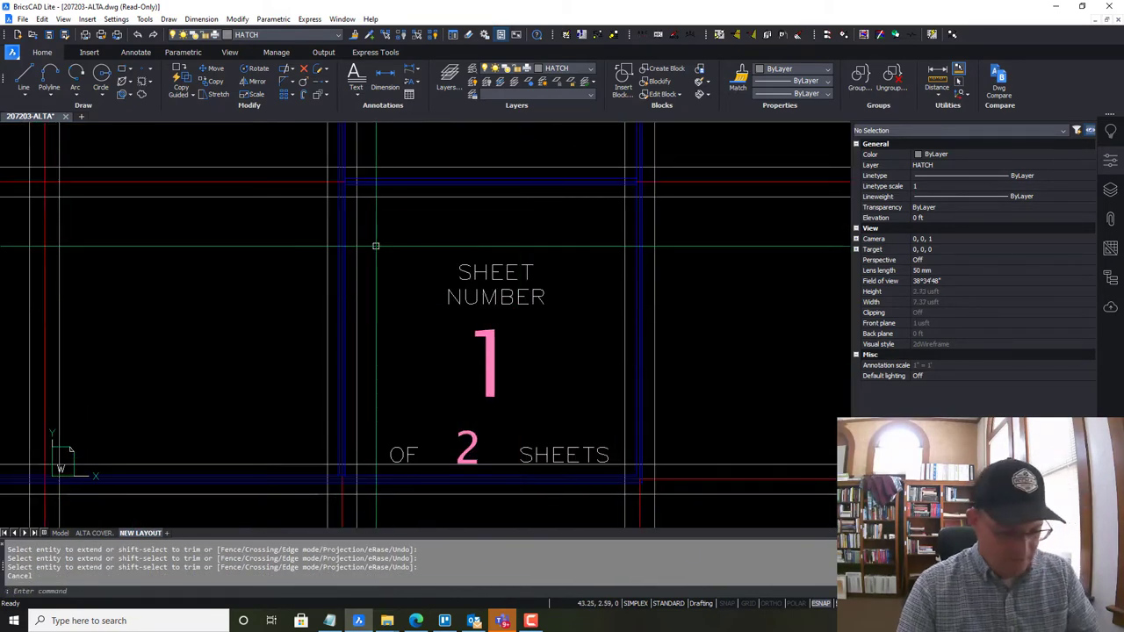
pyautogui.write('l')
pyautogui.press('Return')
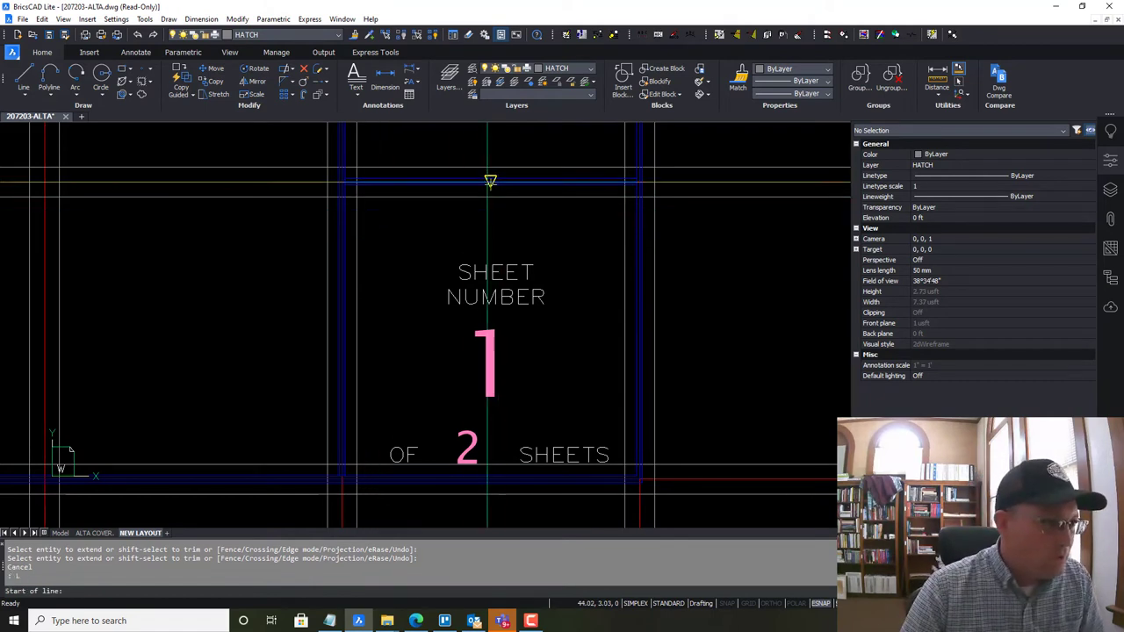
pyautogui.click(490, 183)
pyautogui.scroll(3, 481, 492)
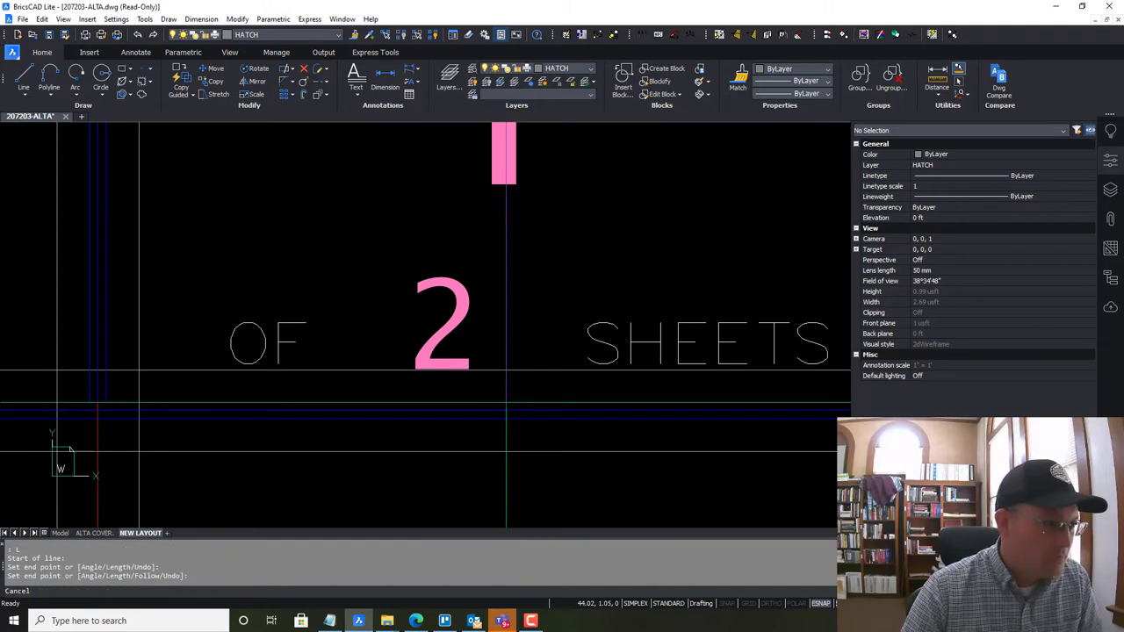
pyautogui.scroll(-3, 506, 402)
pyautogui.moveTo(550, 313); pyautogui.dragTo(528, 362, button='middle')
# Move the SHEET text up in the sheet number box and center it on the vertical guide line
pyautogui.click(522, 318)
pyautogui.click(512, 297)
pyautogui.click(479, 309)
pyautogui.scroll(3, 479, 308)
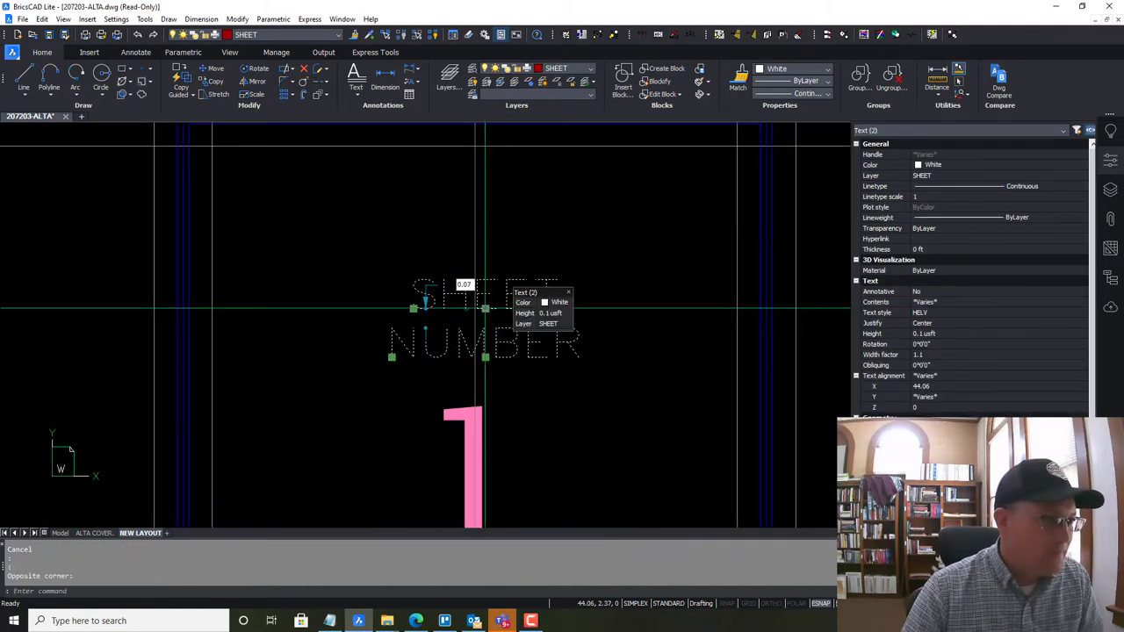
pyautogui.click(484, 308)
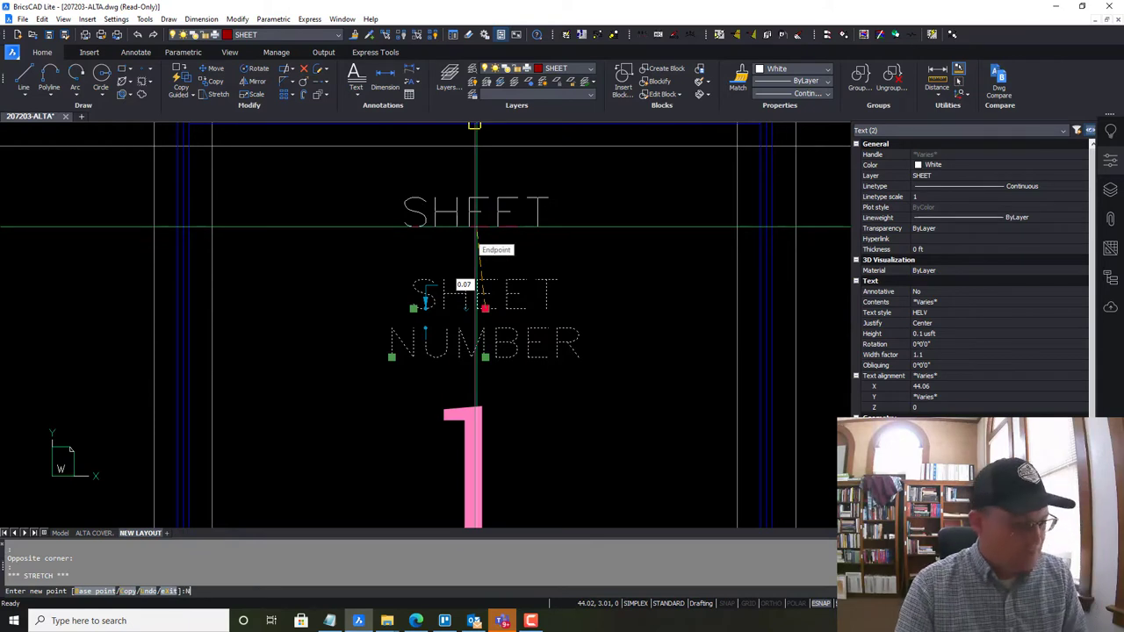
pyautogui.click(476, 226)
pyautogui.press('Escape')
# Move the NUMBER text directly beneath SHEET, centered on the vertical guide line
pyautogui.doubleClick(501, 360)
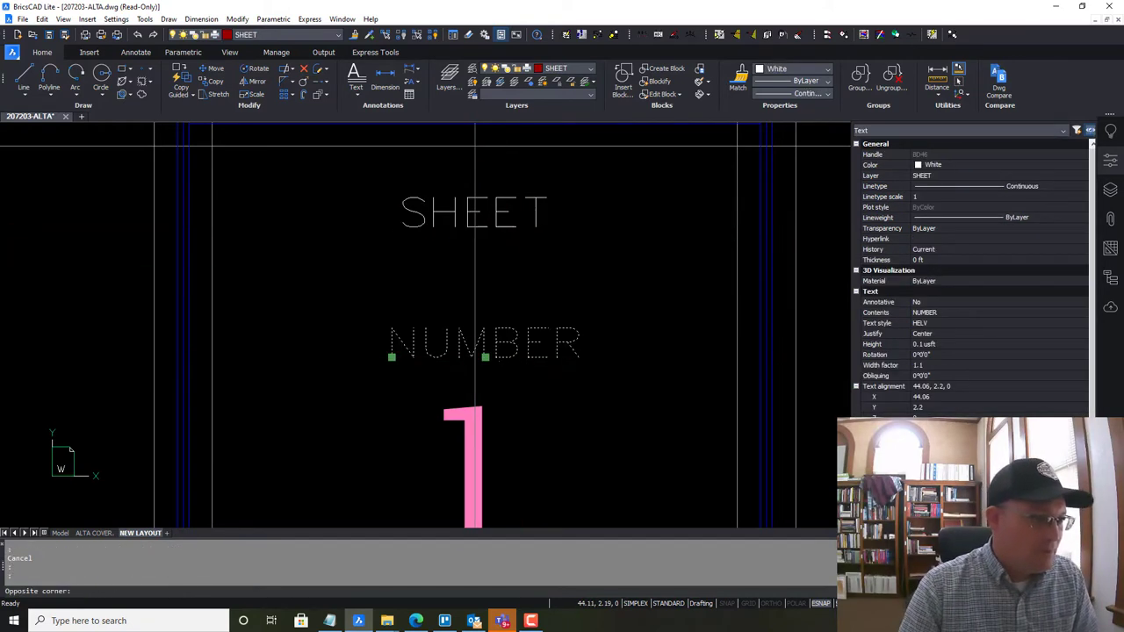
pyautogui.click(485, 357)
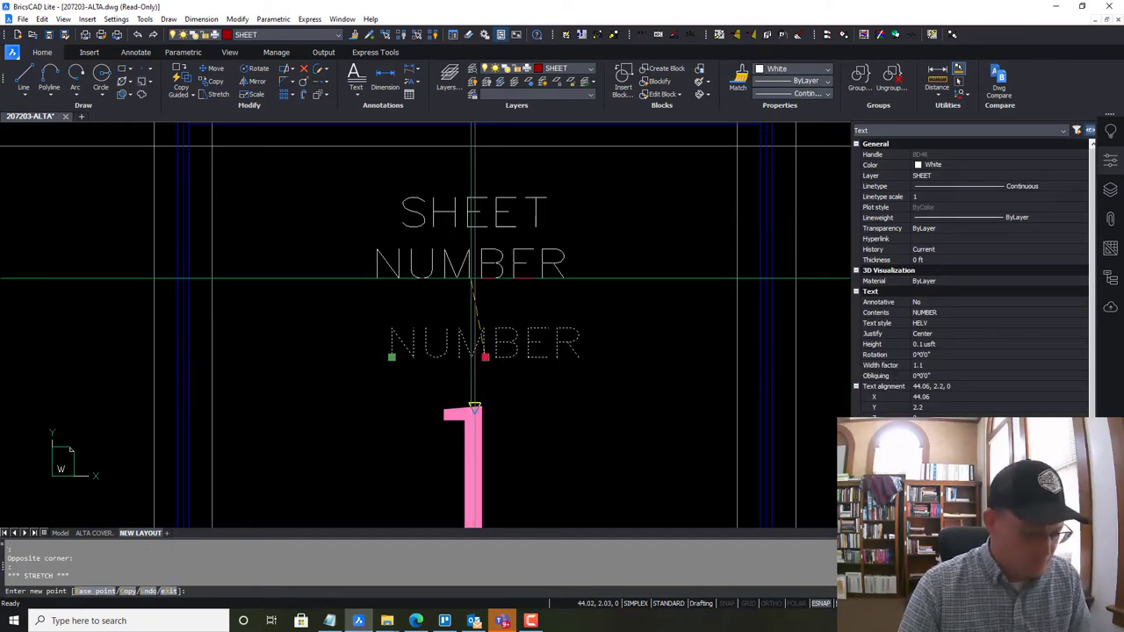
pyautogui.click(474, 279)
pyautogui.press('Escape')
pyautogui.scroll(-4, 540, 341)
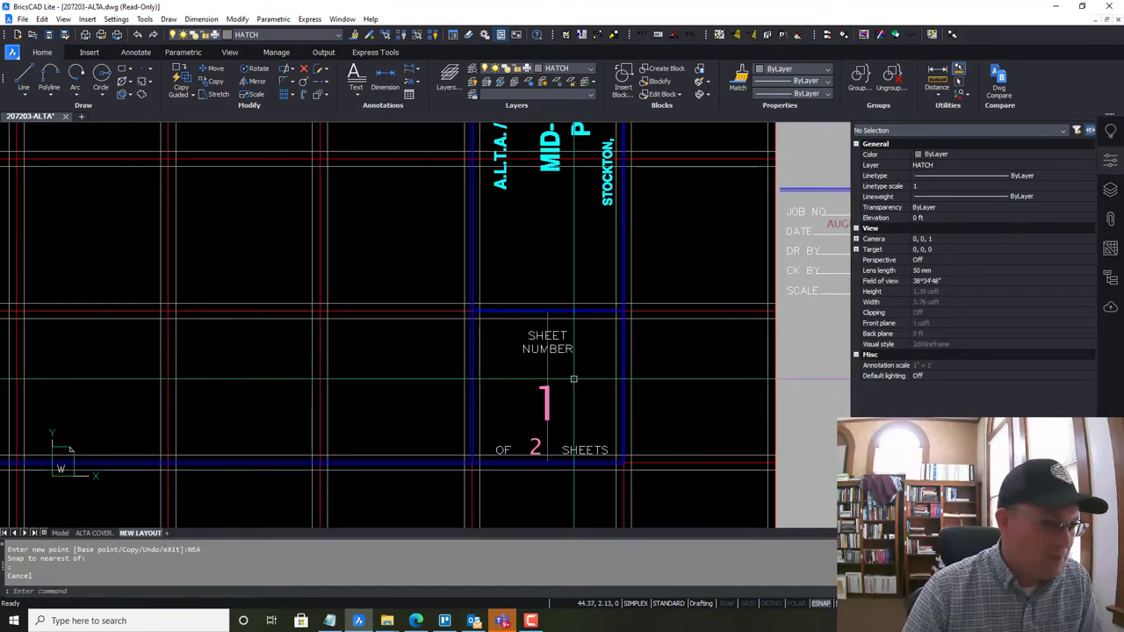
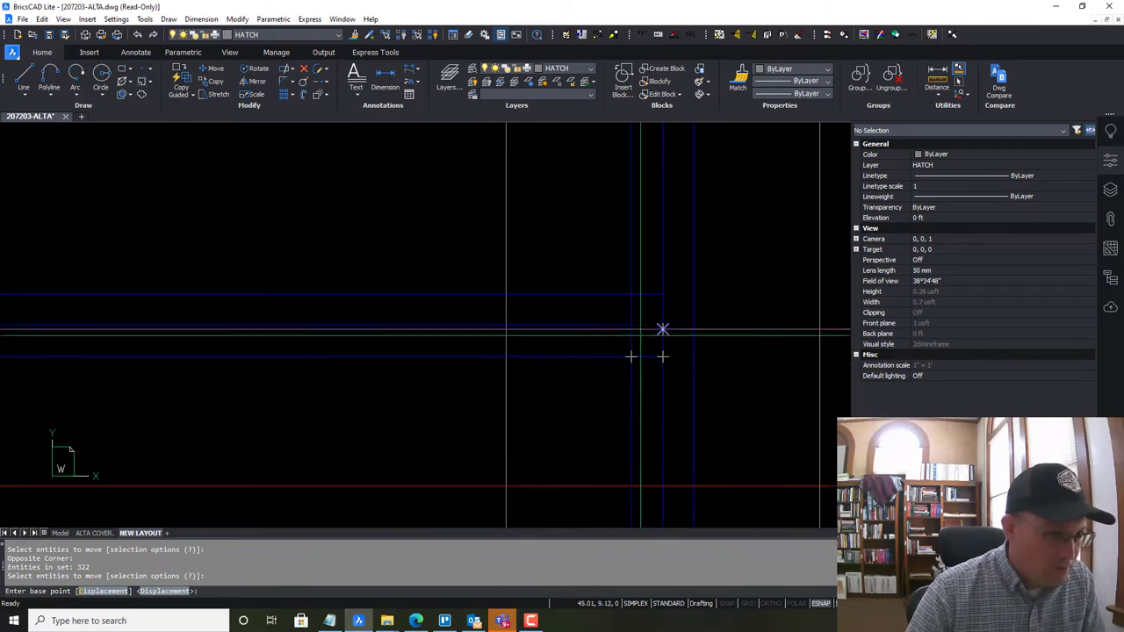
# Extend the middle dividing line below the Benchmark logo to the center line of the title block's right border
pyautogui.scroll(-6, 663, 351)
pyautogui.press('Escape')
pyautogui.scroll(5, 618, 355)
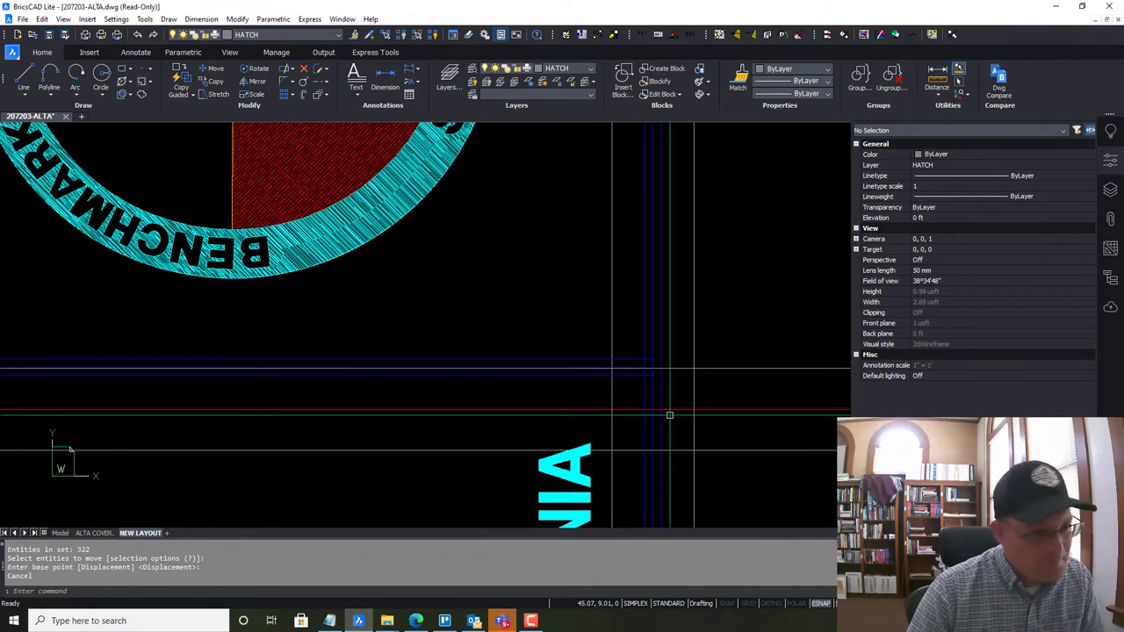
pyautogui.scroll(4, 663, 395)
pyautogui.scroll(2, 652, 371)
pyautogui.write('E')
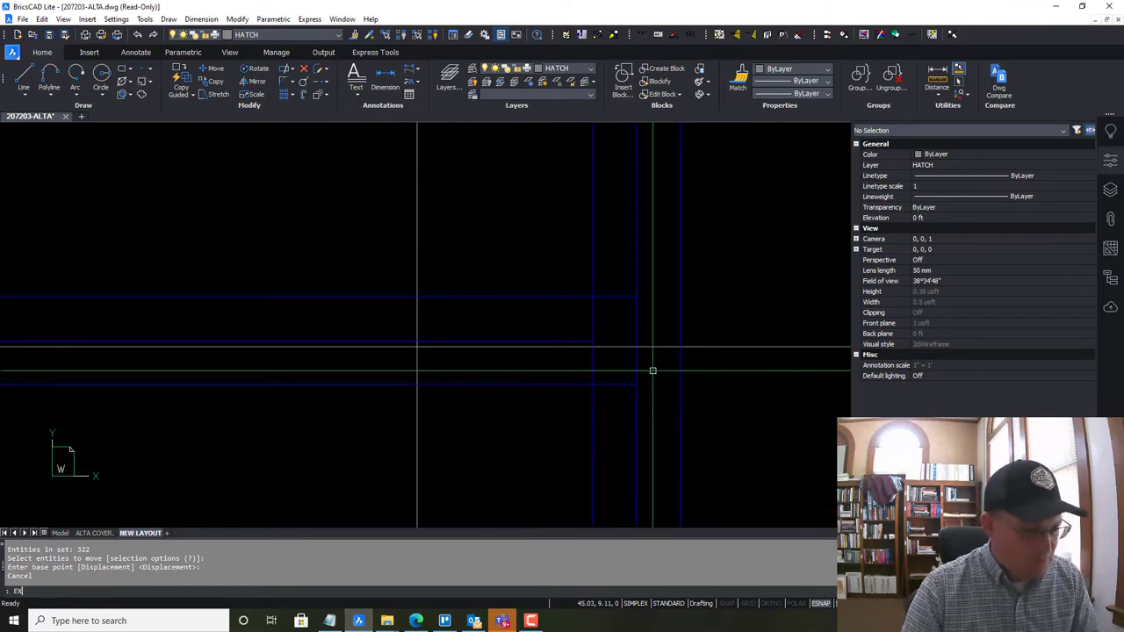
pyautogui.write('X')
pyautogui.press('Return')
pyautogui.click(636, 431)
pyautogui.click(578, 318)
pyautogui.press('Return')
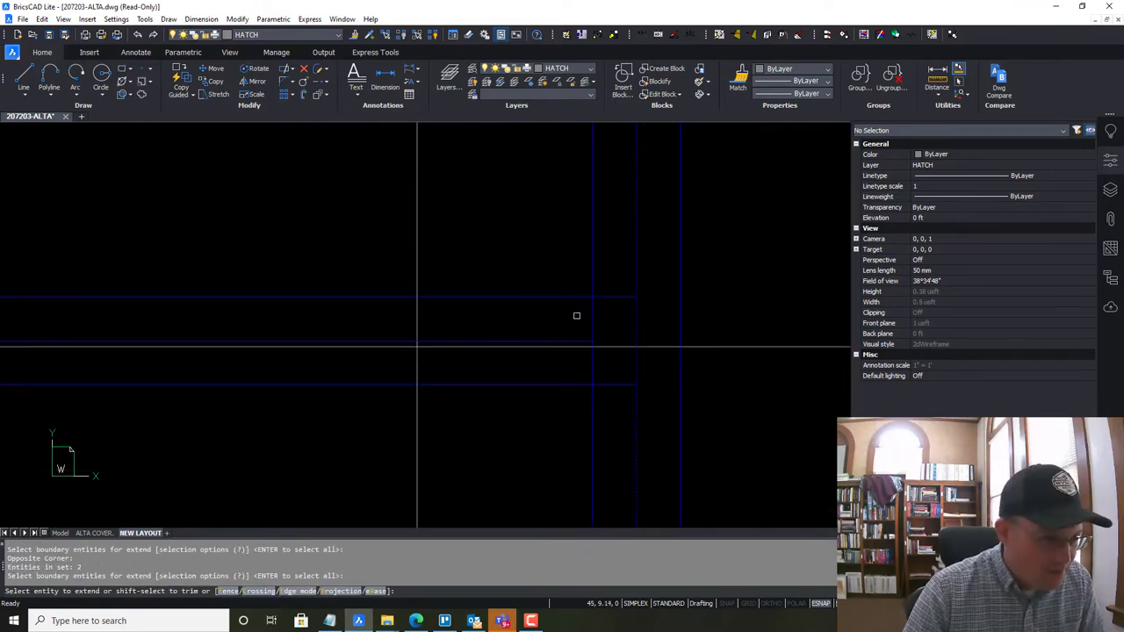
pyautogui.click(584, 339)
pyautogui.press('Escape')
pyautogui.scroll(-5, 545, 306)
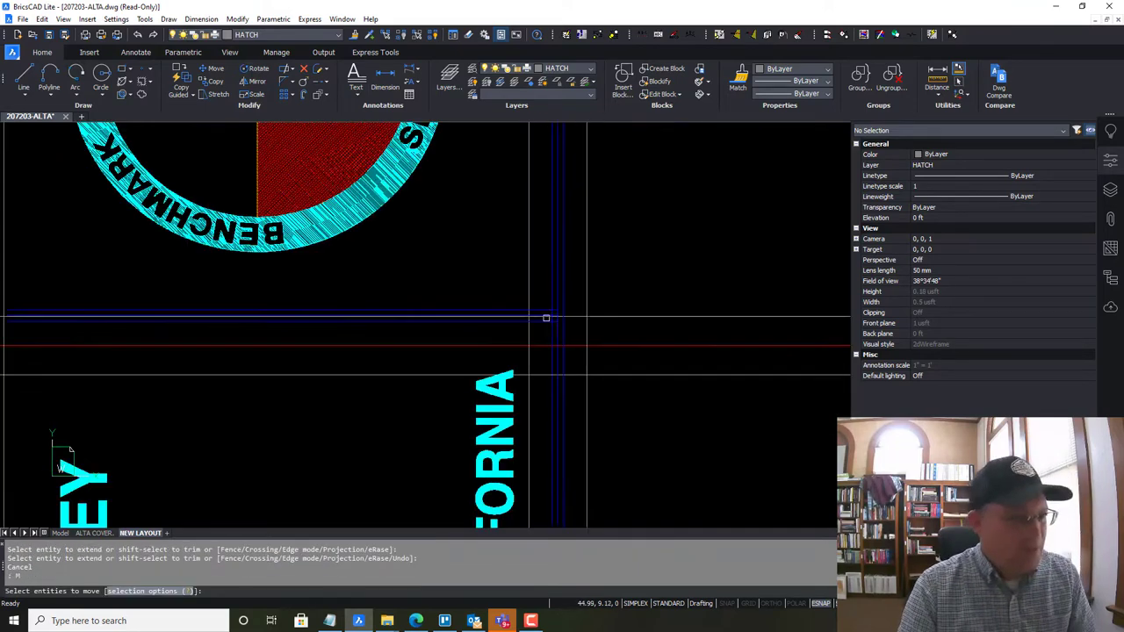
# Move the Benchmark logo and company text up about 1.9, from the dividing line's right end to the next red grid line
pyautogui.scroll(3, 434, 228)
pyautogui.write('m')
pyautogui.press('Return')
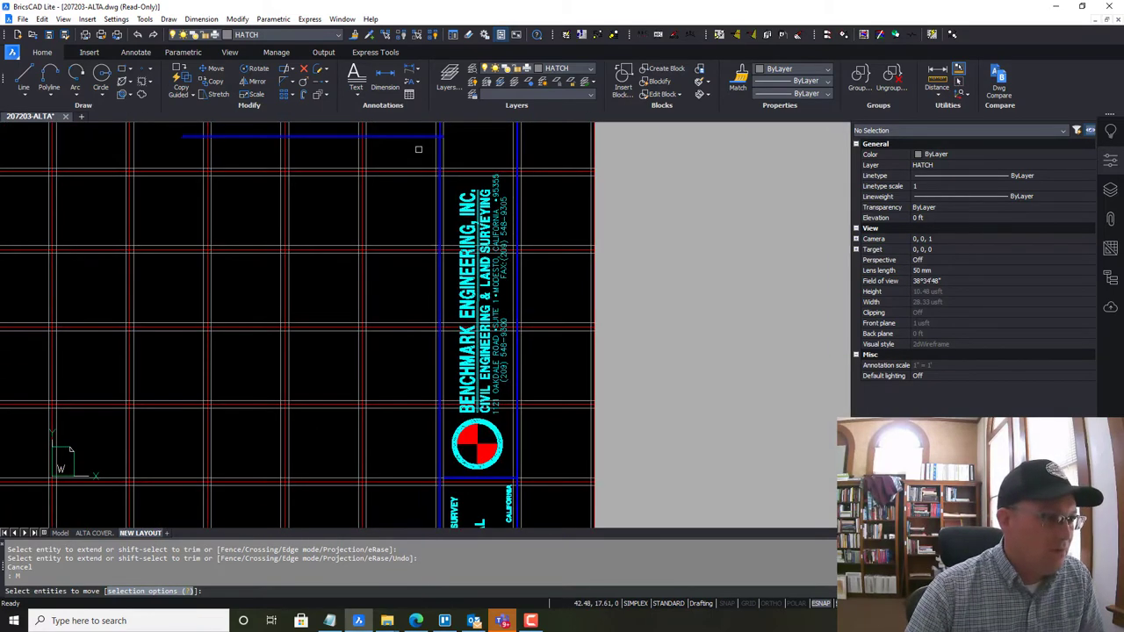
pyautogui.click(419, 150)
pyautogui.click(562, 477)
pyautogui.scroll(8, 562, 474)
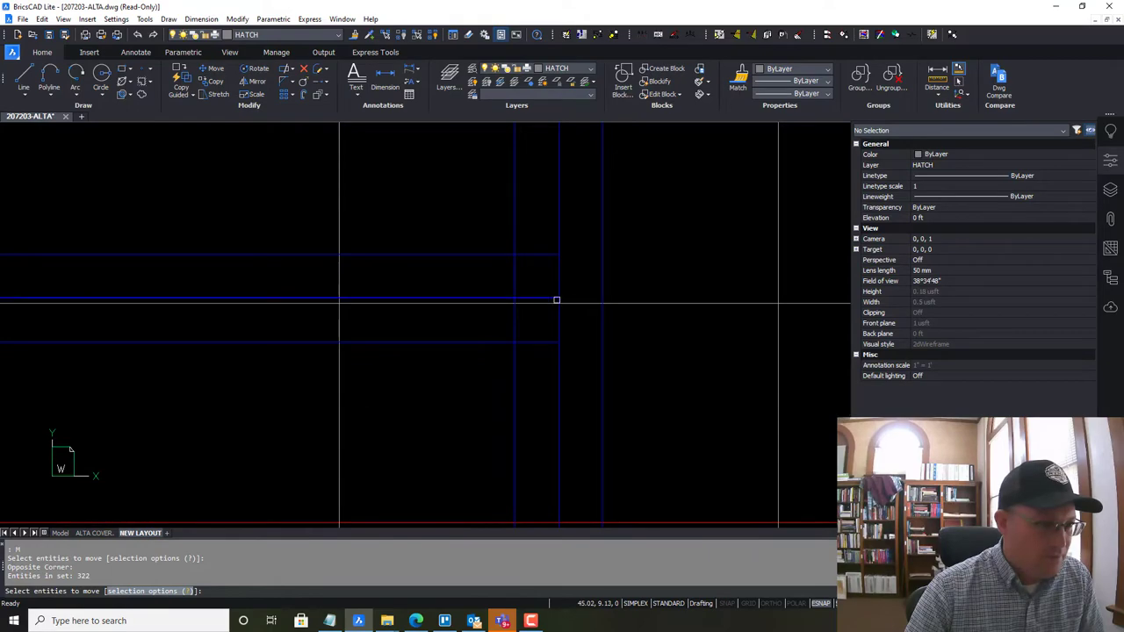
pyautogui.press('Return')
pyautogui.click(558, 299)
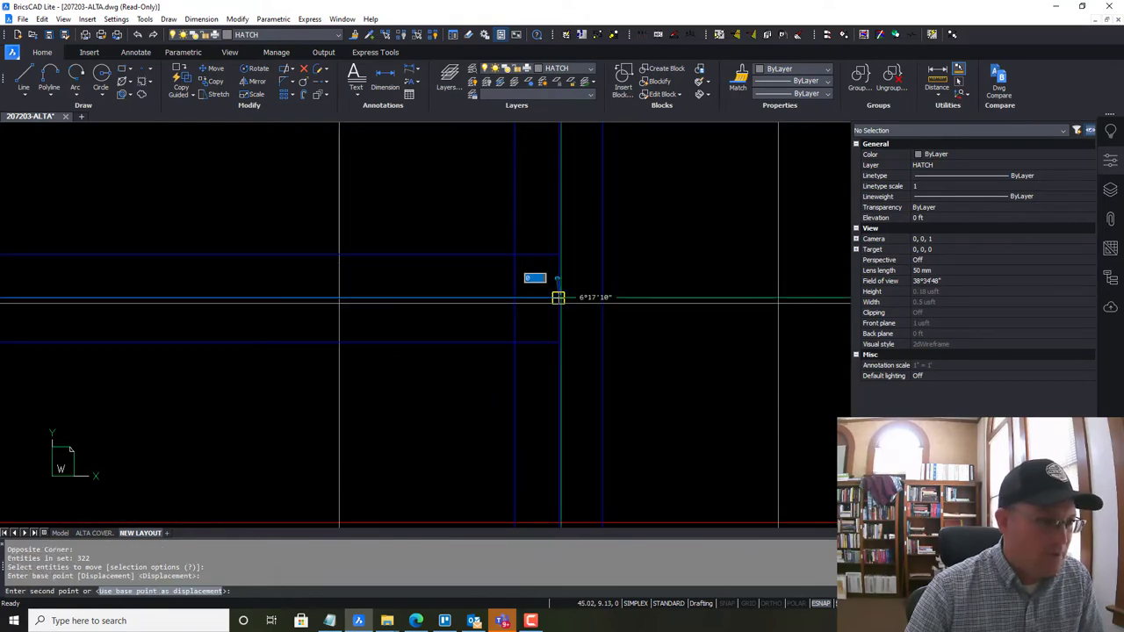
pyautogui.scroll(-5, 575, 328)
pyautogui.scroll(-5, 625, 436)
pyautogui.scroll(6, 635, 258)
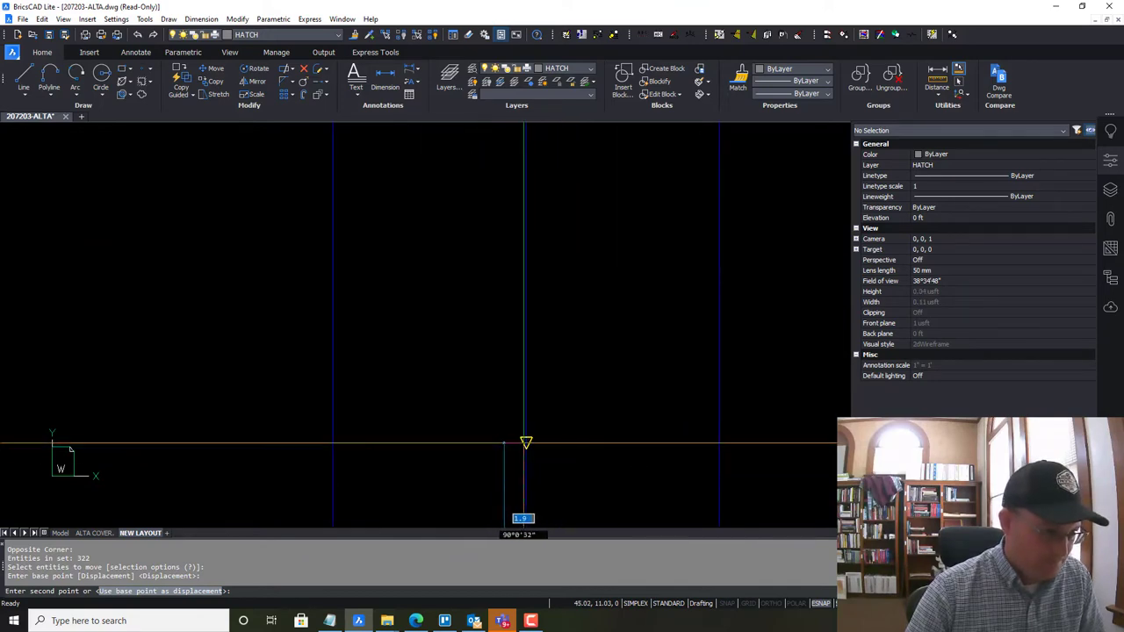
pyautogui.scroll(-6, 607, 346)
pyautogui.press('Escape')
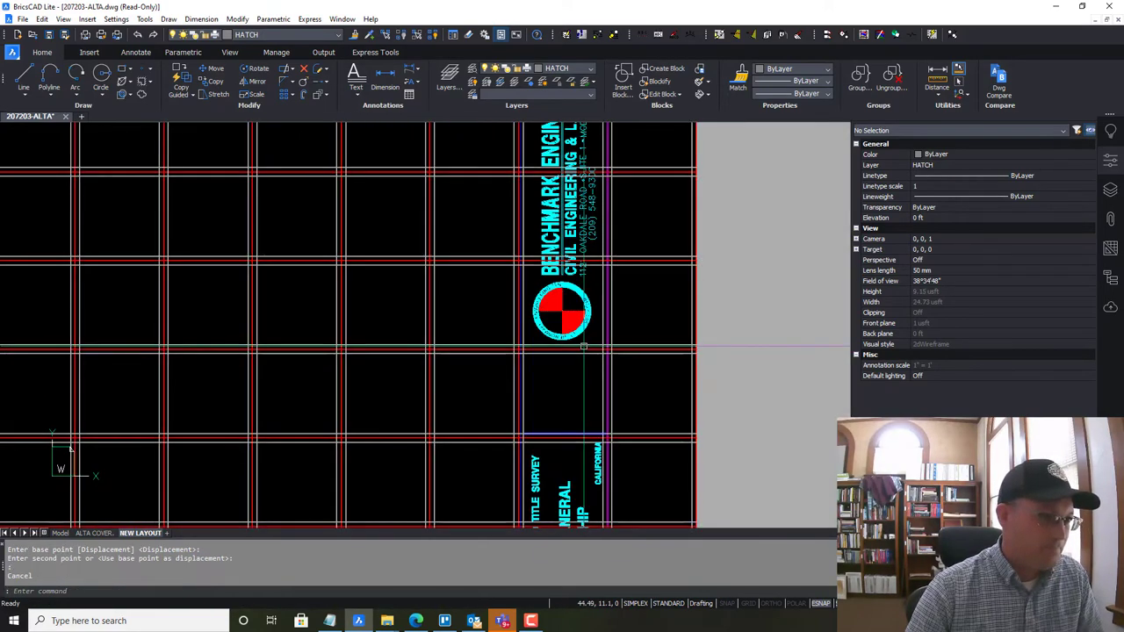
# Move the triple dividing line below the logo up about 1.9 onto the red grid line at the title block's right border
pyautogui.scroll(8, 528, 364)
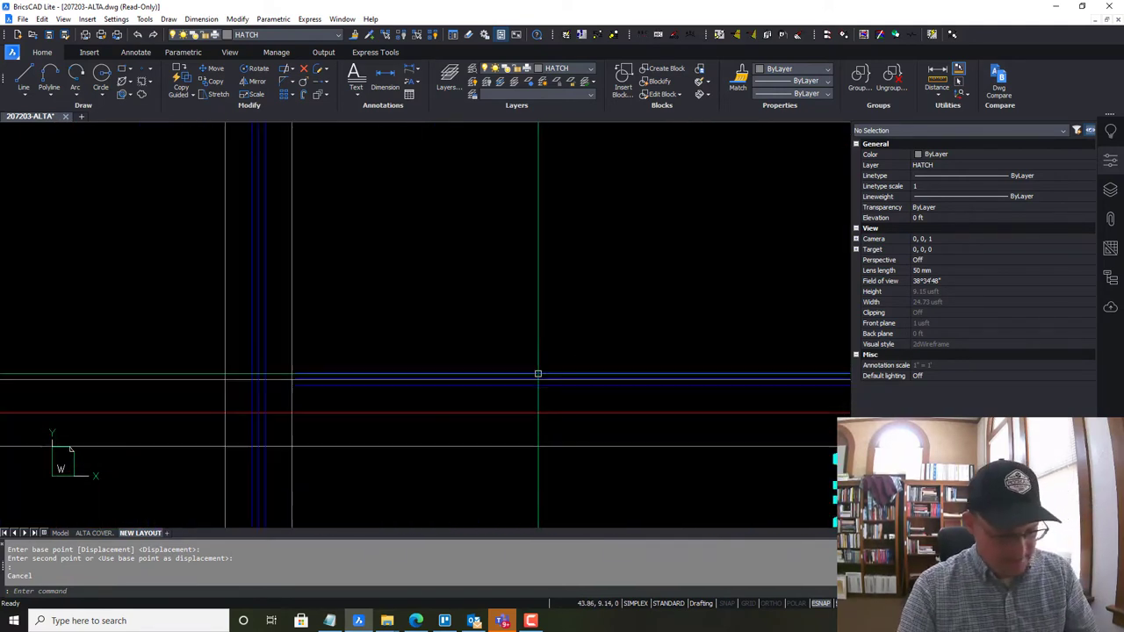
pyautogui.write('m')
pyautogui.press('Return')
pyautogui.scroll(8, 543, 389)
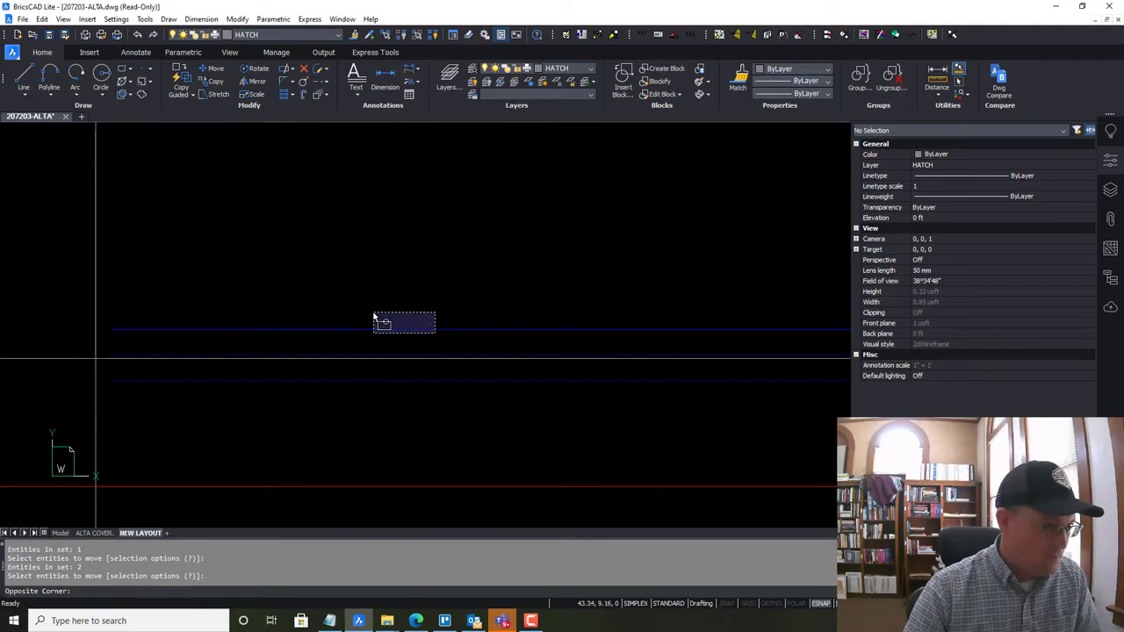
pyautogui.press('Return')
pyautogui.scroll(-6, 175, 344)
pyautogui.scroll(6, 580, 357)
pyautogui.moveTo(694, 360); pyautogui.dragTo(447, 415, button='middle')
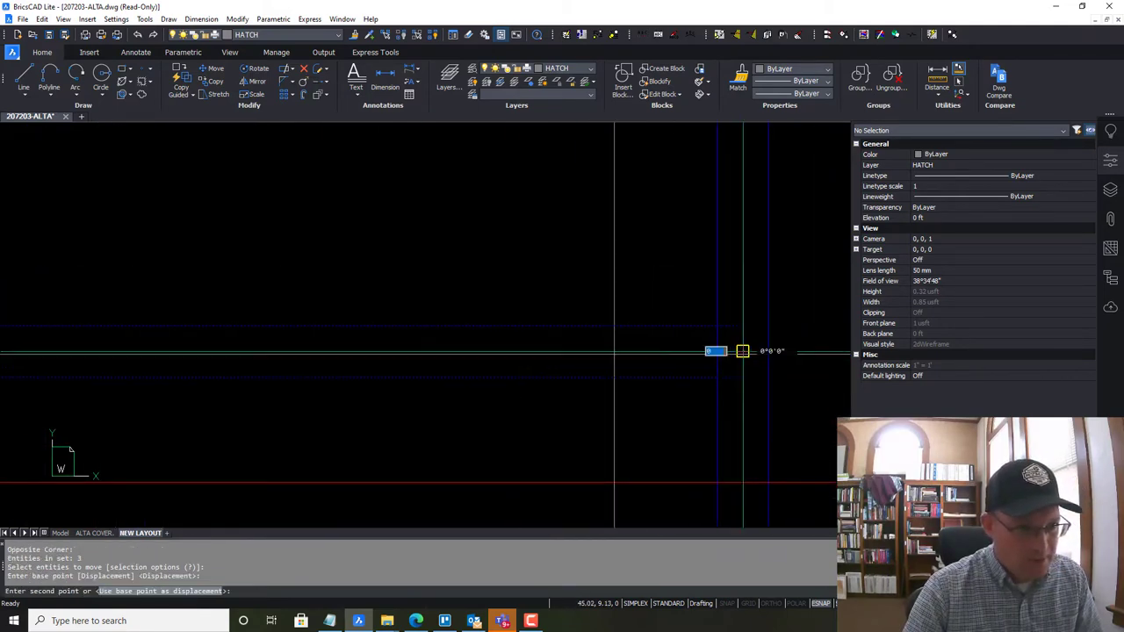
pyautogui.scroll(-6, 400, 343)
pyautogui.moveTo(432, 221); pyautogui.dragTo(572, 477, button='middle')
pyautogui.scroll(-5, 572, 483)
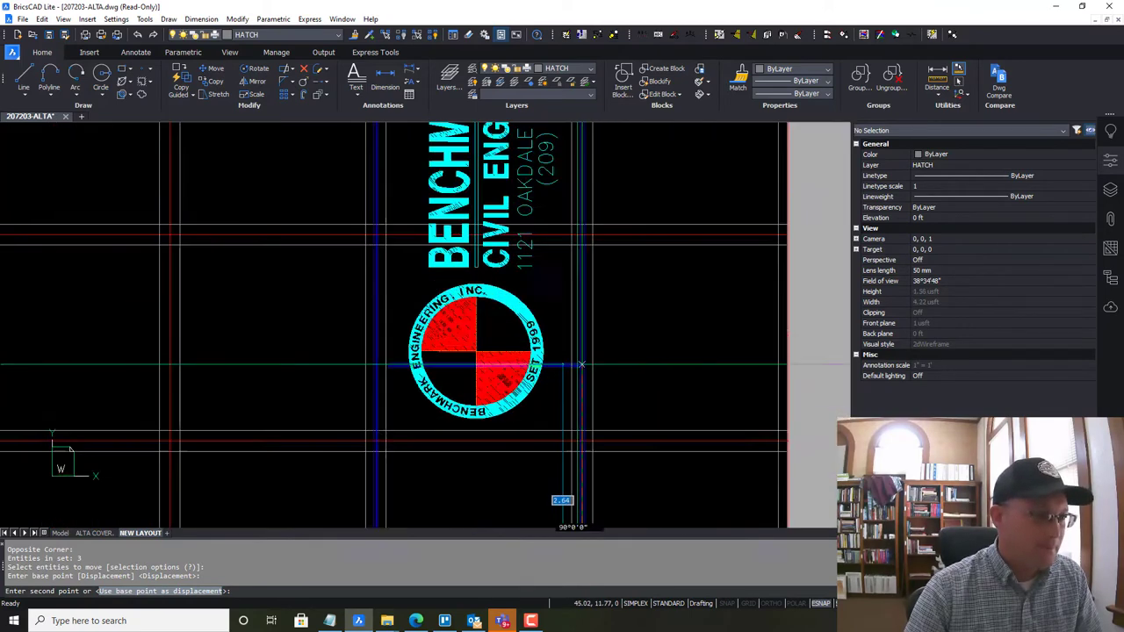
pyautogui.scroll(8, 575, 360)
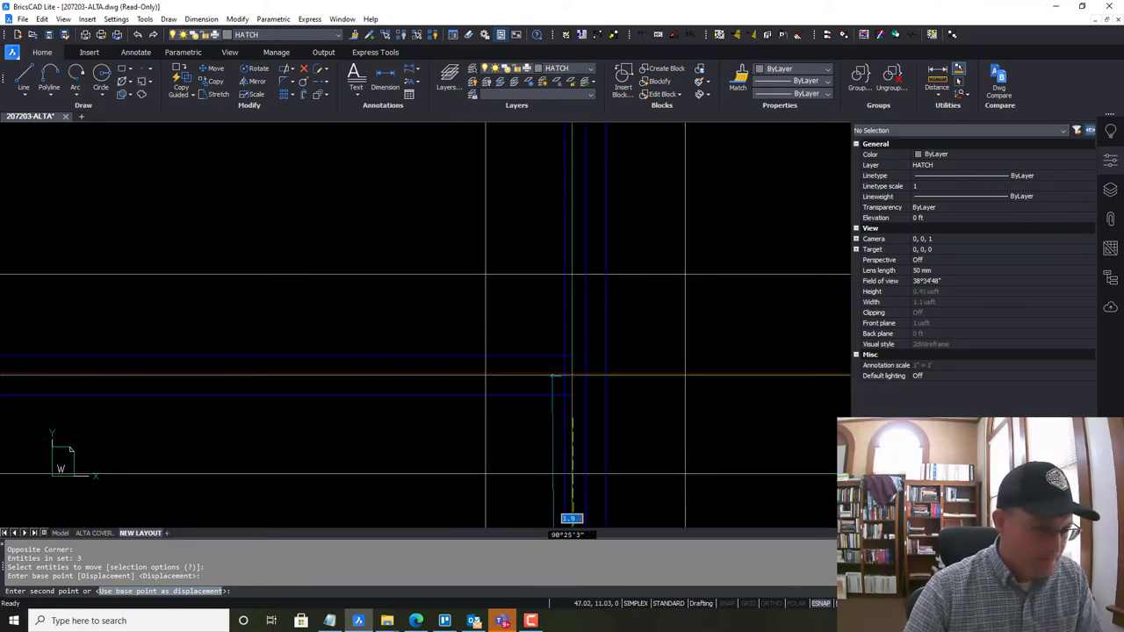
pyautogui.click(564, 374)
pyautogui.scroll(5, 409, 400)
pyautogui.scroll(-6, 580, 322)
pyautogui.scroll(4, 164, 395)
pyautogui.press('Escape')
# Extend the three dividing lines below the logo to the innermost line of the title block's left border
pyautogui.write('EX')
pyautogui.press('Return')
pyautogui.click(319, 444)
pyautogui.click(301, 422)
pyautogui.press('Return')
pyautogui.click(520, 457)
pyautogui.click(446, 387)
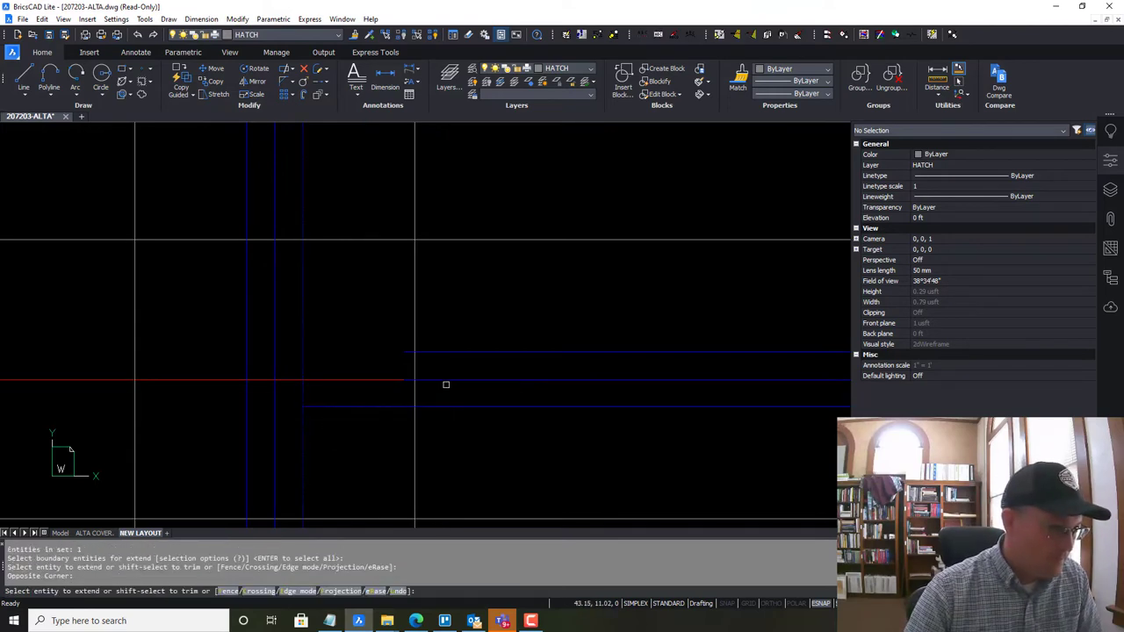
pyautogui.press('Escape')
pyautogui.scroll(-3, 449, 351)
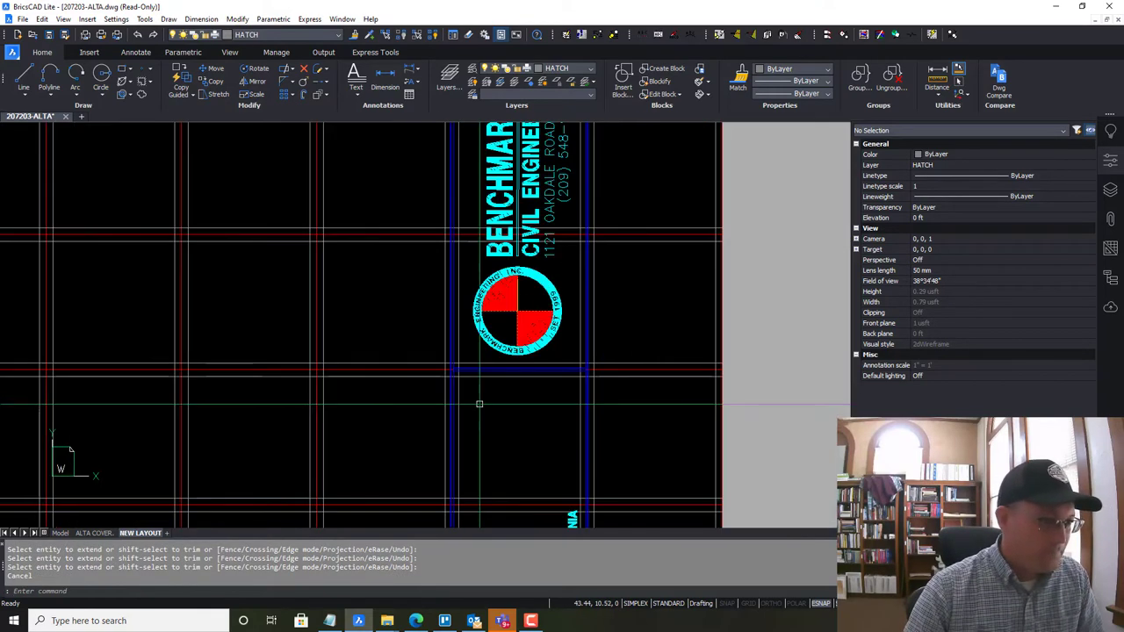
# Erase the leftover triple horizontal line extending from the title block's left border into the drawing area
pyautogui.scroll(-1, 521, 441)
pyautogui.moveTo(522, 441)
pyautogui.mouseDown(button='middle')
pyautogui.moveTo(482, 252)
pyautogui.moveTo(514, 449)
pyautogui.mouseUp(button='middle')
pyautogui.moveTo(559, 155); pyautogui.dragTo(554, 353, button='middle')
pyautogui.moveTo(545, 241)
pyautogui.mouseDown(button='middle')
pyautogui.moveTo(548, 418)
pyautogui.moveTo(562, 399)
pyautogui.mouseUp(button='middle')
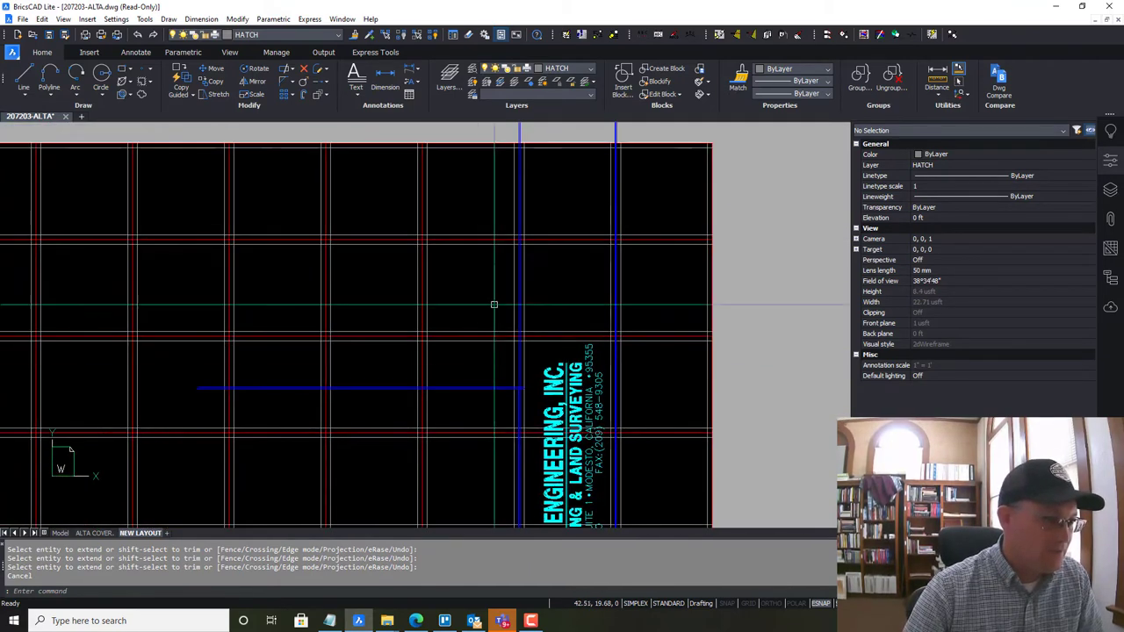
pyautogui.press('Escape')
pyautogui.click(465, 376)
pyautogui.press('Delete')
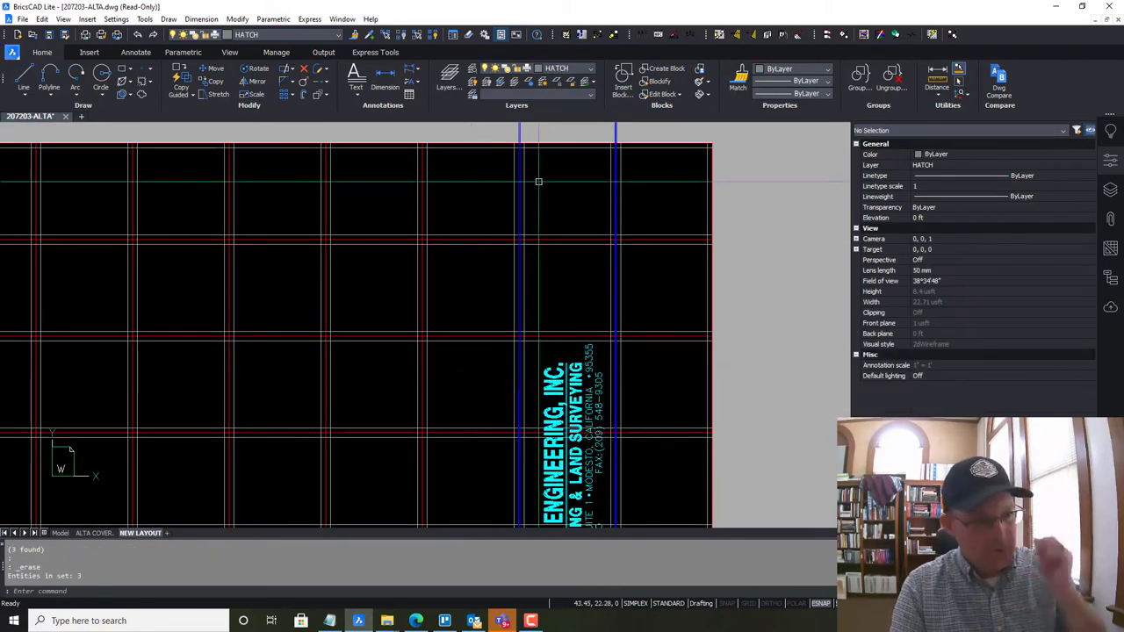
# Copy the triple dividing line below the logo up about 8 units, onto the red grid line above the company text
pyautogui.moveTo(651, 267); pyautogui.dragTo(642, 339, button='middle')
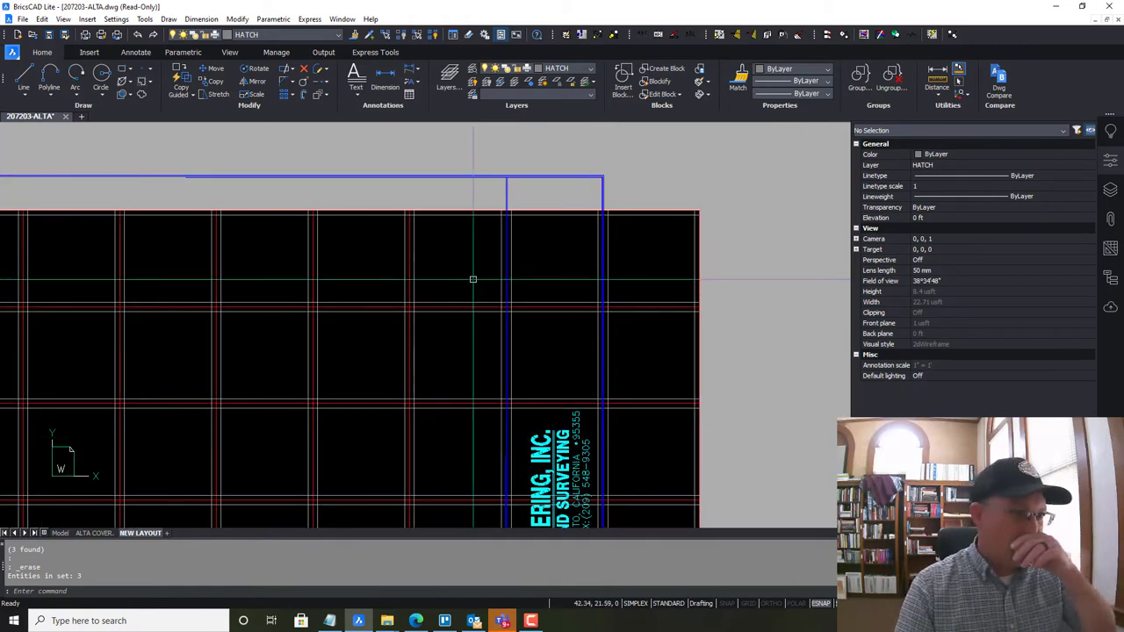
pyautogui.moveTo(576, 398); pyautogui.dragTo(571, 186, button='middle')
pyautogui.scroll(-1, 571, 186)
pyautogui.moveTo(584, 463); pyautogui.dragTo(587, 346, button='middle')
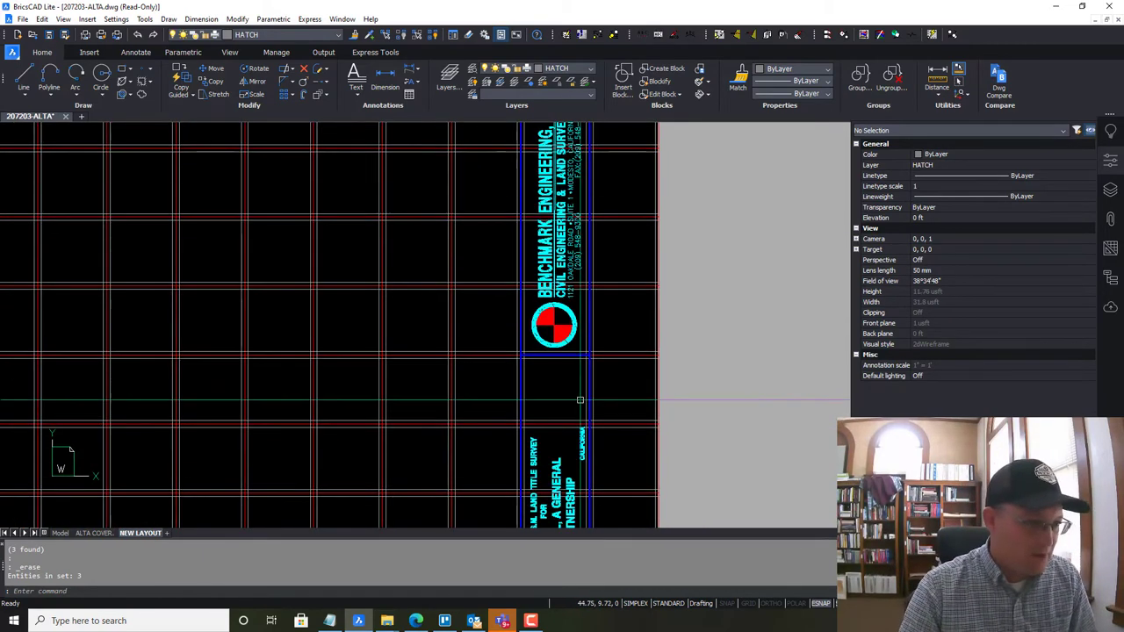
pyautogui.scroll(5, 586, 346)
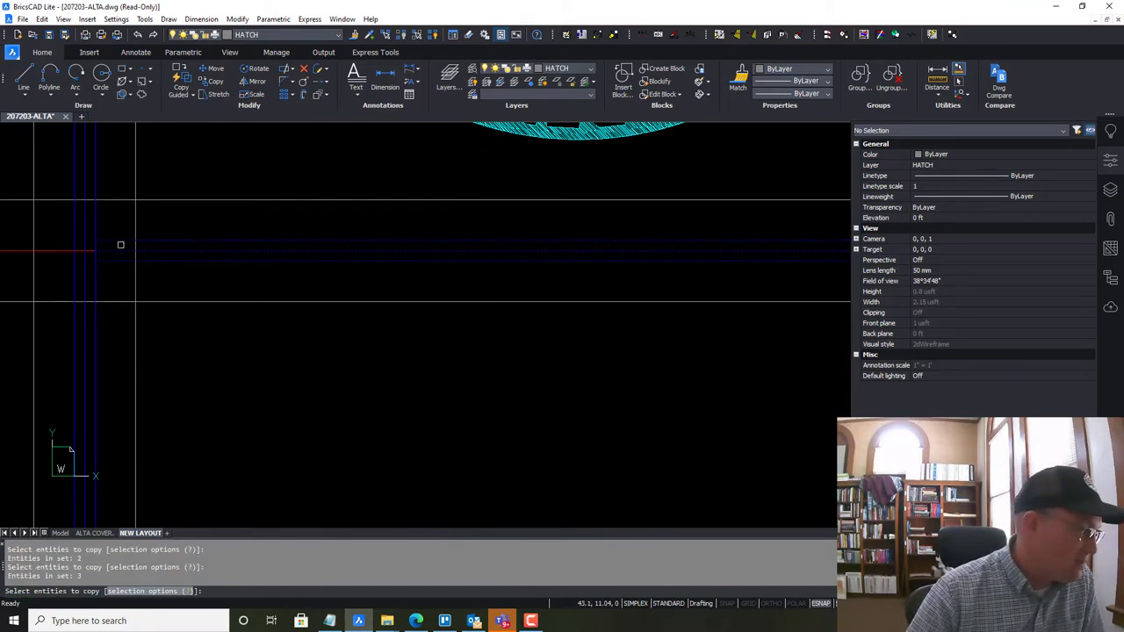
pyautogui.click(94, 250)
pyautogui.scroll(-3, 133, 248)
pyautogui.scroll(2, 396, 319)
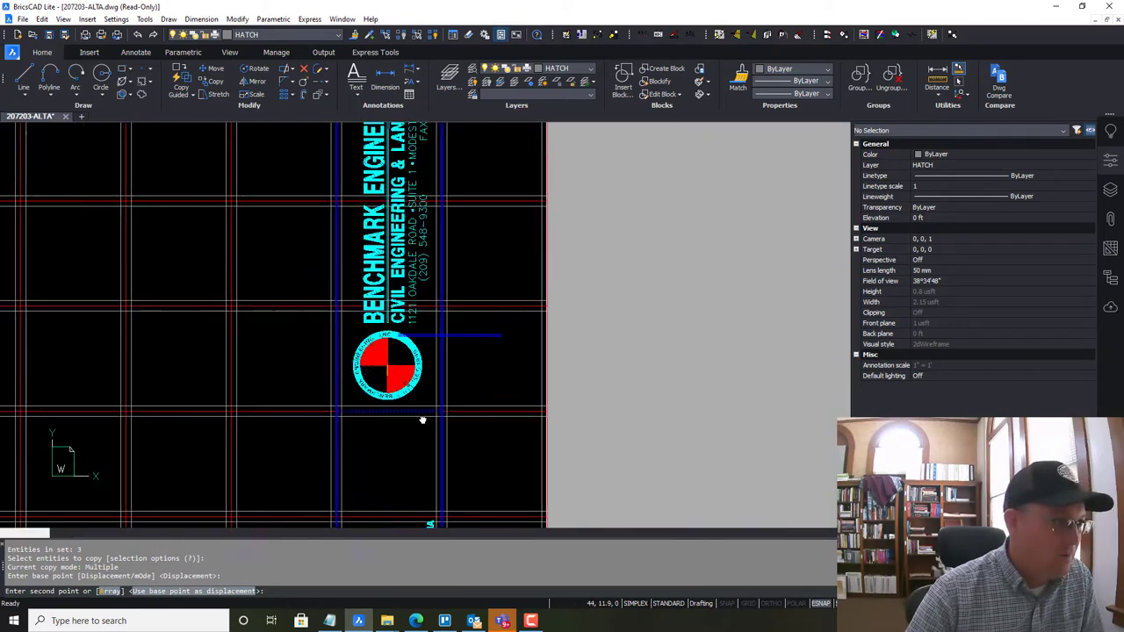
pyautogui.scroll(5, 379, 355)
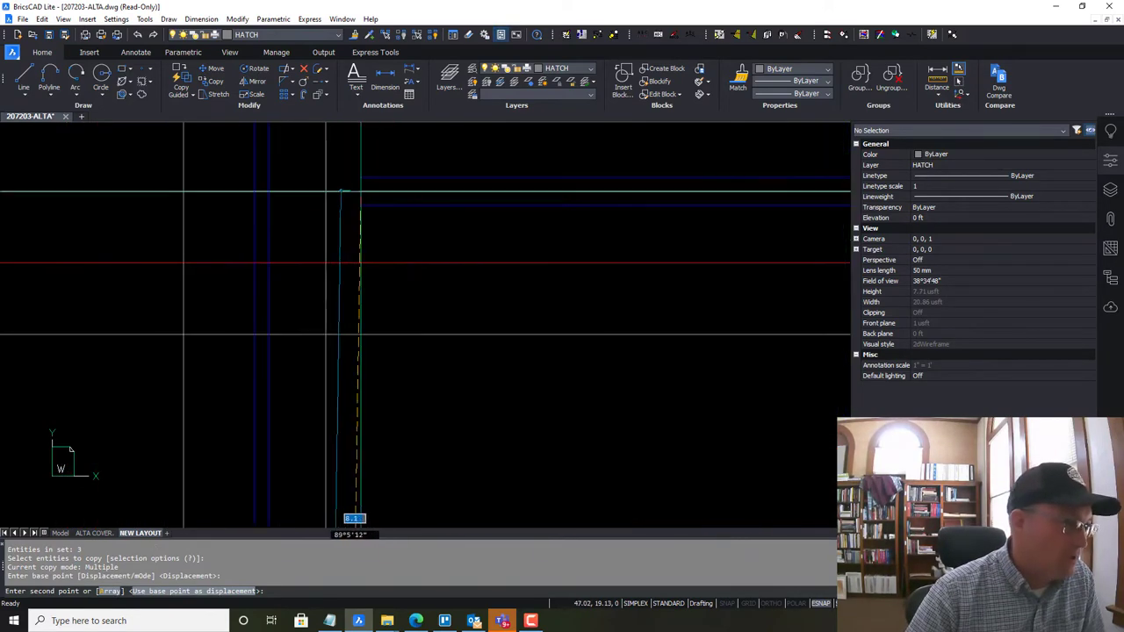
pyautogui.scroll(-3, 290, 272)
pyautogui.scroll(1, 333, 290)
pyautogui.scroll(5, 327, 195)
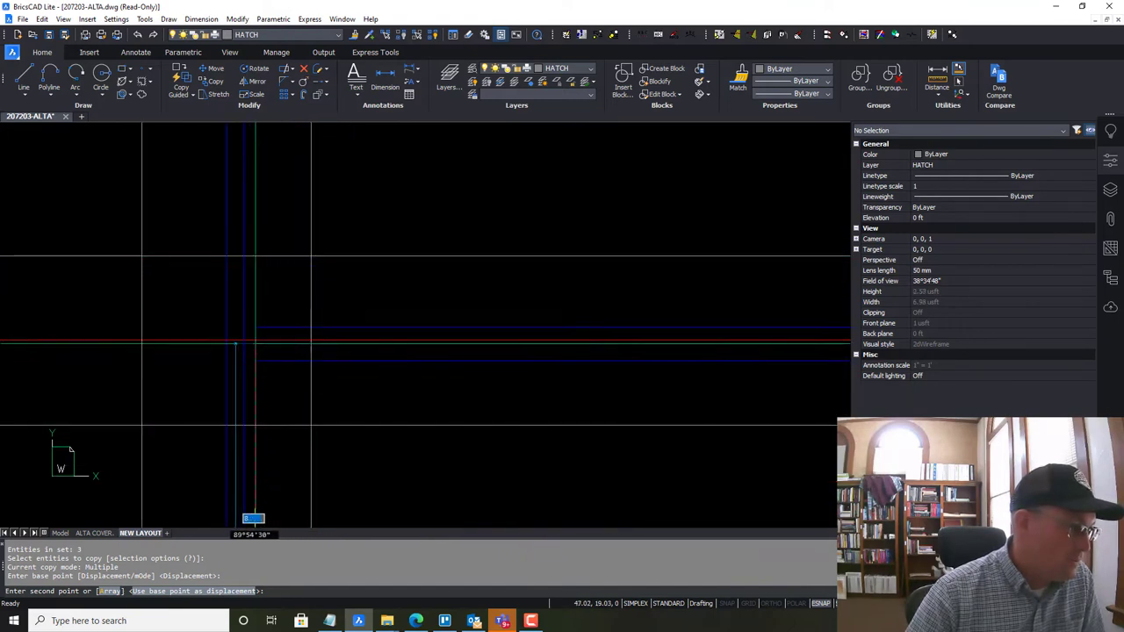
pyautogui.click(243, 340)
pyautogui.press('Escape')
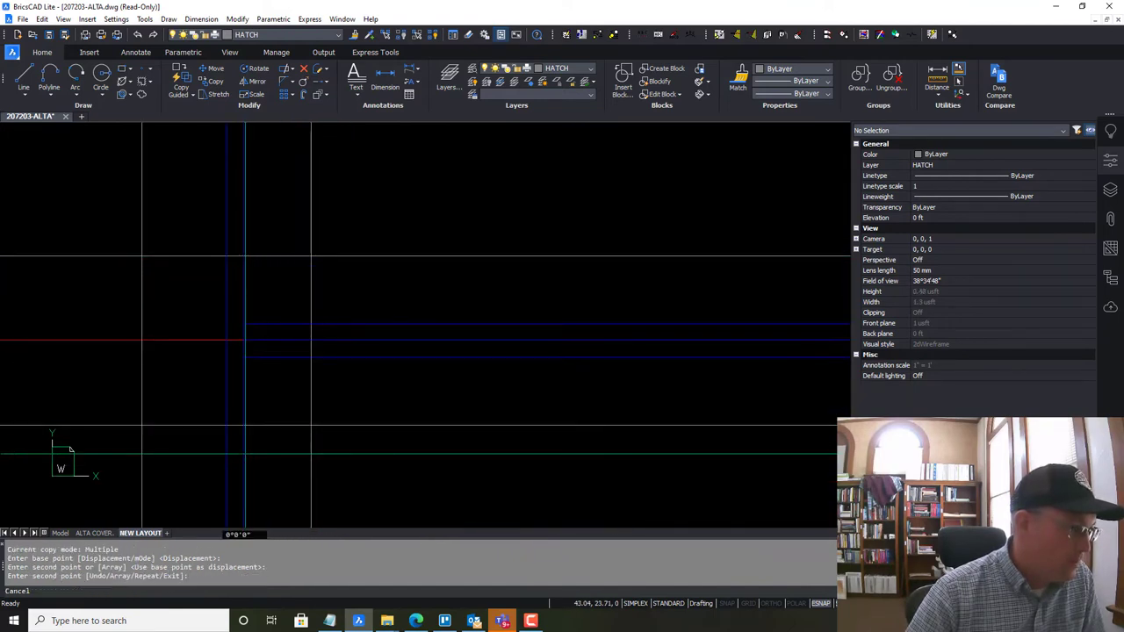
# Extend the short outer line of the title block's left border up to the middle line of the copied triple divider
pyautogui.scroll(-4, 256, 343)
pyautogui.moveTo(261, 408); pyautogui.dragTo(349, 264, button='middle')
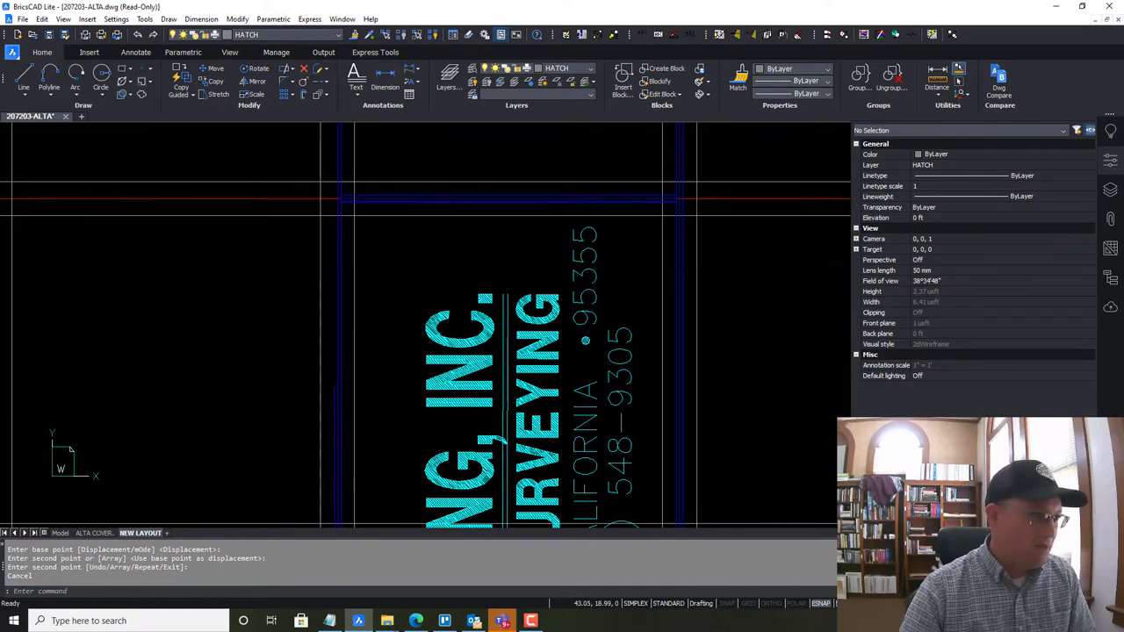
pyautogui.scroll(4, 344, 203)
pyautogui.write('EX')
pyautogui.press('Return')
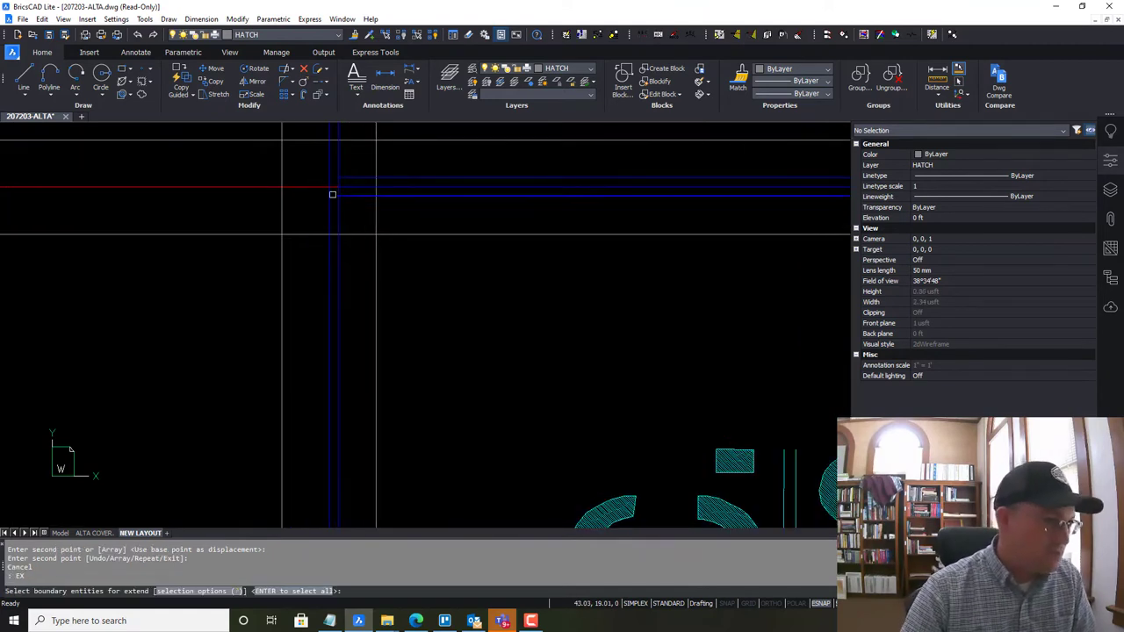
pyautogui.press('Return')
pyautogui.scroll(-4, 324, 396)
pyautogui.scroll(3, 310, 471)
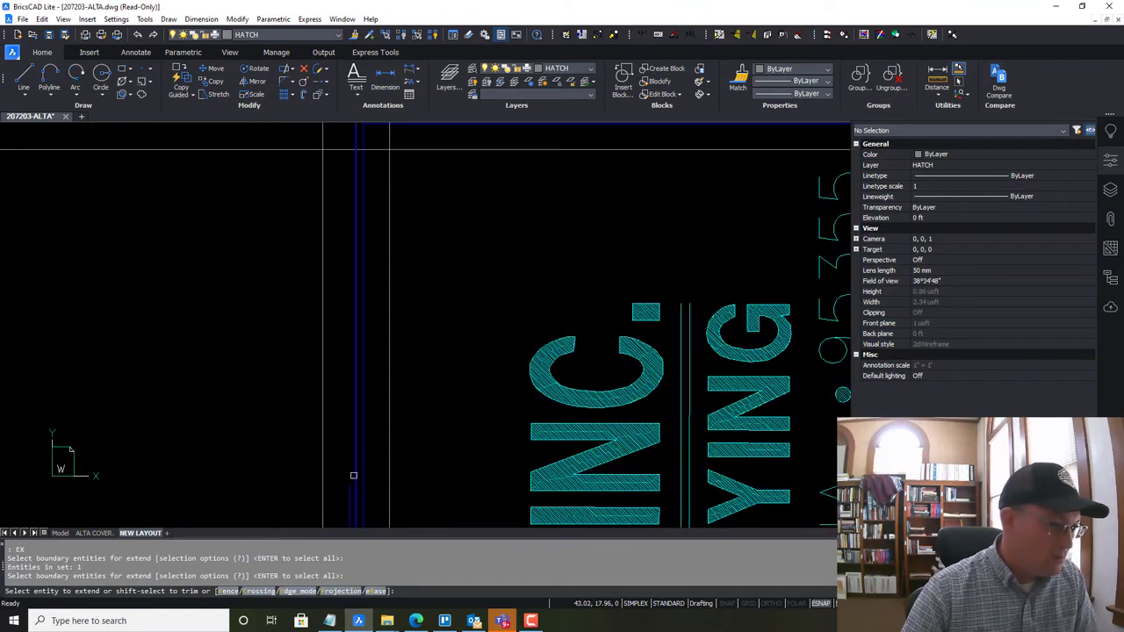
pyautogui.click(347, 491)
pyautogui.moveTo(376, 237); pyautogui.dragTo(384, 412, button='middle')
pyautogui.press('Escape')
# Trim the left border's blue lines above the red grid line running through the copied triple divider
pyautogui.scroll(3, 392, 320)
pyautogui.moveTo(393, 320)
pyautogui.mouseDown(button='middle')
pyautogui.moveTo(390, 362)
pyautogui.moveTo(351, 355)
pyautogui.mouseUp(button='middle')
pyautogui.scroll(-3, 351, 354)
pyautogui.moveTo(639, 389)
pyautogui.mouseDown(button='middle')
pyautogui.moveTo(392, 369)
pyautogui.moveTo(690, 366)
pyautogui.mouseUp(button='middle')
pyautogui.scroll(2, 373, 301)
pyautogui.scroll(3, 393, 314)
pyautogui.press('Return')
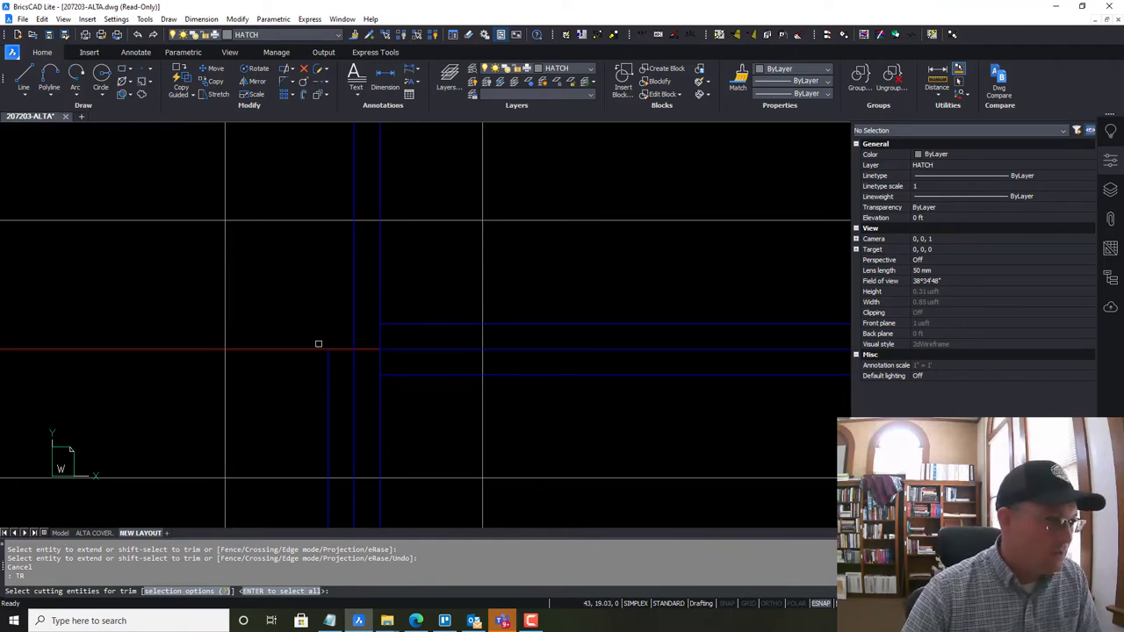
pyautogui.click(337, 260)
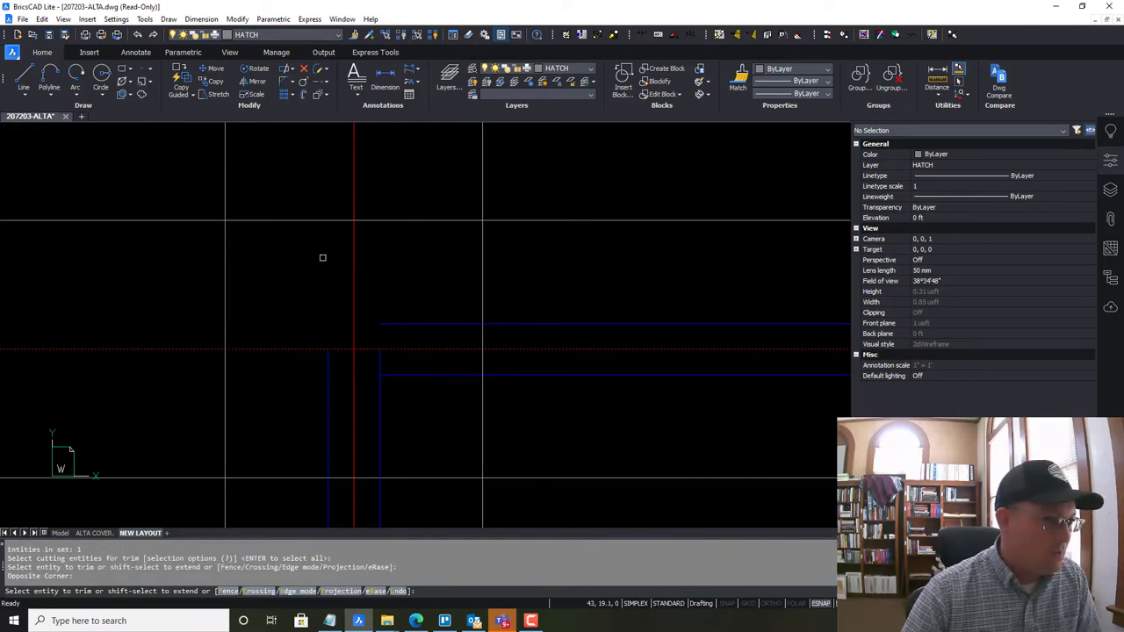
# Trim the right border's three blue lines above the same red grid line
pyautogui.scroll(-5, 332, 262)
pyautogui.moveTo(630, 278); pyautogui.dragTo(504, 287, button='middle')
pyautogui.scroll(2, 722, 264)
pyautogui.scroll(2, 683, 295)
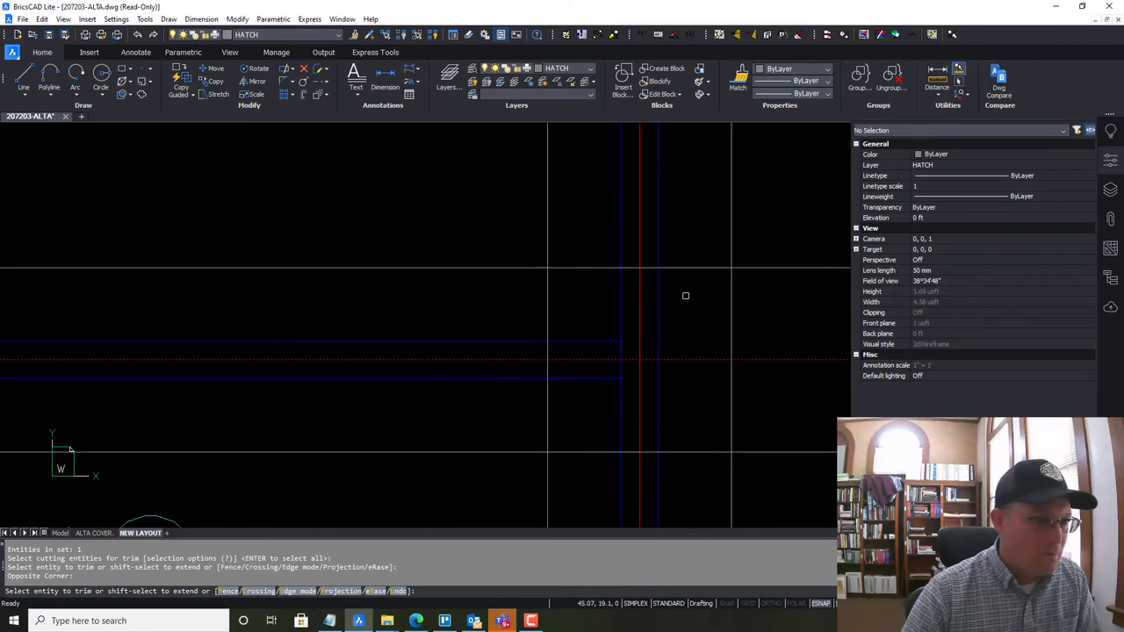
pyautogui.click(683, 298)
pyautogui.click(558, 293)
pyautogui.press('Escape')
# Examine how the triple border lines meet at the title block's lower right corner
pyautogui.scroll(-6, 609, 295)
pyautogui.scroll(-6, 612, 294)
pyautogui.moveTo(611, 295); pyautogui.dragTo(587, 92, button='middle')
pyautogui.moveTo(601, 402); pyautogui.dragTo(574, 261, button='middle')
pyautogui.scroll(6, 577, 365)
pyautogui.scroll(2, 622, 308)
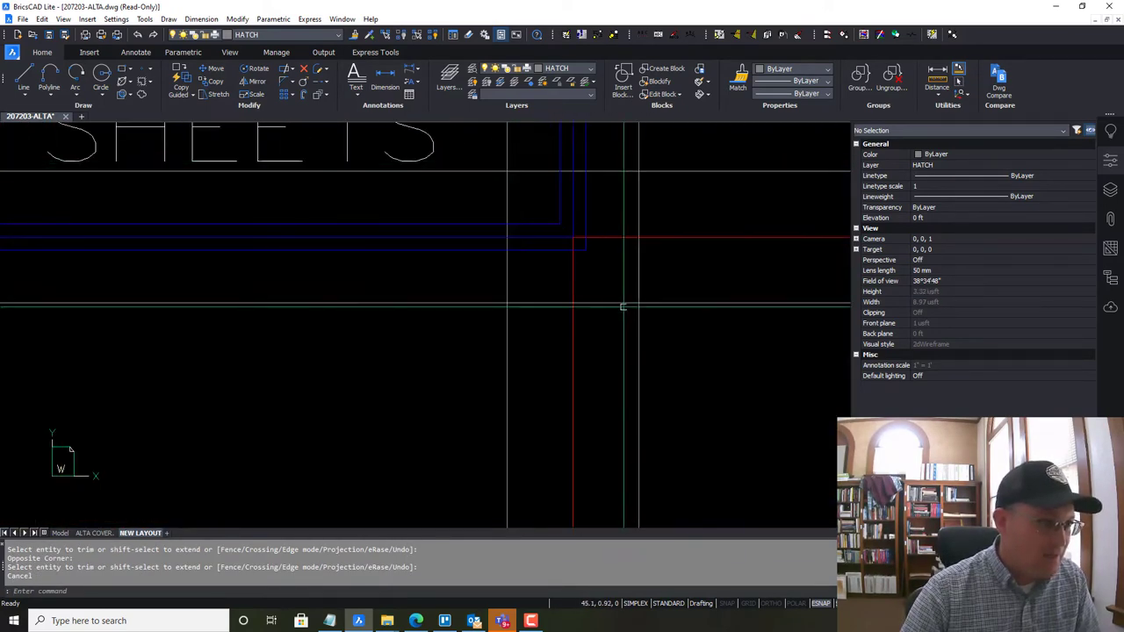
pyautogui.scroll(-6, 562, 316)
pyautogui.scroll(1, 509, 336)
# Fillet the outer pair and the inner pair of border lines at the title block's upper left corner with radius 0
pyautogui.scroll(6, 510, 336)
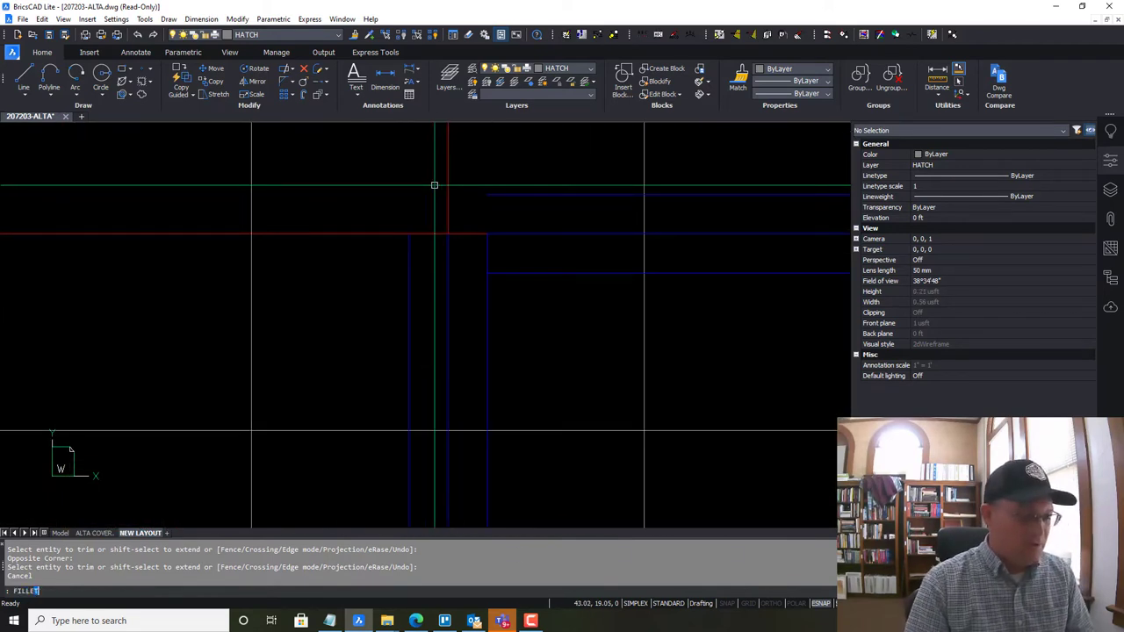
pyautogui.press('Return')
pyautogui.write('R')
pyautogui.press('Return')
pyautogui.press('Return')
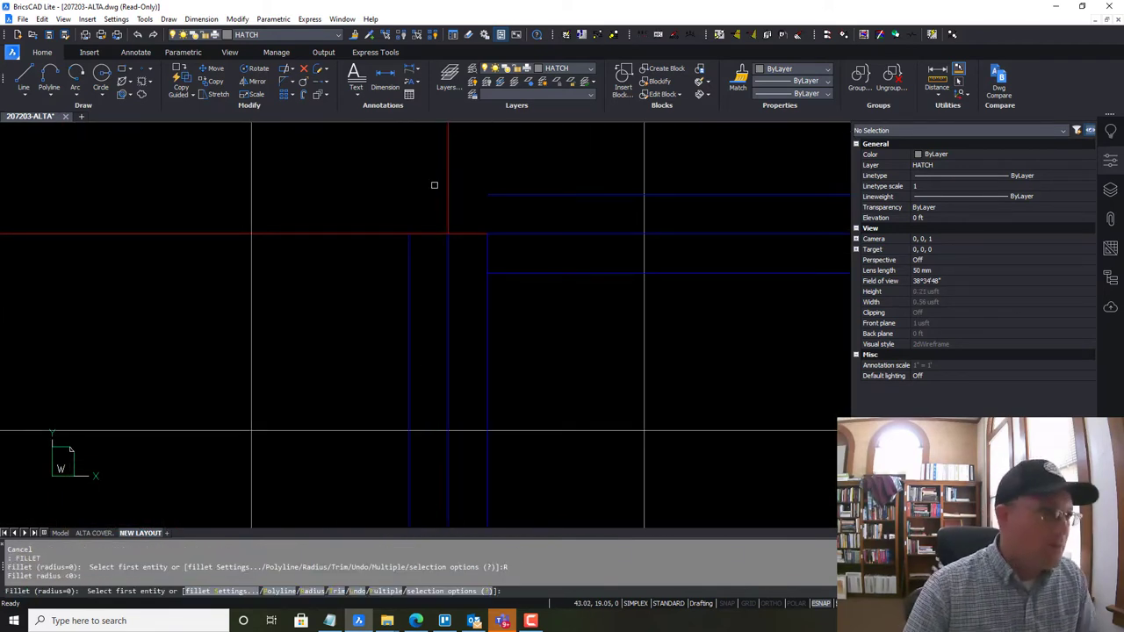
pyautogui.click(407, 249)
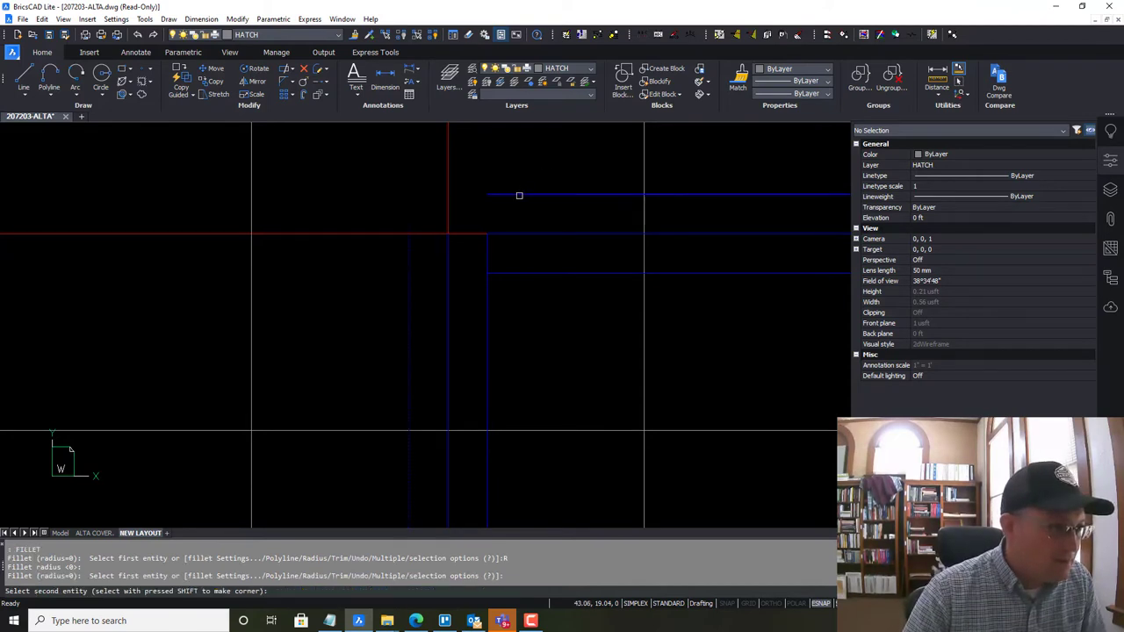
pyautogui.click(519, 195)
pyautogui.press('Return')
pyautogui.click(507, 272)
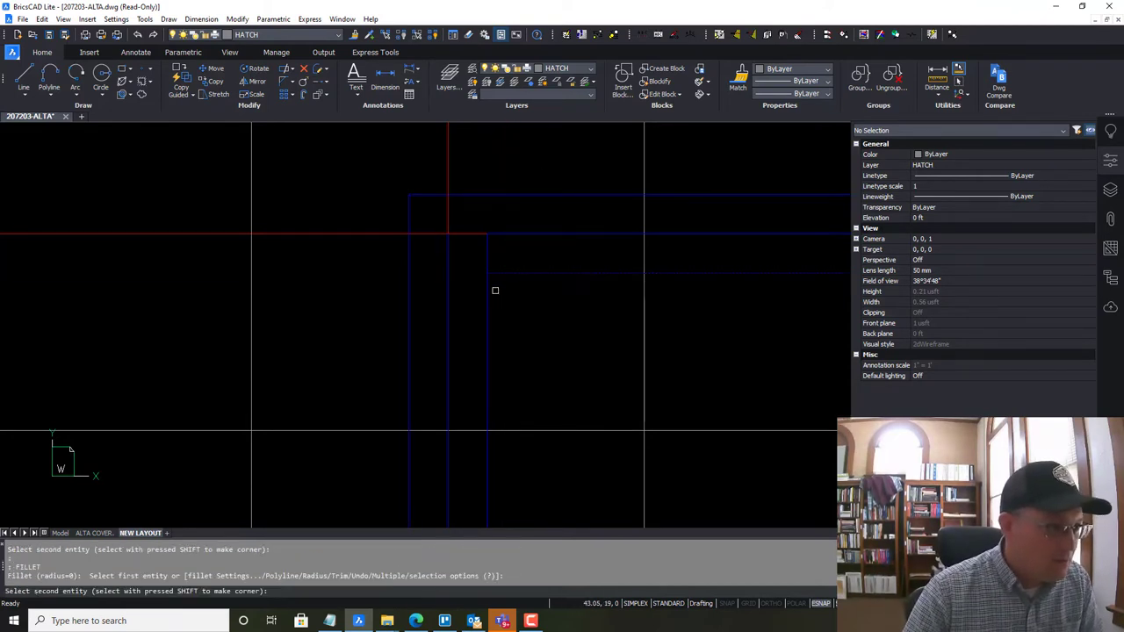
pyautogui.click(487, 295)
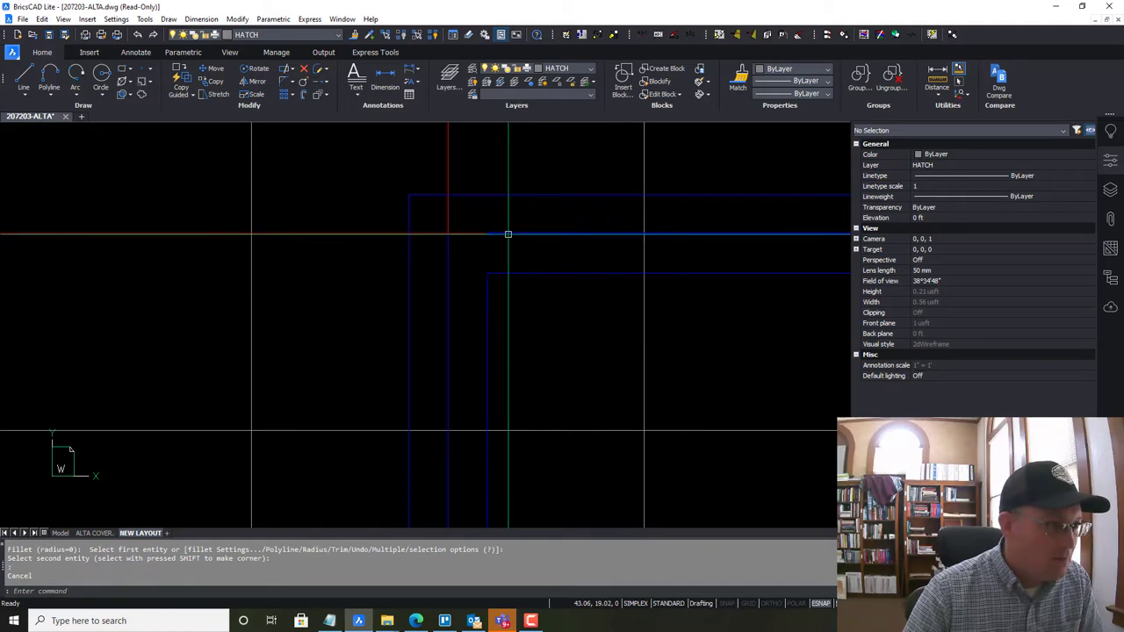
# Stretch the left end of the top border's middle line to the middle vertical line at the red grid intersection
pyautogui.click(485, 233)
pyautogui.click(487, 233)
pyautogui.click(449, 235)
pyautogui.press('Escape')
# Fillet the inner pair and the outer pair of border lines at the title block's upper right corner with radius 0
pyautogui.scroll(-3, 484, 269)
pyautogui.moveTo(520, 292)
pyautogui.mouseDown(button='middle')
pyautogui.moveTo(424, 306)
pyautogui.moveTo(97, 286)
pyautogui.mouseUp(button='middle')
pyautogui.moveTo(712, 307); pyautogui.dragTo(409, 289, button='middle')
pyautogui.moveTo(562, 303); pyautogui.dragTo(344, 314, button='middle')
pyautogui.scroll(3, 556, 333)
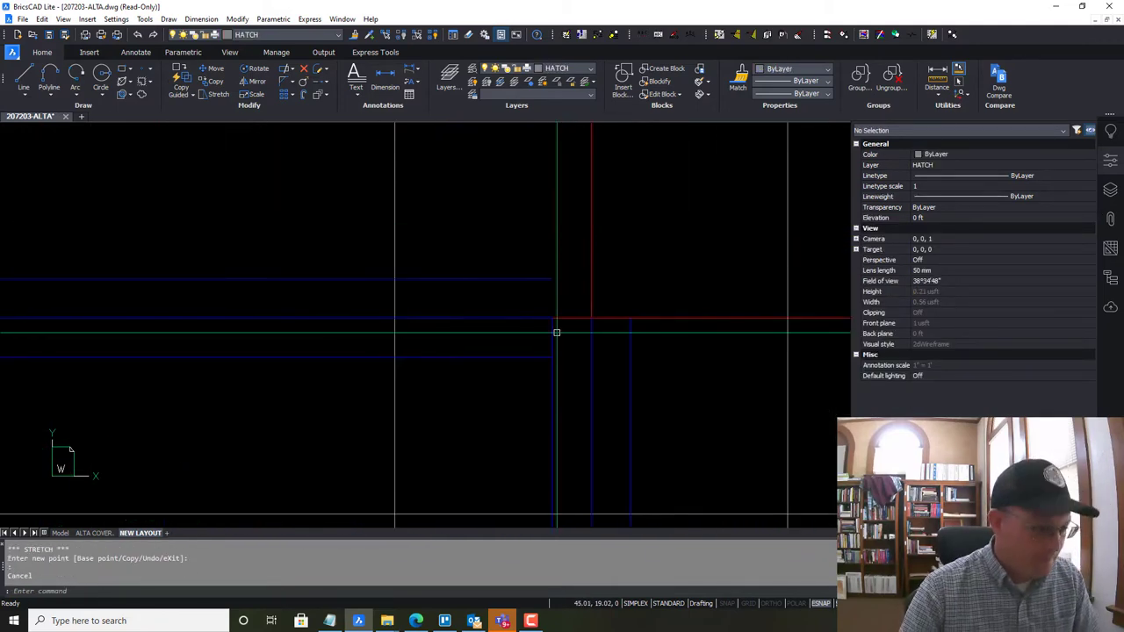
pyautogui.write('et')
pyautogui.press('Return')
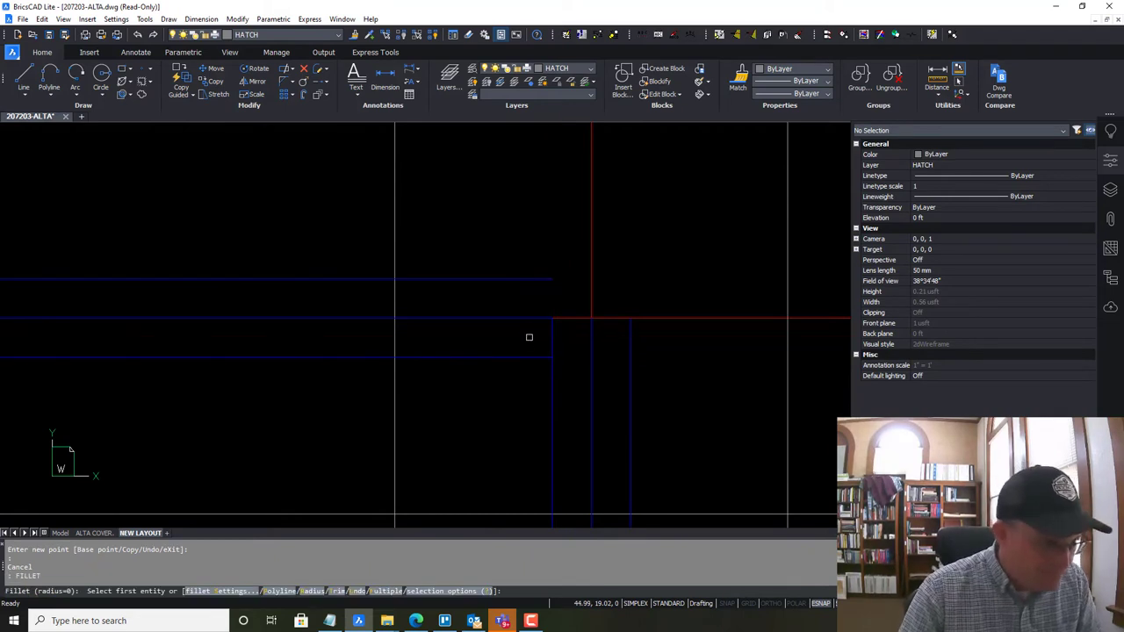
pyautogui.click(528, 357)
pyautogui.click(551, 390)
pyautogui.press('Return')
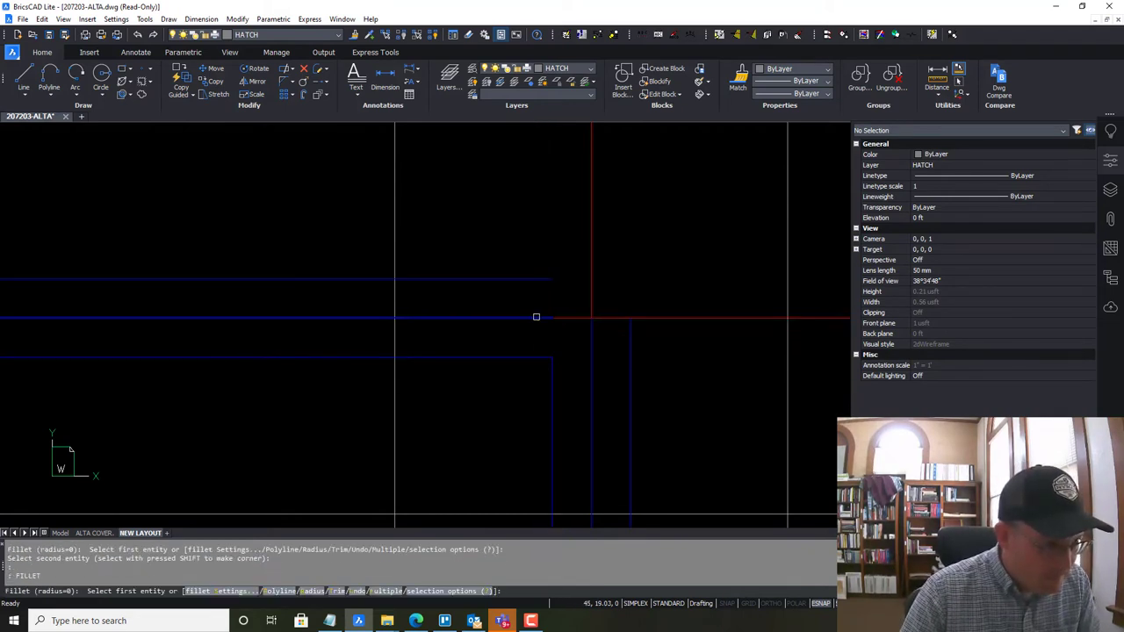
pyautogui.click(538, 281)
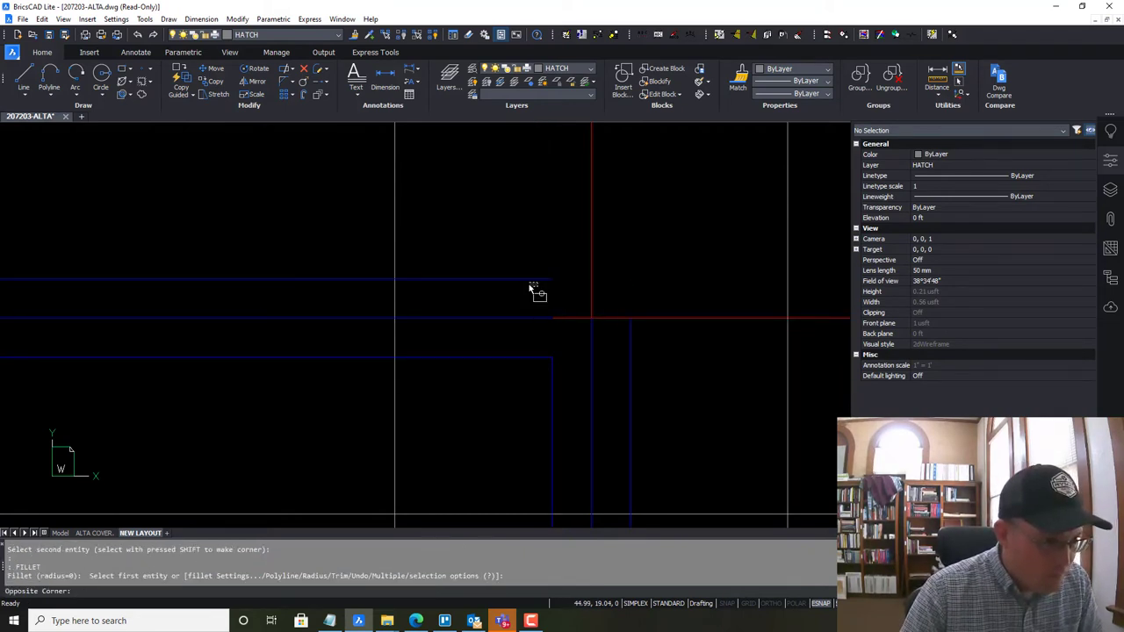
pyautogui.click(525, 276)
pyautogui.click(630, 344)
pyautogui.press('Escape')
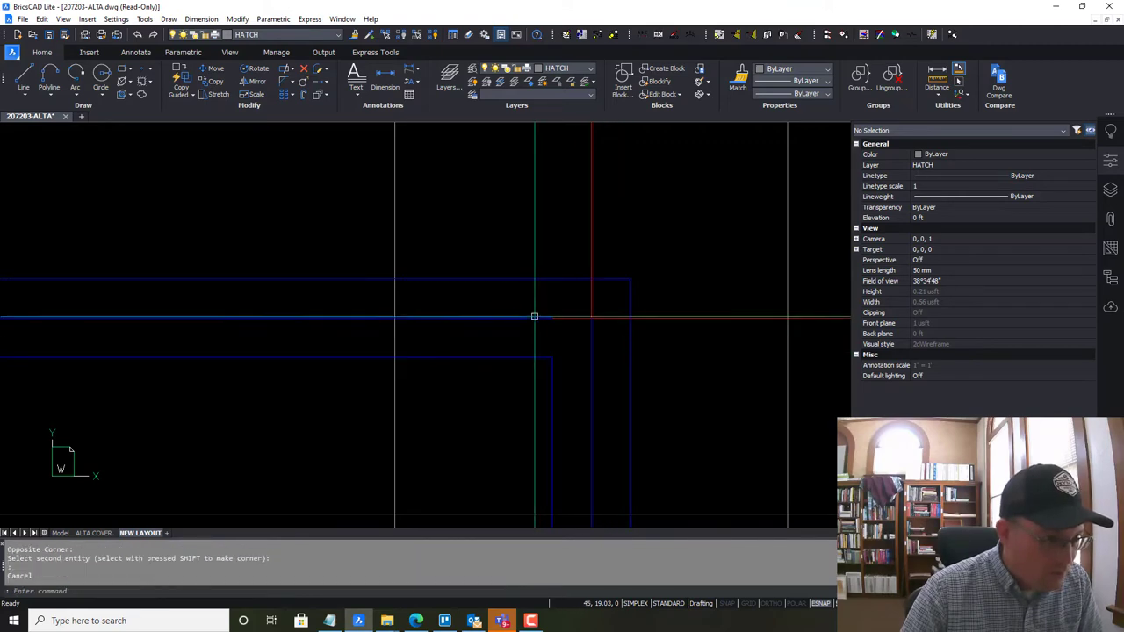
# Stretch the right end of the top border's middle line to the right border's middle line at the red grid intersection
pyautogui.click(533, 319)
pyautogui.click(589, 318)
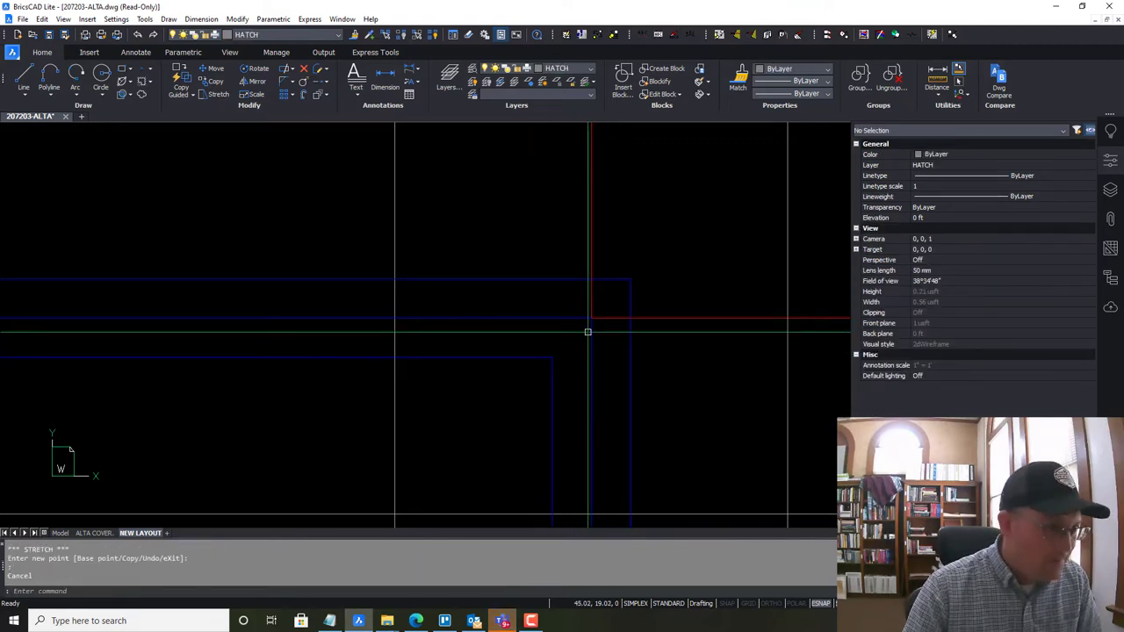
pyautogui.scroll(-5, 587, 327)
pyautogui.scroll(-4, 585, 352)
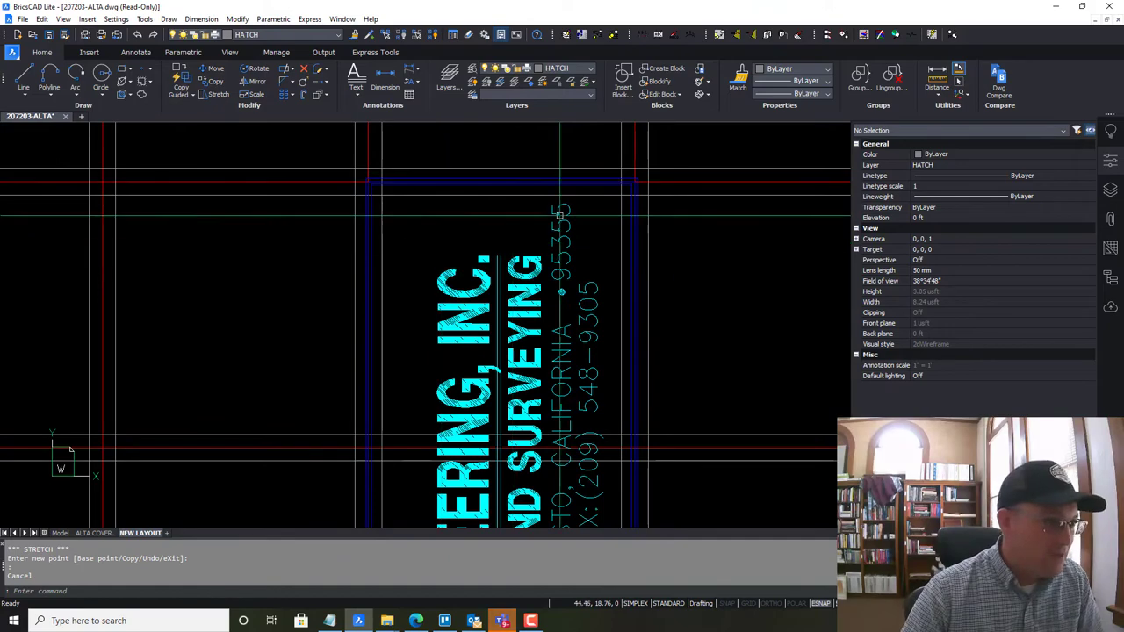
# Examine the placement of the survey title text between the logo divider and the sheet number divider
pyautogui.scroll(-5, 592, 184)
pyautogui.moveTo(573, 376); pyautogui.dragTo(478, 168, button='middle')
pyautogui.scroll(3, 501, 285)
pyautogui.scroll(-5, 503, 285)
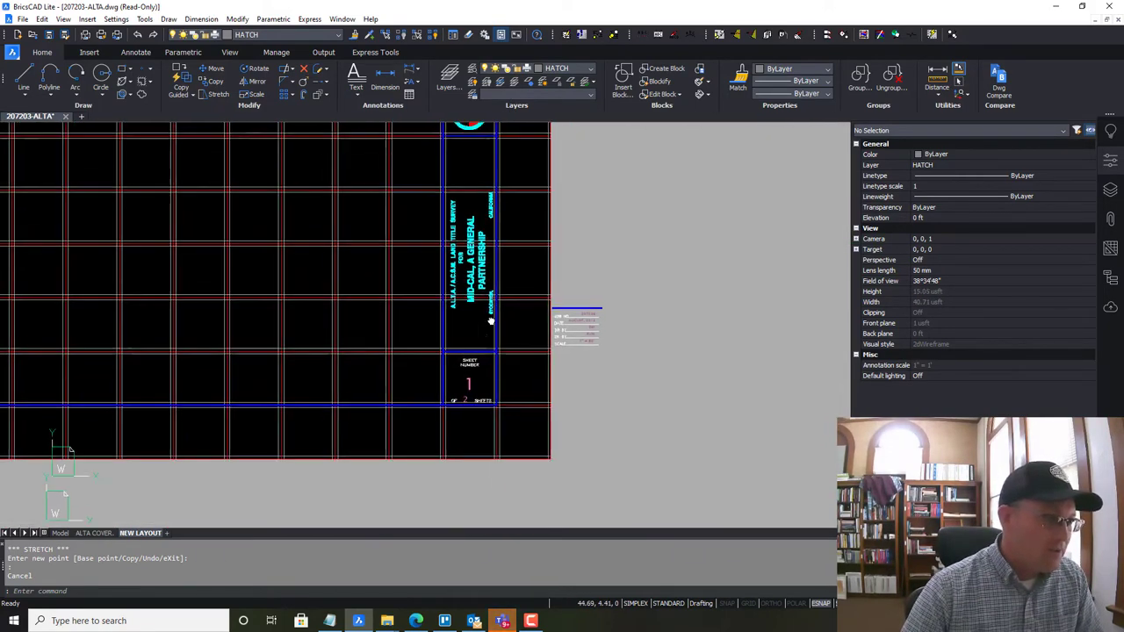
pyautogui.scroll(2, 481, 420)
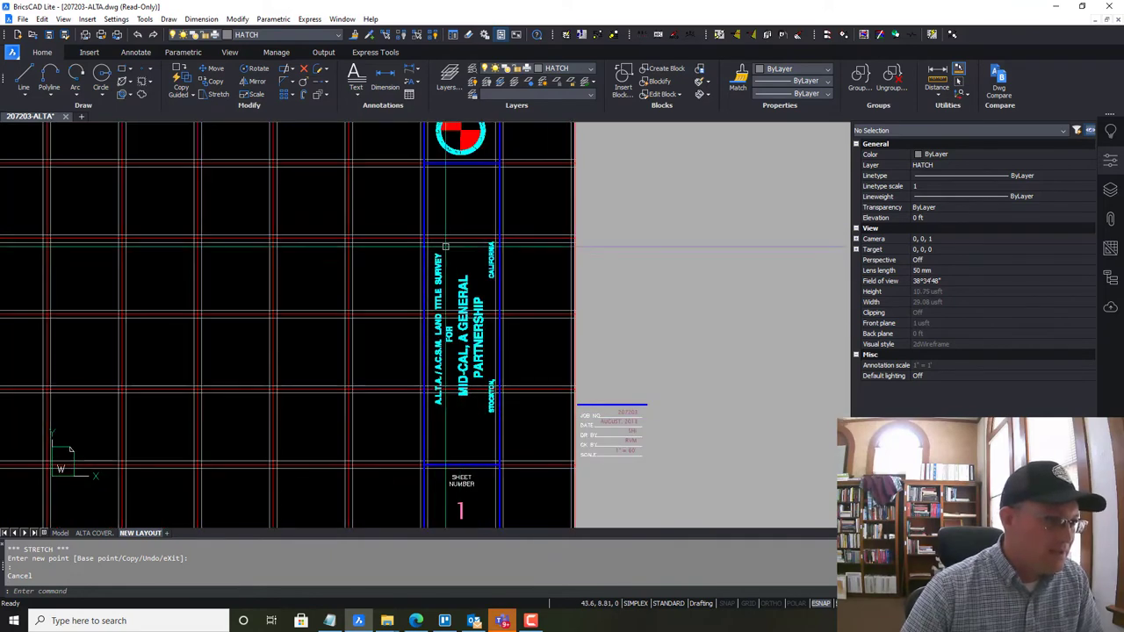
pyautogui.scroll(4, 414, 412)
pyautogui.scroll(-4, 501, 427)
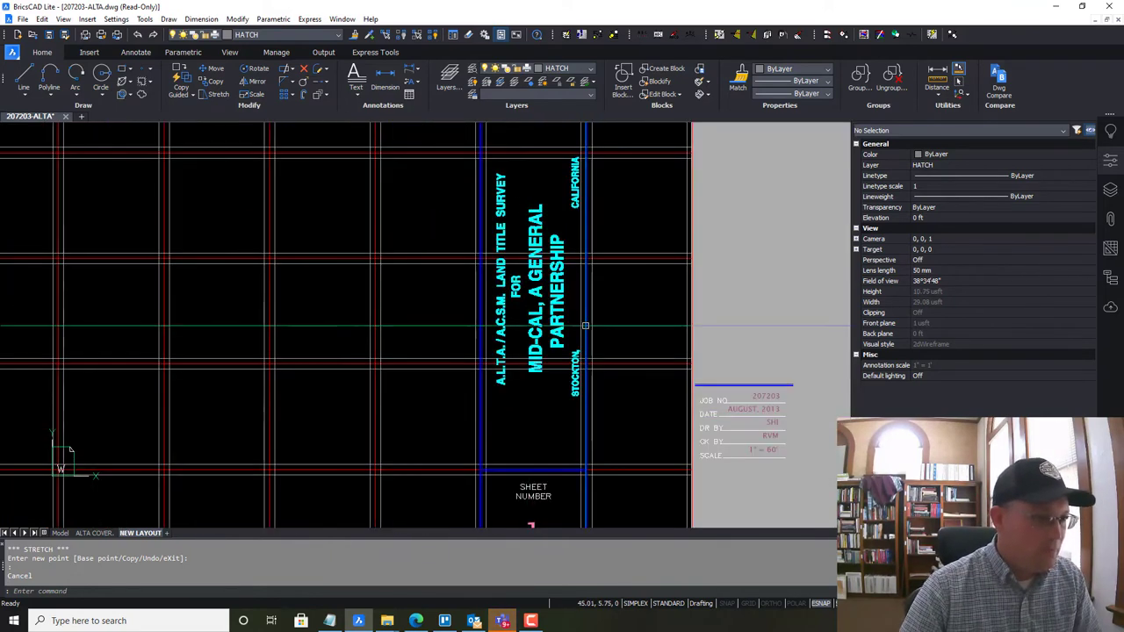
pyautogui.scroll(2, 575, 475)
pyautogui.moveTo(551, 416)
pyautogui.mouseDown(button='middle')
pyautogui.moveTo(557, 181)
pyautogui.moveTo(558, 344)
pyautogui.mouseUp(button='middle')
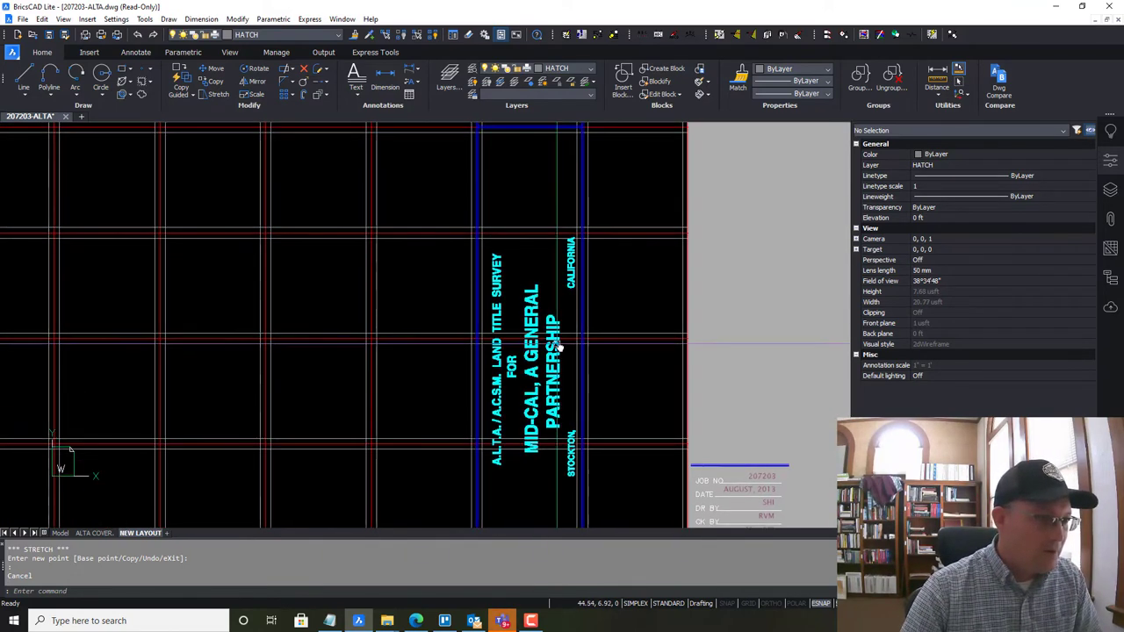
# Draw a vertical construction line along the right border from the red grid intersection beside STOCKTON up to the logo divider
pyautogui.scroll(5, 493, 459)
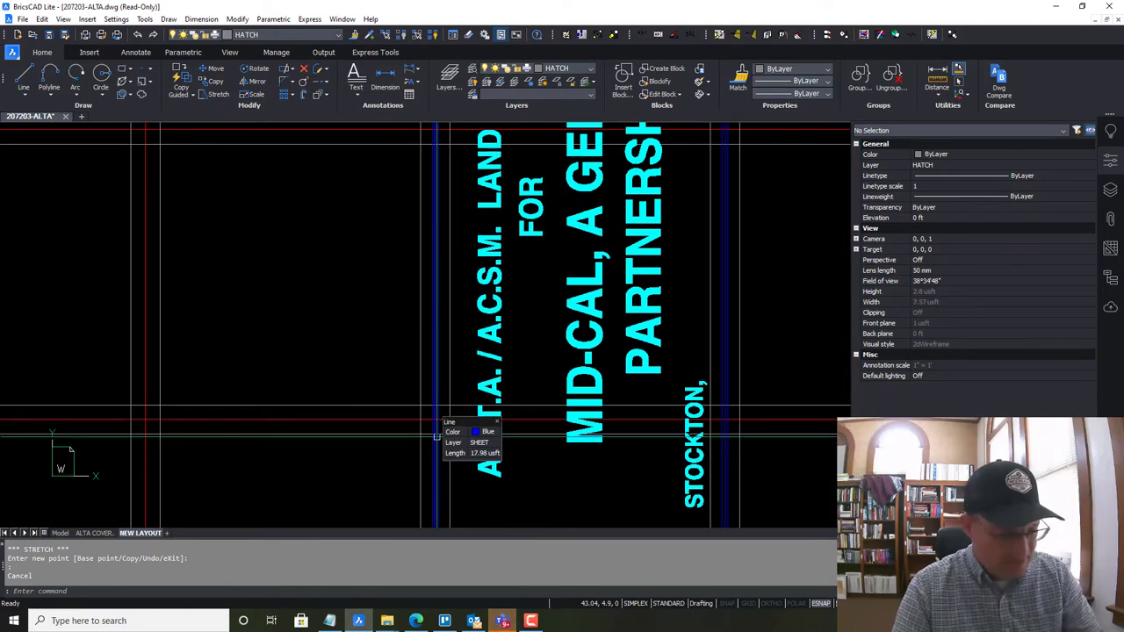
pyautogui.write('L')
pyautogui.press('Return')
pyautogui.scroll(3, 450, 396)
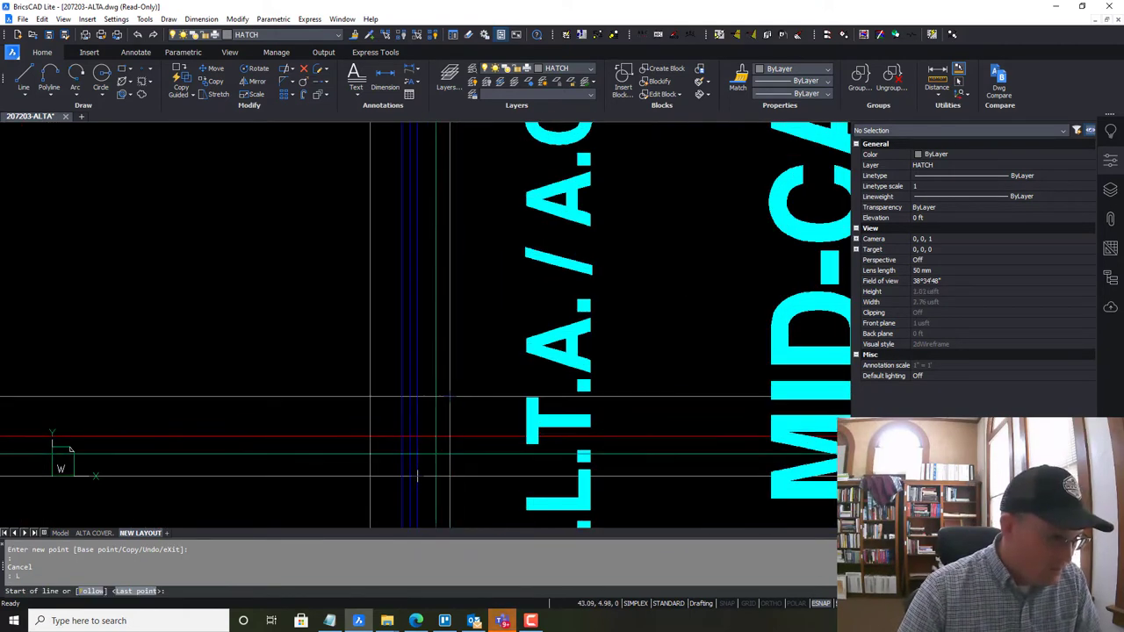
pyautogui.scroll(-5, 544, 345)
pyautogui.scroll(4, 692, 345)
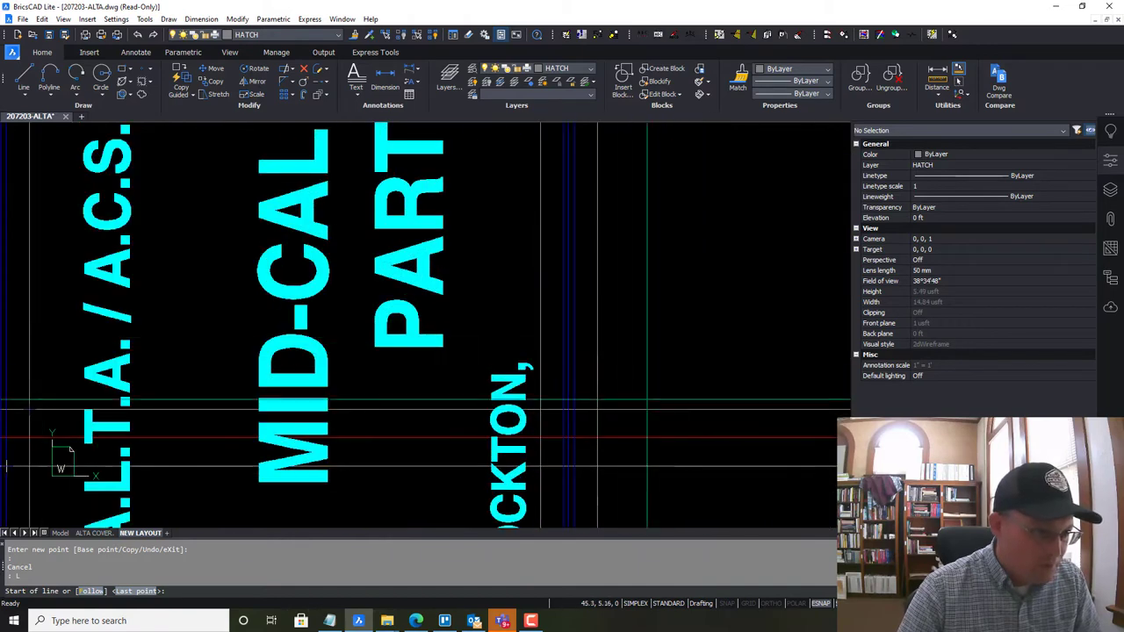
pyautogui.scroll(-5, 569, 436)
pyautogui.click(552, 205)
pyautogui.scroll(-3, 612, 310)
pyautogui.moveTo(613, 310); pyautogui.dragTo(573, 494, button='middle')
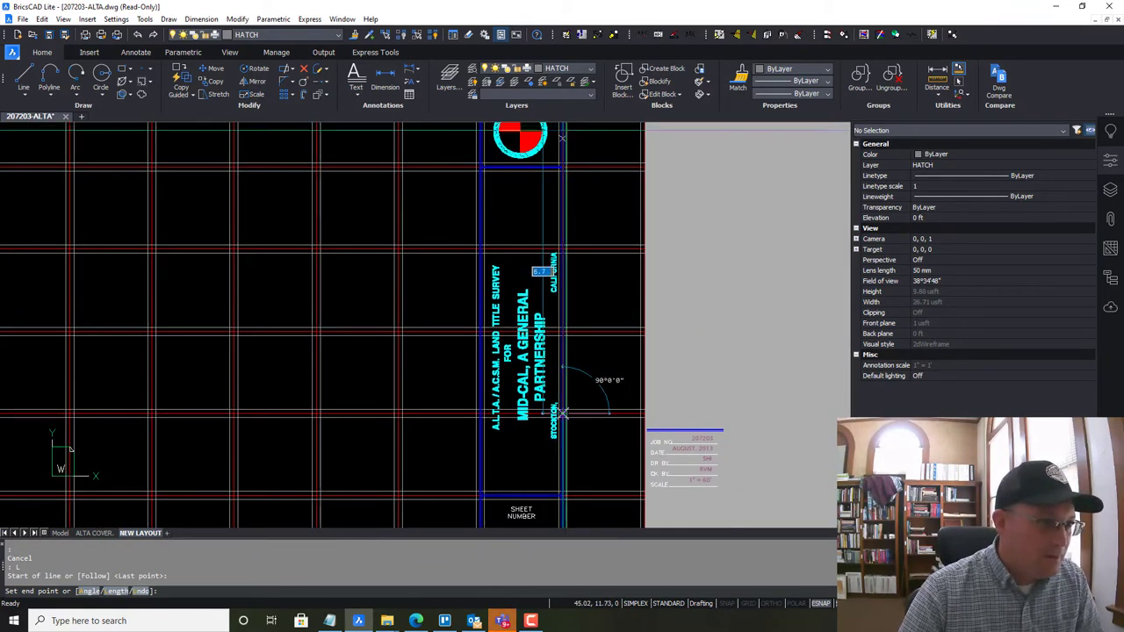
pyautogui.scroll(5, 561, 163)
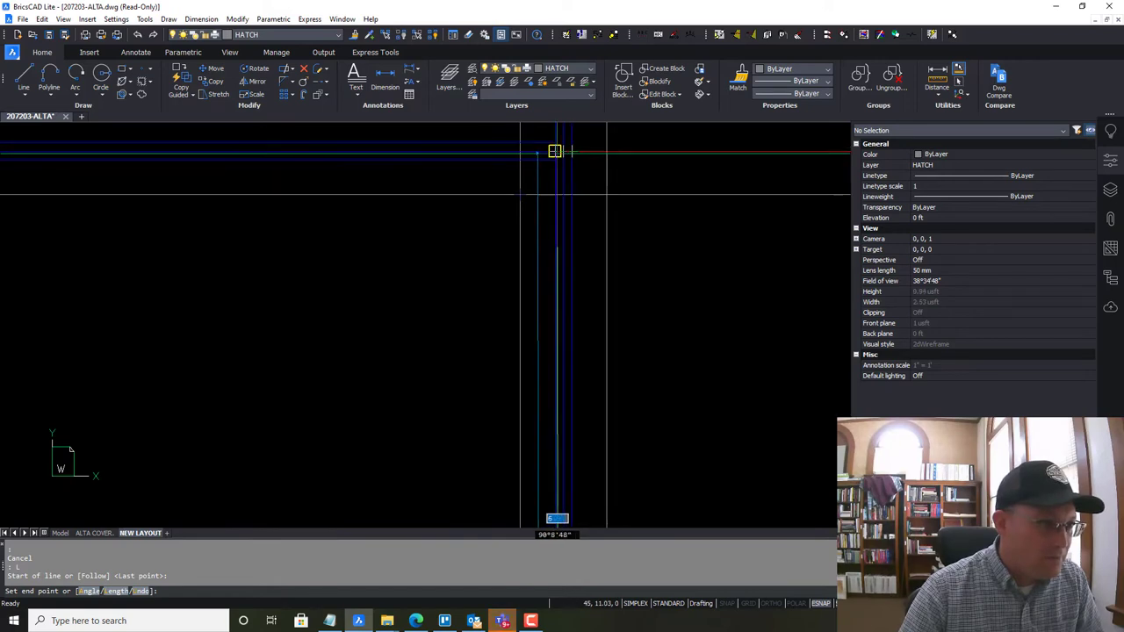
pyautogui.click(563, 151)
pyautogui.press('Escape')
pyautogui.scroll(-4, 571, 176)
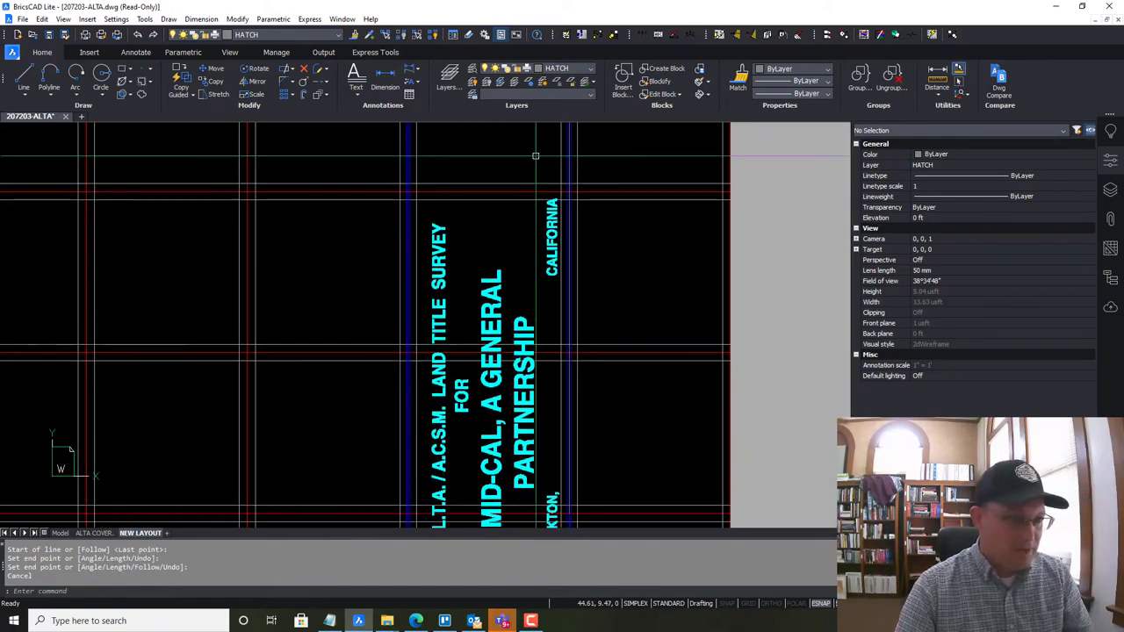
# Draw a horizontal line from the vertical construction line's midpoint perpendicular to the left border's inner line
pyautogui.write('l')
pyautogui.press('Return')
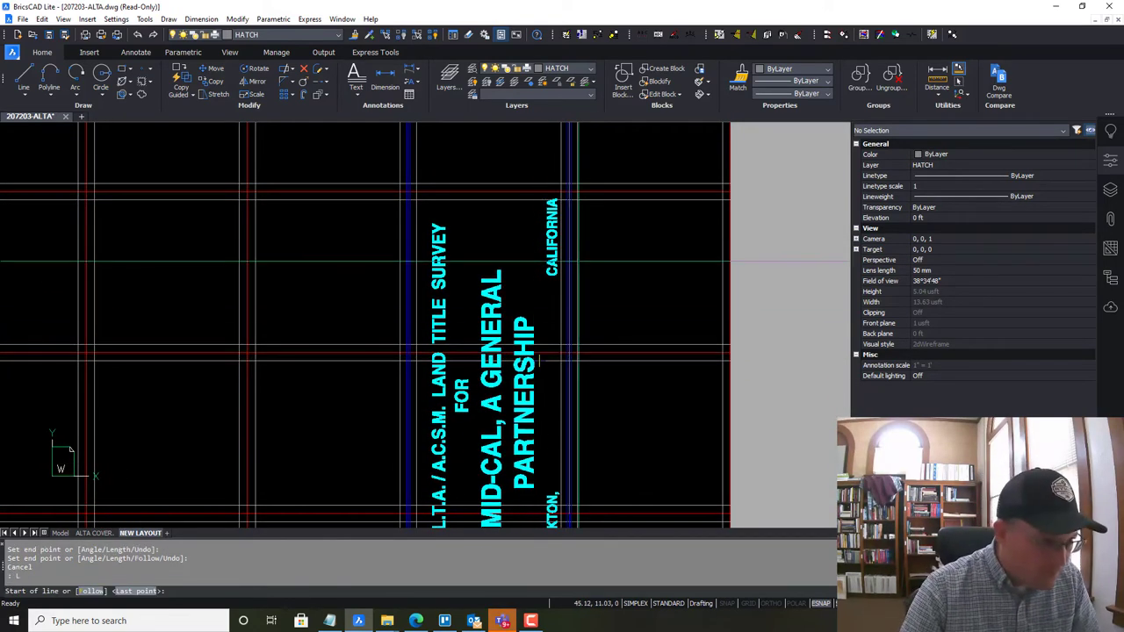
pyautogui.scroll(3, 569, 271)
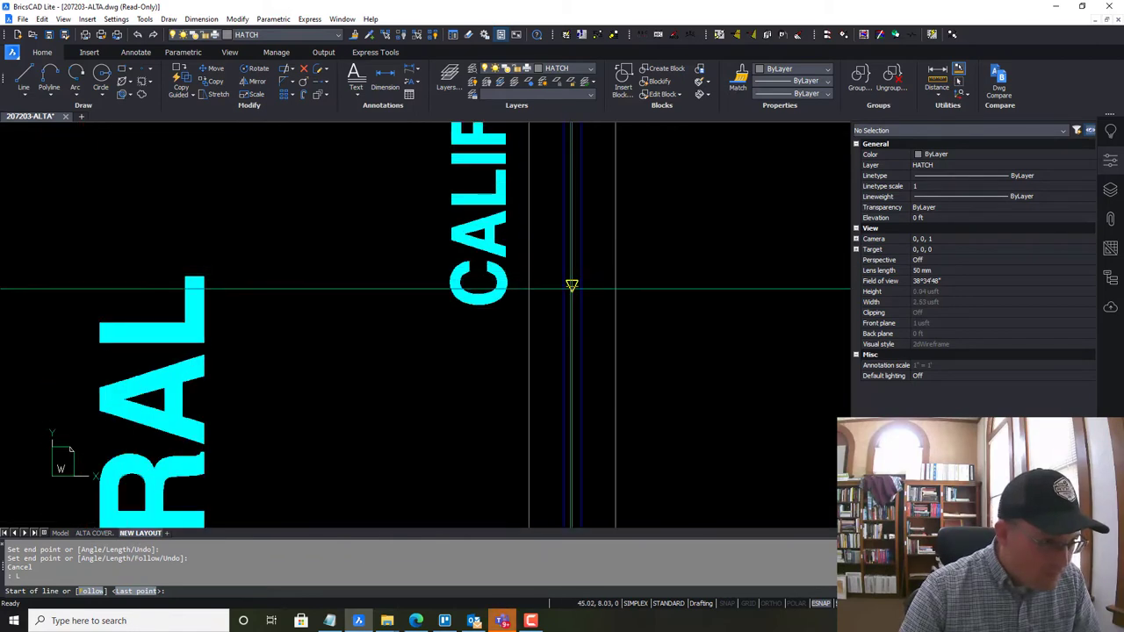
pyautogui.scroll(-4, 526, 276)
pyautogui.scroll(3, 389, 273)
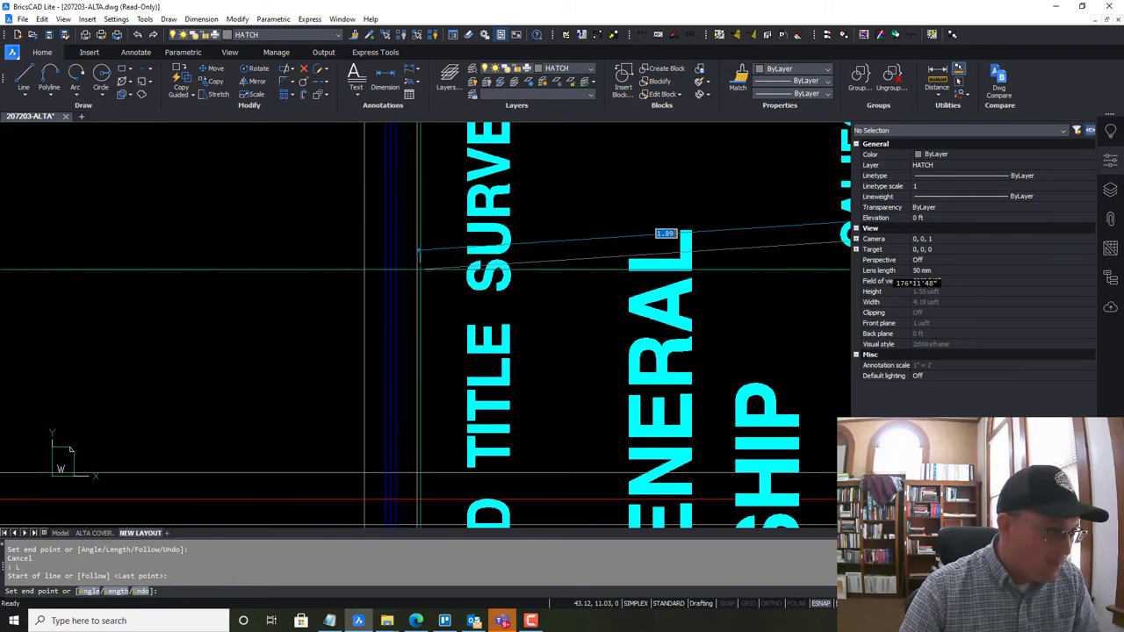
pyautogui.write('2')
pyautogui.press('Return')
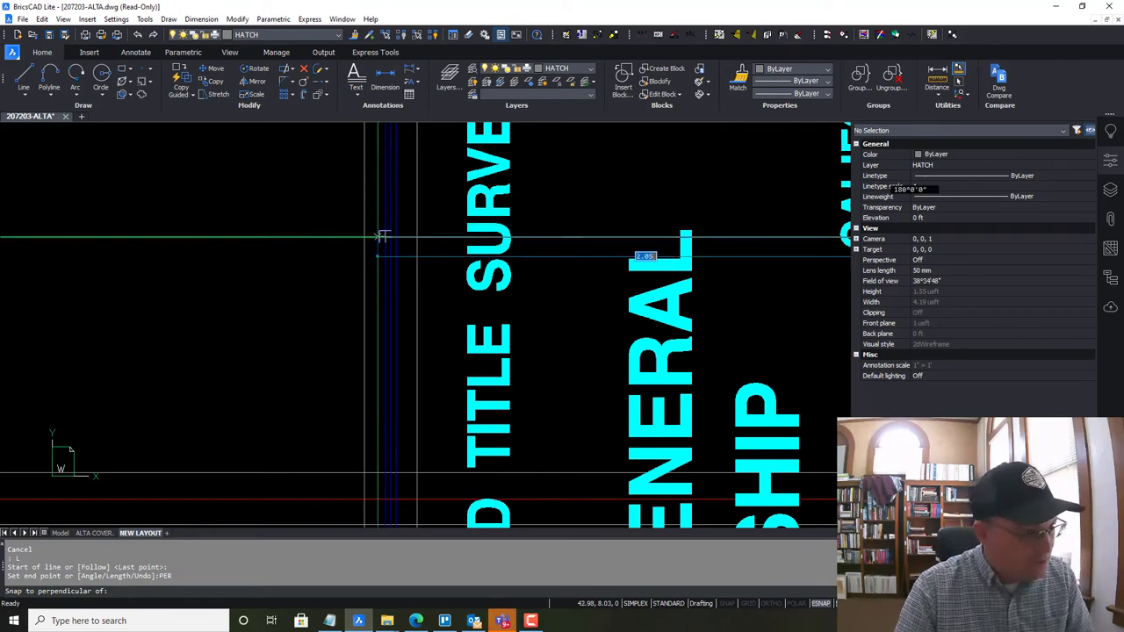
pyautogui.click(389, 235)
pyautogui.press('Escape')
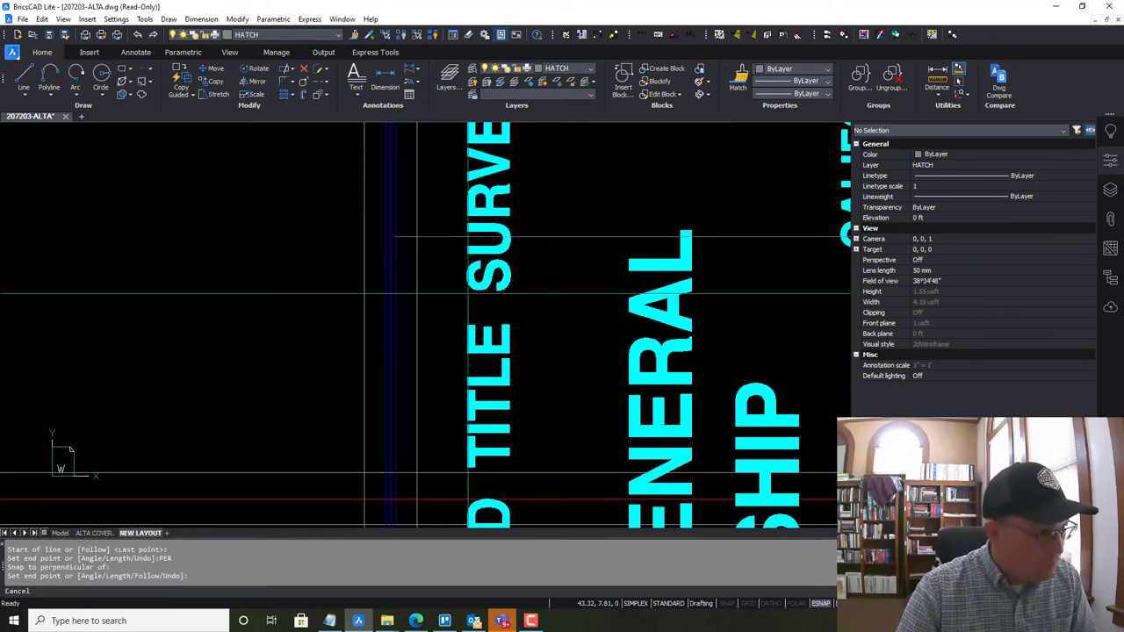
# Move the MID-CAL, A GENERAL PARTNERSHIP text up so it centres on the horizontal construction line, using a perpendicular snap
pyautogui.scroll(-5, 628, 311)
pyautogui.moveTo(628, 311); pyautogui.dragTo(554, 321, button='middle')
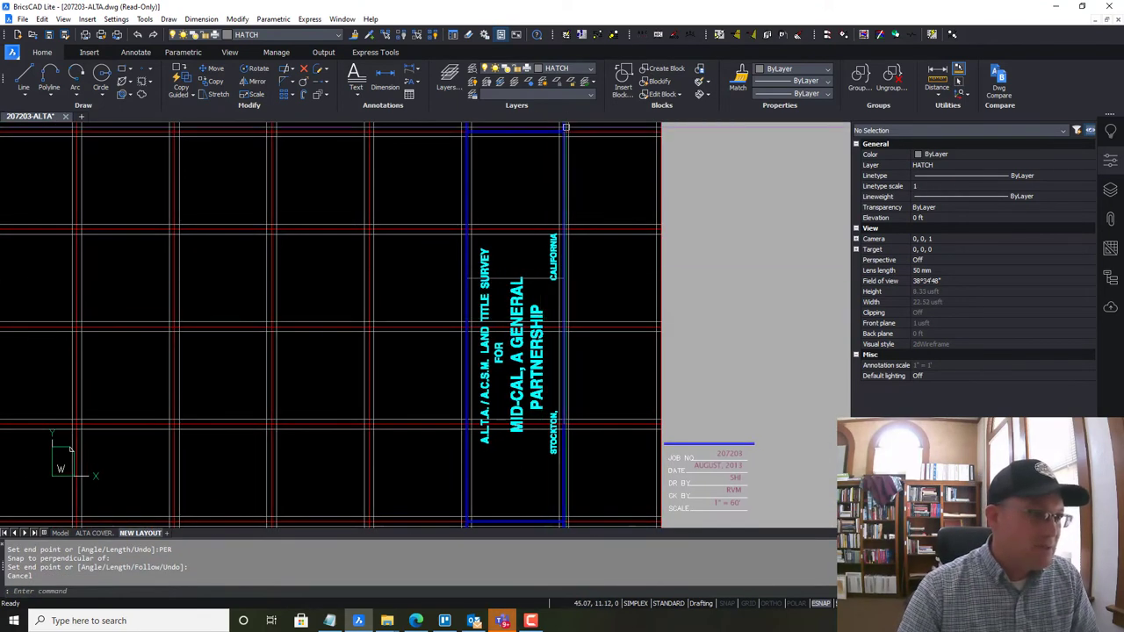
pyautogui.click(535, 297)
pyautogui.click(529, 265)
pyautogui.press('Escape')
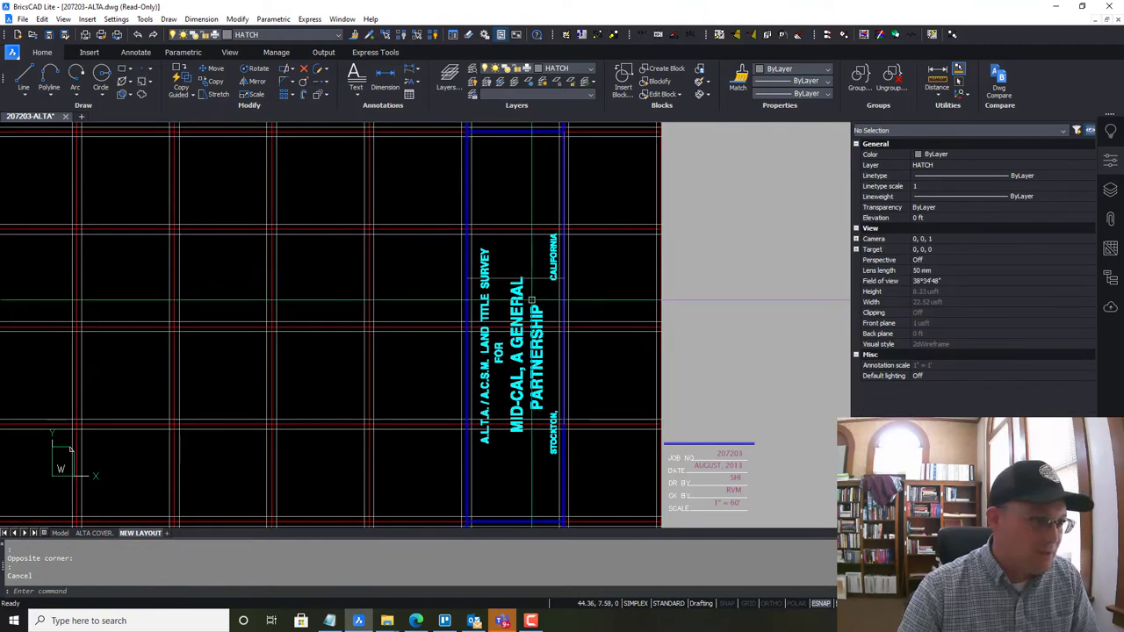
pyautogui.click(518, 327)
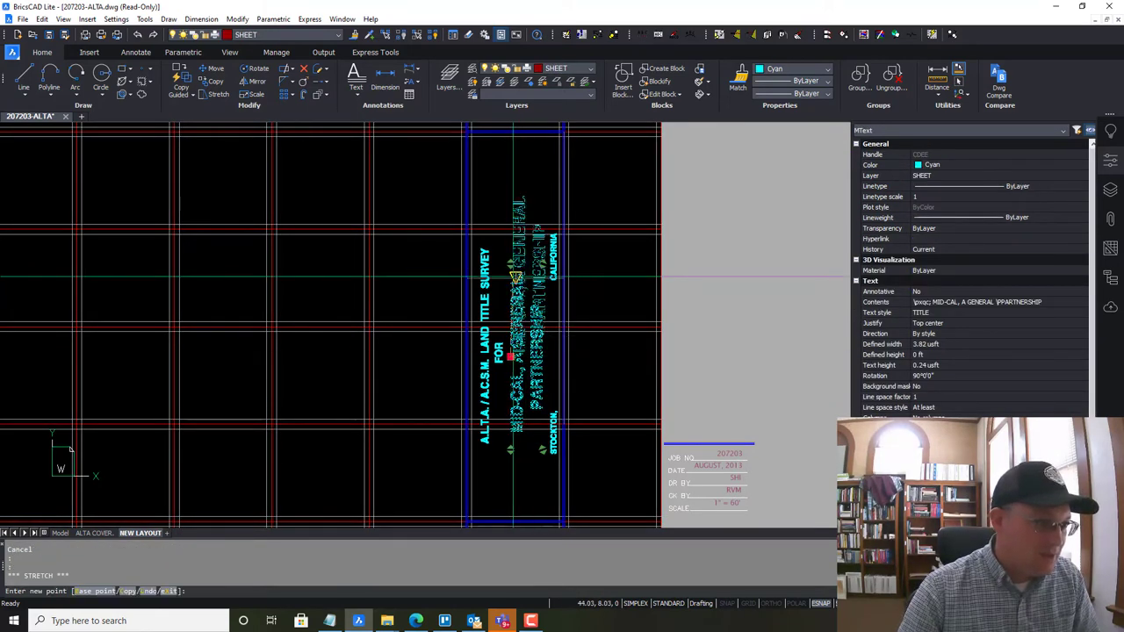
pyautogui.click(505, 279)
pyautogui.press('Escape')
# Move the FOR text perpendicular to the horizontal construction line so it centres there
pyautogui.click(498, 349)
pyautogui.click(497, 352)
pyautogui.click(498, 352)
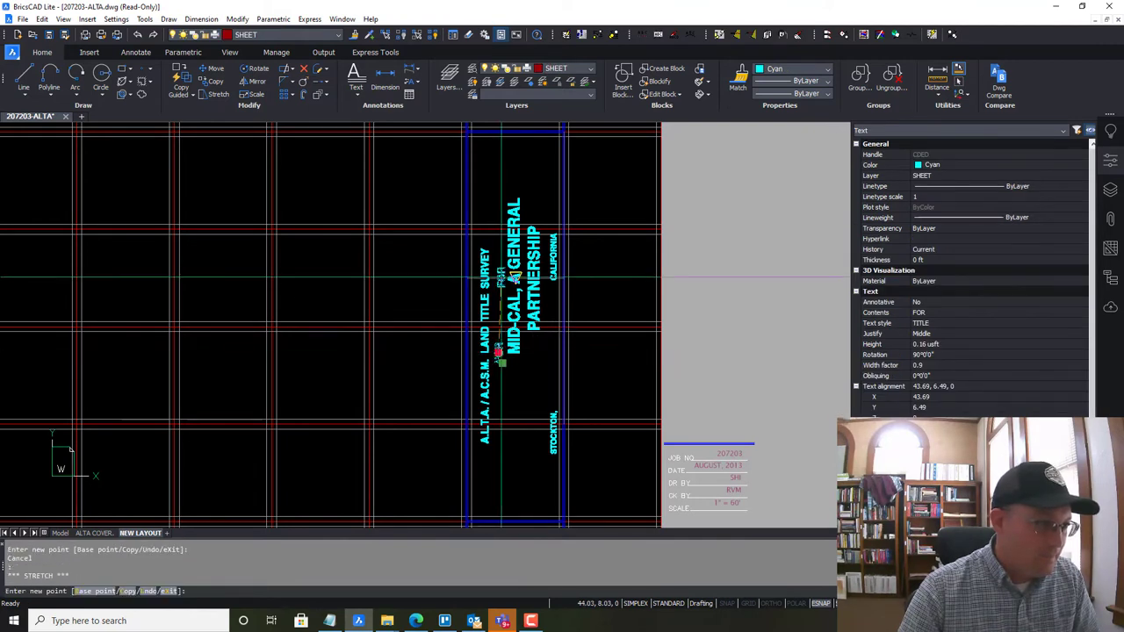
pyautogui.click(498, 277)
pyautogui.press('Escape')
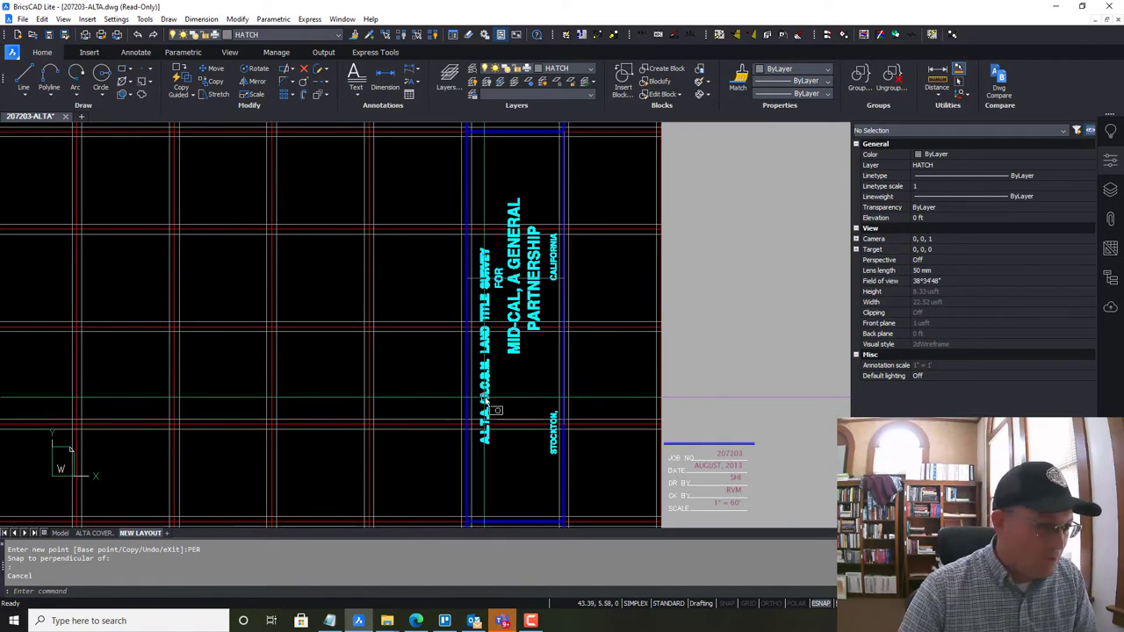
# Centre the A.L.T.A. / A.C.S.M. LAND TITLE SURVEY text on the horizontal construction line with a perpendicular snap
pyautogui.click(484, 352)
pyautogui.click(484, 346)
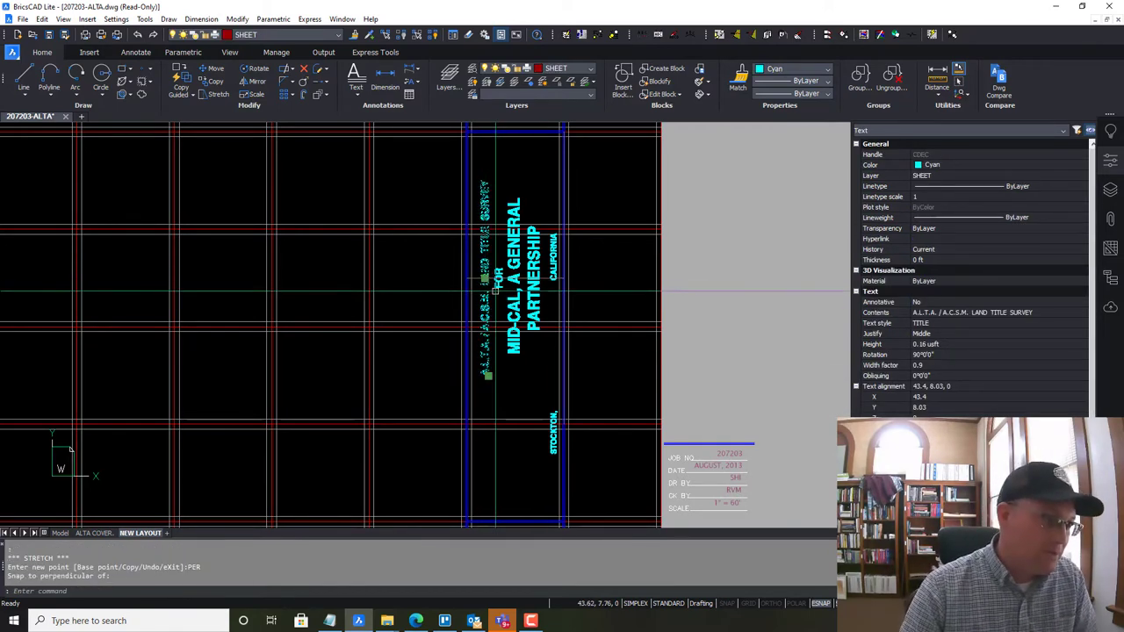
pyautogui.click(487, 288)
pyautogui.press('Escape')
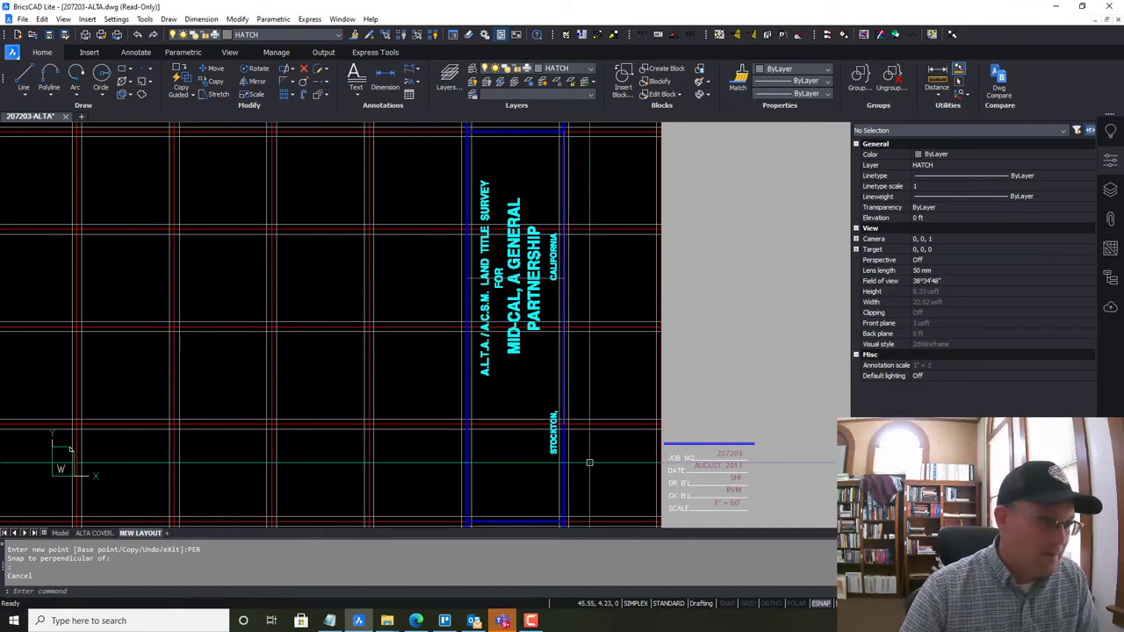
# Move the CALIFORNIA text up perpendicular to the white grid line just below the logo divider
pyautogui.moveTo(519, 318); pyautogui.dragTo(480, 367, button='middle')
pyautogui.click(515, 315)
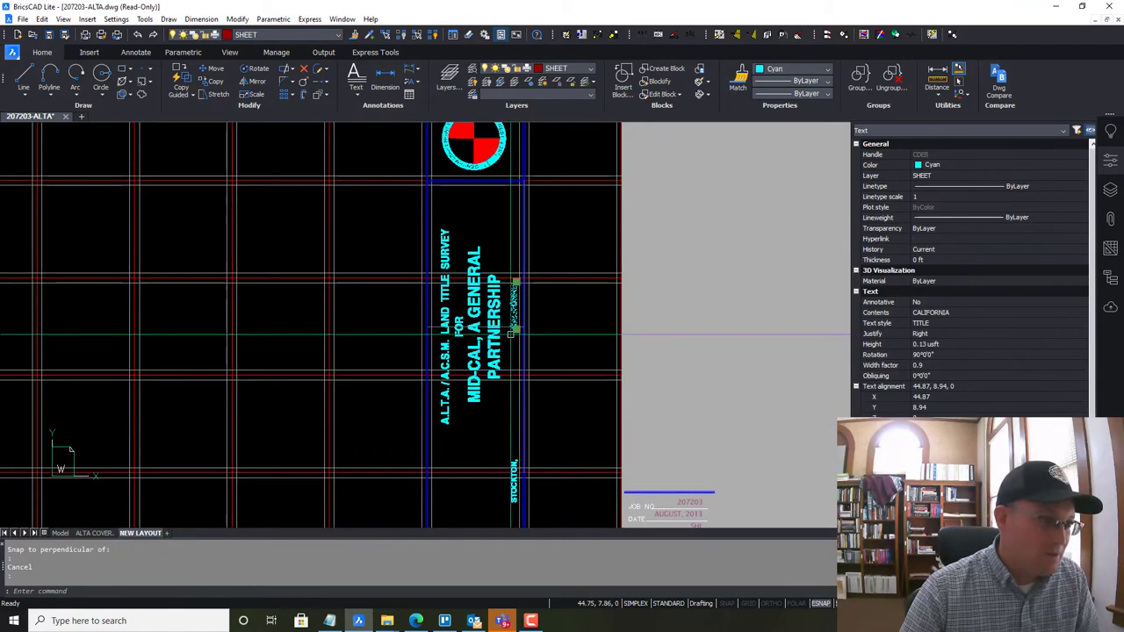
pyautogui.scroll(5, 518, 365)
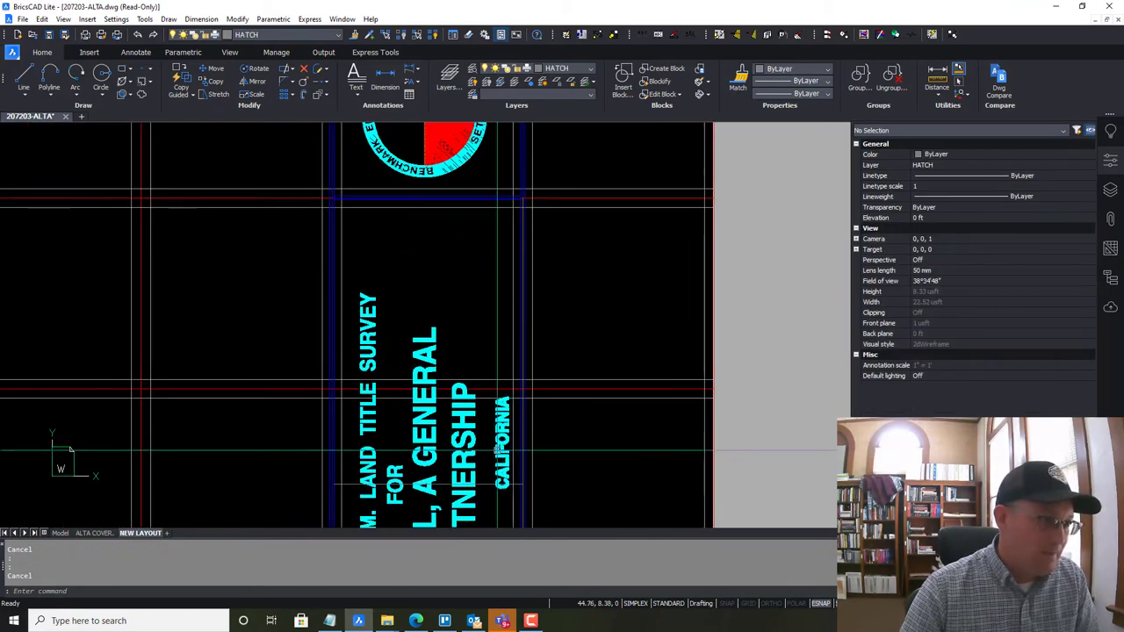
pyautogui.click(507, 398)
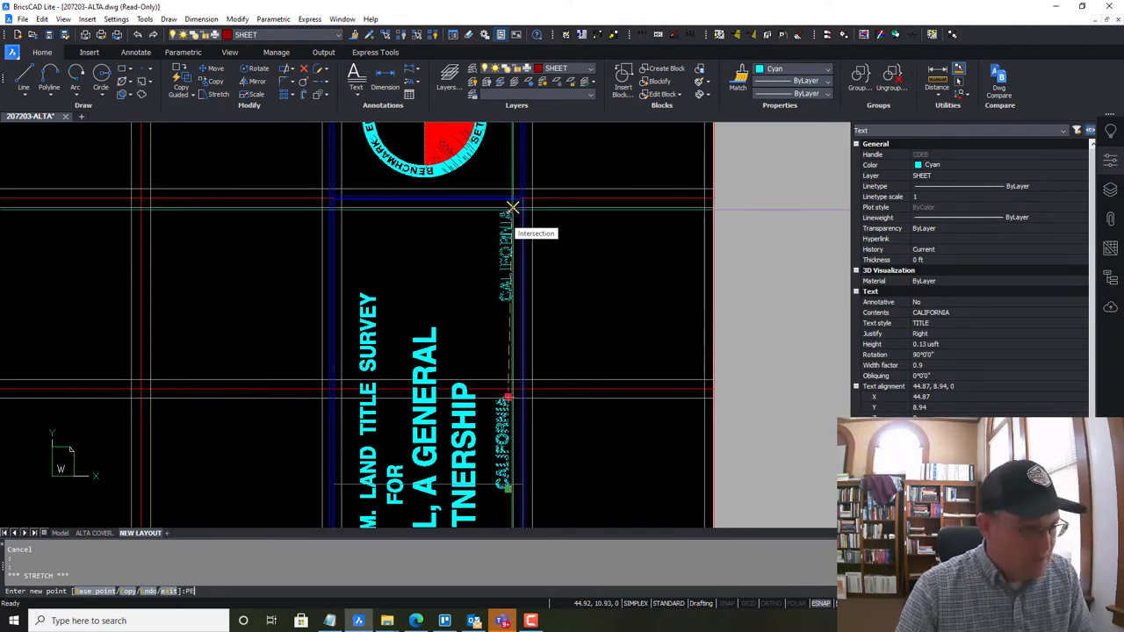
pyautogui.click(512, 210)
pyautogui.press('Escape')
# Move the STOCKTON, text up perpendicular to the white grid line just above the red line where the vertical construction line starts
pyautogui.moveTo(503, 431); pyautogui.dragTo(492, 139, button='middle')
pyautogui.moveTo(487, 446); pyautogui.dragTo(466, 109, button='middle')
pyautogui.click(468, 202)
pyautogui.moveTo(472, 212); pyautogui.dragTo(449, 401, button='middle')
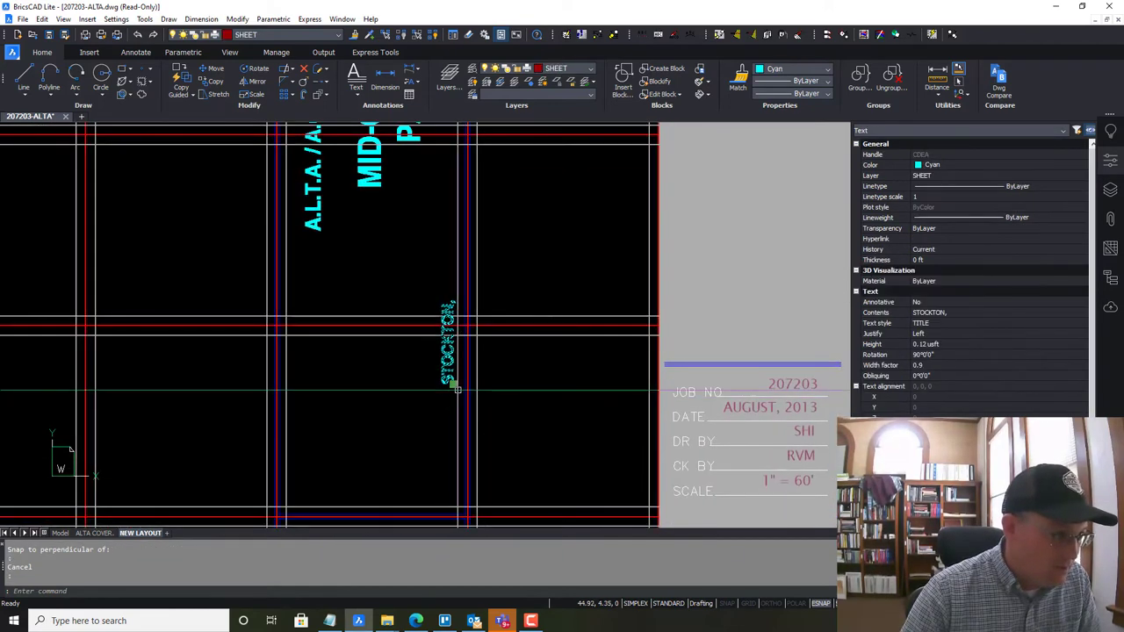
pyautogui.click(452, 384)
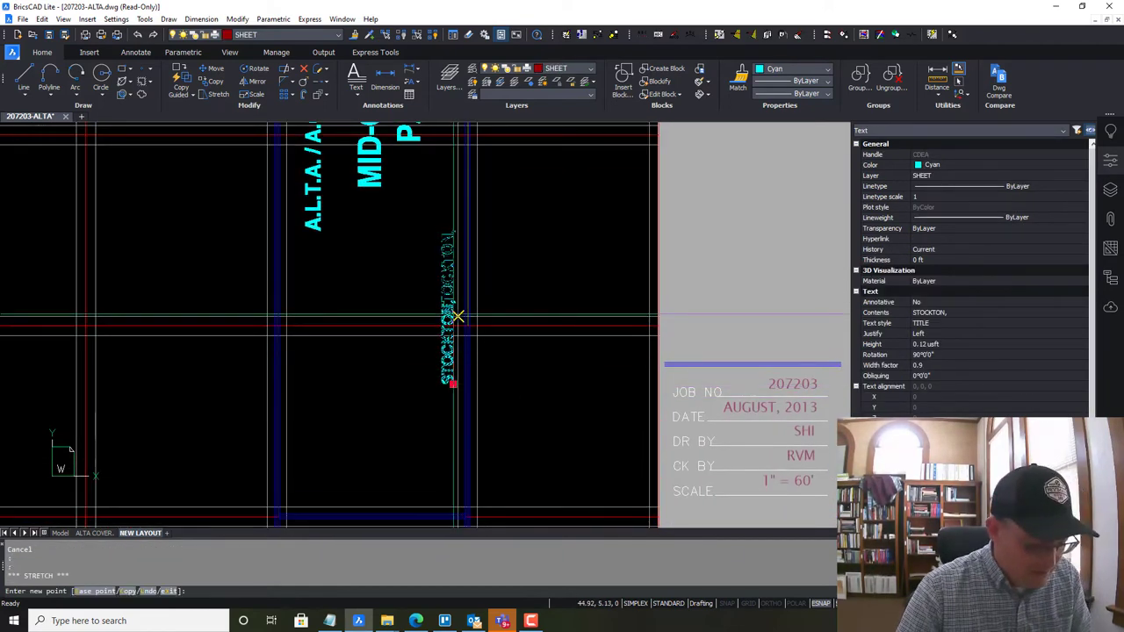
pyautogui.press('Escape')
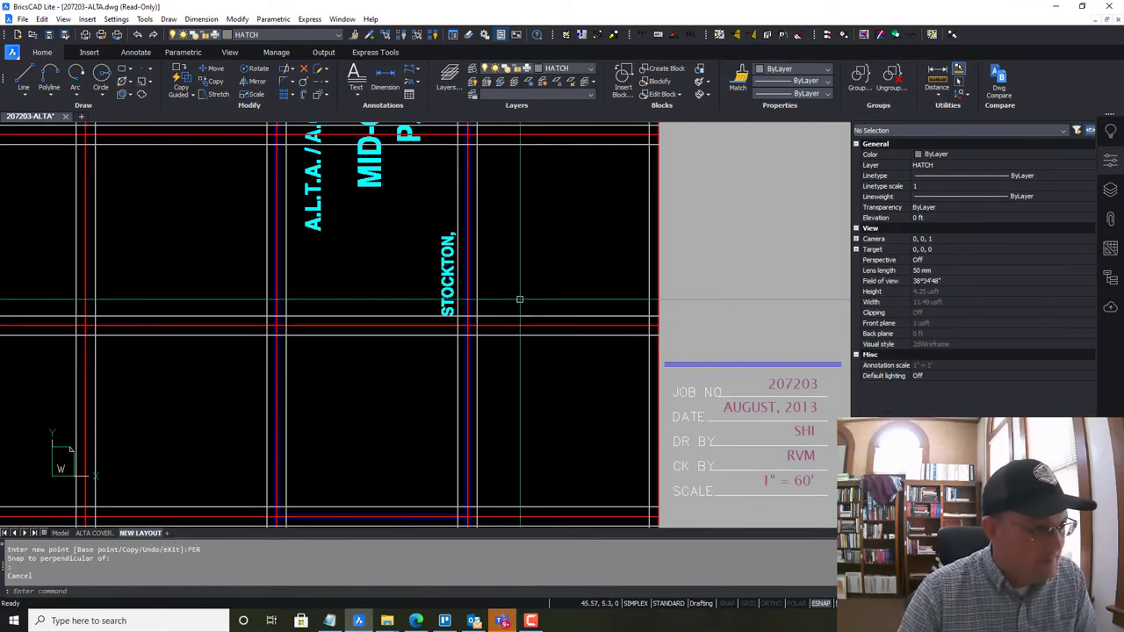
# Move the job information block with its divider lines from outside the sheet to the right border's inner line at the red grid line below STOCKTON
pyautogui.scroll(-3, 447, 316)
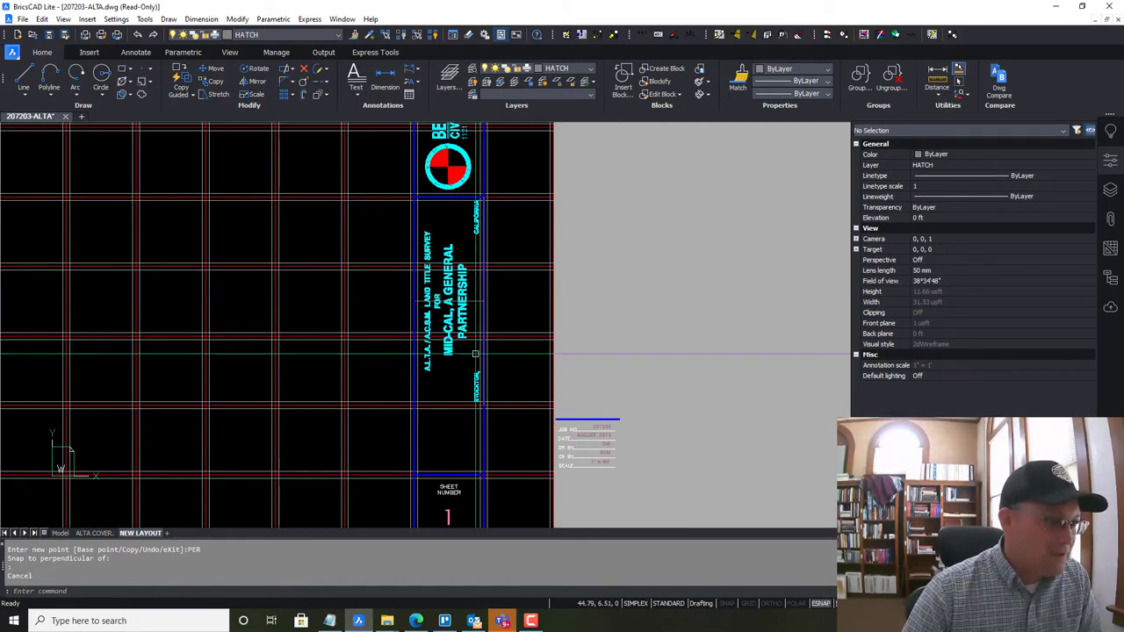
pyautogui.scroll(5, 552, 492)
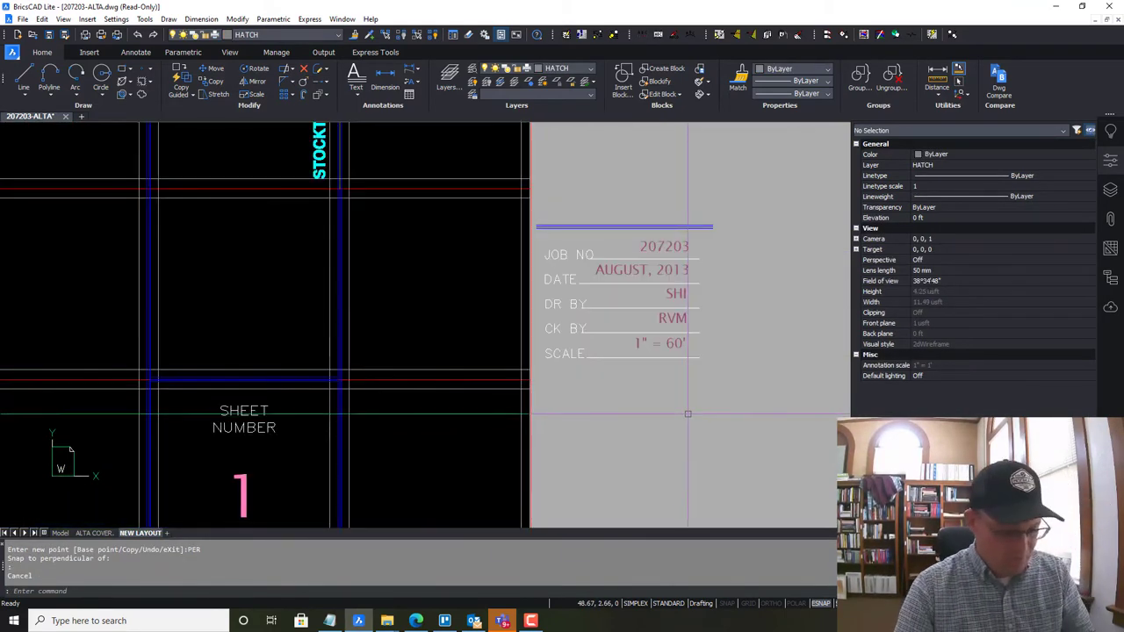
pyautogui.press('Return')
pyautogui.click(737, 420)
pyautogui.press('Return')
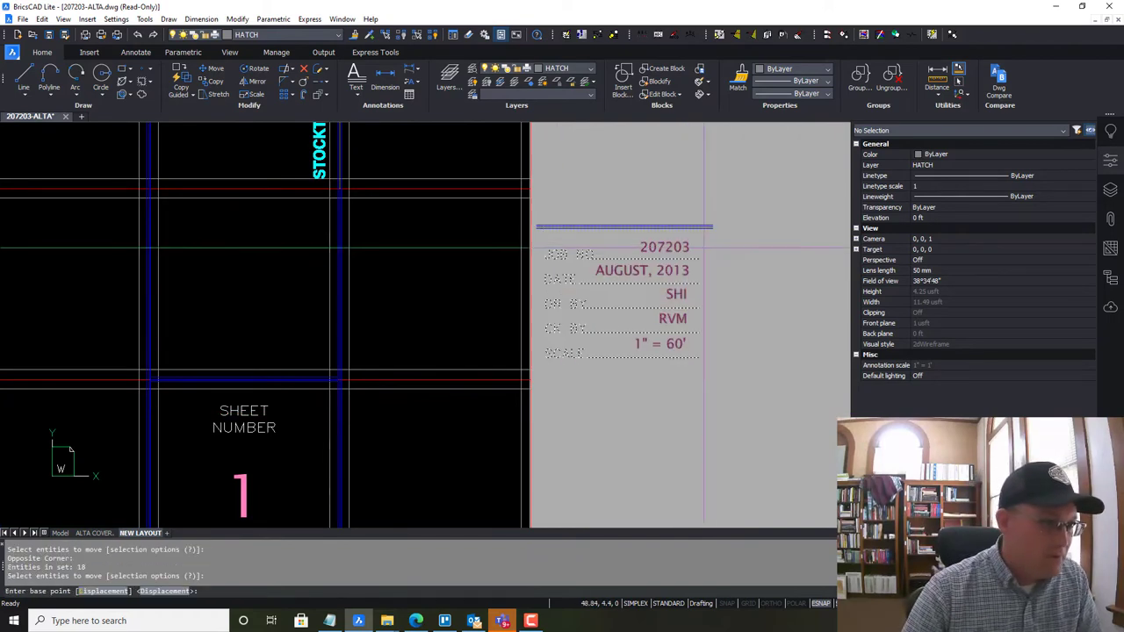
pyautogui.scroll(7, 695, 228)
pyautogui.click(713, 226)
pyautogui.scroll(-5, 791, 252)
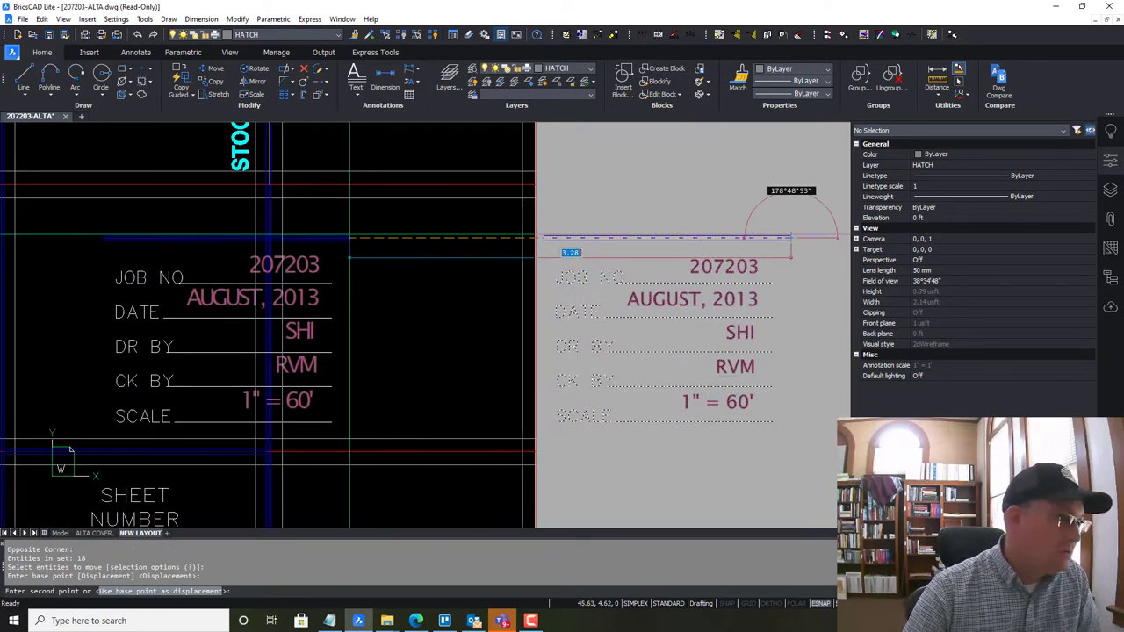
pyautogui.scroll(10, 296, 201)
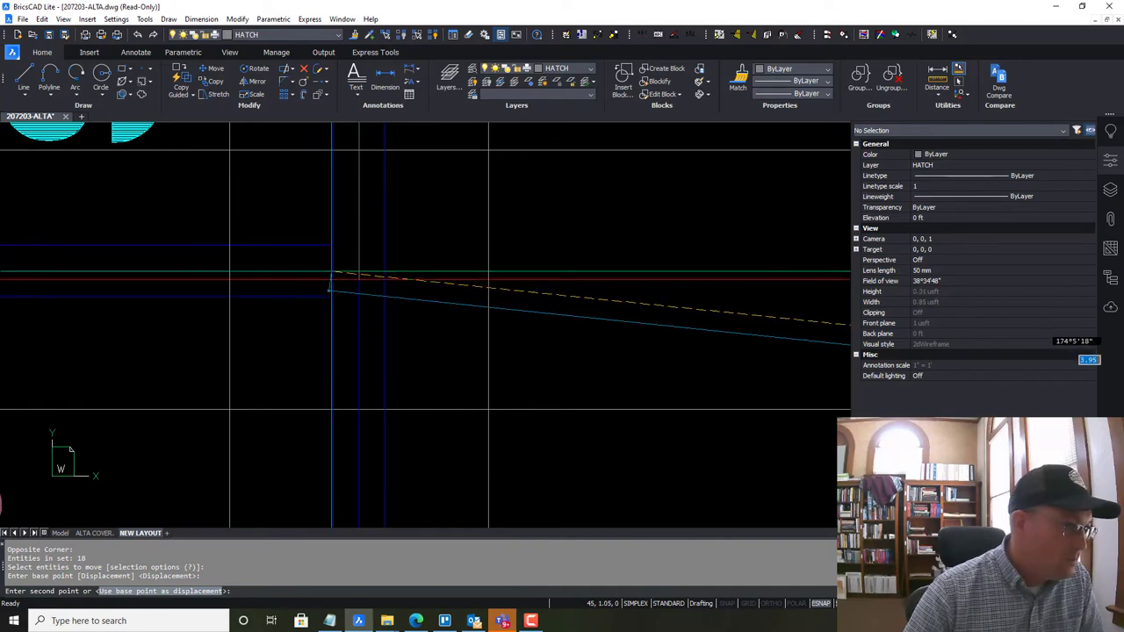
pyautogui.click(334, 278)
pyautogui.scroll(-5, 314, 290)
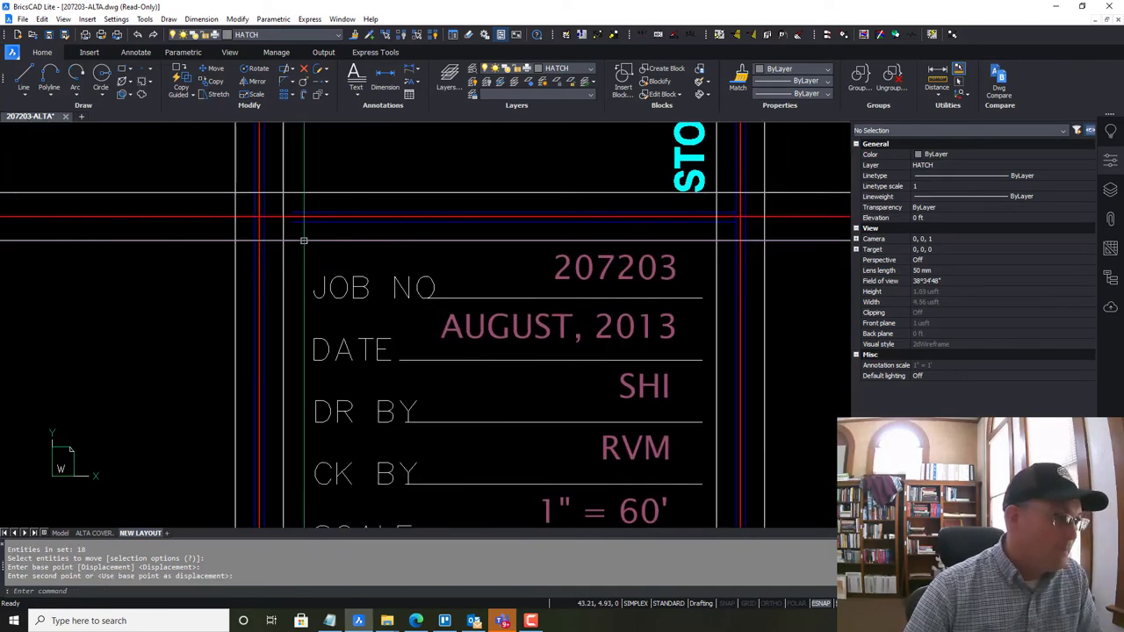
# Extend the job information block's divider lines to the left border's inner line
pyautogui.scroll(3, 295, 231)
pyautogui.write('EX')
pyautogui.press('Return')
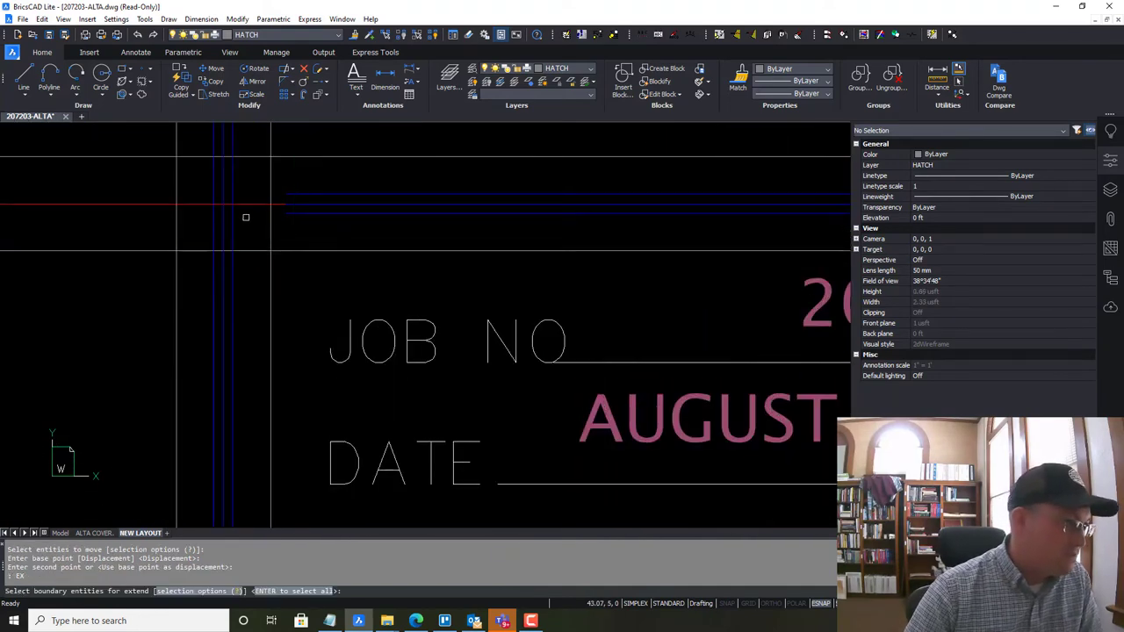
pyautogui.press('Return')
pyautogui.click(300, 214)
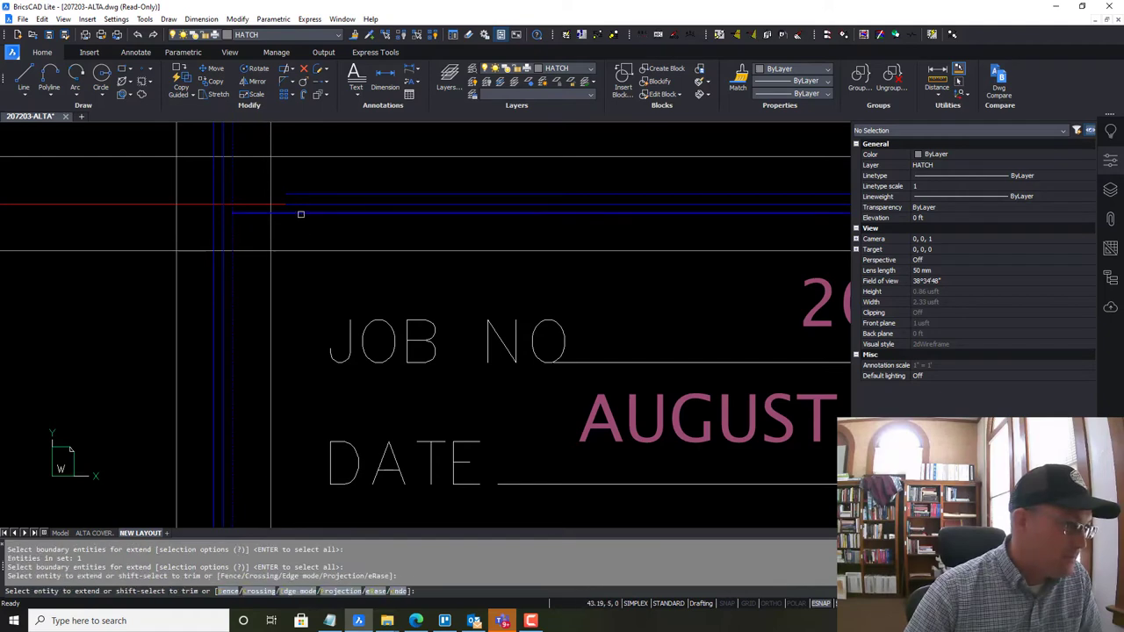
pyautogui.press('Escape')
pyautogui.scroll(-6, 386, 342)
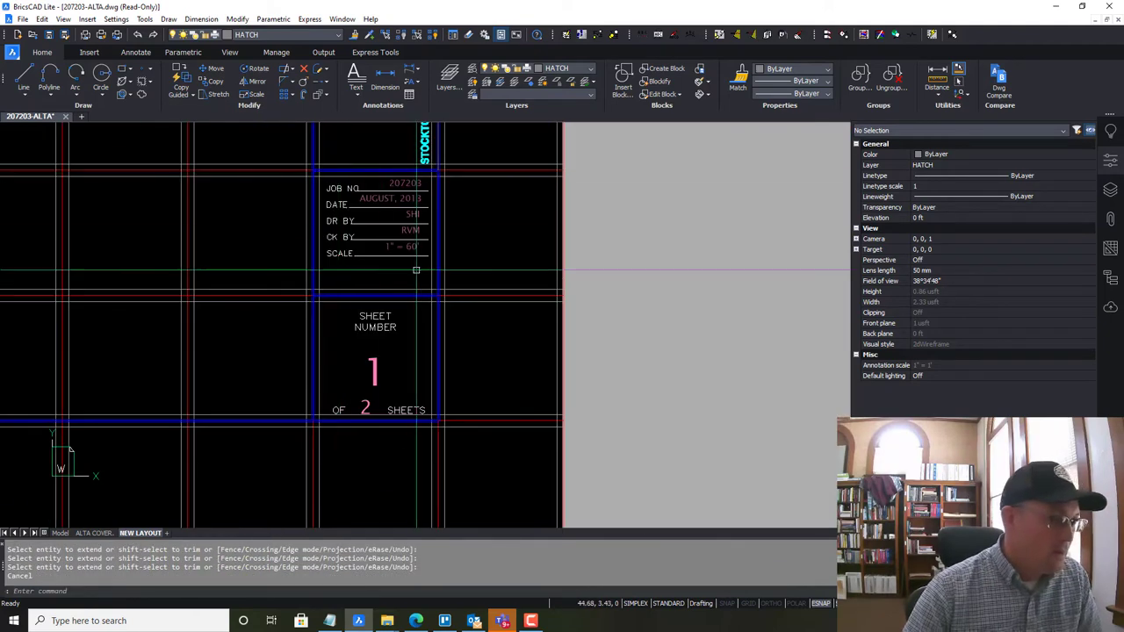
pyautogui.moveTo(387, 342); pyautogui.dragTo(436, 468, button='middle')
pyautogui.moveTo(418, 243); pyautogui.dragTo(436, 372, button='middle')
pyautogui.moveTo(368, 303)
pyautogui.mouseDown(button='middle')
pyautogui.moveTo(517, 207)
pyautogui.moveTo(509, 263)
pyautogui.mouseUp(button='middle')
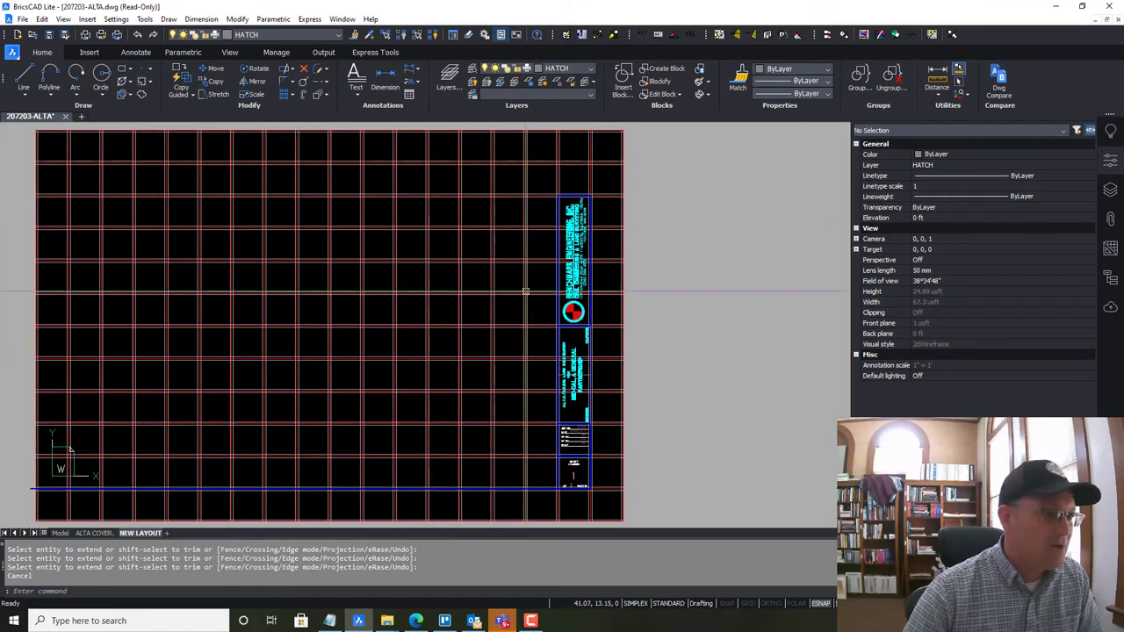
pyautogui.scroll(5, 575, 168)
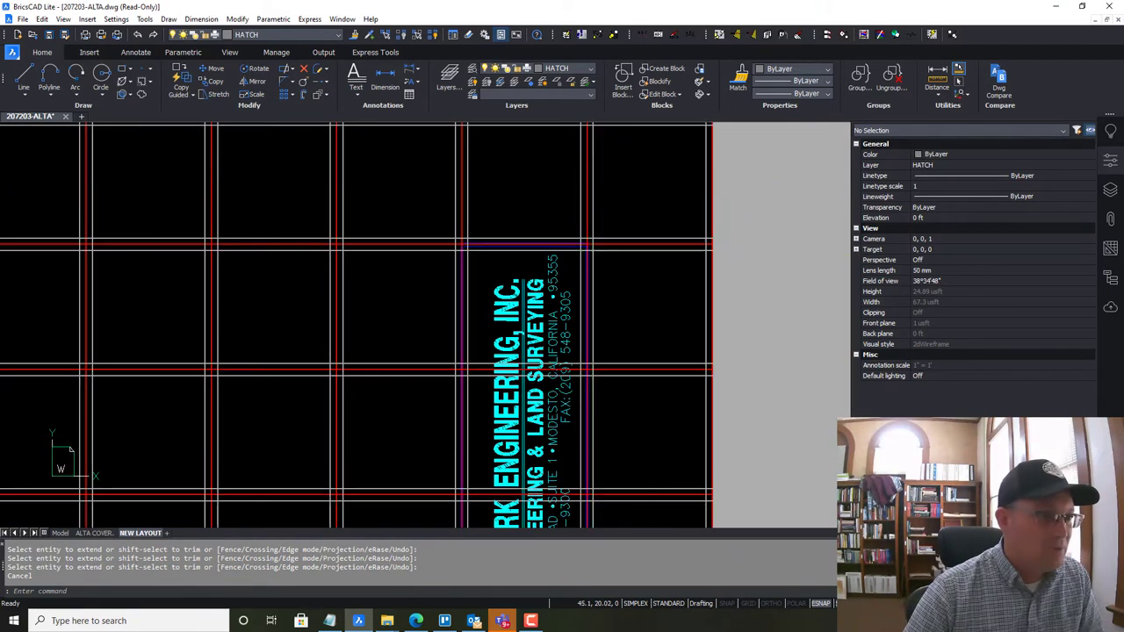
# Move the title block's three horizontal top border lines up one grid row to the next red grid intersection
pyautogui.scroll(-5, 543, 237)
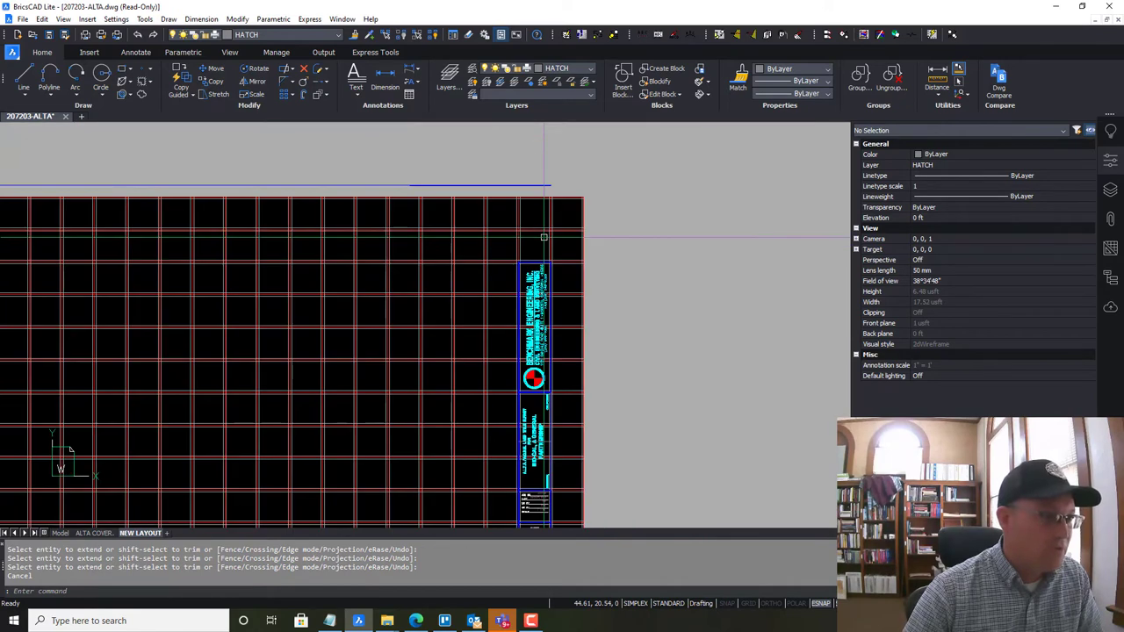
pyautogui.moveTo(547, 240)
pyautogui.mouseDown(button='middle')
pyautogui.moveTo(539, 122)
pyautogui.moveTo(532, 213)
pyautogui.mouseUp(button='middle')
pyautogui.scroll(5, 527, 211)
pyautogui.scroll(2, 508, 247)
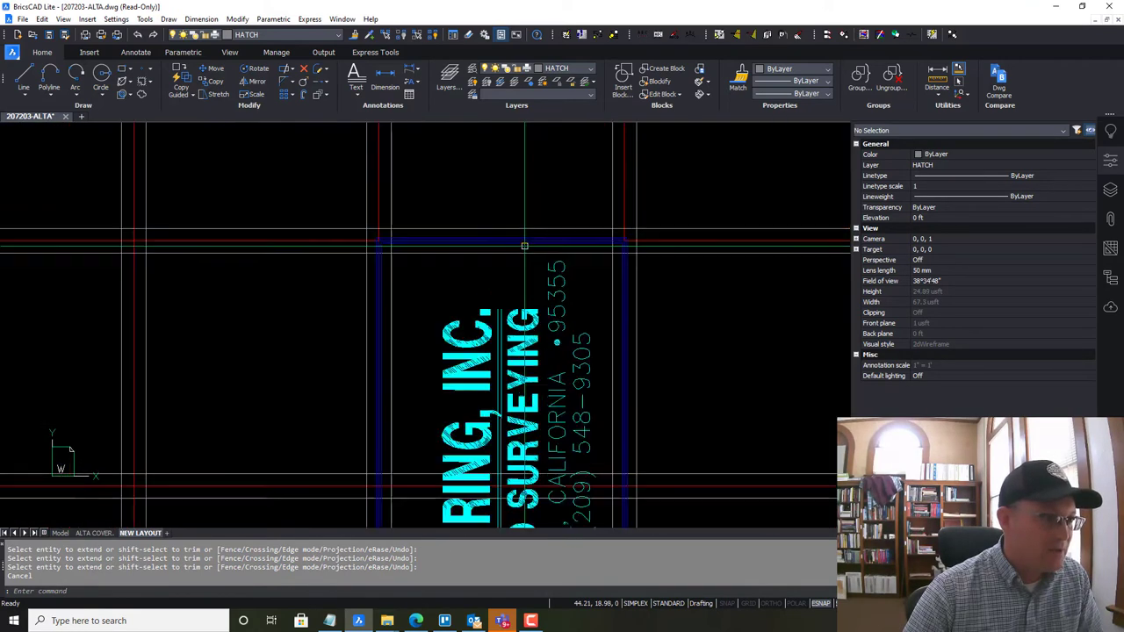
pyautogui.scroll(4, 320, 249)
pyautogui.moveTo(424, 275); pyautogui.dragTo(356, 296, button='middle')
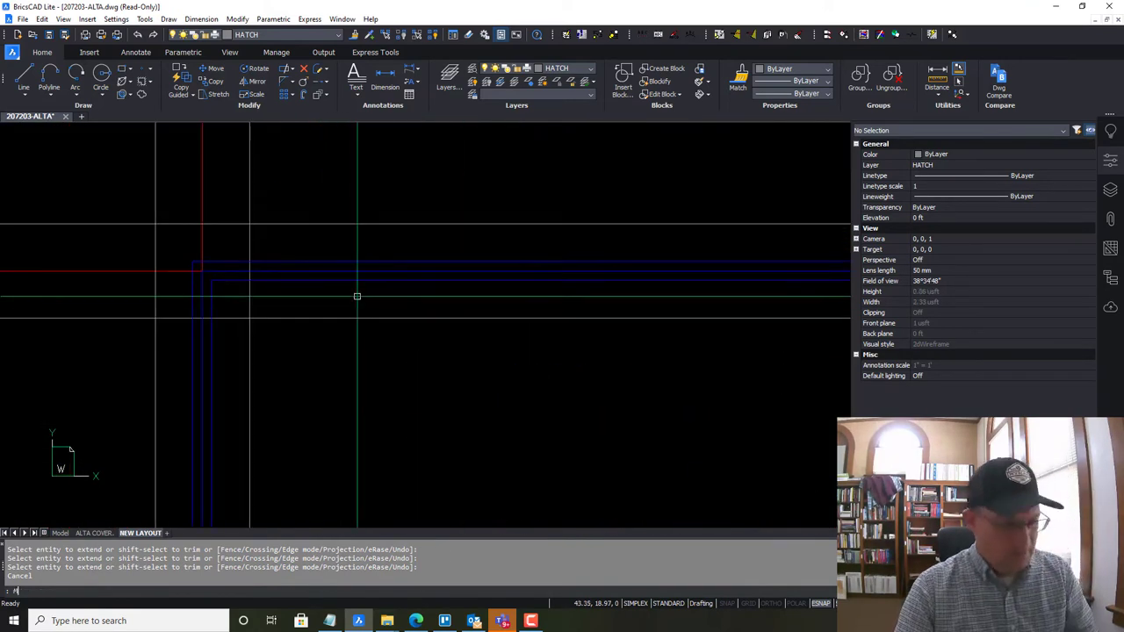
pyautogui.click(362, 249)
pyautogui.press('Escape')
pyautogui.scroll(-1, 395, 267)
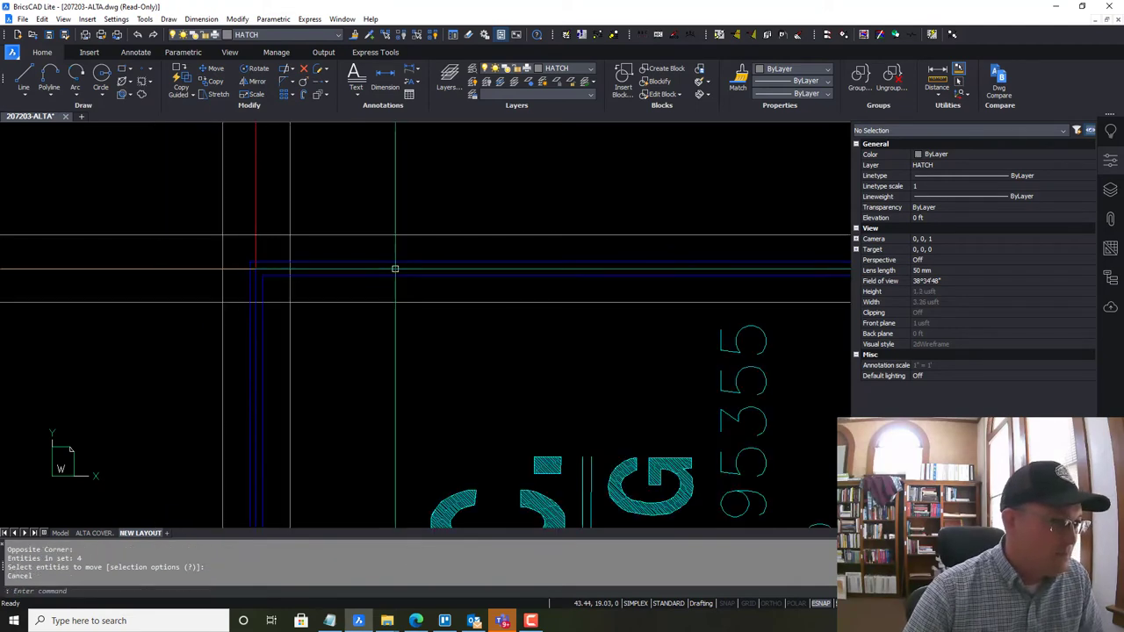
pyautogui.click(395, 261)
pyautogui.scroll(-2, 549, 273)
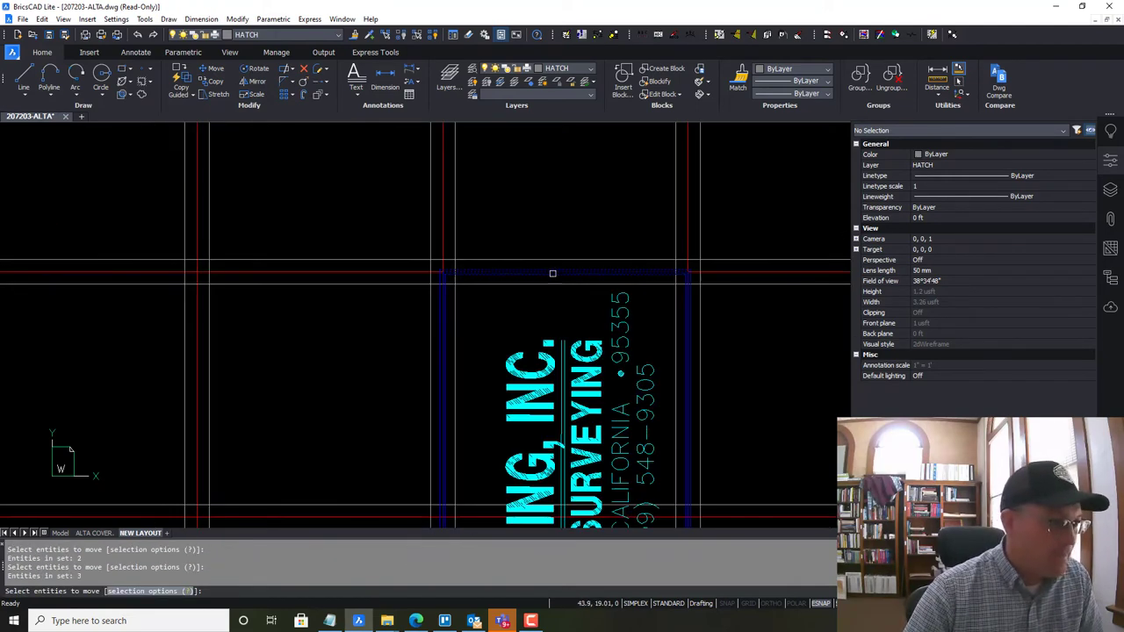
pyautogui.scroll(3, 737, 272)
pyautogui.press('Return')
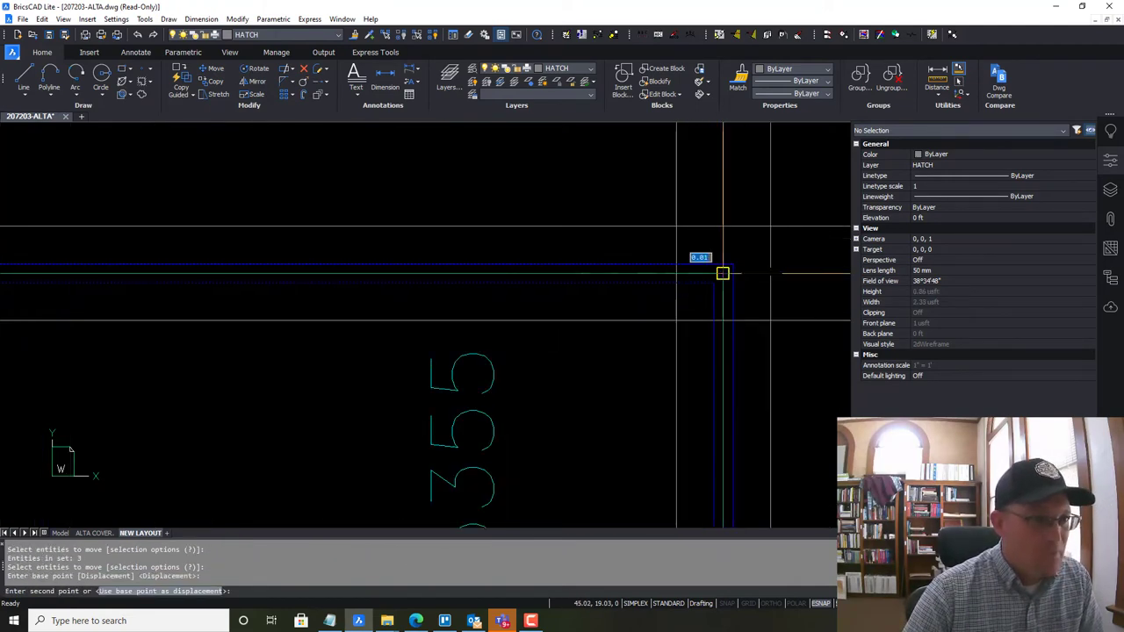
pyautogui.scroll(-3, 723, 273)
pyautogui.moveTo(699, 197)
pyautogui.mouseDown(button='middle')
pyautogui.moveTo(659, 339)
pyautogui.moveTo(652, 487)
pyautogui.mouseUp(button='middle')
pyautogui.moveTo(661, 176); pyautogui.dragTo(648, 492, button='middle')
pyautogui.moveTo(646, 171); pyautogui.dragTo(635, 402, button='middle')
pyautogui.scroll(5, 652, 236)
pyautogui.click(659, 241)
pyautogui.press('Escape')
# Stretch the outer line of the title block's right border up to the corner of the outer top border line
pyautogui.scroll(-5, 666, 327)
pyautogui.moveTo(658, 516); pyautogui.dragTo(610, 279, button='middle')
pyautogui.scroll(3, 620, 334)
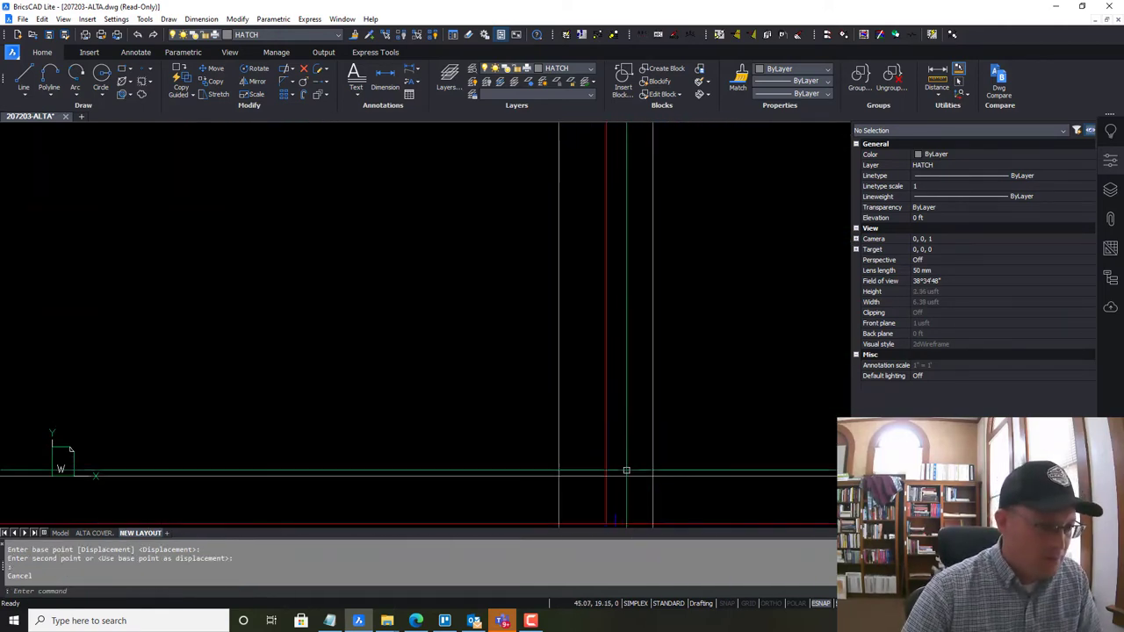
pyautogui.click(617, 515)
pyautogui.scroll(-3, 676, 297)
pyautogui.moveTo(677, 151); pyautogui.dragTo(651, 301, button='middle')
pyautogui.scroll(3, 637, 242)
pyautogui.moveTo(636, 243); pyautogui.dragTo(627, 278, button='middle')
pyautogui.scroll(1, 626, 279)
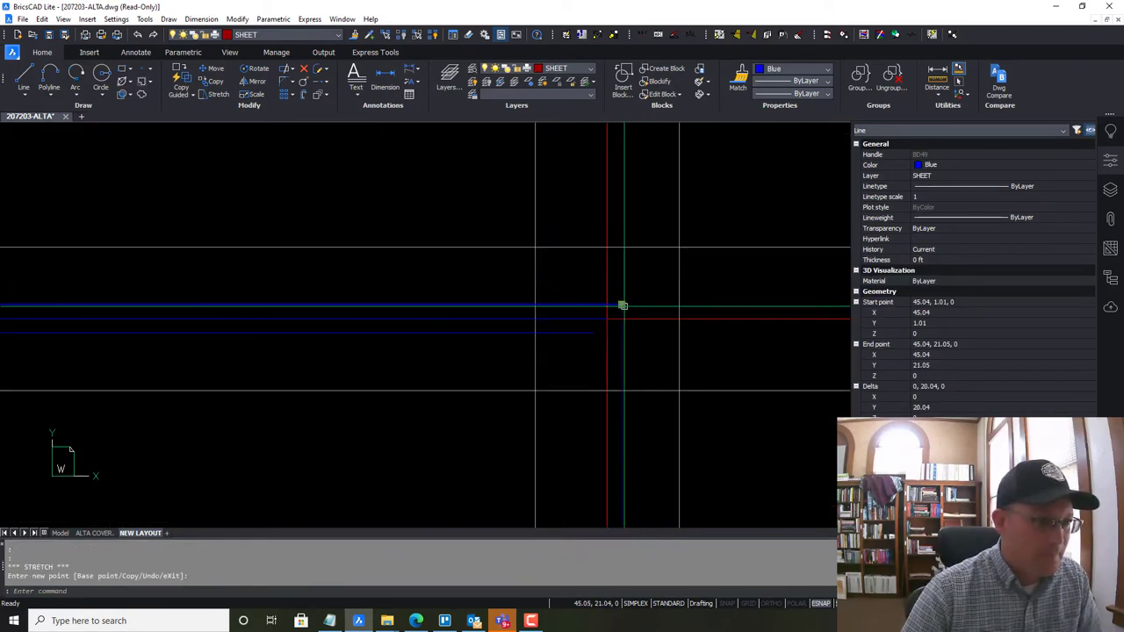
# Stretch the inner line of the title block's right border up to the end of the inner top border line
pyautogui.scroll(-6, 627, 305)
pyautogui.moveTo(638, 387); pyautogui.dragTo(582, 258, button='middle')
pyautogui.scroll(5, 583, 359)
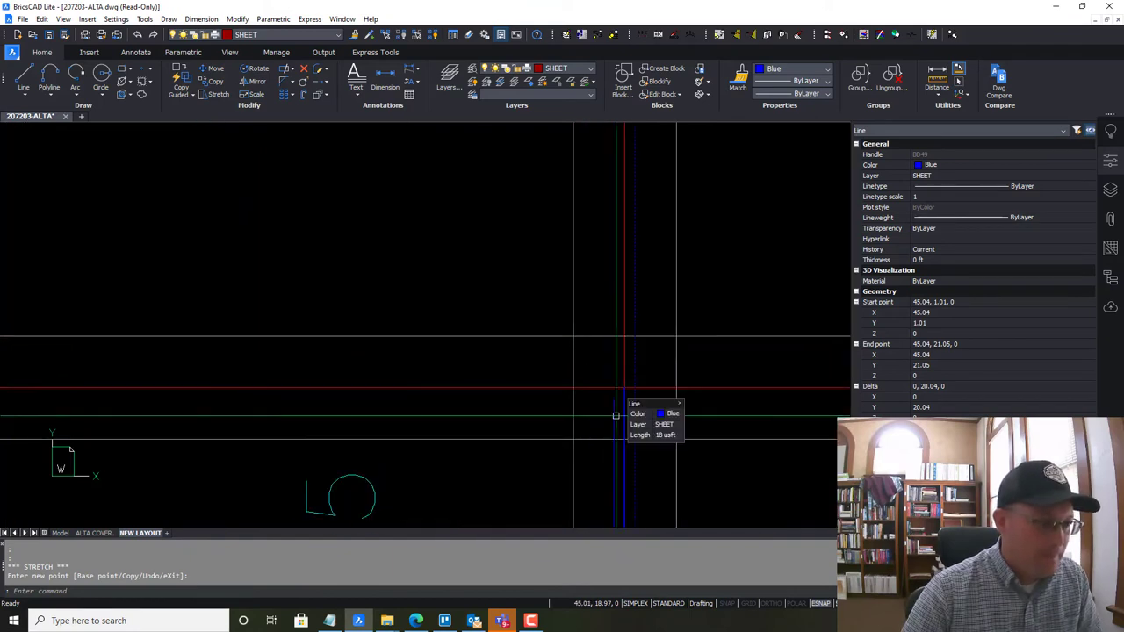
pyautogui.click(616, 410)
pyautogui.click(614, 397)
pyautogui.scroll(-6, 623, 374)
pyautogui.scroll(5, 621, 212)
pyautogui.click(639, 235)
pyautogui.scroll(-5, 638, 262)
pyautogui.moveTo(637, 449); pyautogui.dragTo(636, 314, button='middle')
pyautogui.scroll(5, 639, 344)
pyautogui.press('Escape')
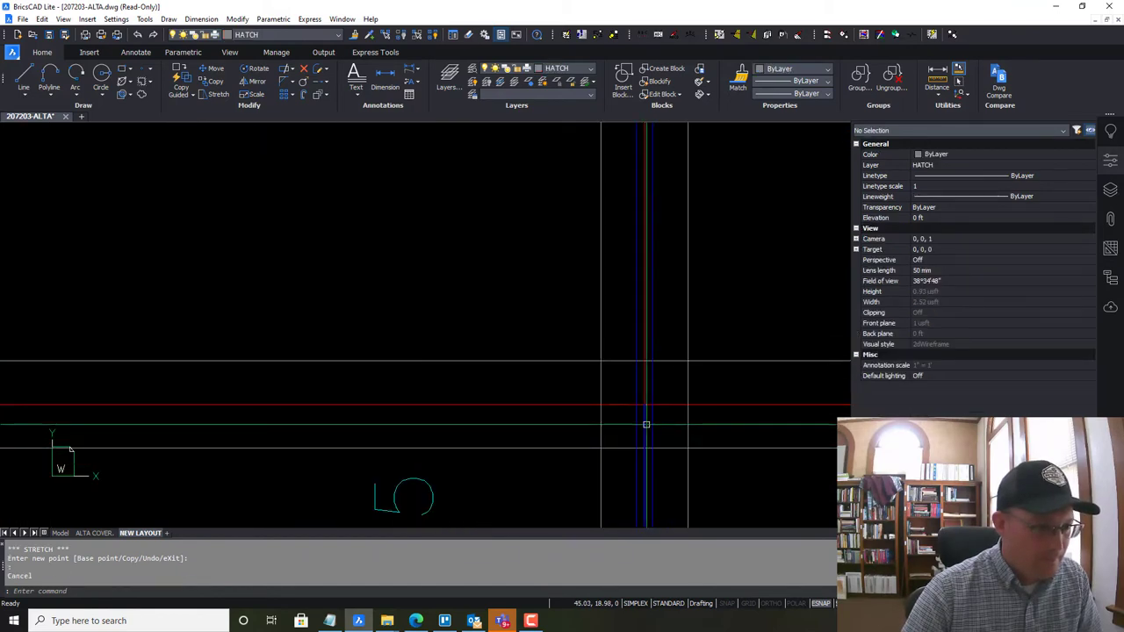
# Stretch the middle line of the title block's right border up to the middle top border line's corner at the red grid intersection
pyautogui.click(646, 425)
pyautogui.click(644, 405)
pyautogui.scroll(-5, 646, 399)
pyautogui.scroll(5, 658, 280)
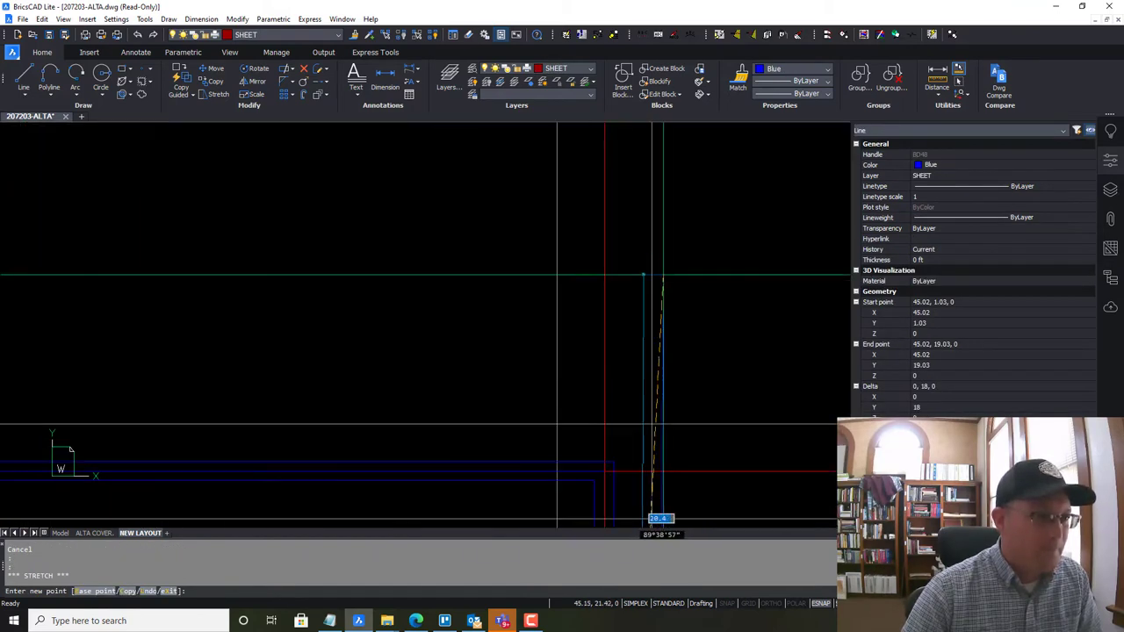
pyautogui.moveTo(628, 433); pyautogui.dragTo(613, 442, button='middle')
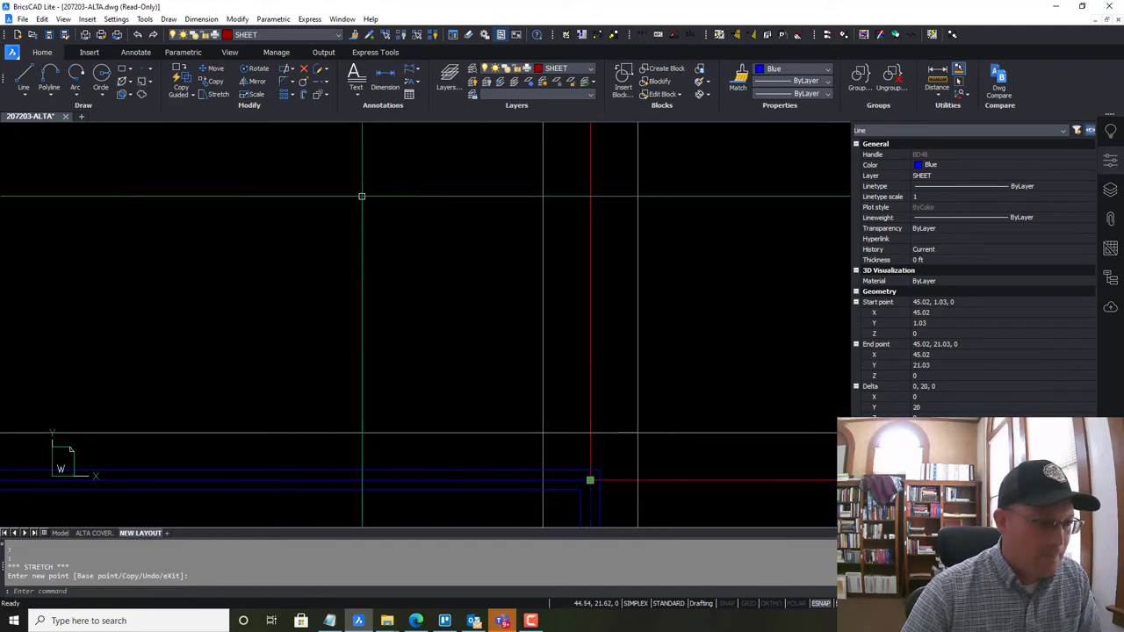
pyautogui.press('Escape')
# Stretch the inner line of the title block's left border up to the end of the inner top border line
pyautogui.scroll(-3, 462, 181)
pyautogui.scroll(4, 487, 273)
pyautogui.scroll(3, 371, 406)
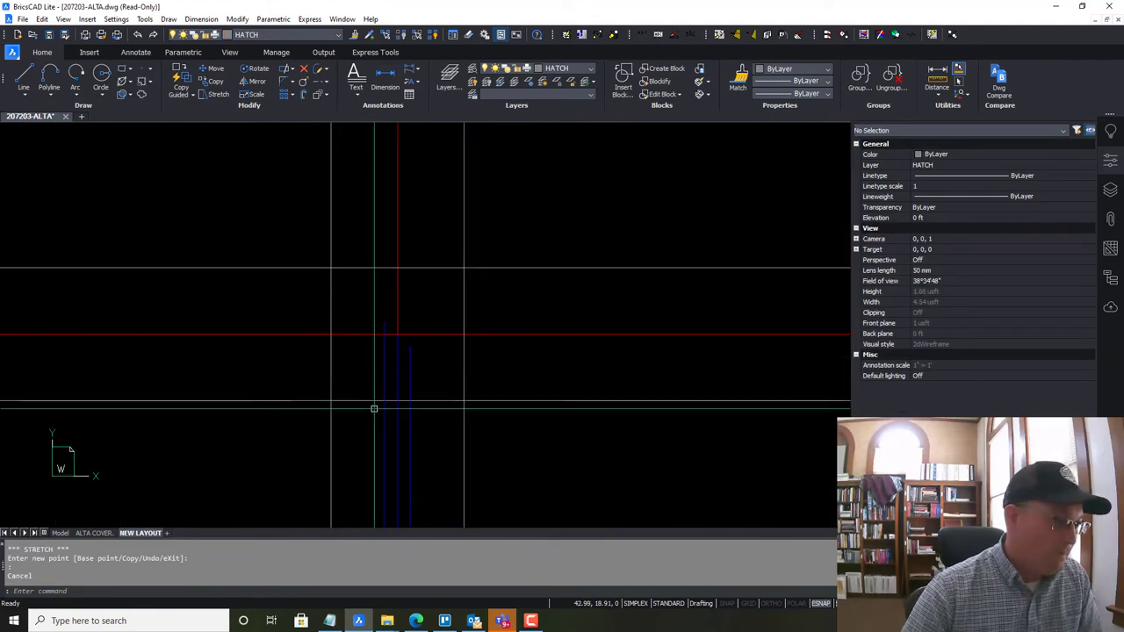
pyautogui.click(409, 348)
pyautogui.click(410, 347)
pyautogui.scroll(-3, 410, 347)
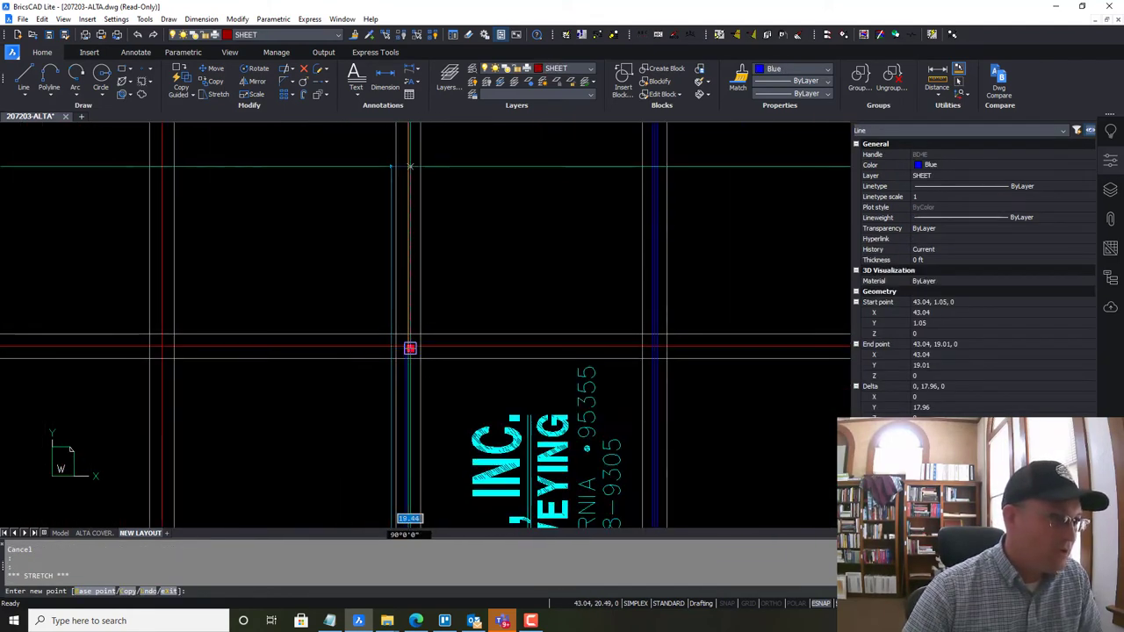
pyautogui.moveTo(422, 167); pyautogui.dragTo(527, 394, button='middle')
pyautogui.scroll(3, 525, 362)
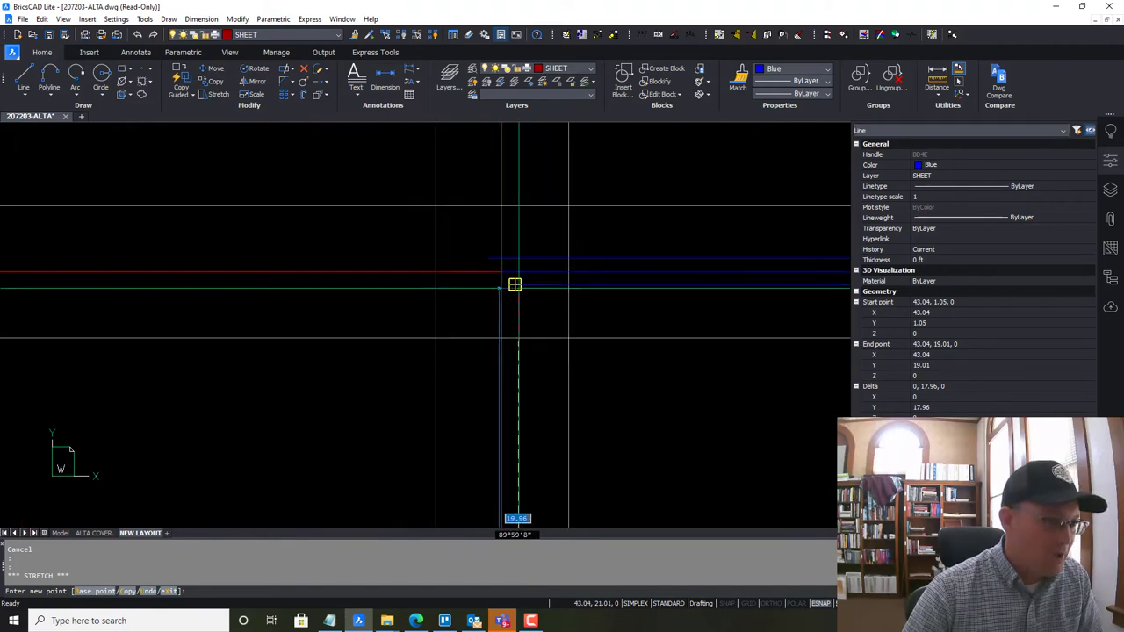
pyautogui.click(516, 283)
pyautogui.scroll(-3, 518, 288)
pyautogui.press('Escape')
# Stretch the middle line of the title block's left border up to the middle top border line at the red grid intersection
pyautogui.scroll(-3, 537, 457)
pyautogui.scroll(3, 540, 509)
pyautogui.scroll(2, 474, 291)
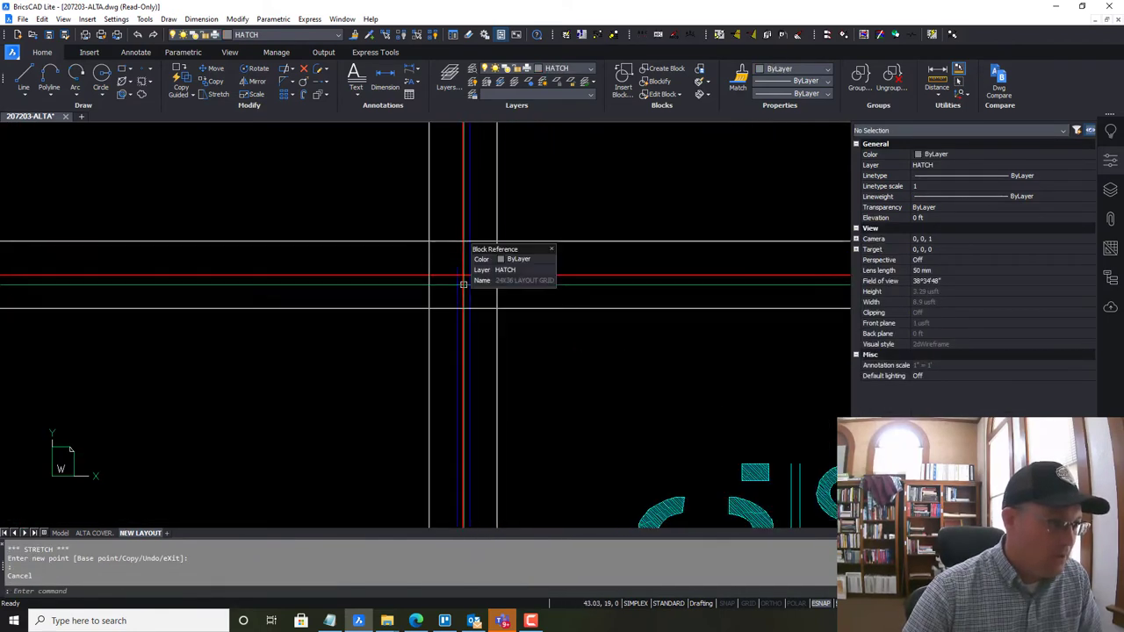
pyautogui.click(463, 288)
pyautogui.click(463, 274)
pyautogui.scroll(-3, 463, 275)
pyautogui.scroll(5, 465, 158)
pyautogui.click(394, 240)
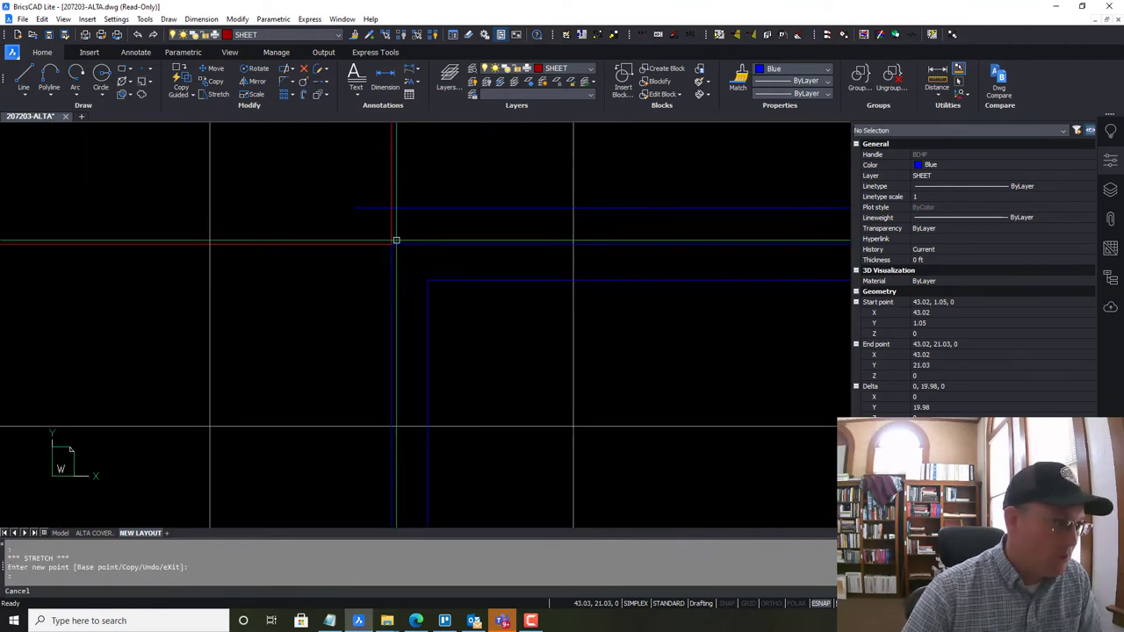
pyautogui.press('Escape')
# Stretch the outer line of the title block's left border up to the end of the outer top border line
pyautogui.scroll(-6, 399, 256)
pyautogui.scroll(4, 387, 465)
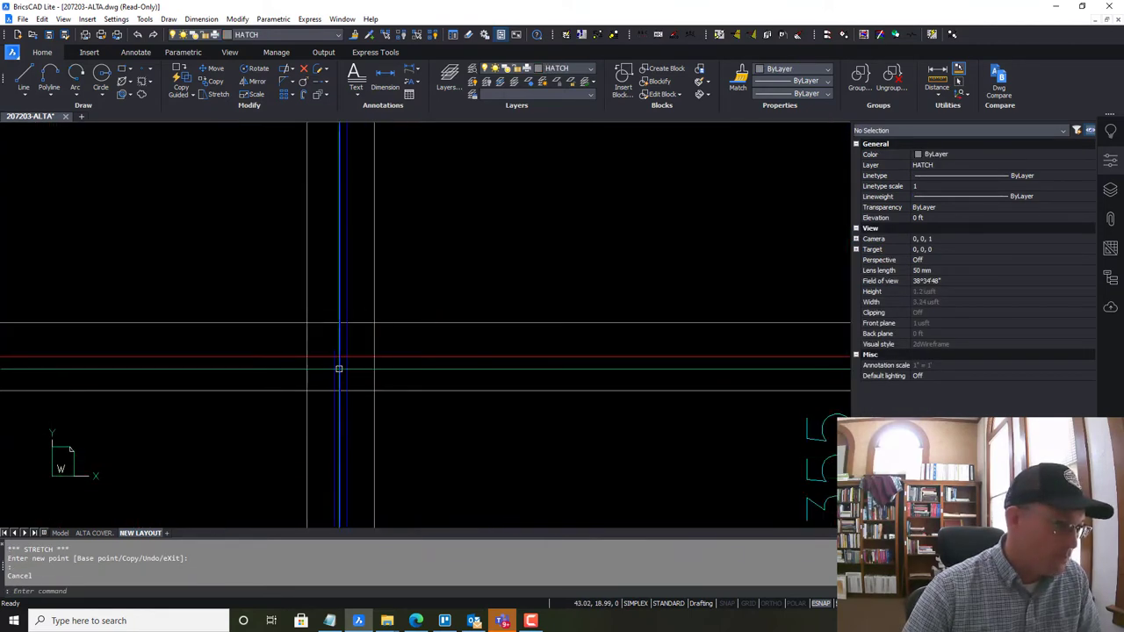
pyautogui.click(332, 367)
pyautogui.click(333, 350)
pyautogui.scroll(-2, 334, 353)
pyautogui.scroll(2, 351, 363)
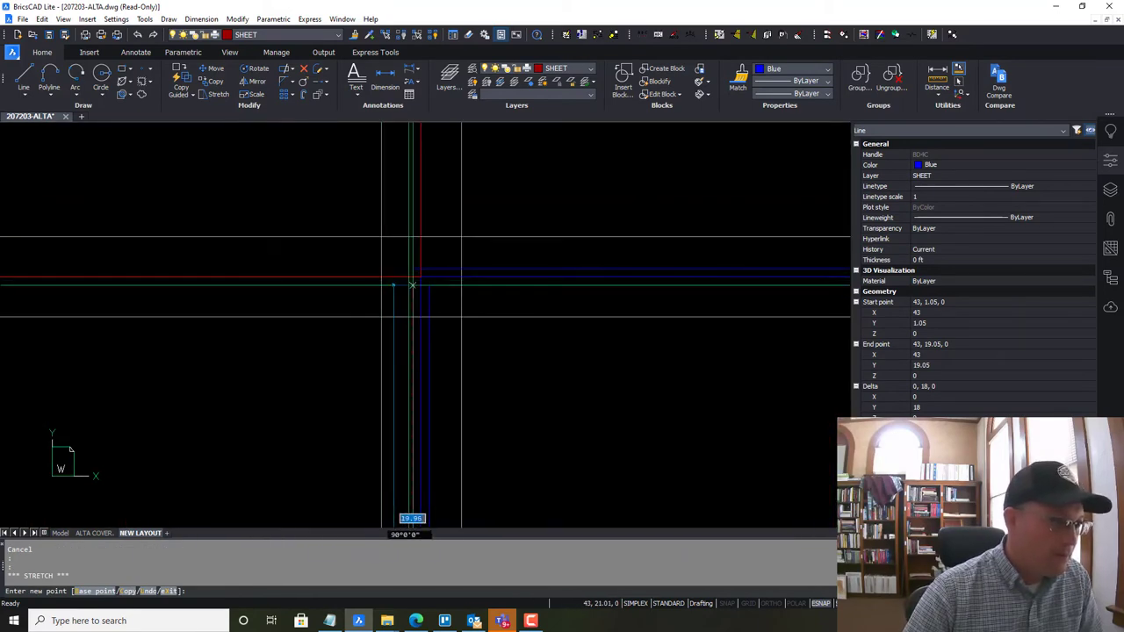
pyautogui.press('Escape')
# Examine the sheet's overall border layout and follow the bottom border lines to their left end
pyautogui.scroll(-5, 597, 214)
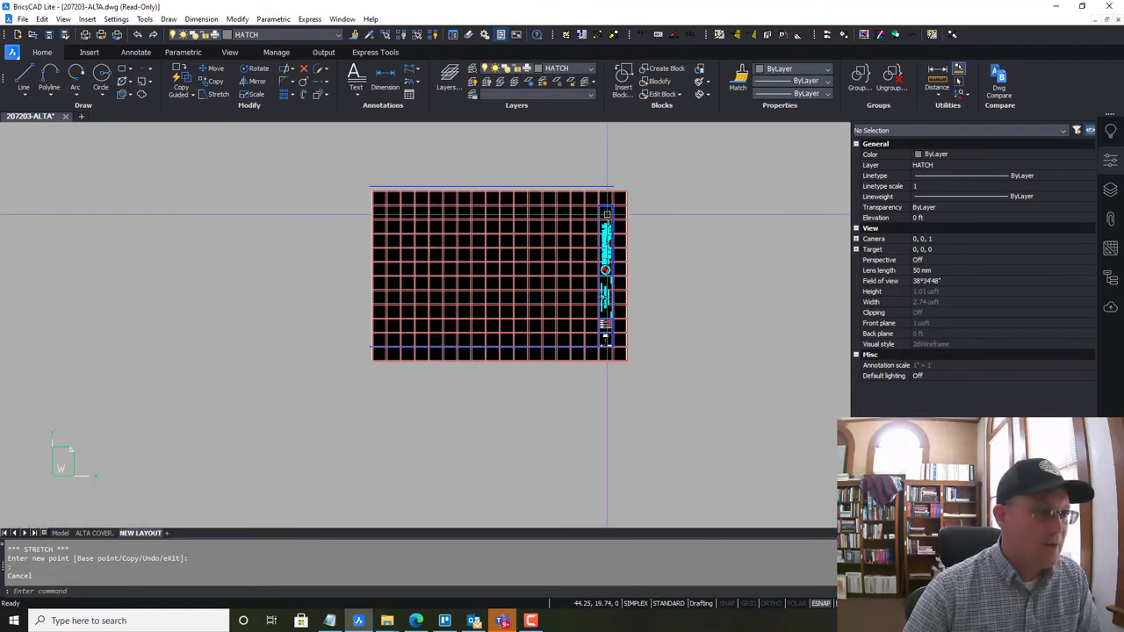
pyautogui.scroll(5, 610, 227)
pyautogui.scroll(-2, 604, 170)
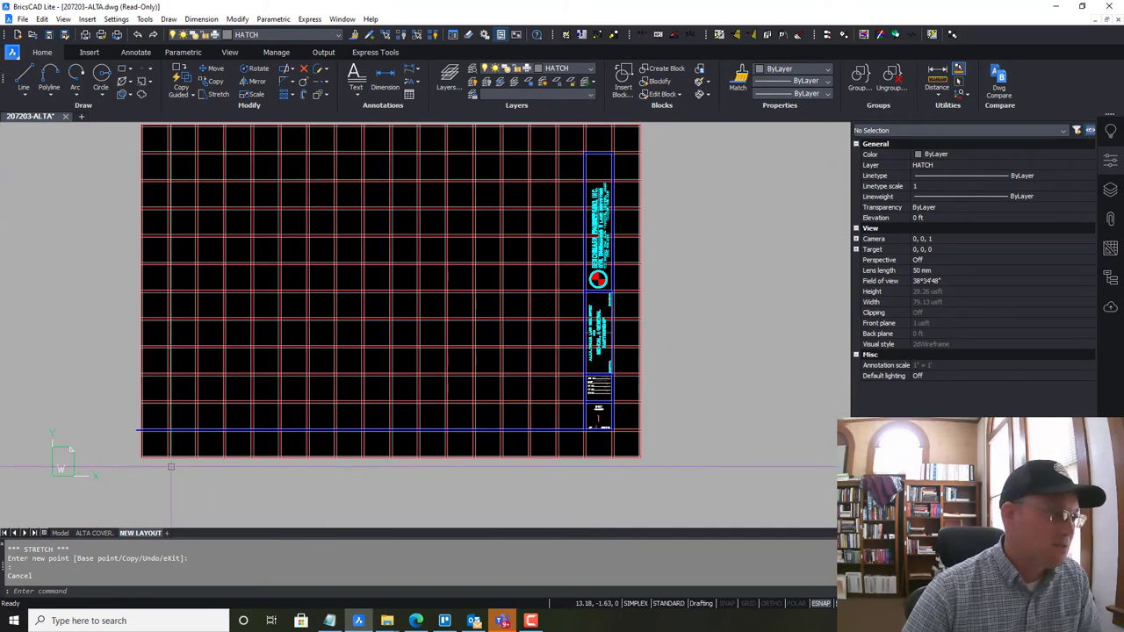
pyautogui.moveTo(576, 222); pyautogui.dragTo(643, 281, button='middle')
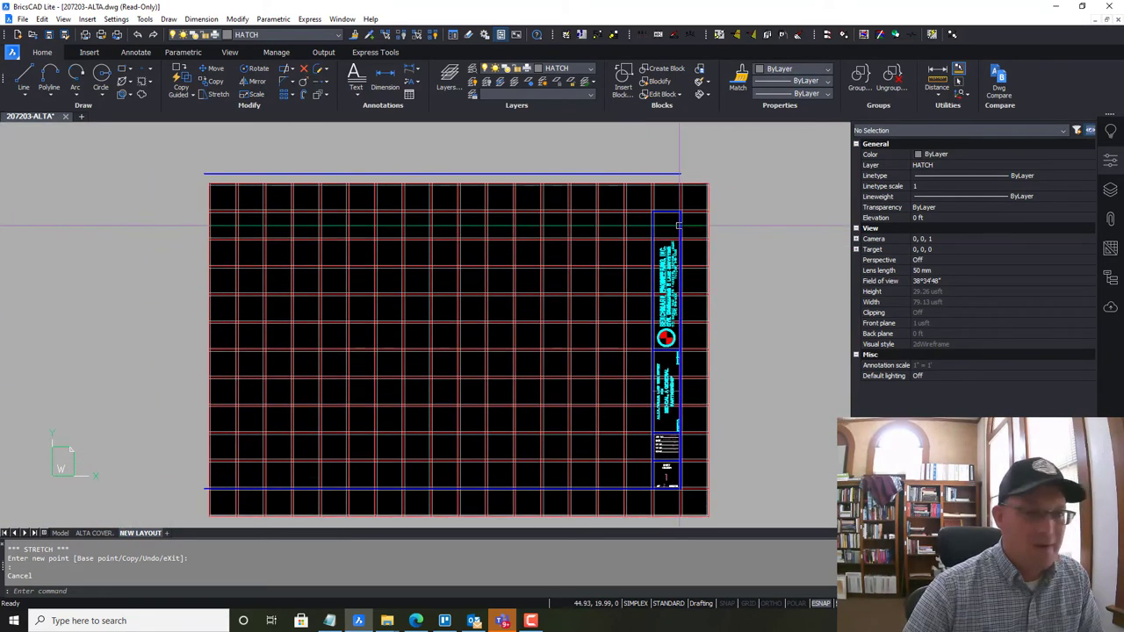
pyautogui.moveTo(224, 474); pyautogui.dragTo(284, 381, button='middle')
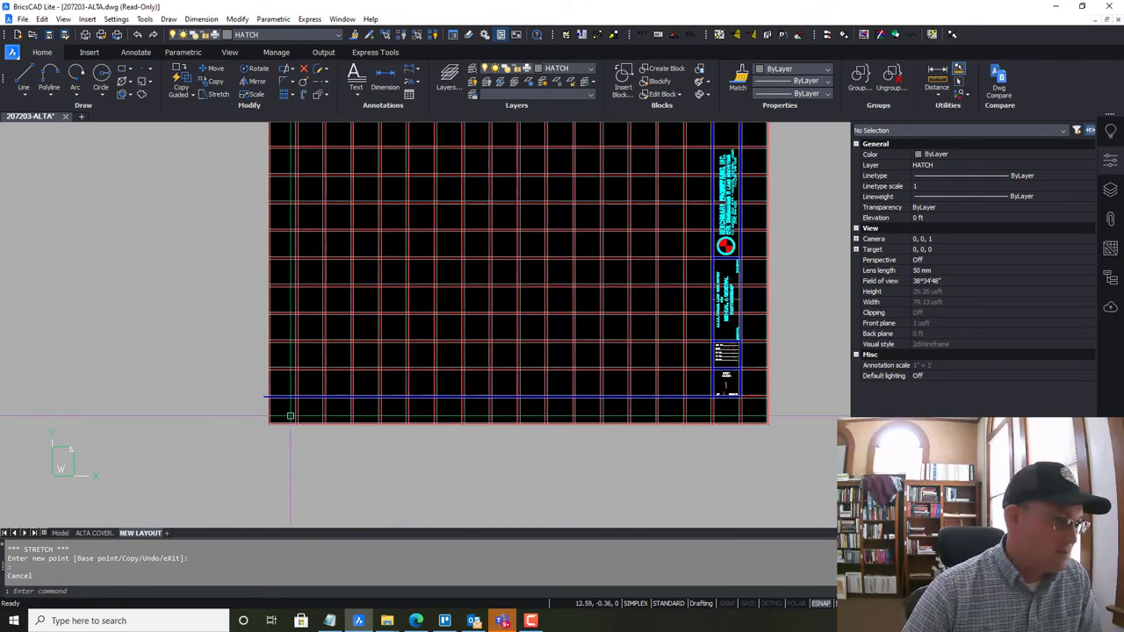
pyautogui.scroll(5, 277, 395)
pyautogui.scroll(4, 467, 311)
pyautogui.scroll(-5, 500, 303)
pyautogui.scroll(-1, 615, 274)
pyautogui.moveTo(733, 283)
pyautogui.mouseDown(button='middle')
pyautogui.moveTo(195, 270)
pyautogui.moveTo(369, 298)
pyautogui.mouseUp(button='middle')
pyautogui.scroll(1, 228, 308)
pyautogui.moveTo(165, 298)
pyautogui.mouseDown(button='middle')
pyautogui.moveTo(194, 288)
pyautogui.moveTo(646, 309)
pyautogui.mouseUp(button='middle')
pyautogui.moveTo(149, 279)
pyautogui.mouseDown(button='middle')
pyautogui.moveTo(706, 283)
pyautogui.moveTo(671, 281)
pyautogui.mouseUp(button='middle')
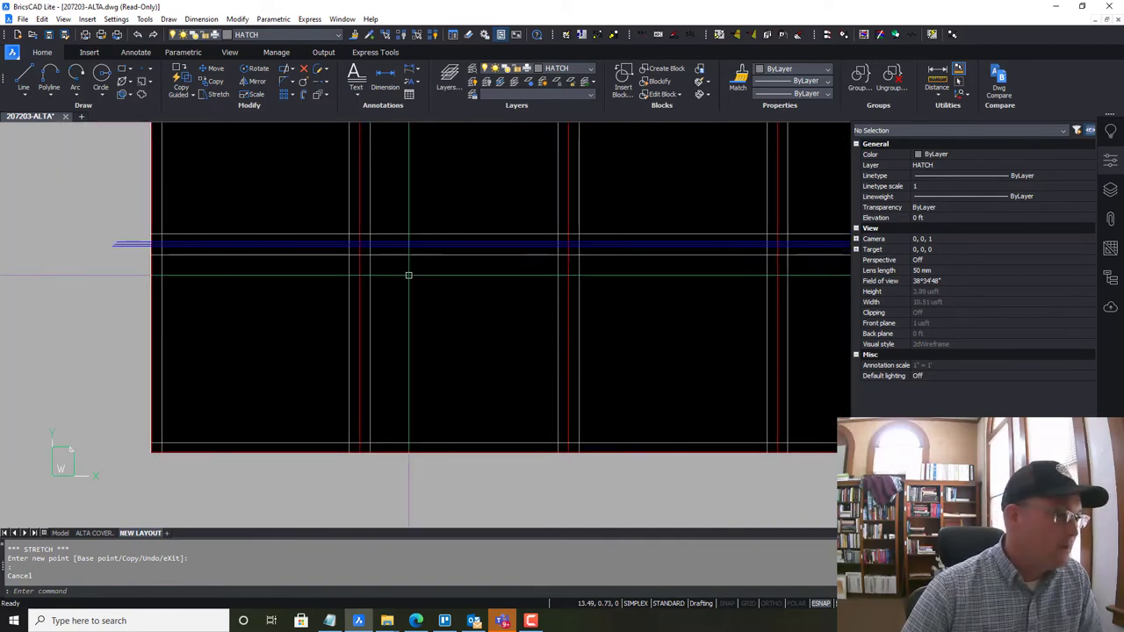
# Try to trim the bottom border lines at the first interior red vertical grid line near the sheet's left edge
pyautogui.scroll(5, 342, 234)
pyautogui.scroll(5, 404, 282)
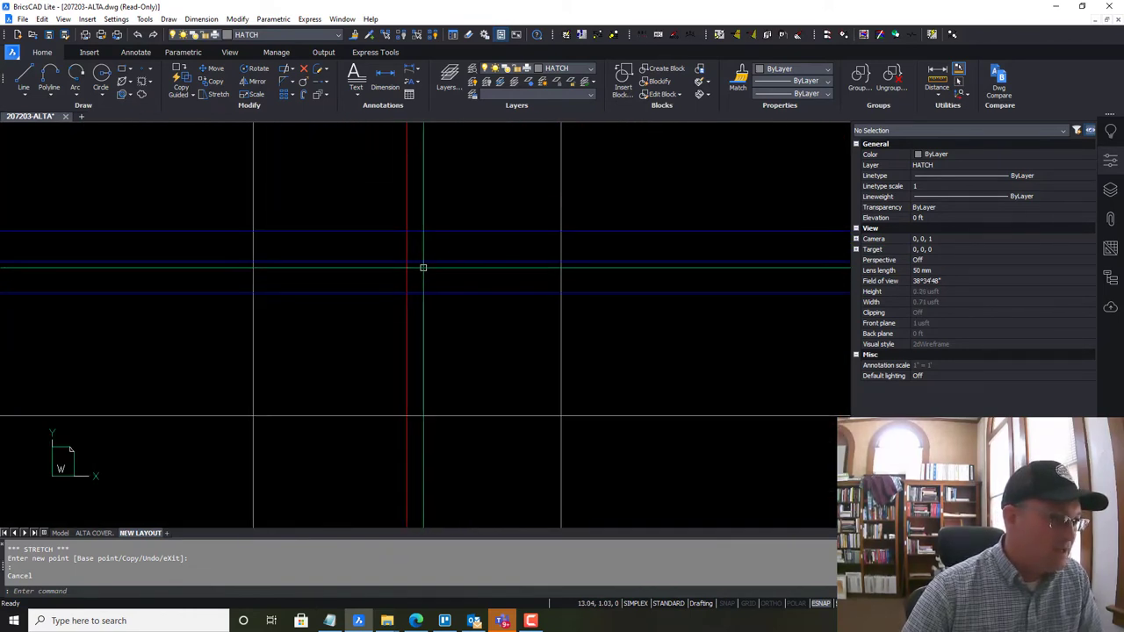
pyautogui.press('Return')
pyautogui.click(437, 197)
pyautogui.click(379, 158)
pyautogui.press('Return')
pyautogui.click(383, 298)
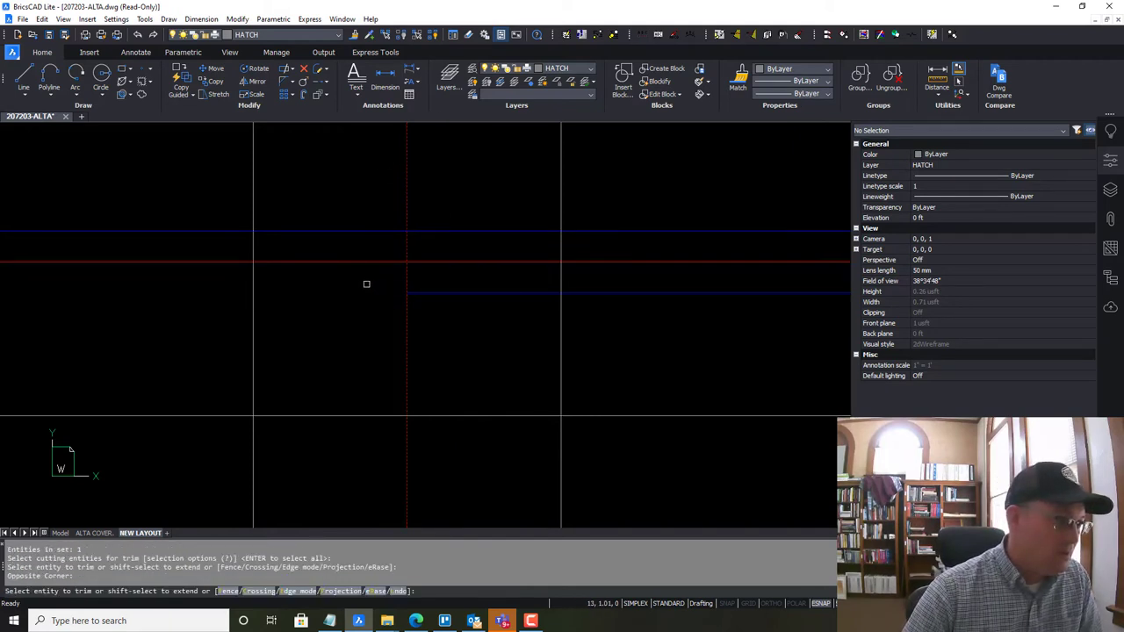
pyautogui.press('Escape')
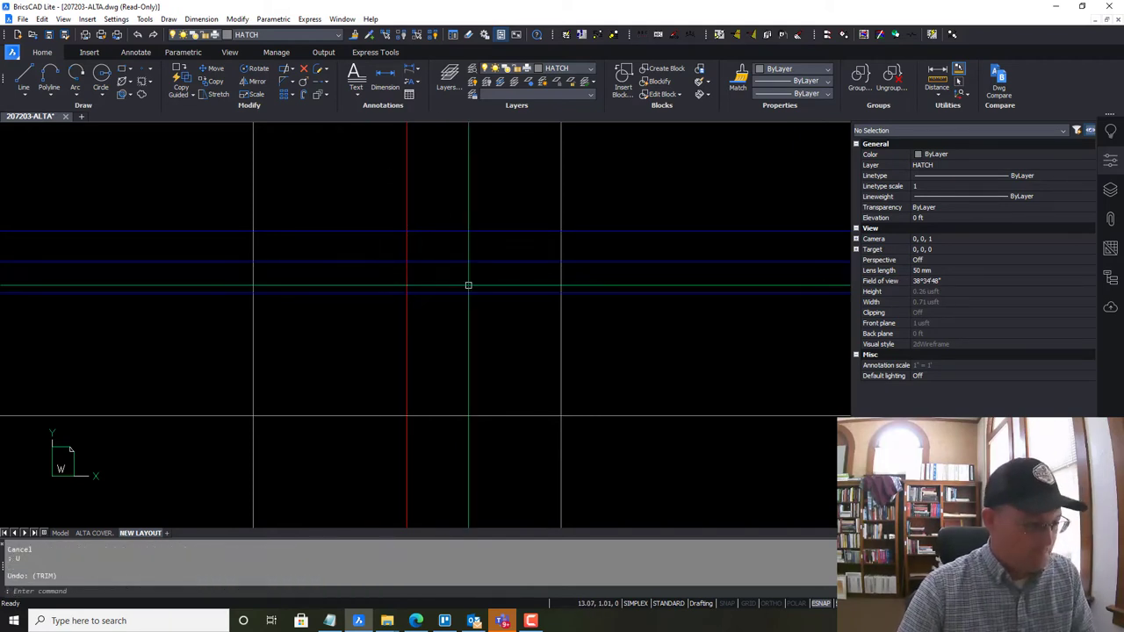
# Trim the outer and inner bottom border lines back to the first interior red vertical grid line near the sheet's left edge
pyautogui.write('tr')
pyautogui.press('Return')
pyautogui.click(406, 248)
pyautogui.press('Return')
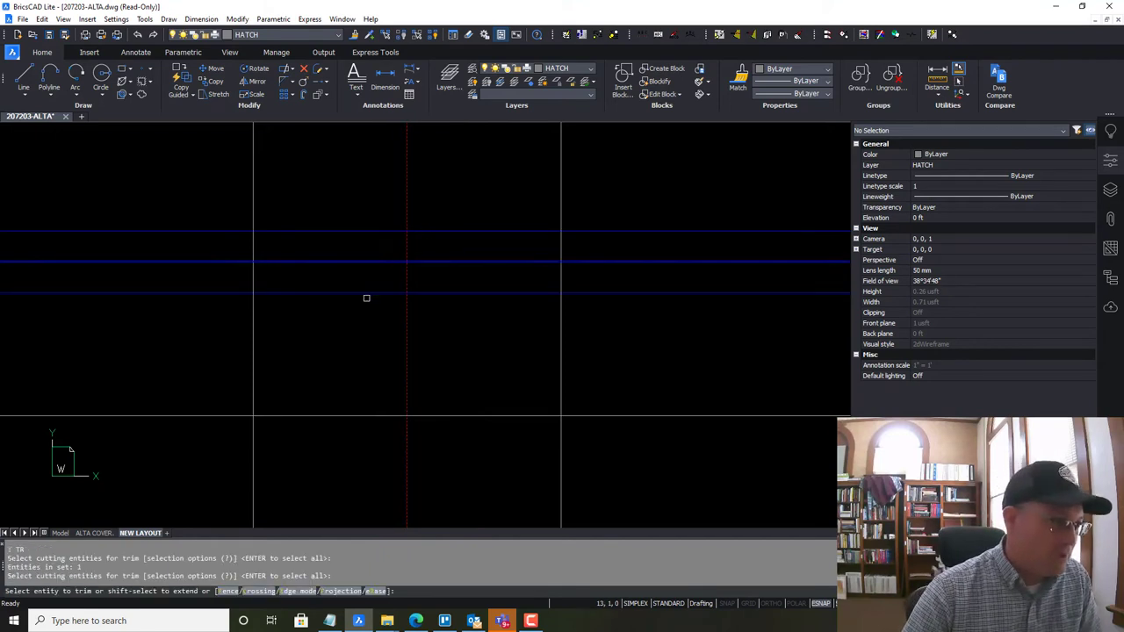
pyautogui.click(365, 294)
pyautogui.click(385, 234)
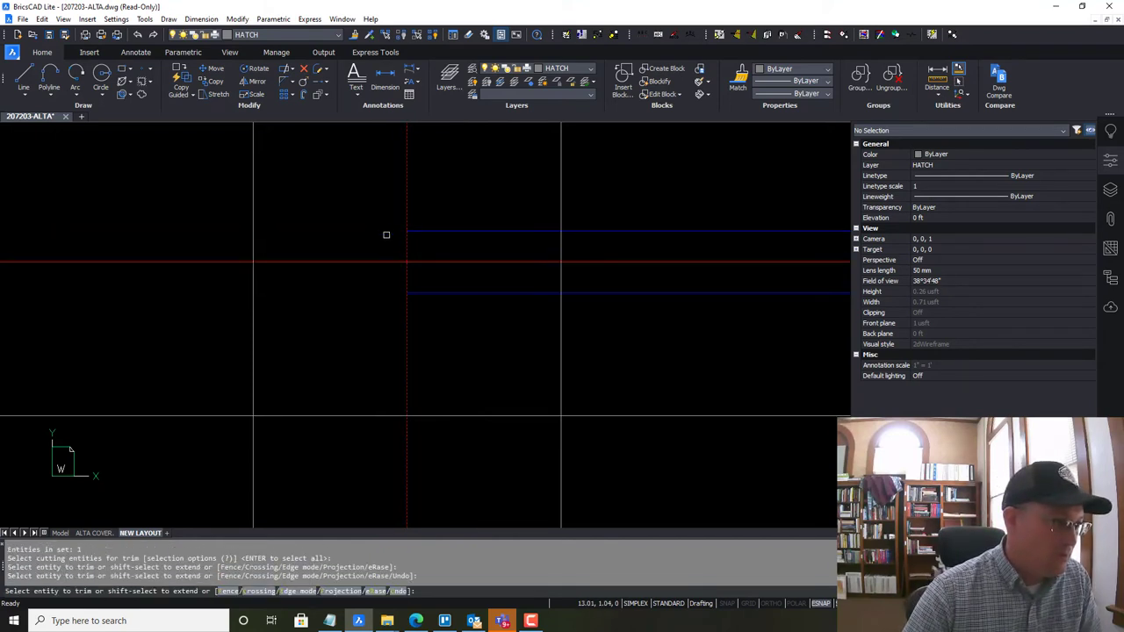
pyautogui.press('Escape')
pyautogui.scroll(5, 477, 273)
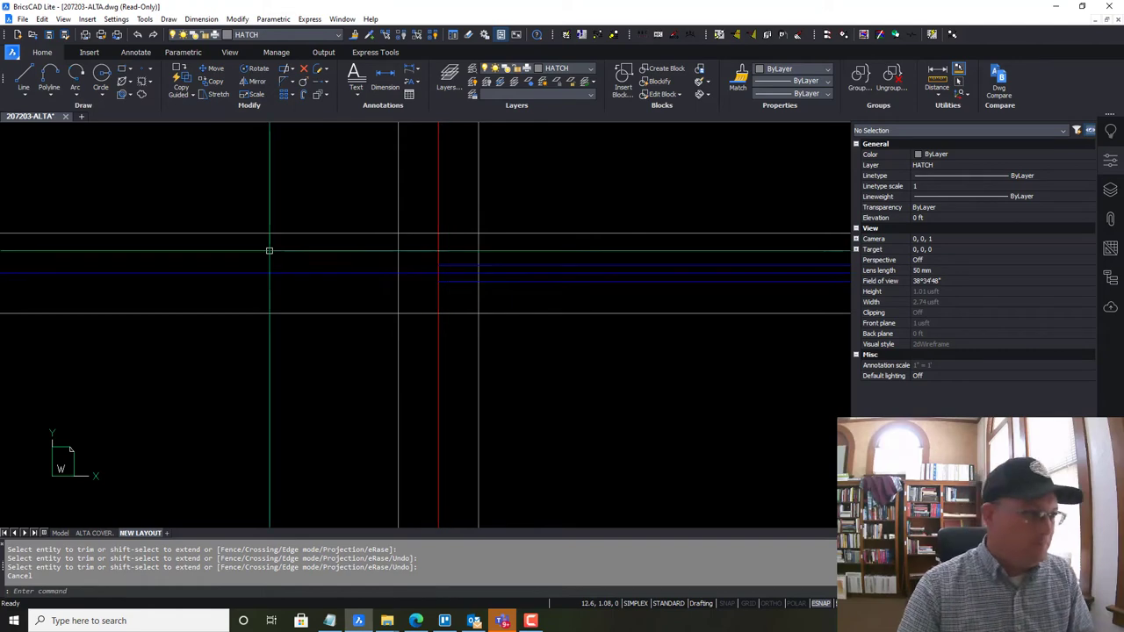
# Extend the middle line of the title block's left border down to the middle bottom border line
pyautogui.scroll(-5, 292, 259)
pyautogui.moveTo(271, 191); pyautogui.dragTo(325, 384, button='middle')
pyautogui.scroll(-3, 325, 384)
pyautogui.scroll(6, 419, 441)
pyautogui.scroll(3, 400, 474)
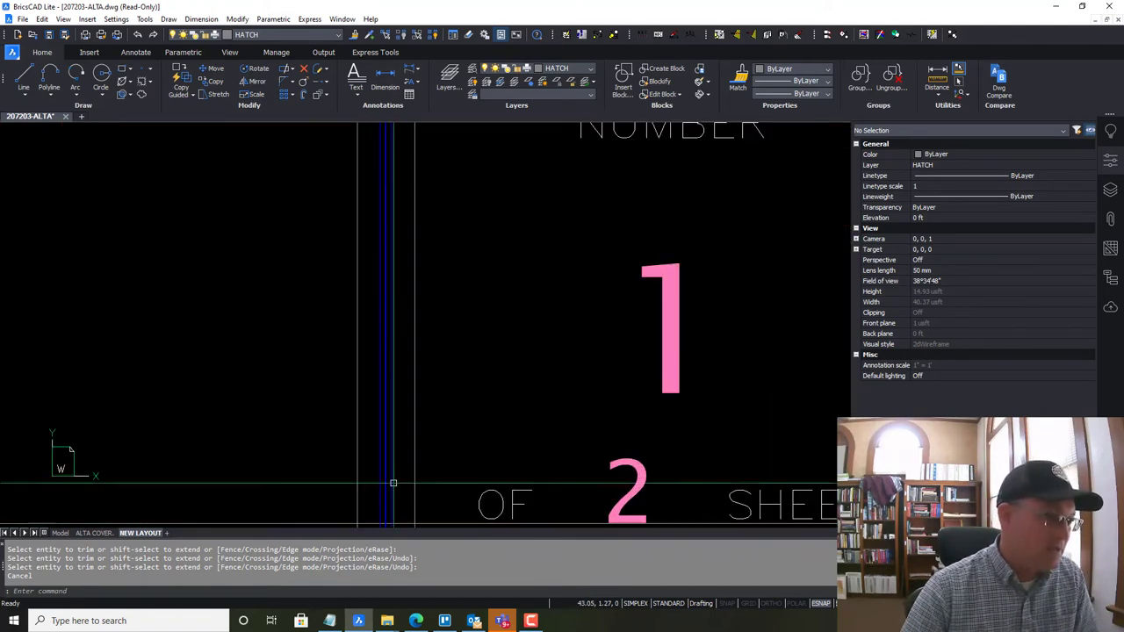
pyautogui.moveTo(391, 446); pyautogui.dragTo(443, 253, button='middle')
pyautogui.scroll(4, 438, 361)
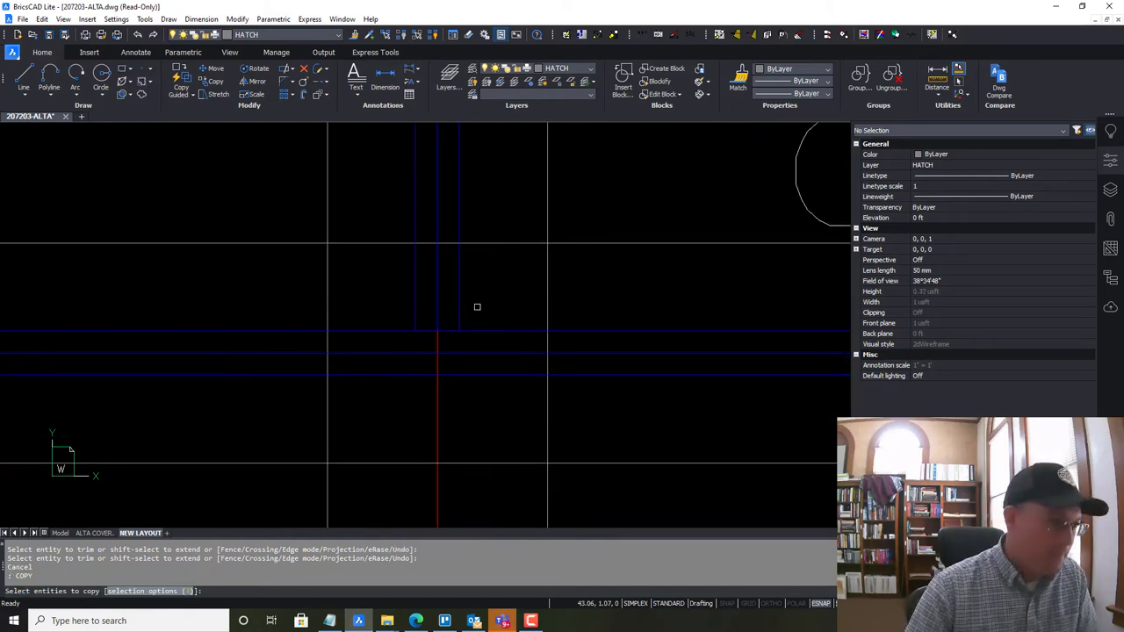
pyautogui.press('Return')
pyautogui.press('Escape')
pyautogui.write('EX')
pyautogui.press('Return')
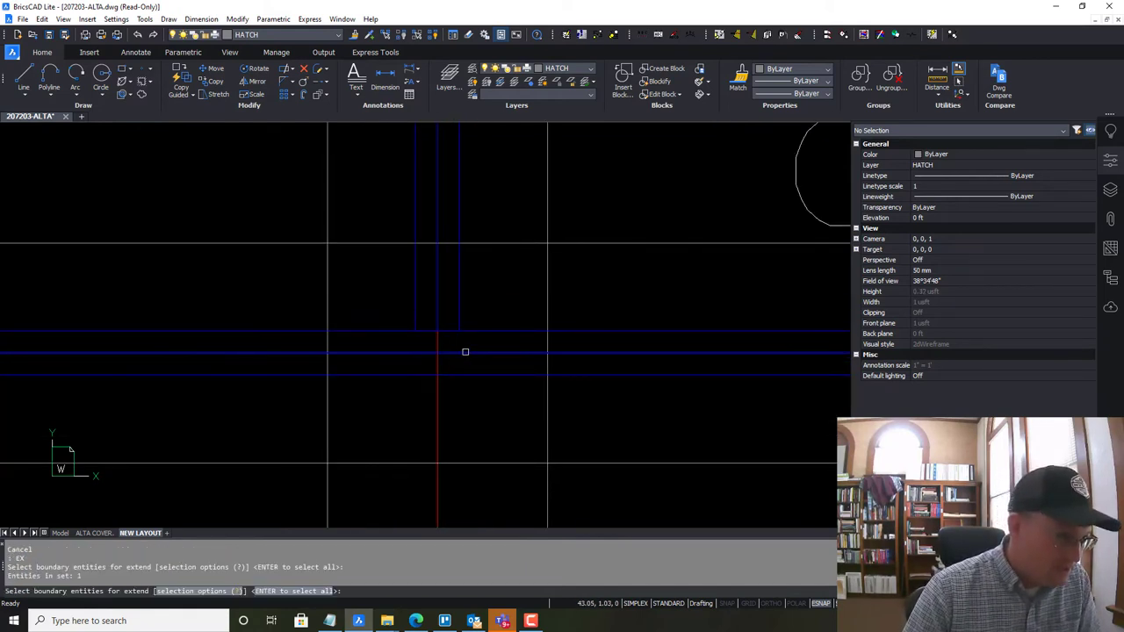
pyautogui.press('Return')
pyautogui.press('Escape')
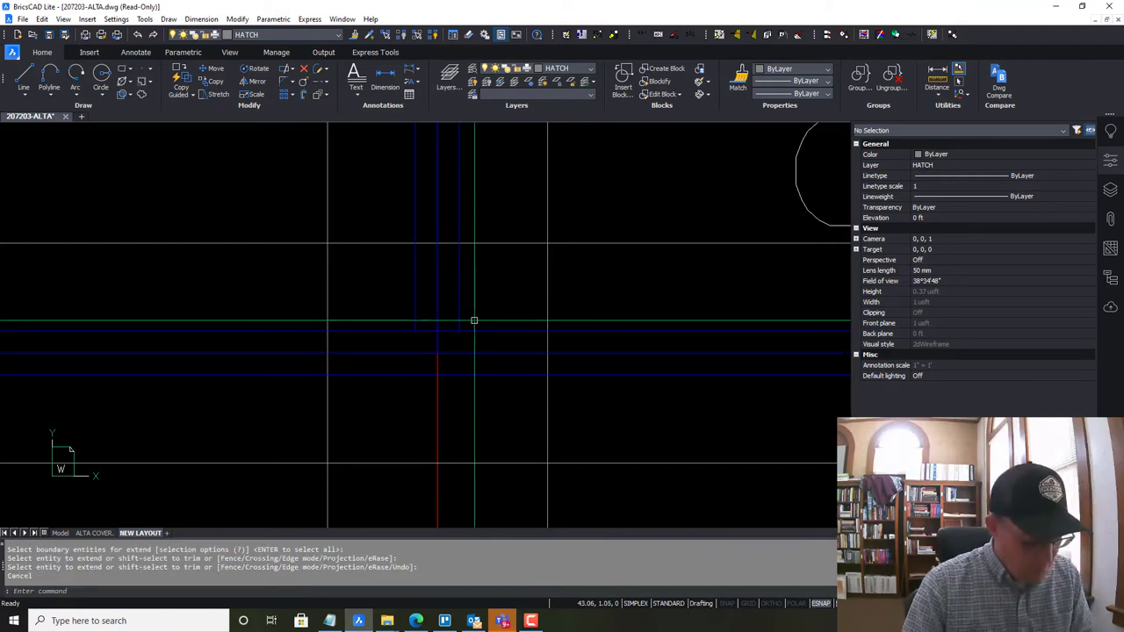
# Copy the title block's three left border lines to the first interior red grid intersection near the sheet's lower-left corner
pyautogui.press('Return')
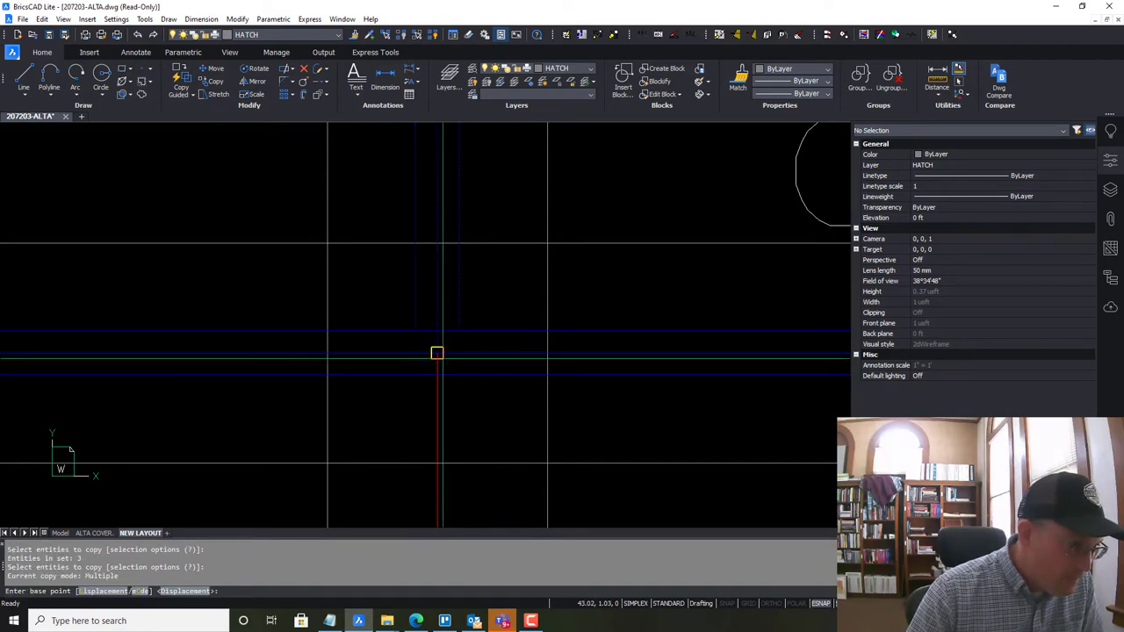
pyautogui.click(437, 356)
pyautogui.scroll(-10, 514, 381)
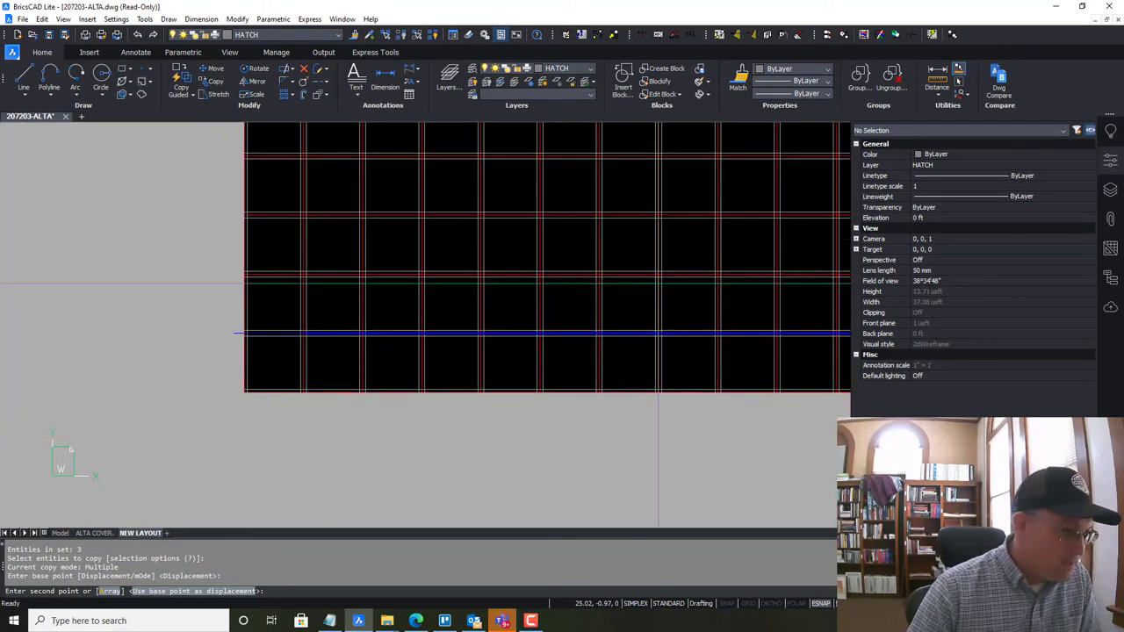
pyautogui.scroll(8, 246, 356)
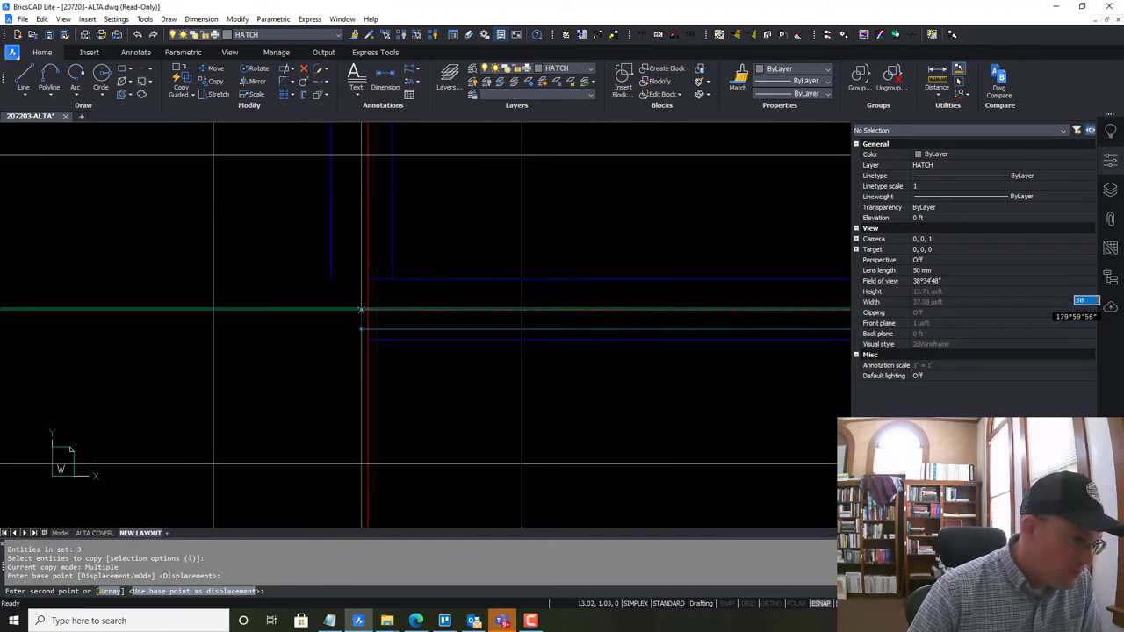
pyautogui.click(365, 309)
pyautogui.press('Escape')
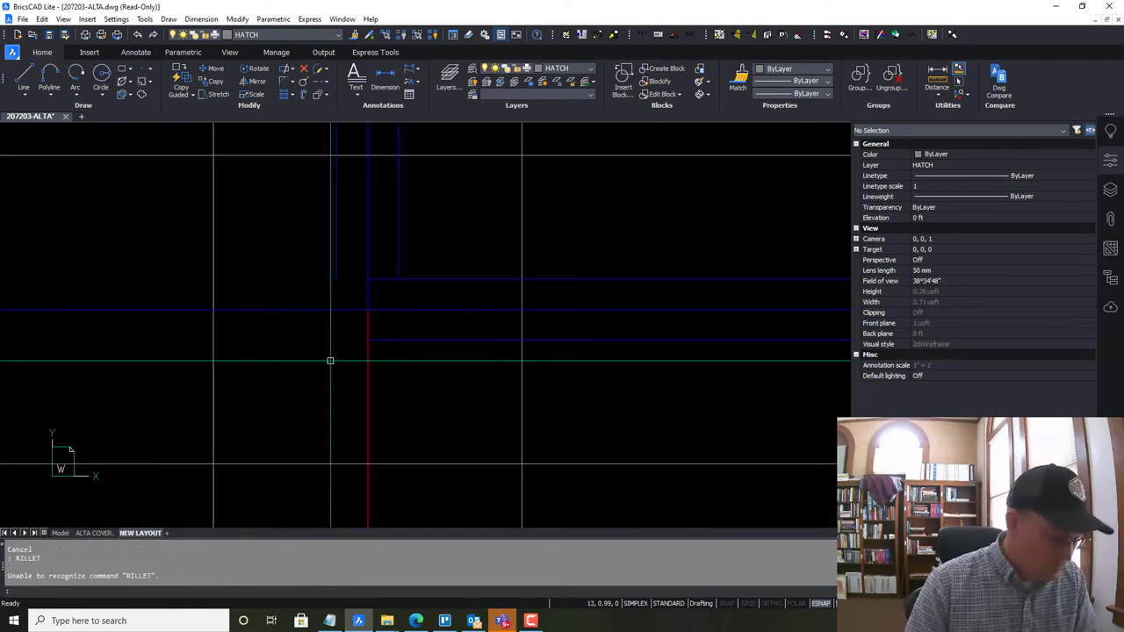
# Fillet the outer and inner border lines with zero radius to close the sheet border's lower-left corner
pyautogui.press('Return')
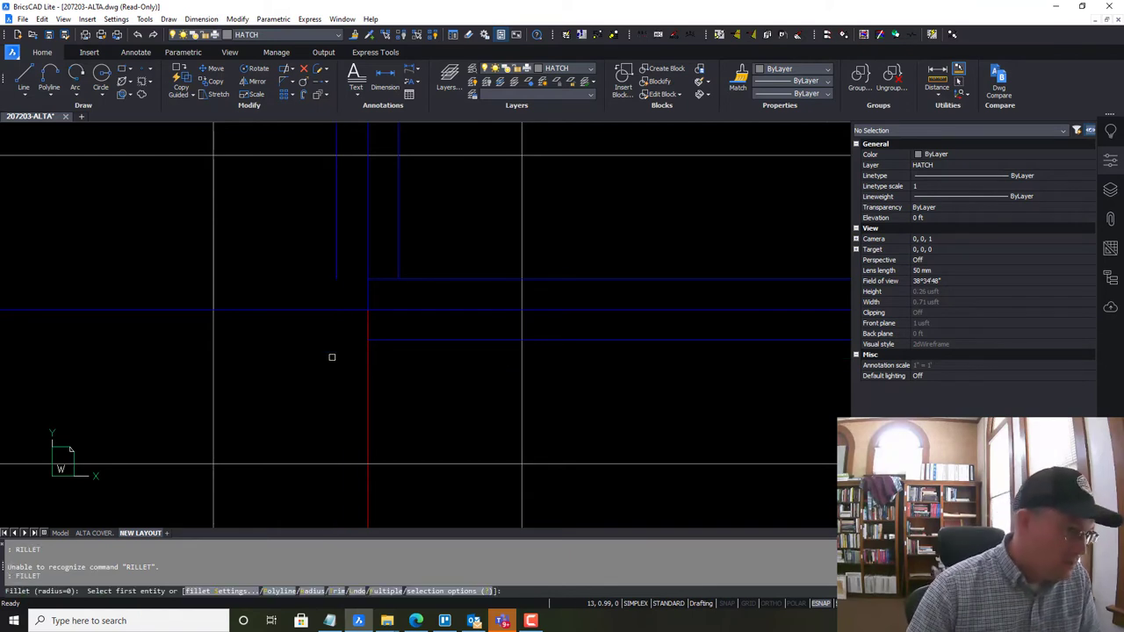
pyautogui.click(333, 266)
pyautogui.click(375, 340)
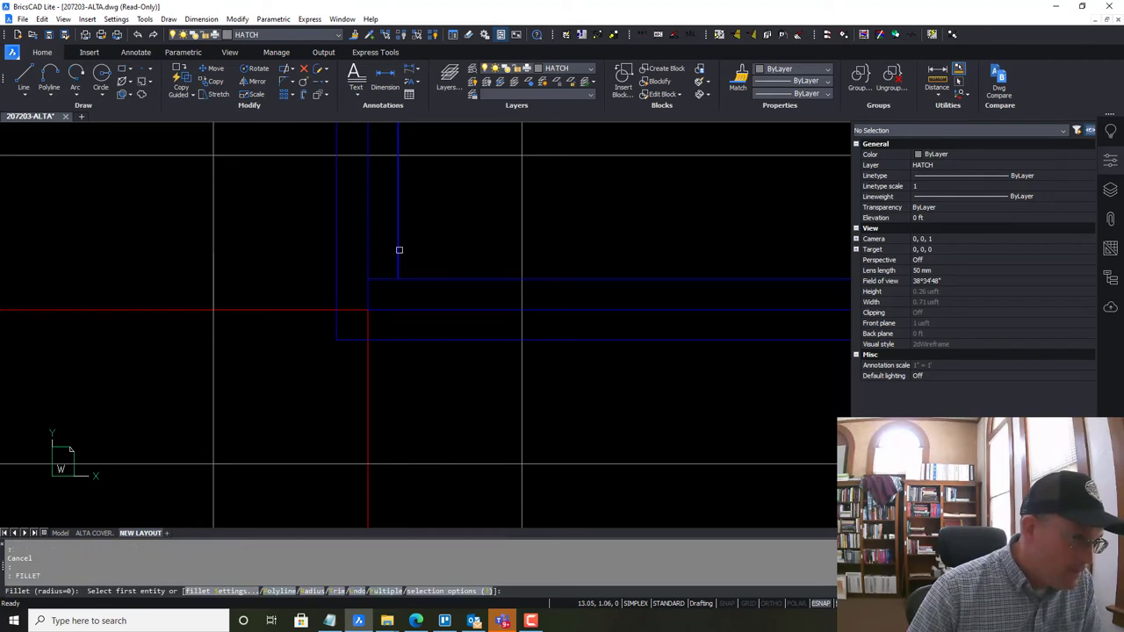
pyautogui.press('Escape')
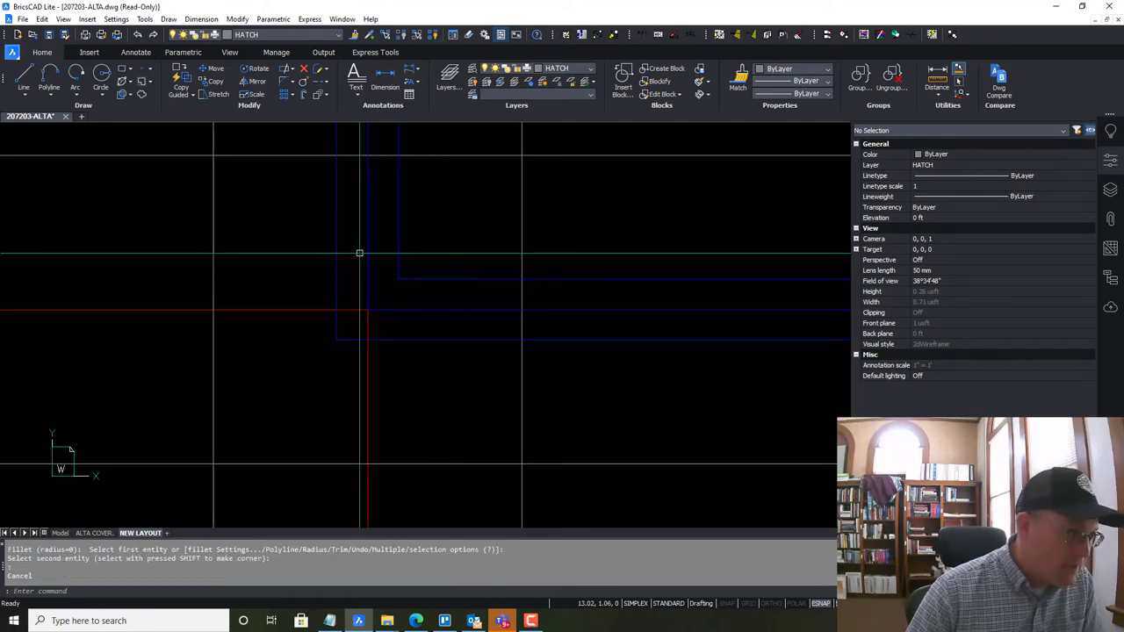
# Erase the leftover blue lines lying above the sheet's top edge
pyautogui.scroll(-5, 359, 253)
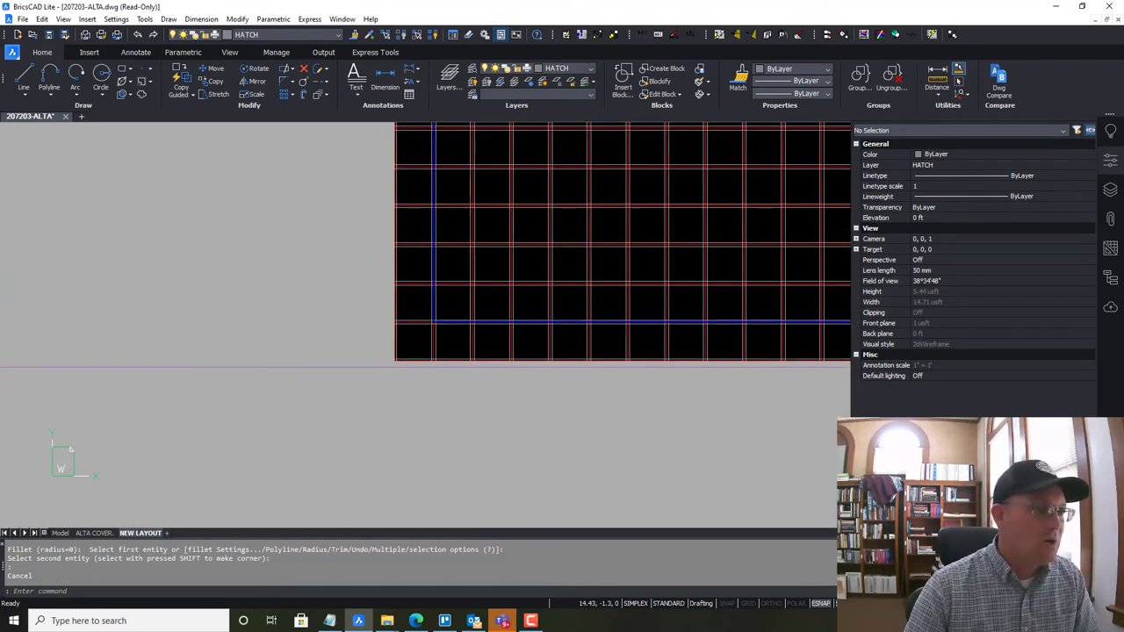
pyautogui.scroll(2, 418, 303)
pyautogui.scroll(5, 275, 283)
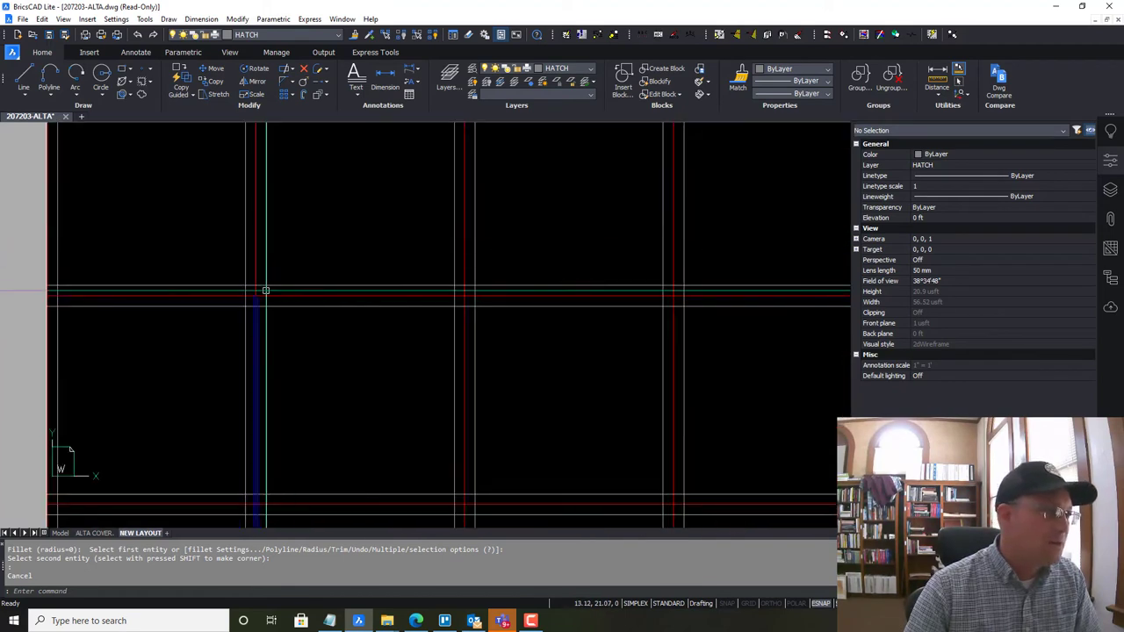
pyautogui.moveTo(246, 296); pyautogui.dragTo(349, 262, button='middle')
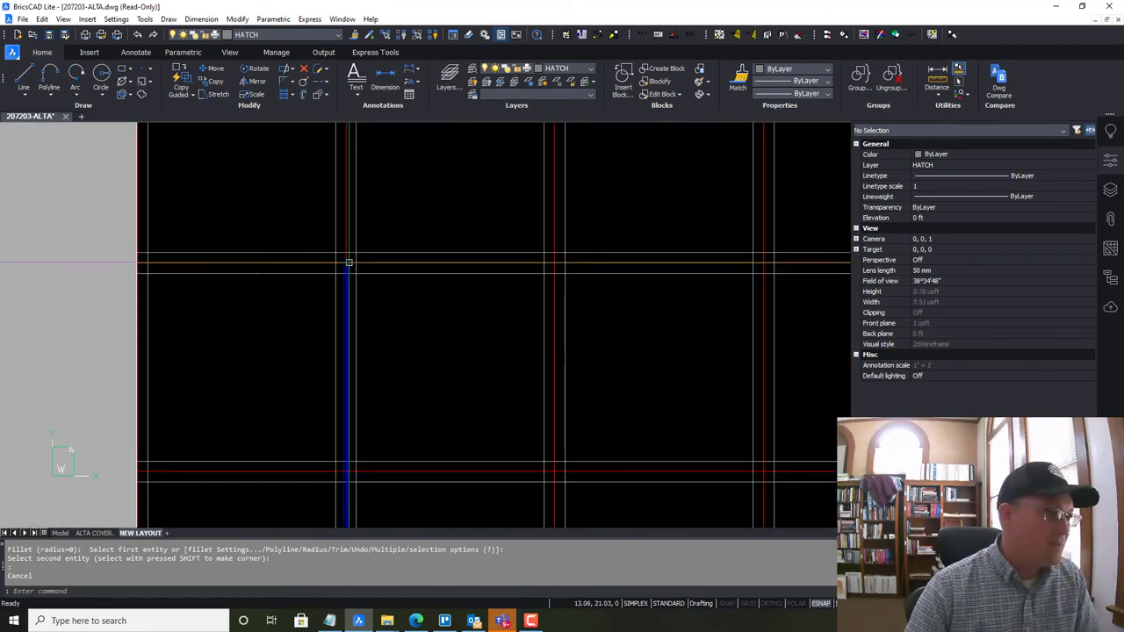
pyautogui.scroll(-3, 349, 262)
pyautogui.moveTo(412, 316); pyautogui.dragTo(303, 129, button='middle')
pyautogui.scroll(-6, 330, 136)
pyautogui.moveTo(368, 172); pyautogui.dragTo(389, 292, button='middle')
pyautogui.scroll(4, 391, 248)
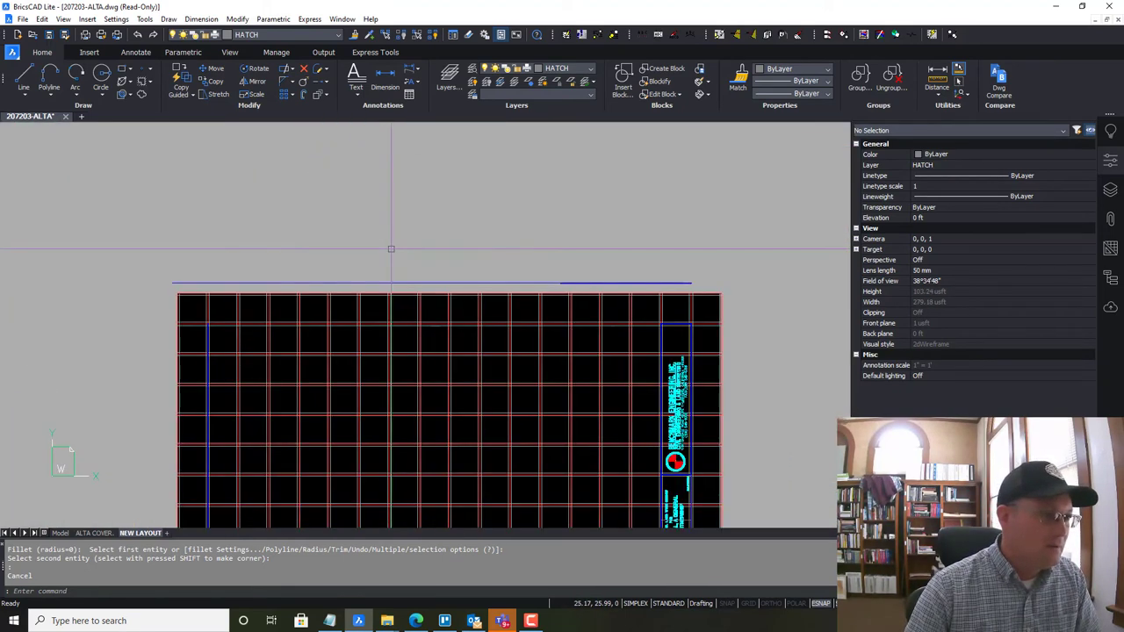
pyautogui.moveTo(403, 286); pyautogui.dragTo(383, 266)
pyautogui.press('Delete')
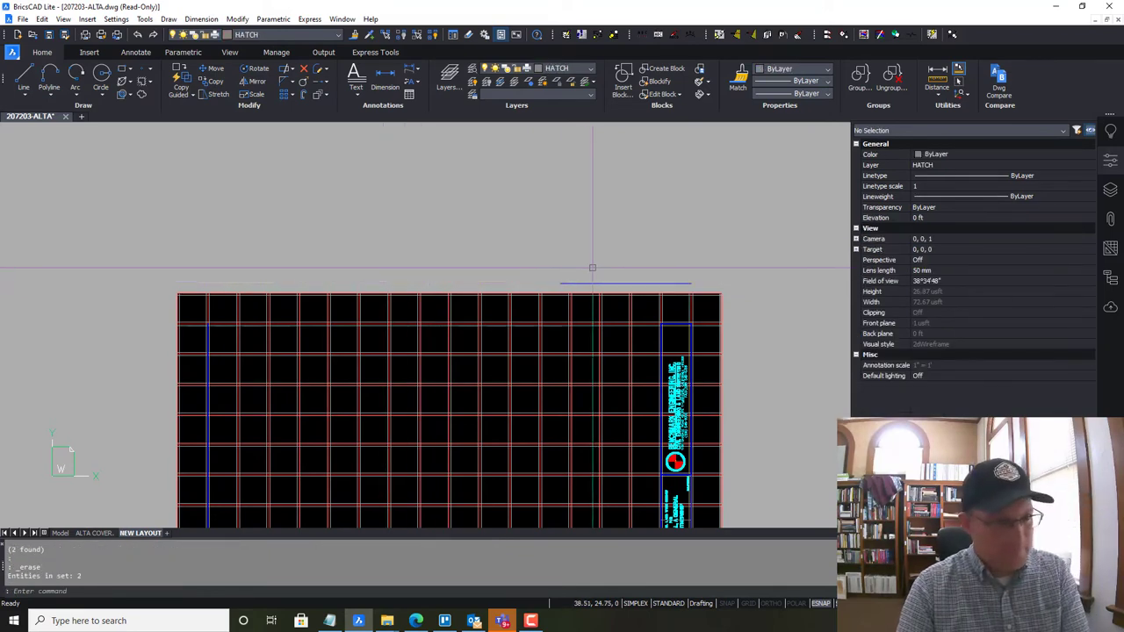
pyautogui.scroll(4, 673, 291)
pyautogui.moveTo(748, 278); pyautogui.dragTo(617, 210)
pyautogui.press('Delete')
# Copy the three bottom border lines up to the red grid intersection where the left border ends near the sheet's top
pyautogui.scroll(-6, 615, 209)
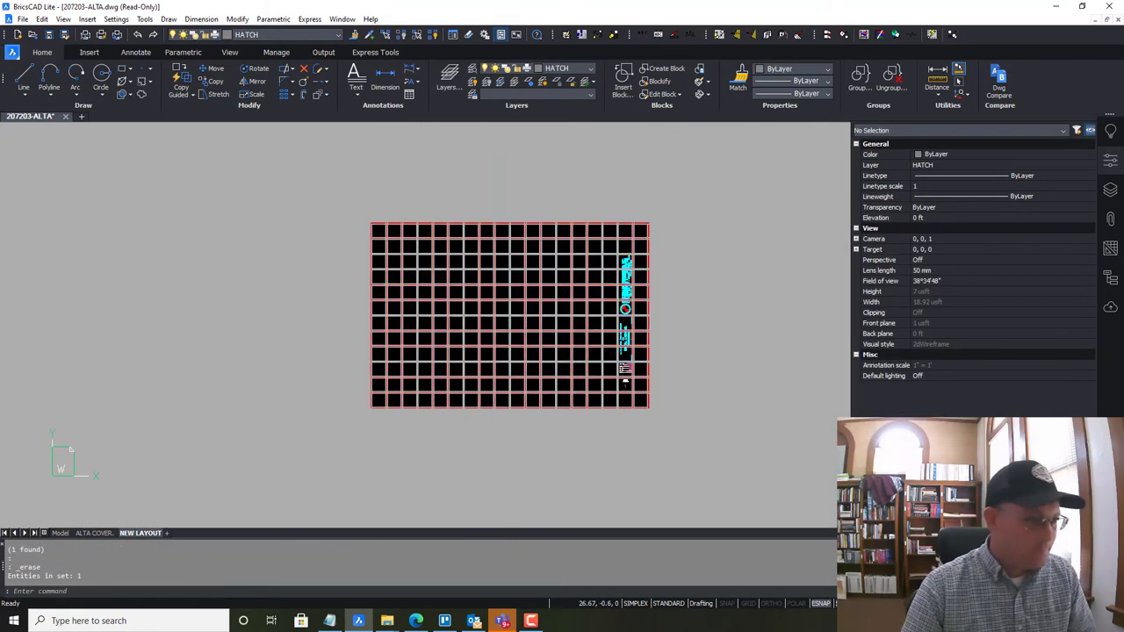
pyautogui.scroll(5, 363, 384)
pyautogui.scroll(-2, 466, 359)
pyautogui.scroll(5, 425, 270)
pyautogui.scroll(2, 425, 269)
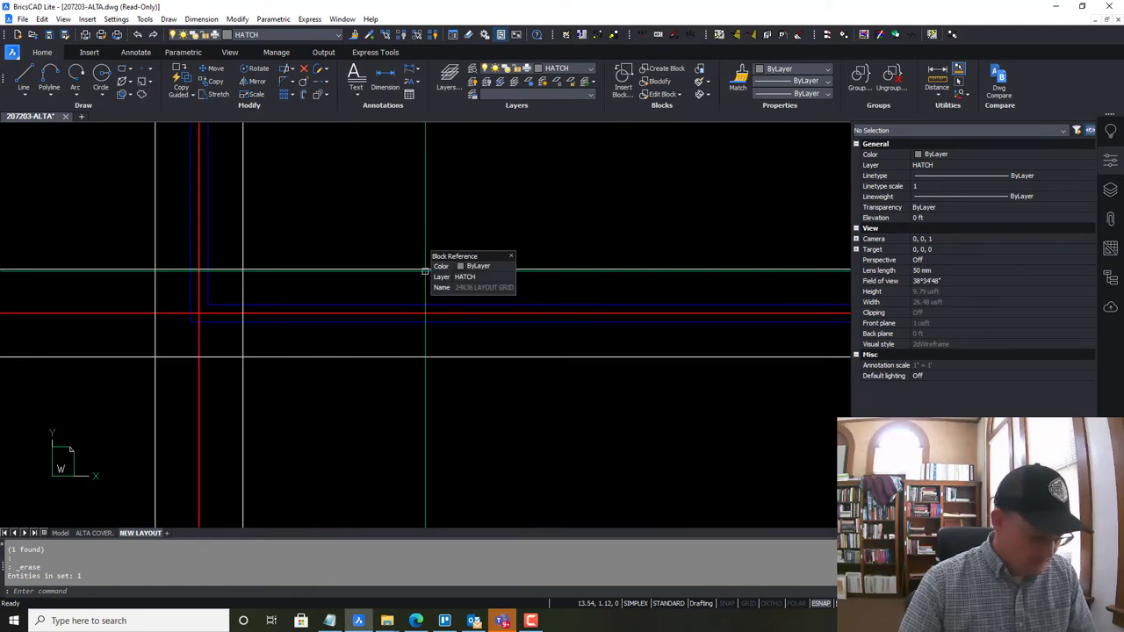
pyautogui.write('COPY')
pyautogui.press('Return')
pyautogui.click(407, 313)
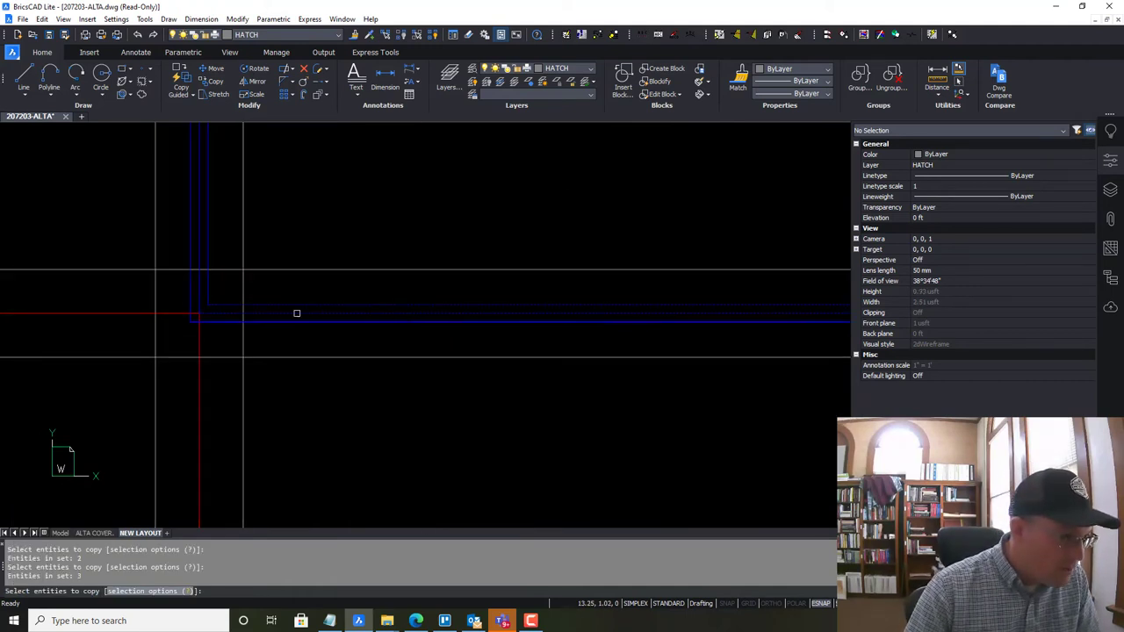
pyautogui.press('Return')
pyautogui.click(196, 314)
pyautogui.scroll(-3, 251, 326)
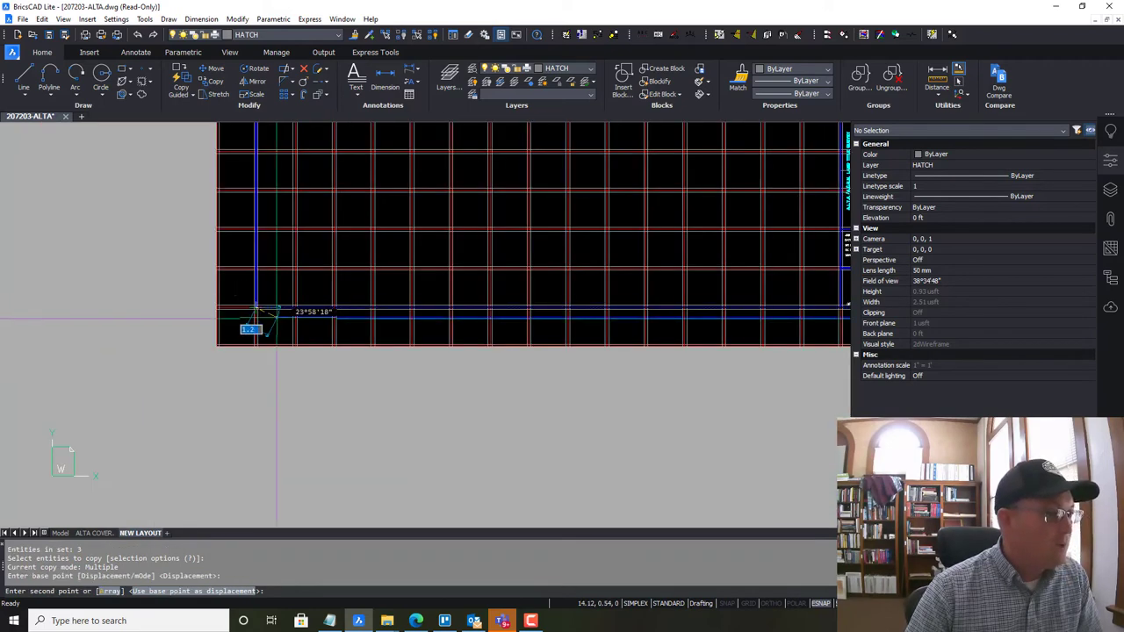
pyautogui.scroll(-5, 366, 389)
pyautogui.scroll(10, 307, 238)
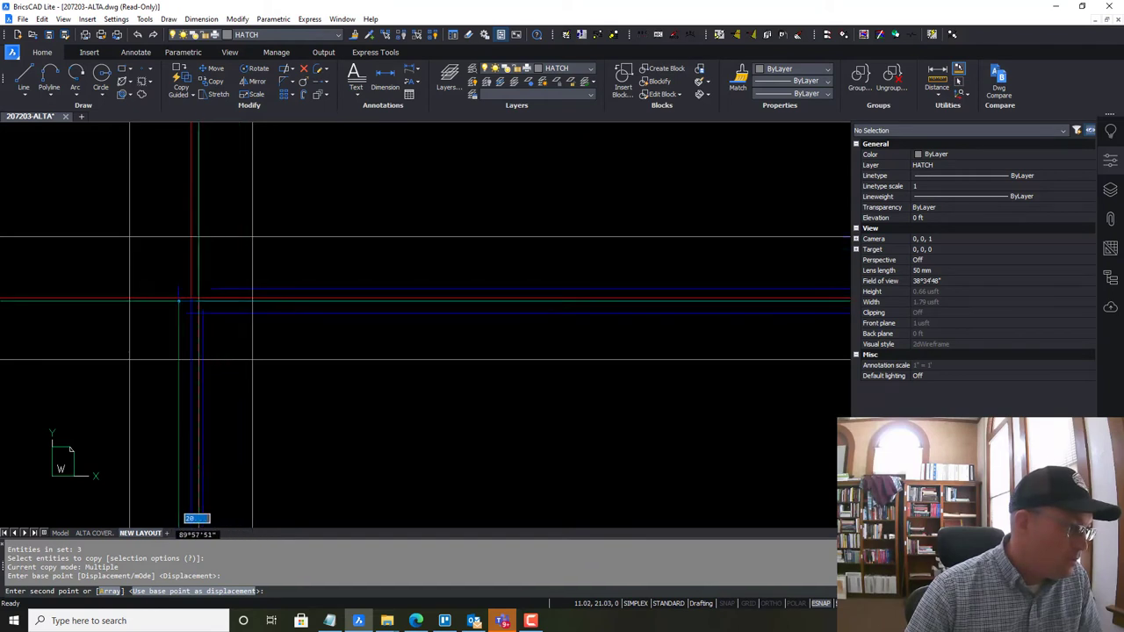
pyautogui.click(190, 297)
pyautogui.scroll(3, 191, 300)
pyautogui.press('Escape')
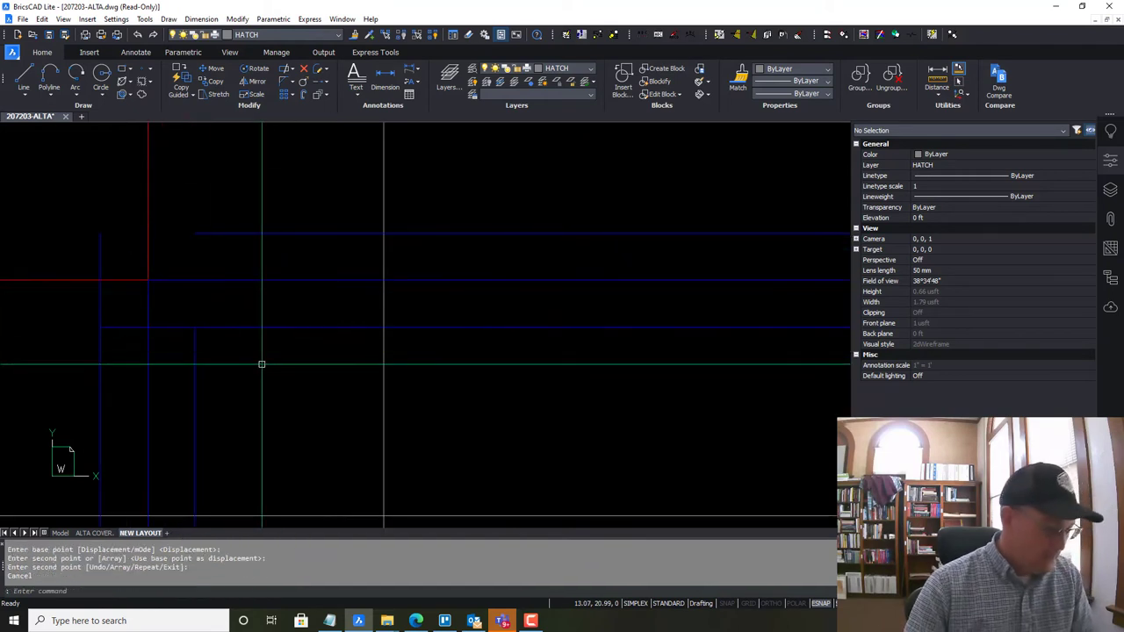
# Fillet the inner and outer border lines with zero radius to close the sheet border's upper-left corner
pyautogui.write('FILLET')
pyautogui.press('Return')
pyautogui.click(260, 327)
pyautogui.click(192, 352)
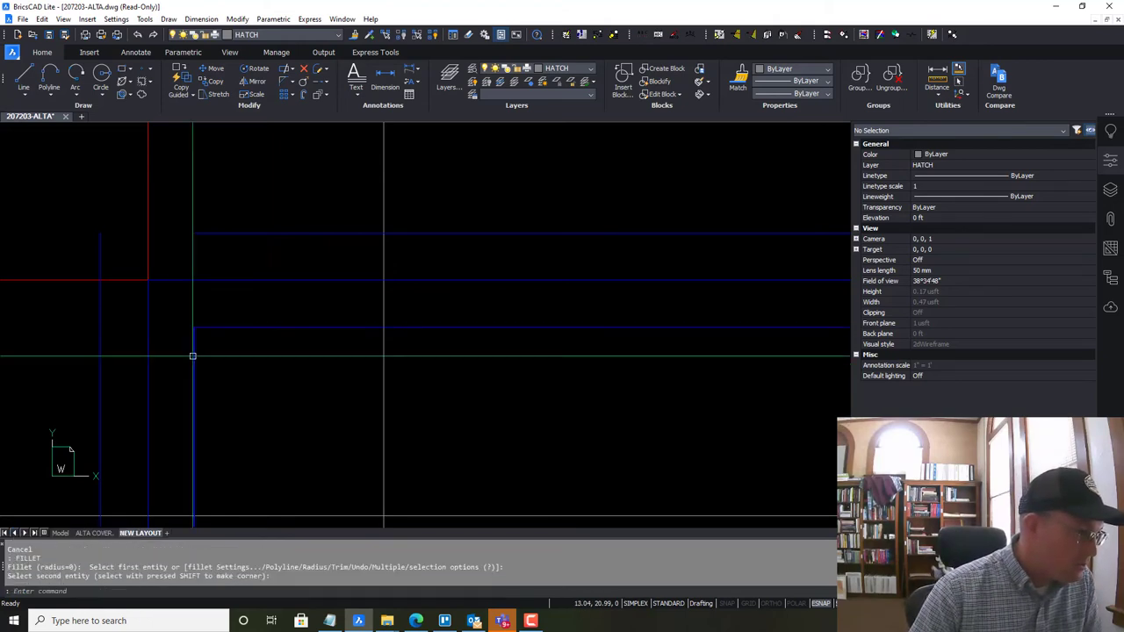
pyautogui.press('Return')
pyautogui.press('Escape')
# Copy the main survey plan viewport from the ALTA COVER layout to the clipboard
pyautogui.scroll(-5, 243, 231)
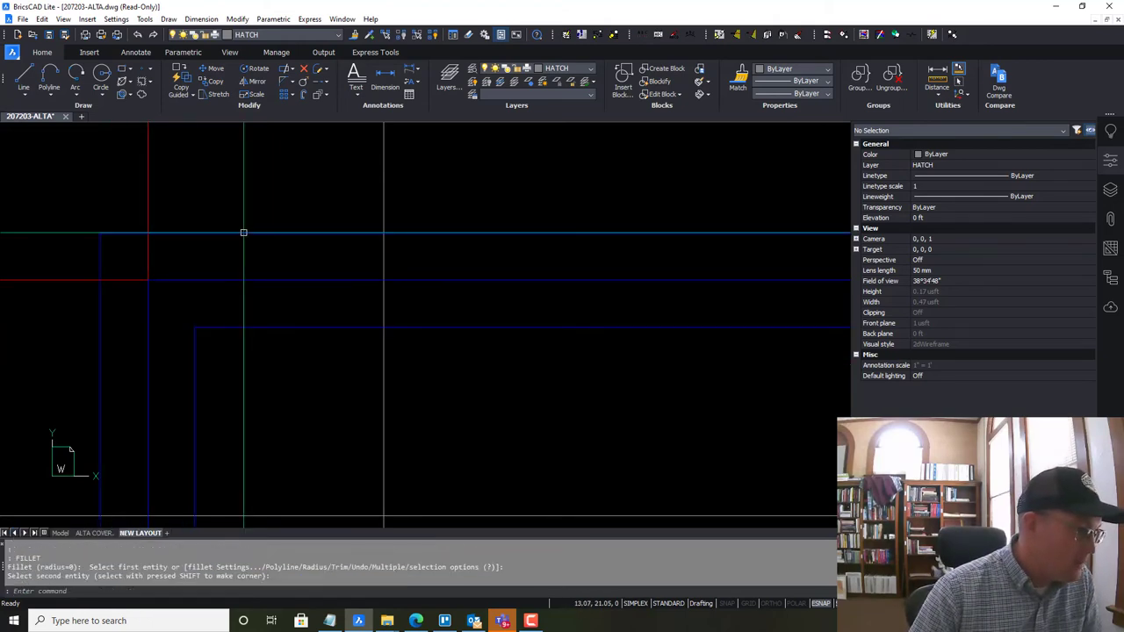
pyautogui.scroll(-5, 465, 334)
pyautogui.moveTo(655, 428); pyautogui.dragTo(530, 321, button='middle')
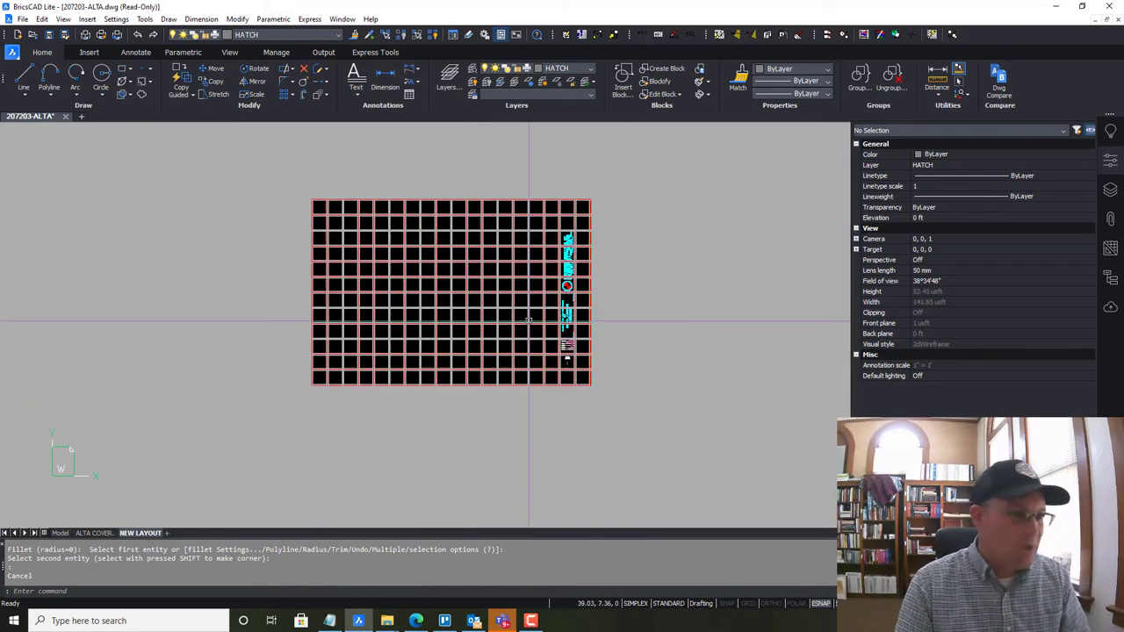
pyautogui.scroll(2, 529, 319)
pyautogui.moveTo(492, 357)
pyautogui.mouseDown(button='middle')
pyautogui.moveTo(509, 389)
pyautogui.moveTo(573, 398)
pyautogui.mouseUp(button='middle')
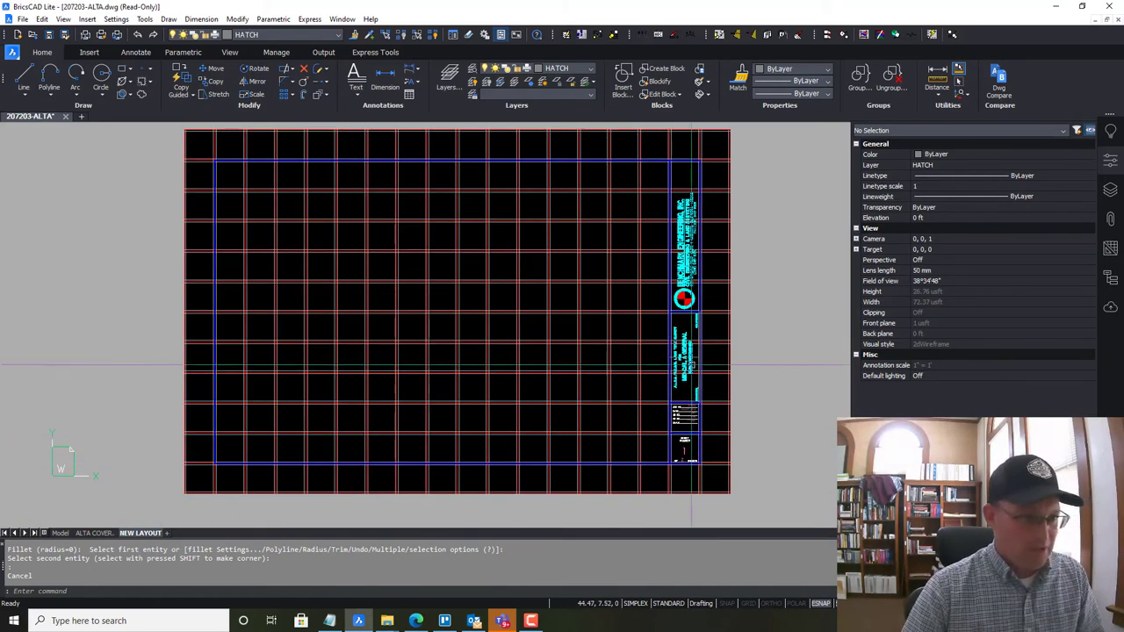
pyautogui.moveTo(34, 422)
pyautogui.mouseDown(button='middle')
pyautogui.moveTo(85, 375)
pyautogui.moveTo(15, 425)
pyautogui.mouseUp(button='middle')
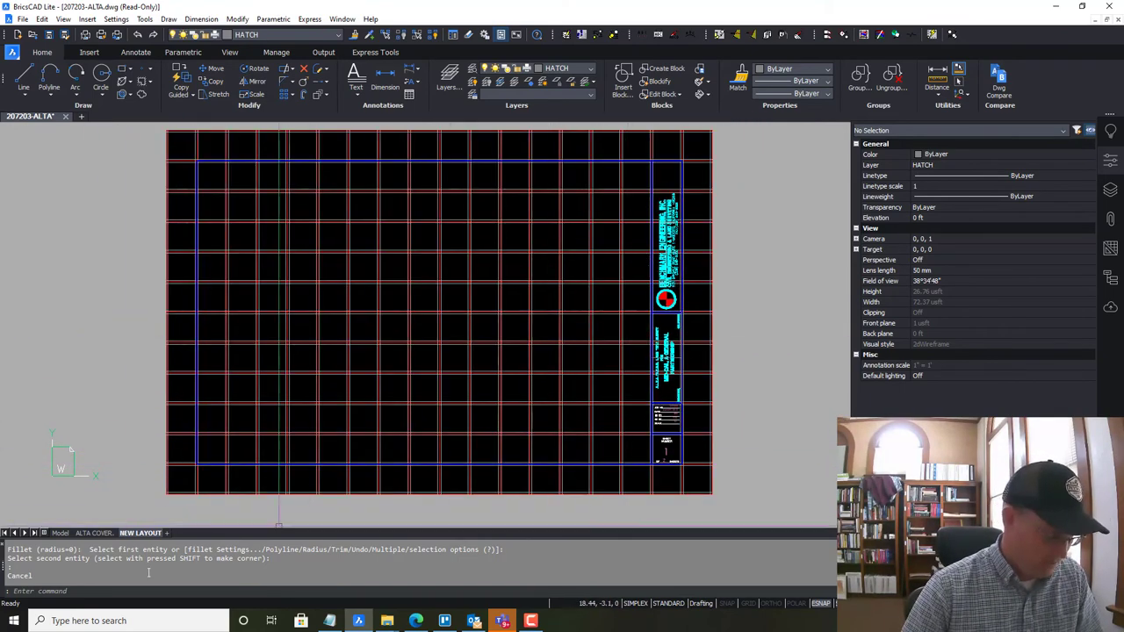
pyautogui.click(95, 533)
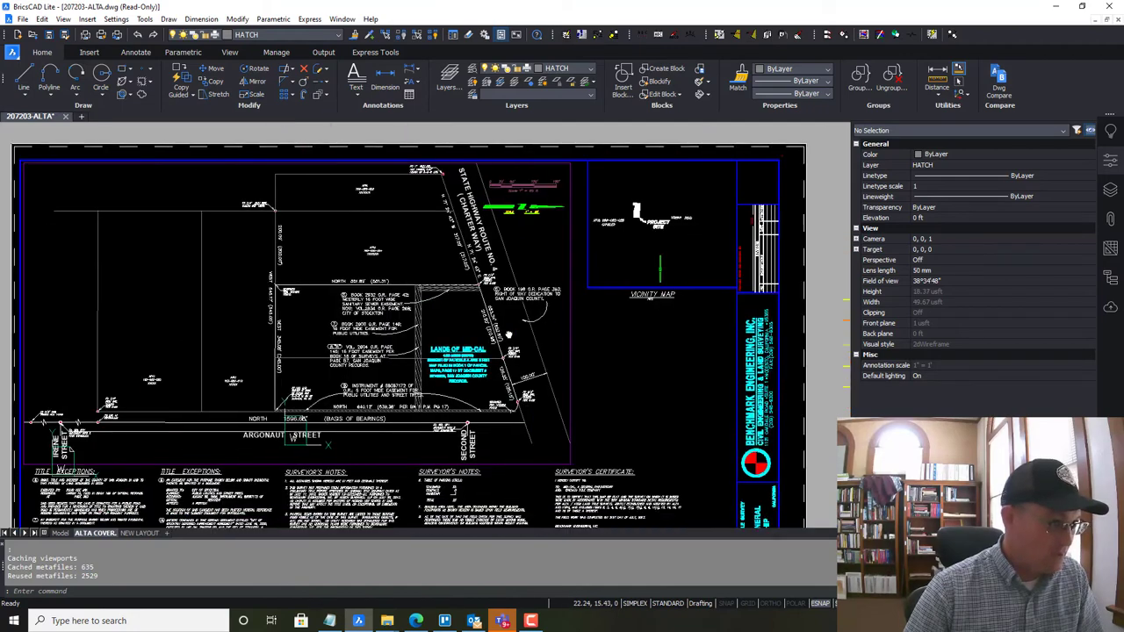
pyautogui.moveTo(591, 342); pyautogui.dragTo(614, 334, button='middle')
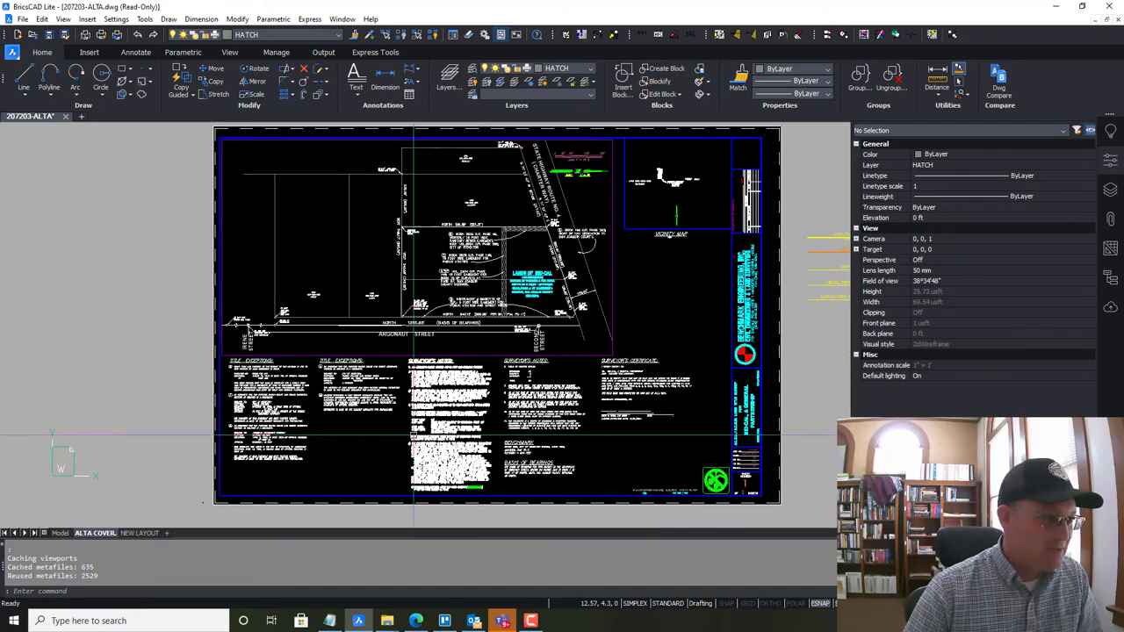
pyautogui.click(609, 358)
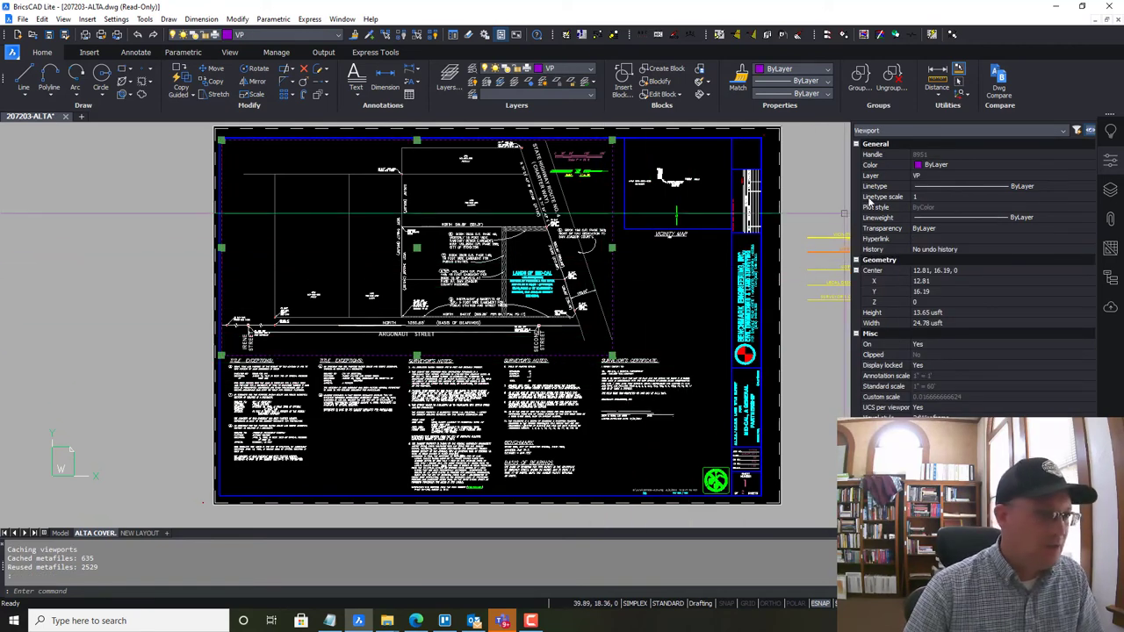
pyautogui.hotkey('ctrl', 'c')
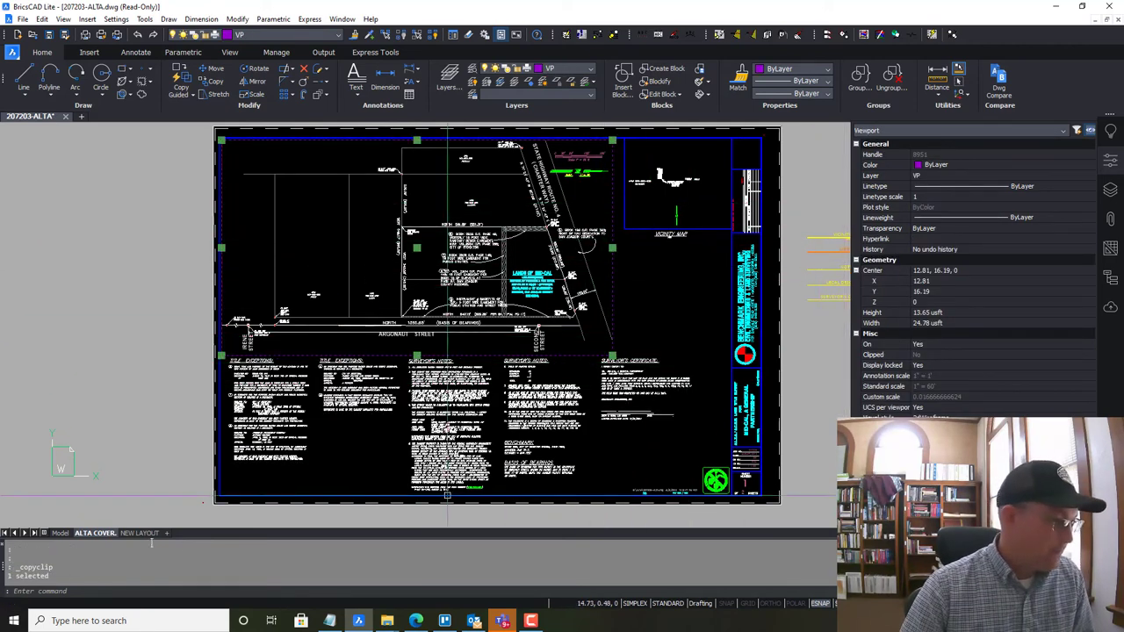
# Paste the copied viewport into NEW LAYOUT in the empty area to the right of the sheet
pyautogui.click(140, 533)
pyautogui.hotkey('ctrl', 'v')
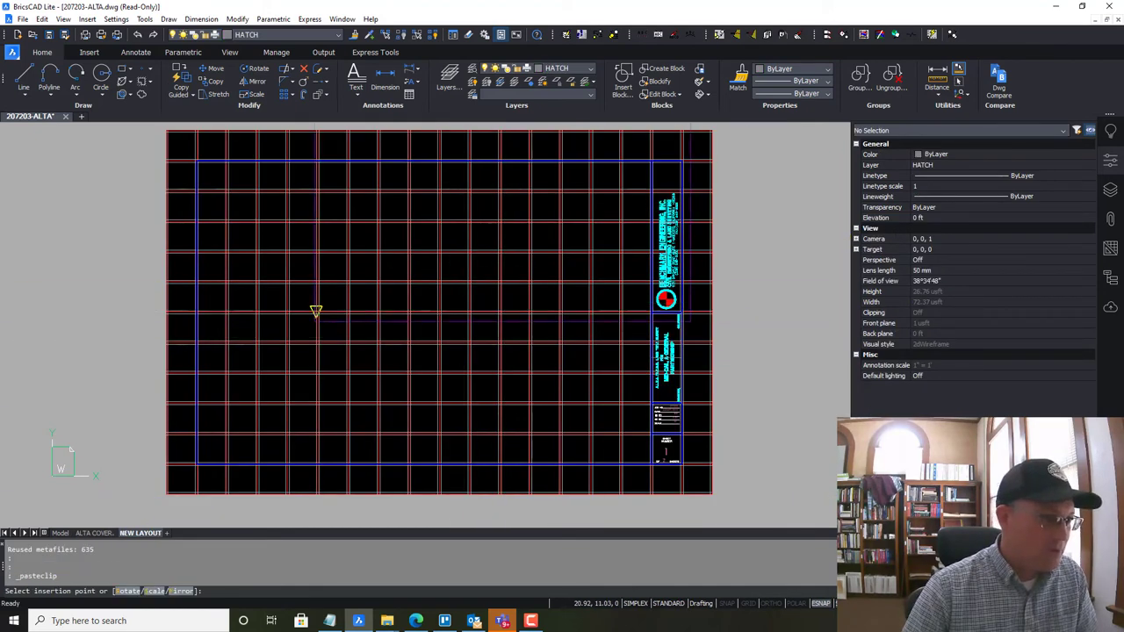
pyautogui.scroll(-5, 367, 343)
pyautogui.click(464, 360)
pyautogui.scroll(3, 467, 356)
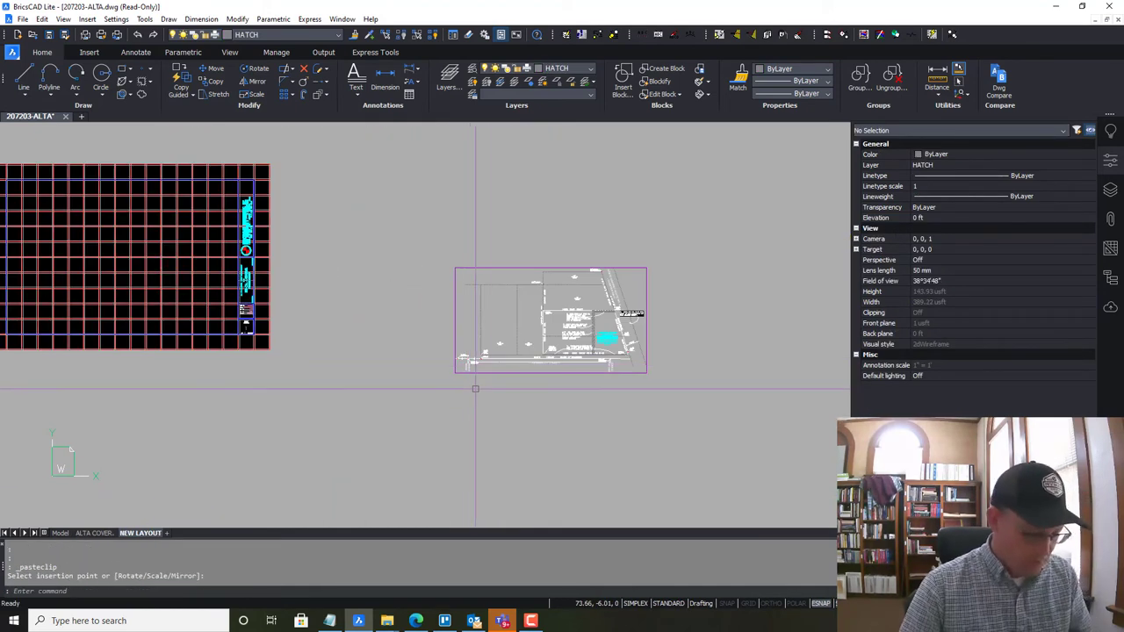
# Move the pasted viewport by its upper-left corner to the white grid intersection just inside the border's upper-left corner
pyautogui.write('m')
pyautogui.press('Return')
pyautogui.click(454, 267)
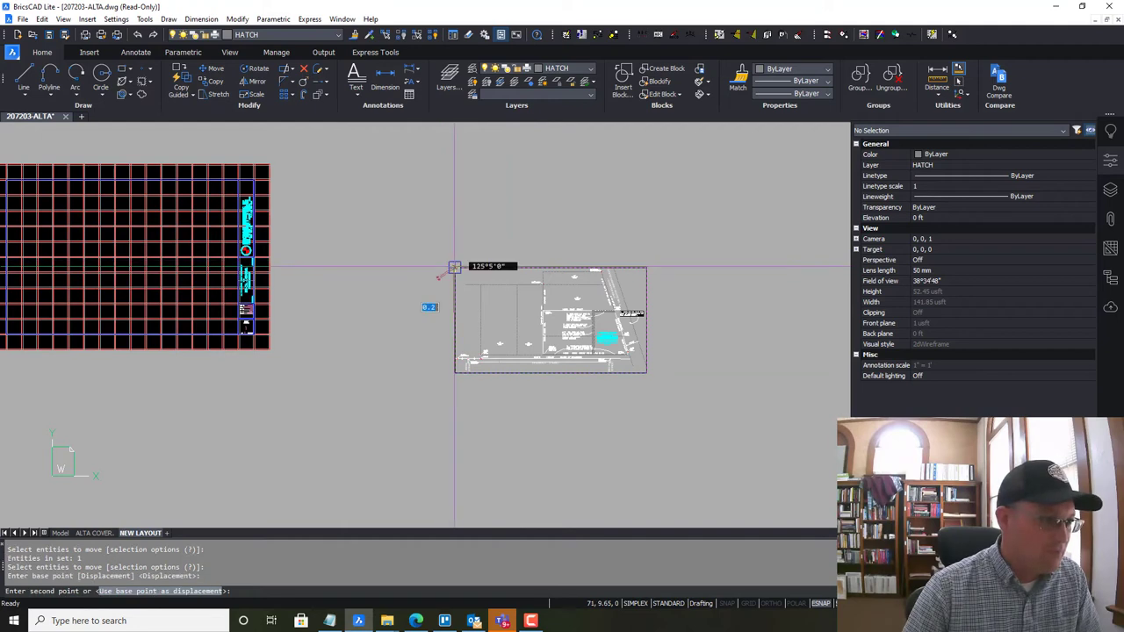
pyautogui.moveTo(380, 239); pyautogui.dragTo(775, 264, button='middle')
pyautogui.scroll(4, 622, 261)
pyautogui.scroll(5, 432, 158)
pyautogui.moveTo(334, 153); pyautogui.dragTo(403, 282, button='middle')
pyautogui.click(341, 219)
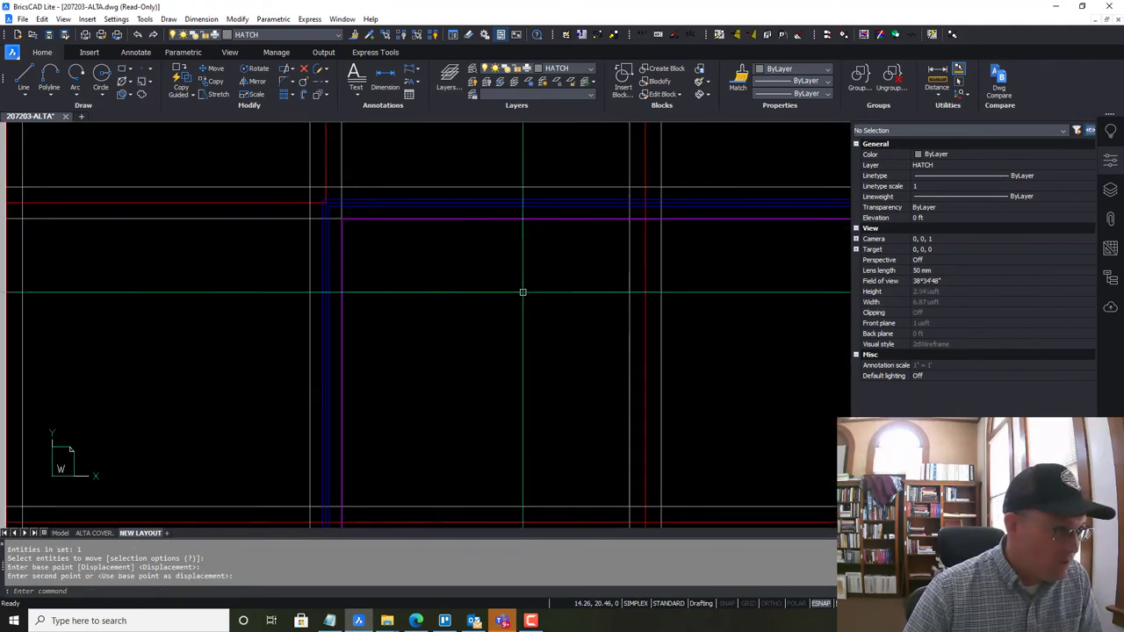
# Stretch the viewport's lower-right corner to a white grid intersection below the plan, making it 23.8 wide by 15.8 high
pyautogui.scroll(-5, 545, 295)
pyautogui.moveTo(677, 379); pyautogui.dragTo(467, 207, button='middle')
pyautogui.moveTo(559, 285); pyautogui.dragTo(356, 135, button='middle')
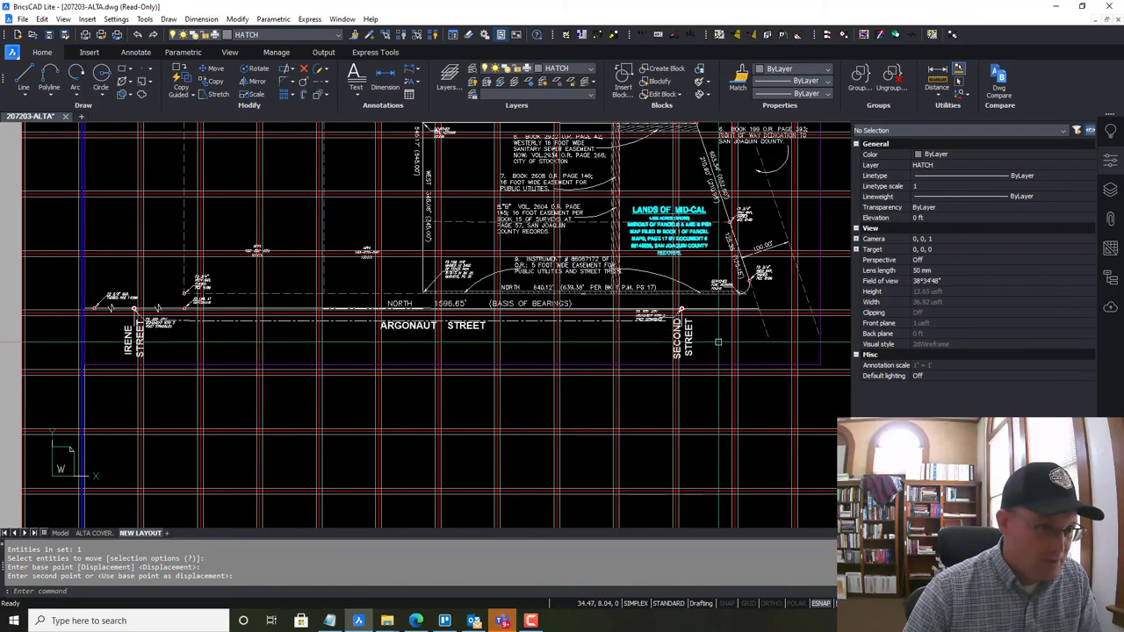
pyautogui.moveTo(832, 365); pyautogui.dragTo(636, 294, button='middle')
pyautogui.click(624, 295)
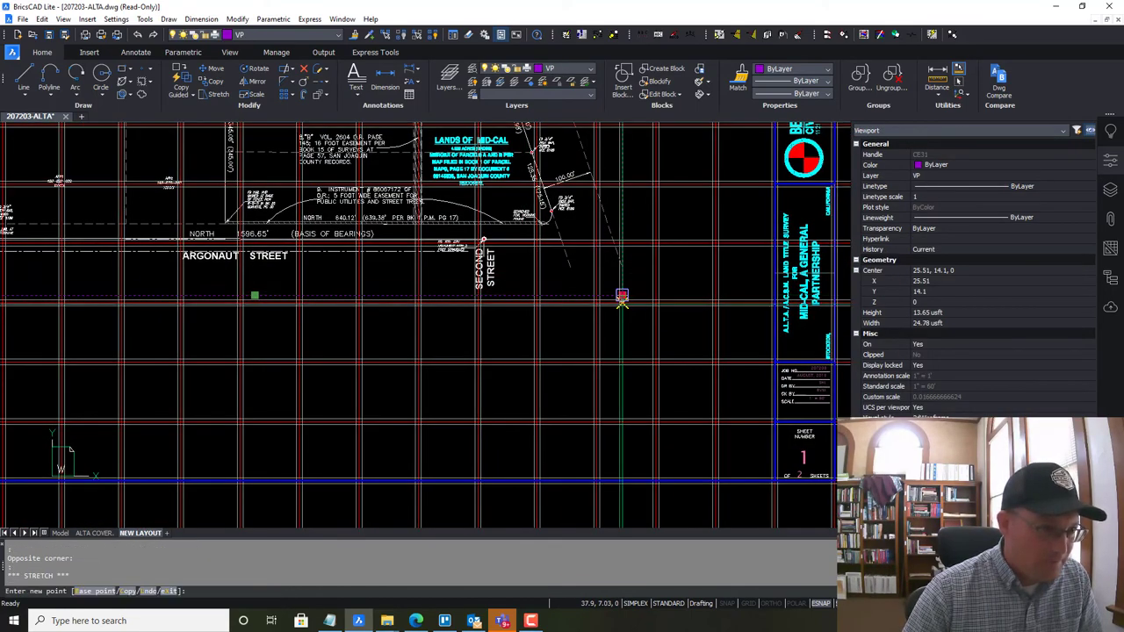
pyautogui.scroll(5, 618, 304)
pyautogui.scroll(-5, 552, 300)
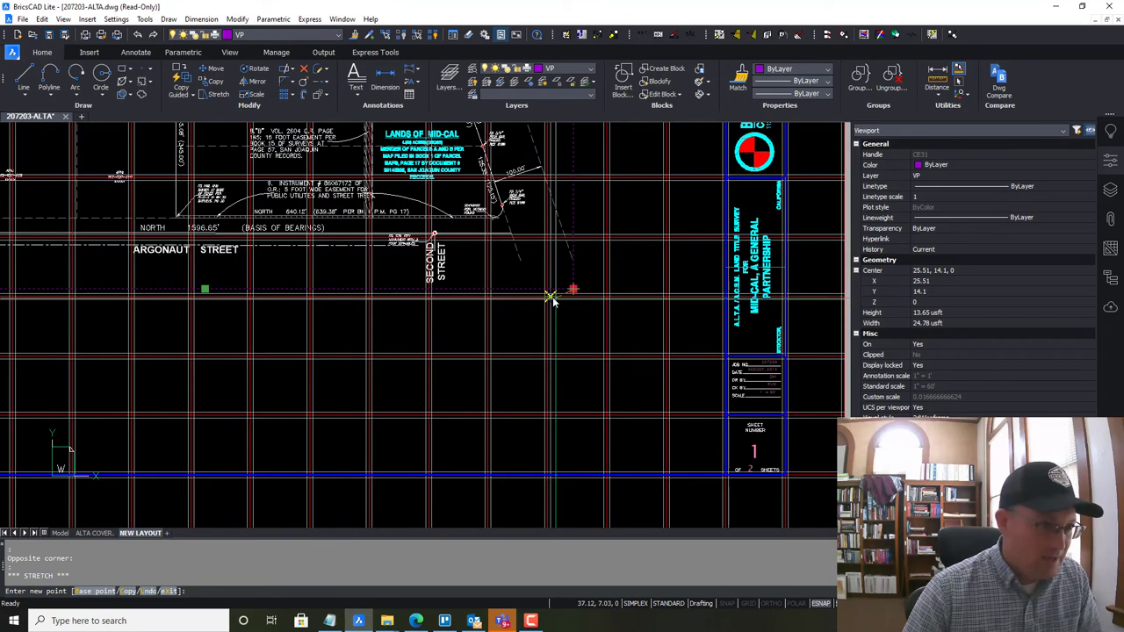
pyautogui.scroll(5, 551, 293)
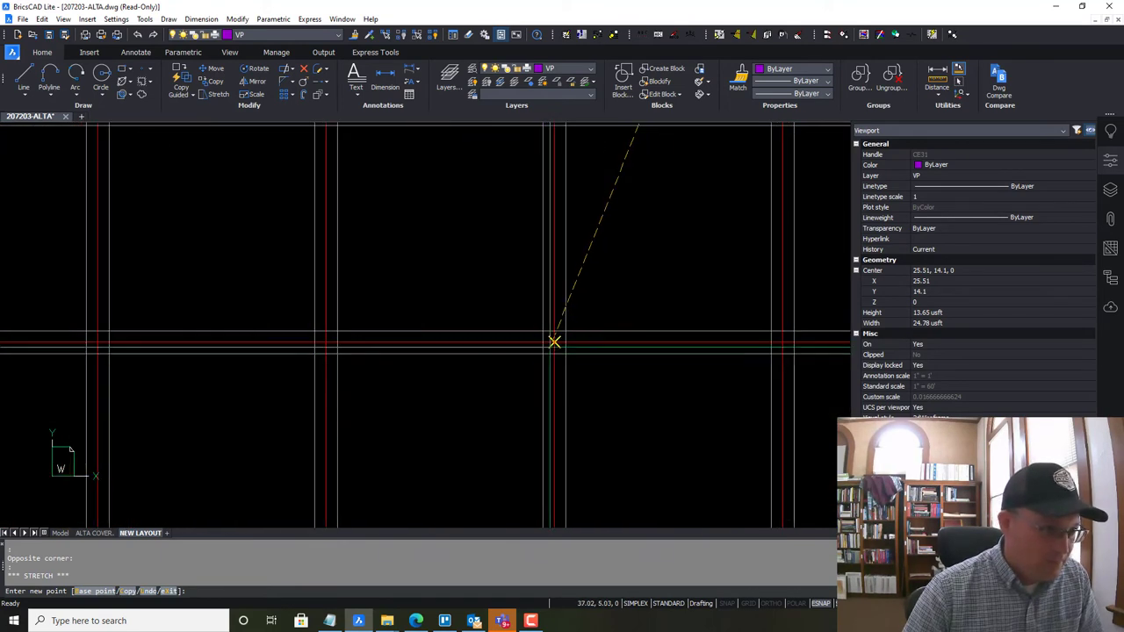
pyautogui.click(545, 331)
pyautogui.scroll(-9, 609, 327)
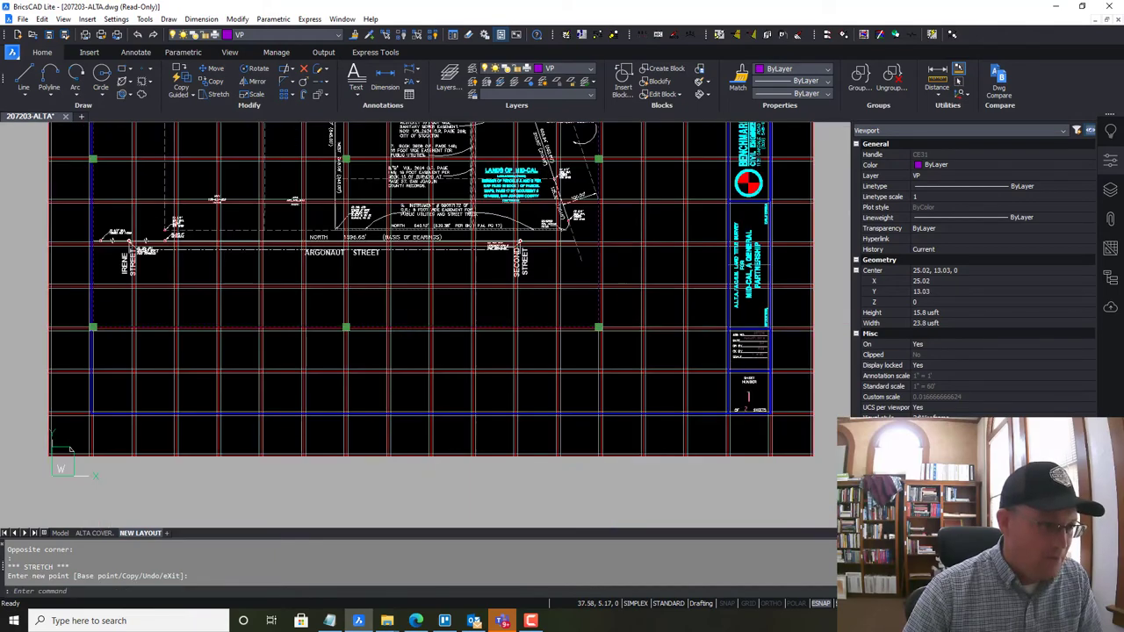
pyautogui.scroll(5, 616, 321)
pyautogui.press('Escape')
# Stretch the viewport's lower-right corner to the next white grid intersection to the right, making it 25.8 wide
pyautogui.scroll(-4, 531, 342)
pyautogui.scroll(5, 614, 329)
pyautogui.scroll(-2, 597, 322)
pyautogui.scroll(3, 609, 324)
pyautogui.scroll(5, 579, 324)
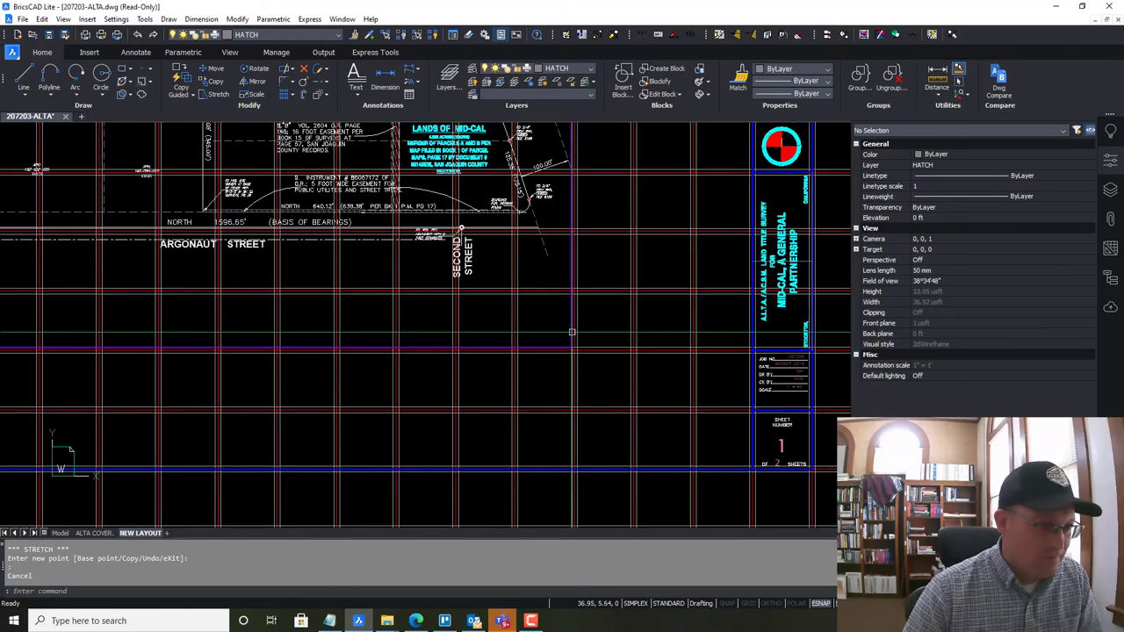
pyautogui.click(572, 350)
pyautogui.click(571, 348)
pyautogui.click(734, 349)
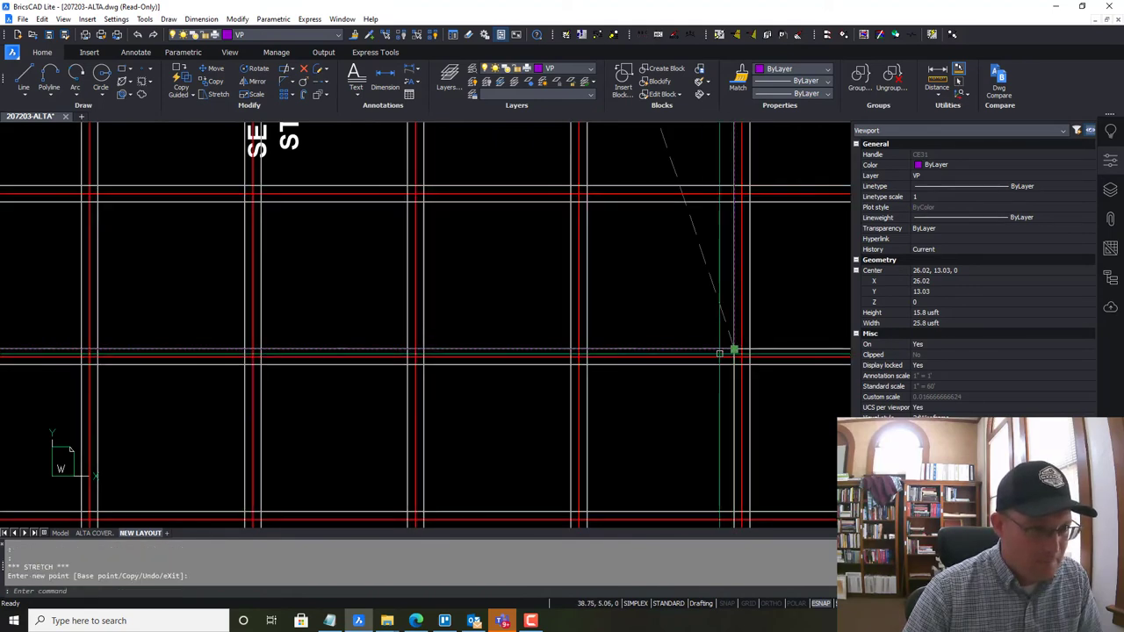
pyautogui.press('Escape')
# Try to freeze the layout grid's layer with Layer Freeze by picking the grid lines
pyautogui.scroll(-8, 704, 351)
pyautogui.moveTo(673, 331); pyautogui.dragTo(627, 345, button='middle')
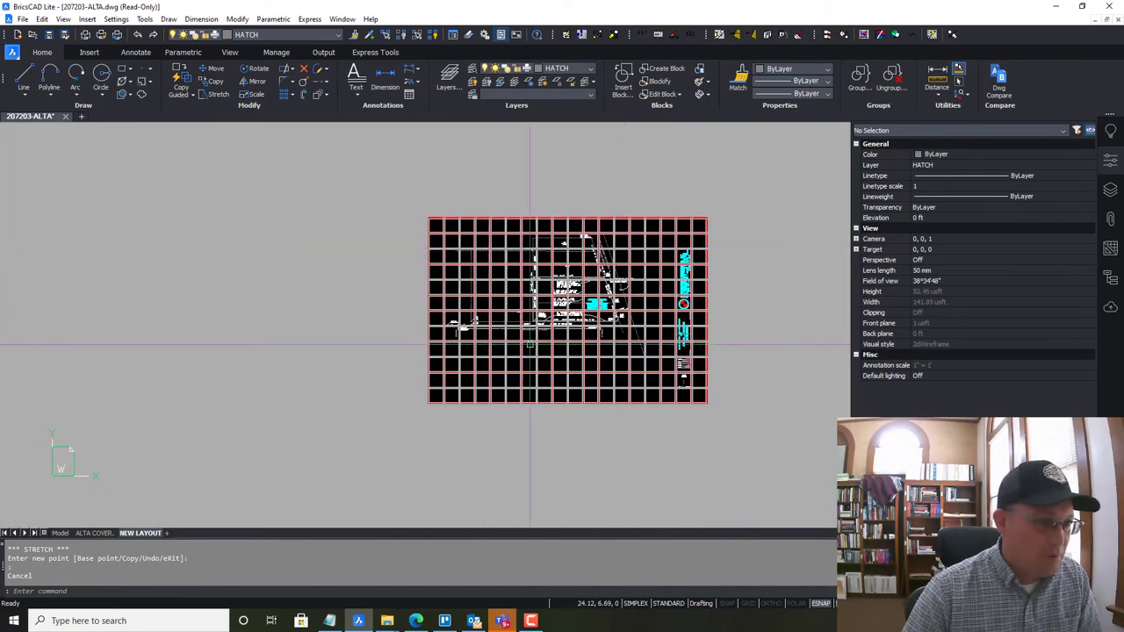
pyautogui.scroll(3, 490, 328)
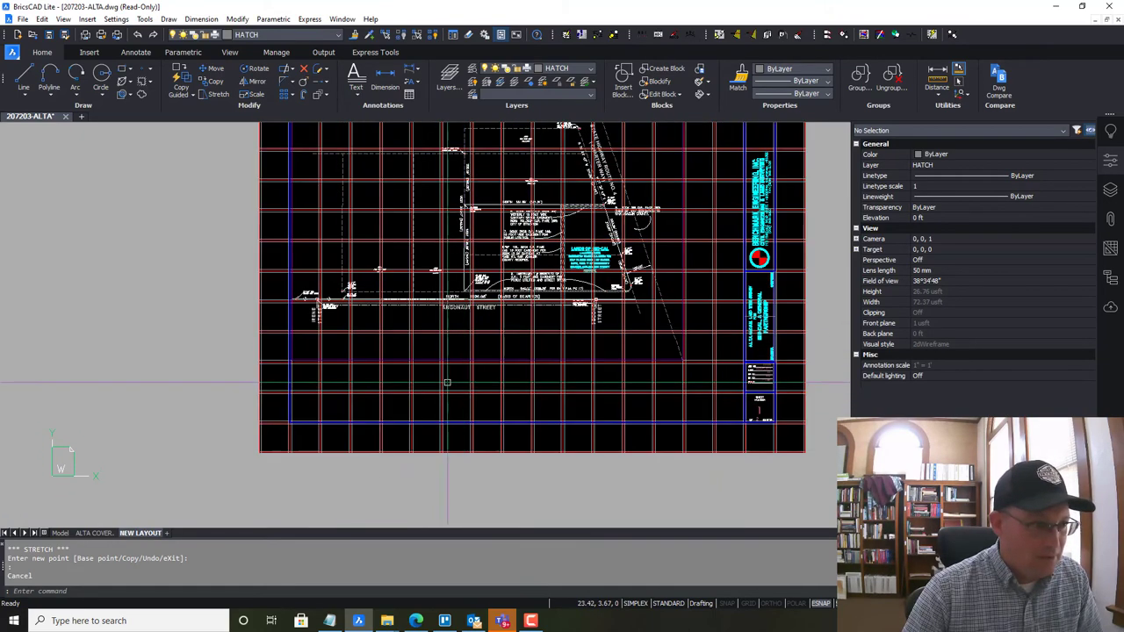
pyautogui.moveTo(722, 248); pyautogui.dragTo(713, 324, button='middle')
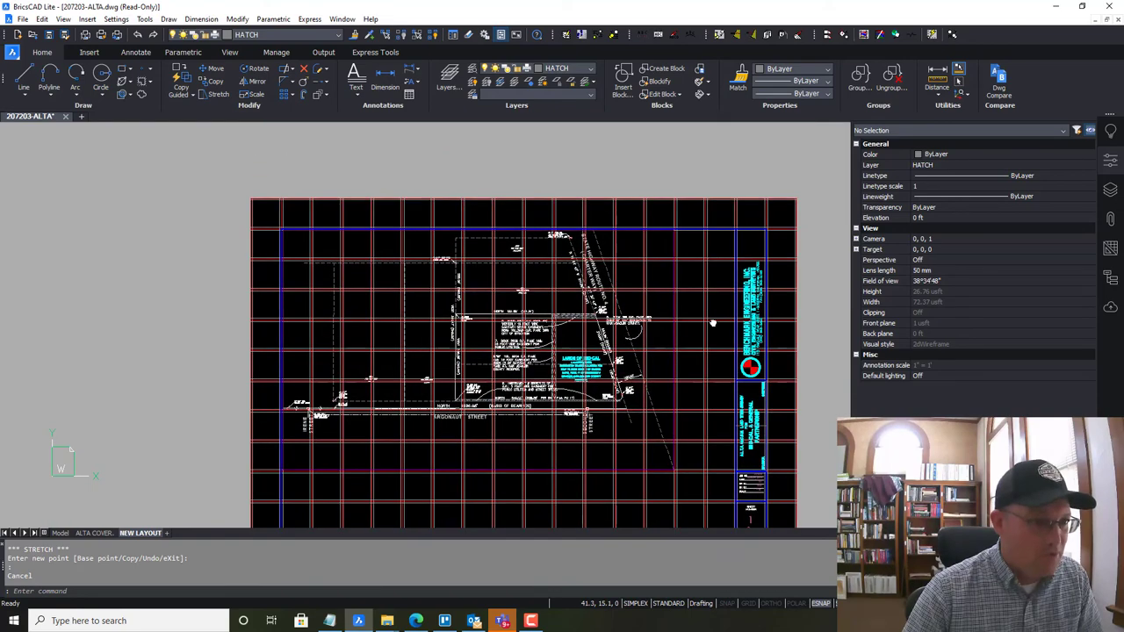
pyautogui.moveTo(705, 436); pyautogui.dragTo(705, 285, button='middle')
pyautogui.press('Escape')
pyautogui.moveTo(717, 365); pyautogui.dragTo(662, 457, button='middle')
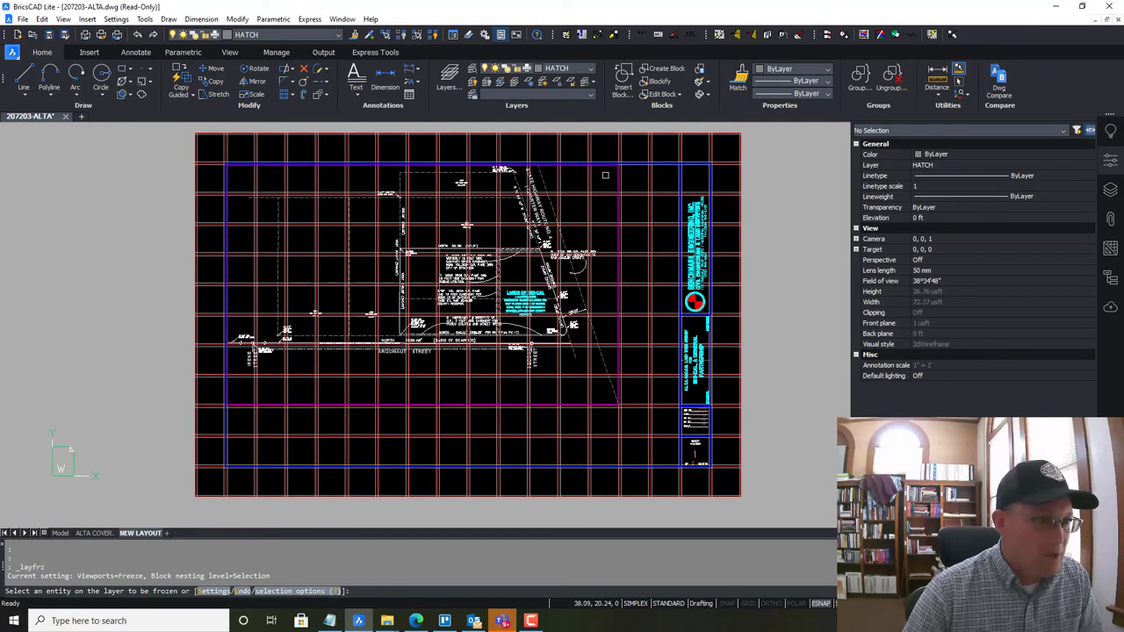
pyautogui.scroll(6, 616, 180)
pyautogui.click(622, 206)
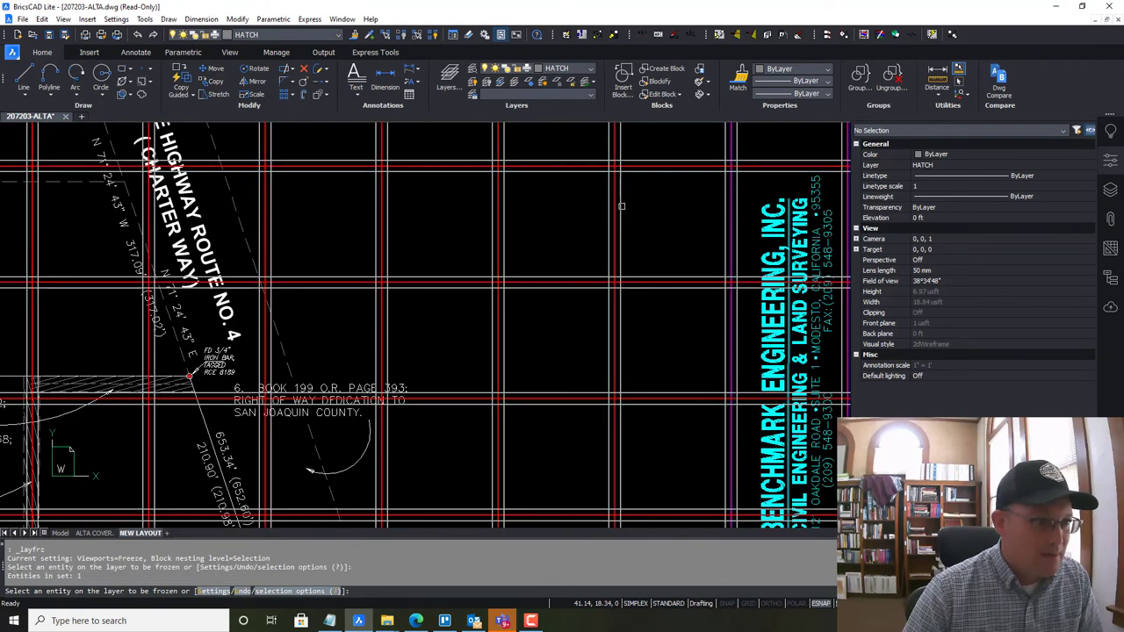
pyautogui.click(612, 165)
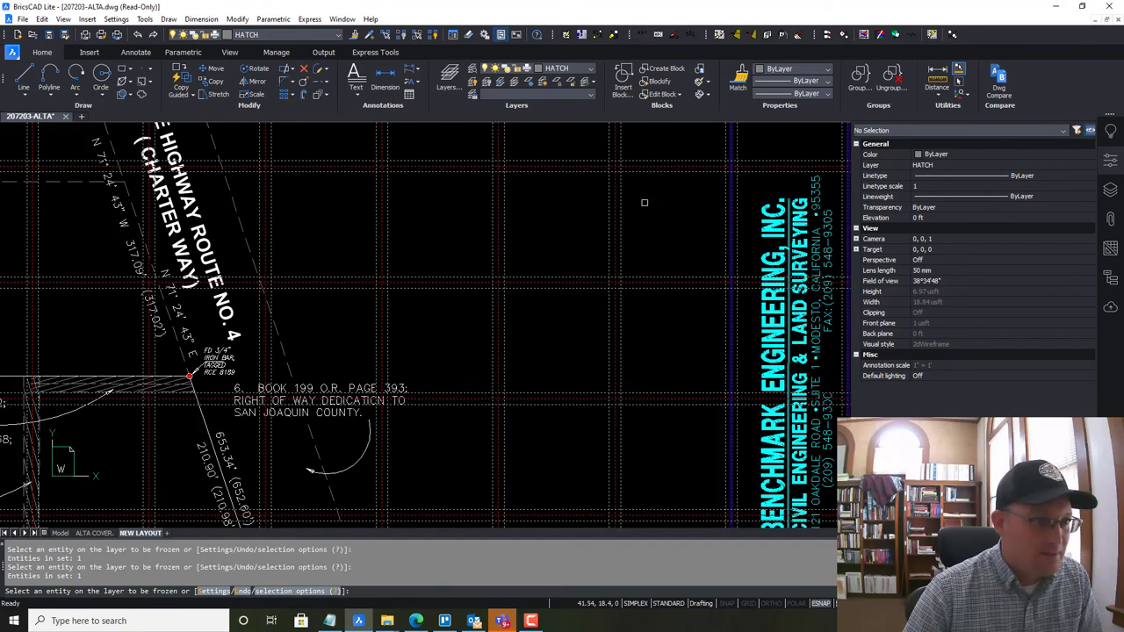
pyautogui.press('Escape')
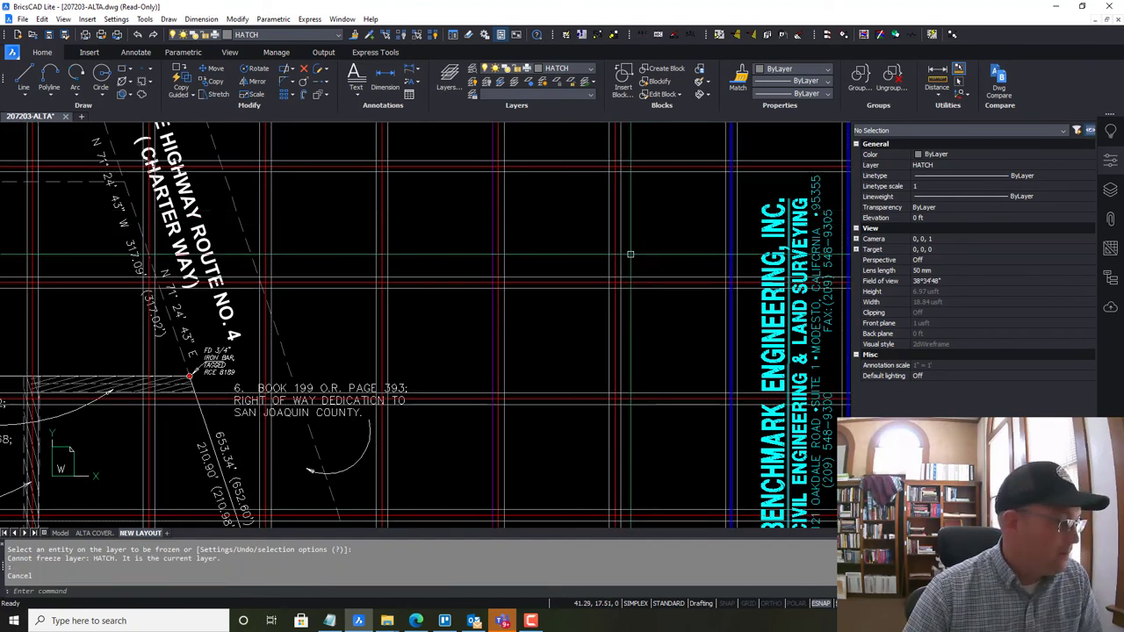
# Select the layout grid block and reassign it to layer 0
pyautogui.scroll(-2, 631, 255)
pyautogui.click(630, 254)
pyautogui.press('Escape')
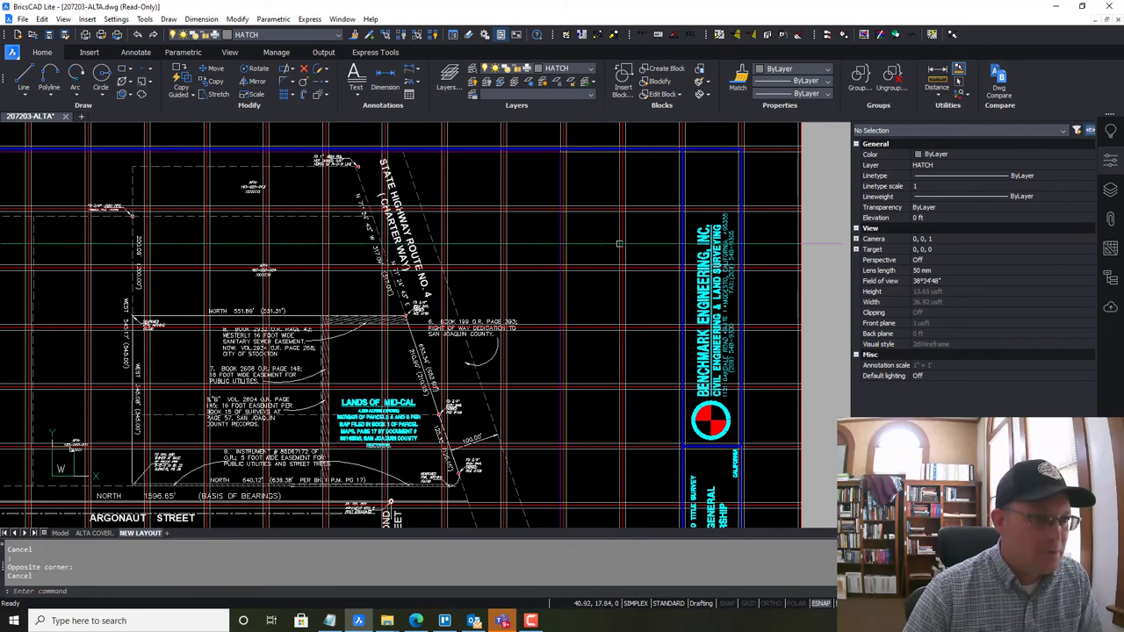
pyautogui.click(618, 237)
pyautogui.click(613, 223)
pyautogui.click(615, 227)
pyautogui.click(592, 70)
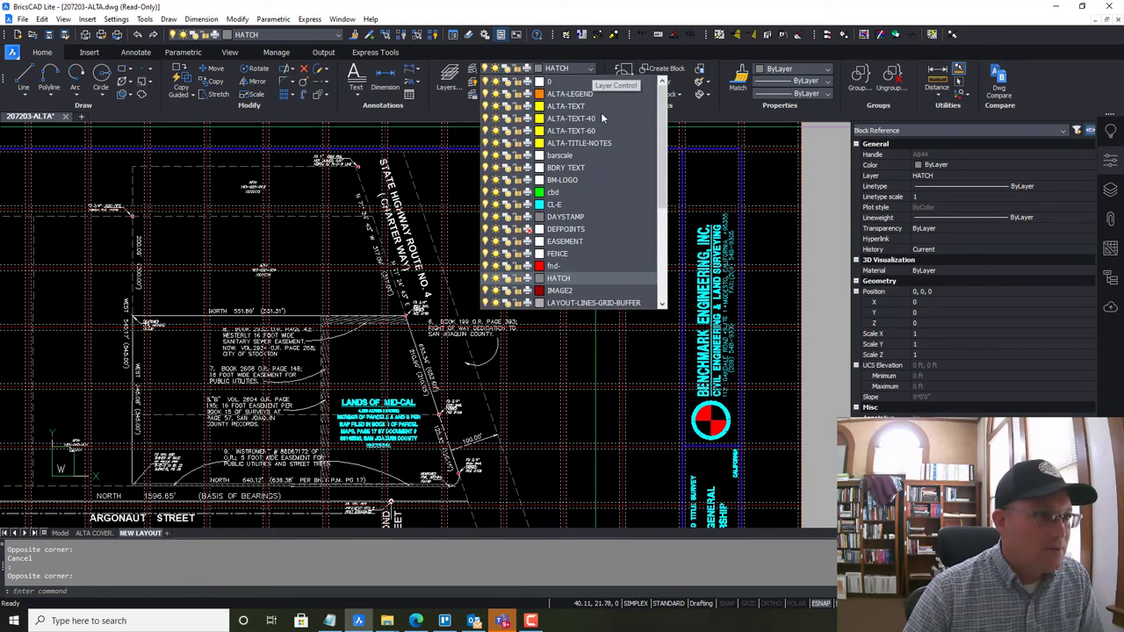
pyautogui.press('Escape')
pyautogui.press('Escape')
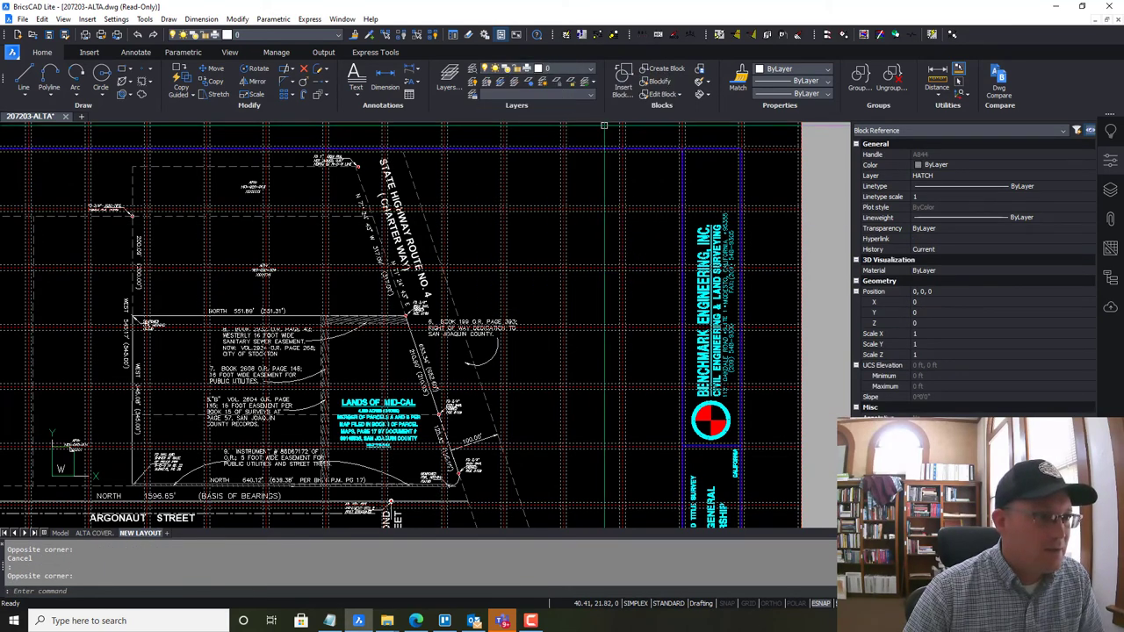
# Freeze layer 0 with Layer Freeze by picking the grid, hiding it from the sheet
pyautogui.click(528, 82)
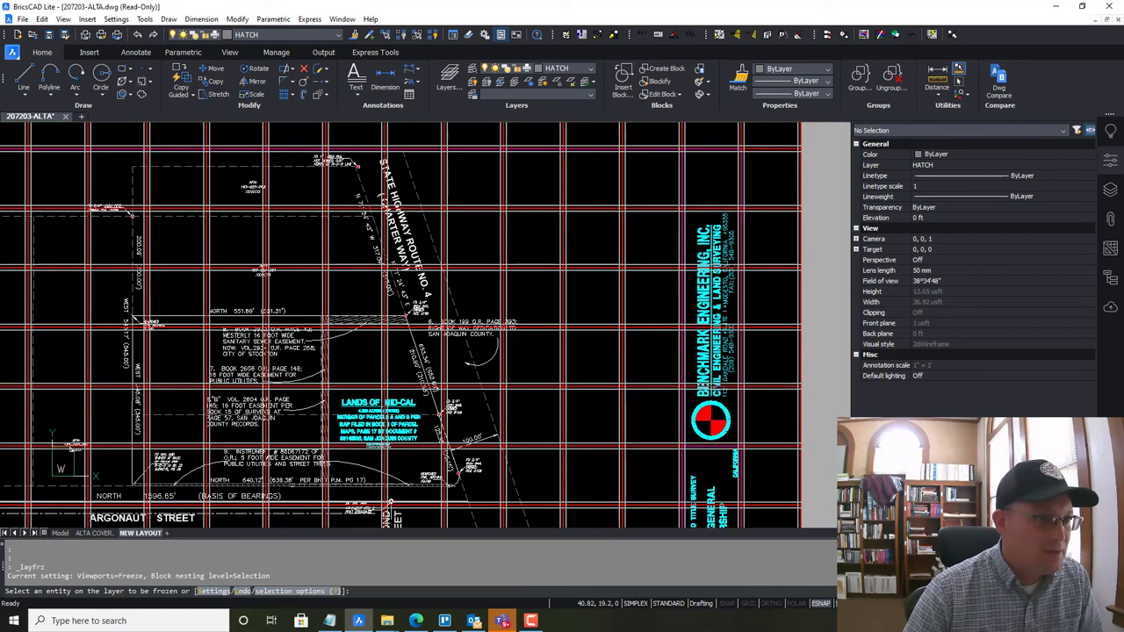
pyautogui.click(620, 219)
pyautogui.press('Escape')
pyautogui.scroll(-4, 620, 224)
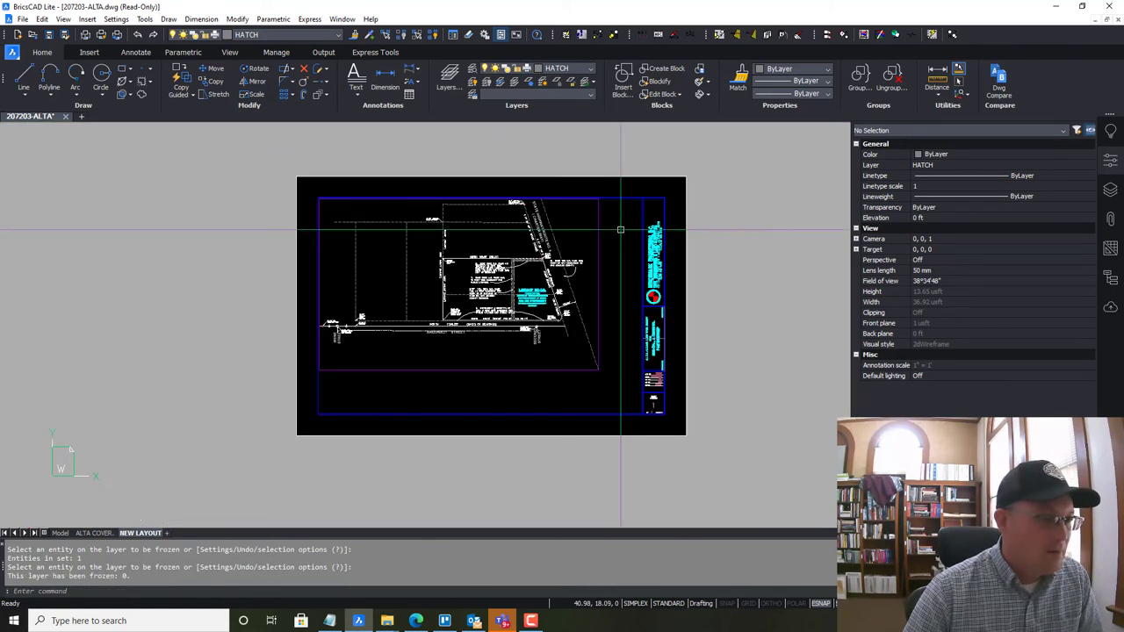
pyautogui.scroll(1, 619, 318)
pyautogui.moveTo(599, 415); pyautogui.dragTo(638, 397, button='middle')
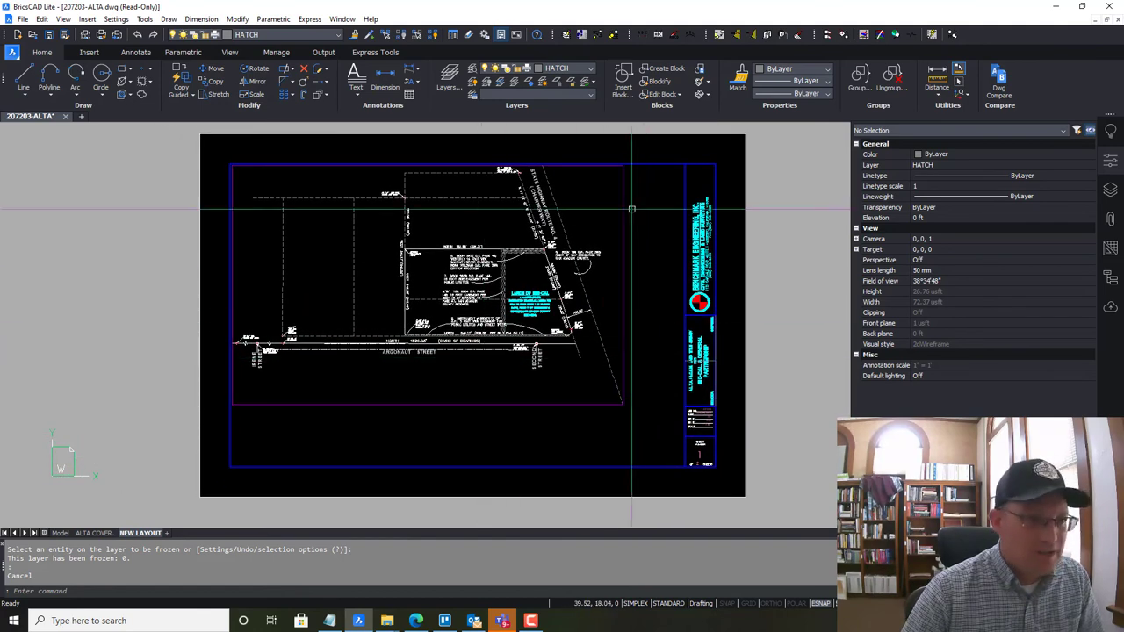